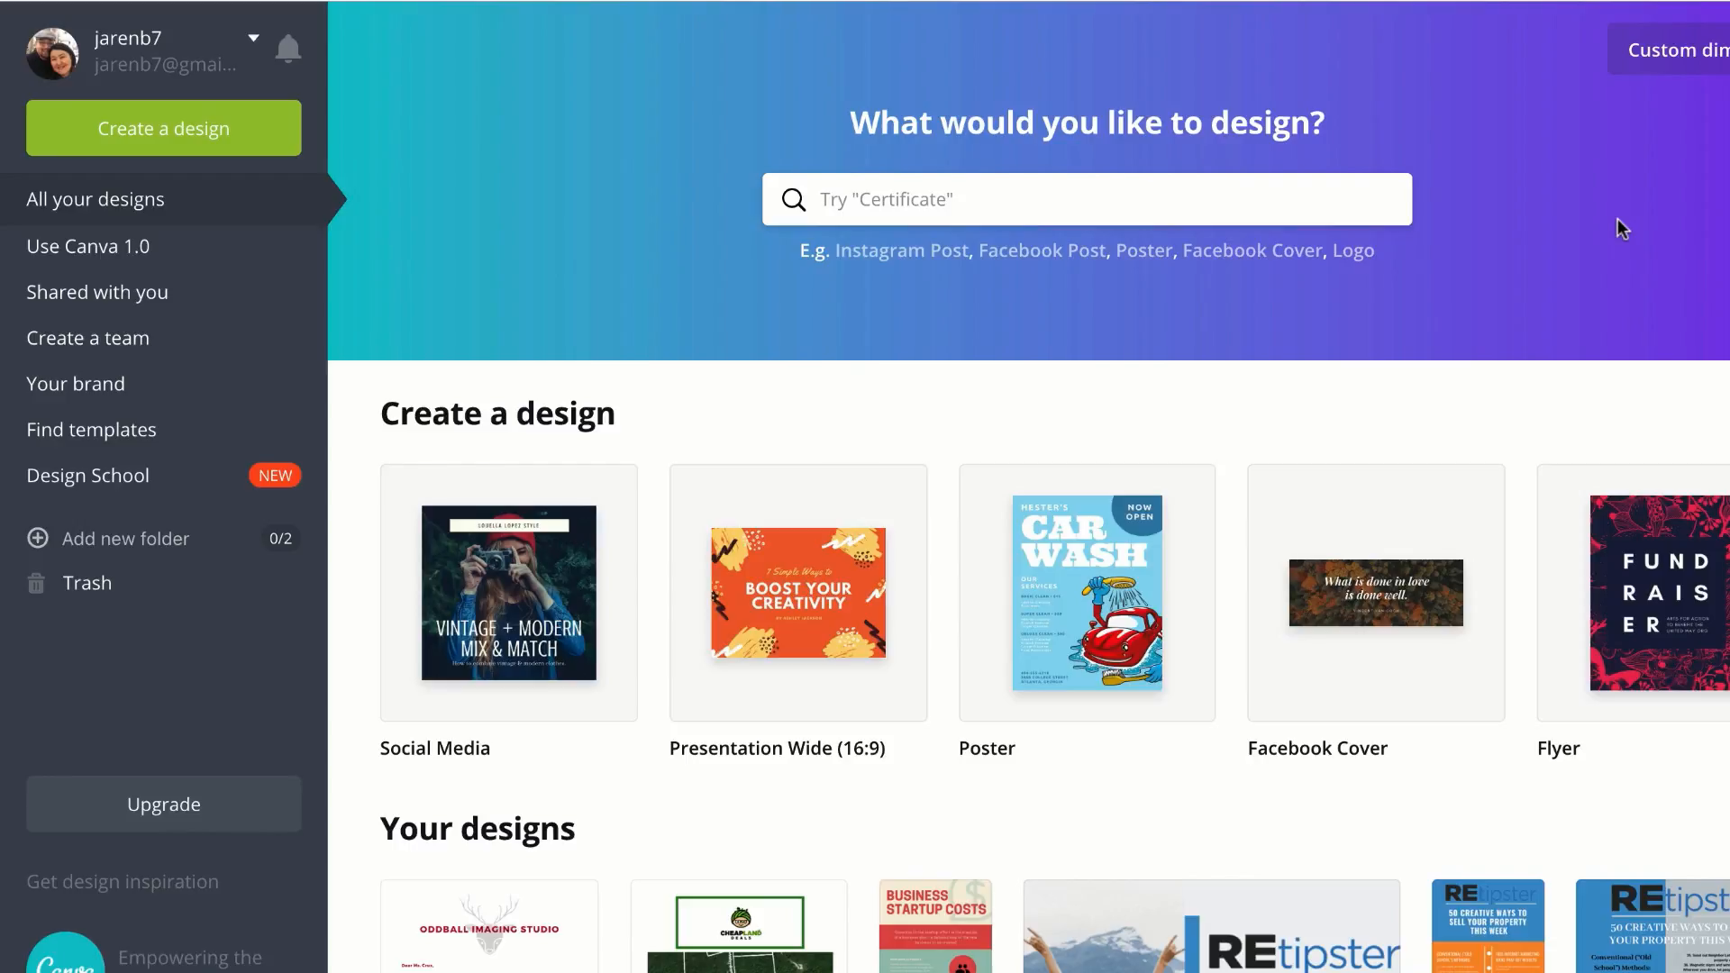
Step: Open the existing Cheap Land Deals property package and review its pages from the cover to the contact page
click(720, 965)
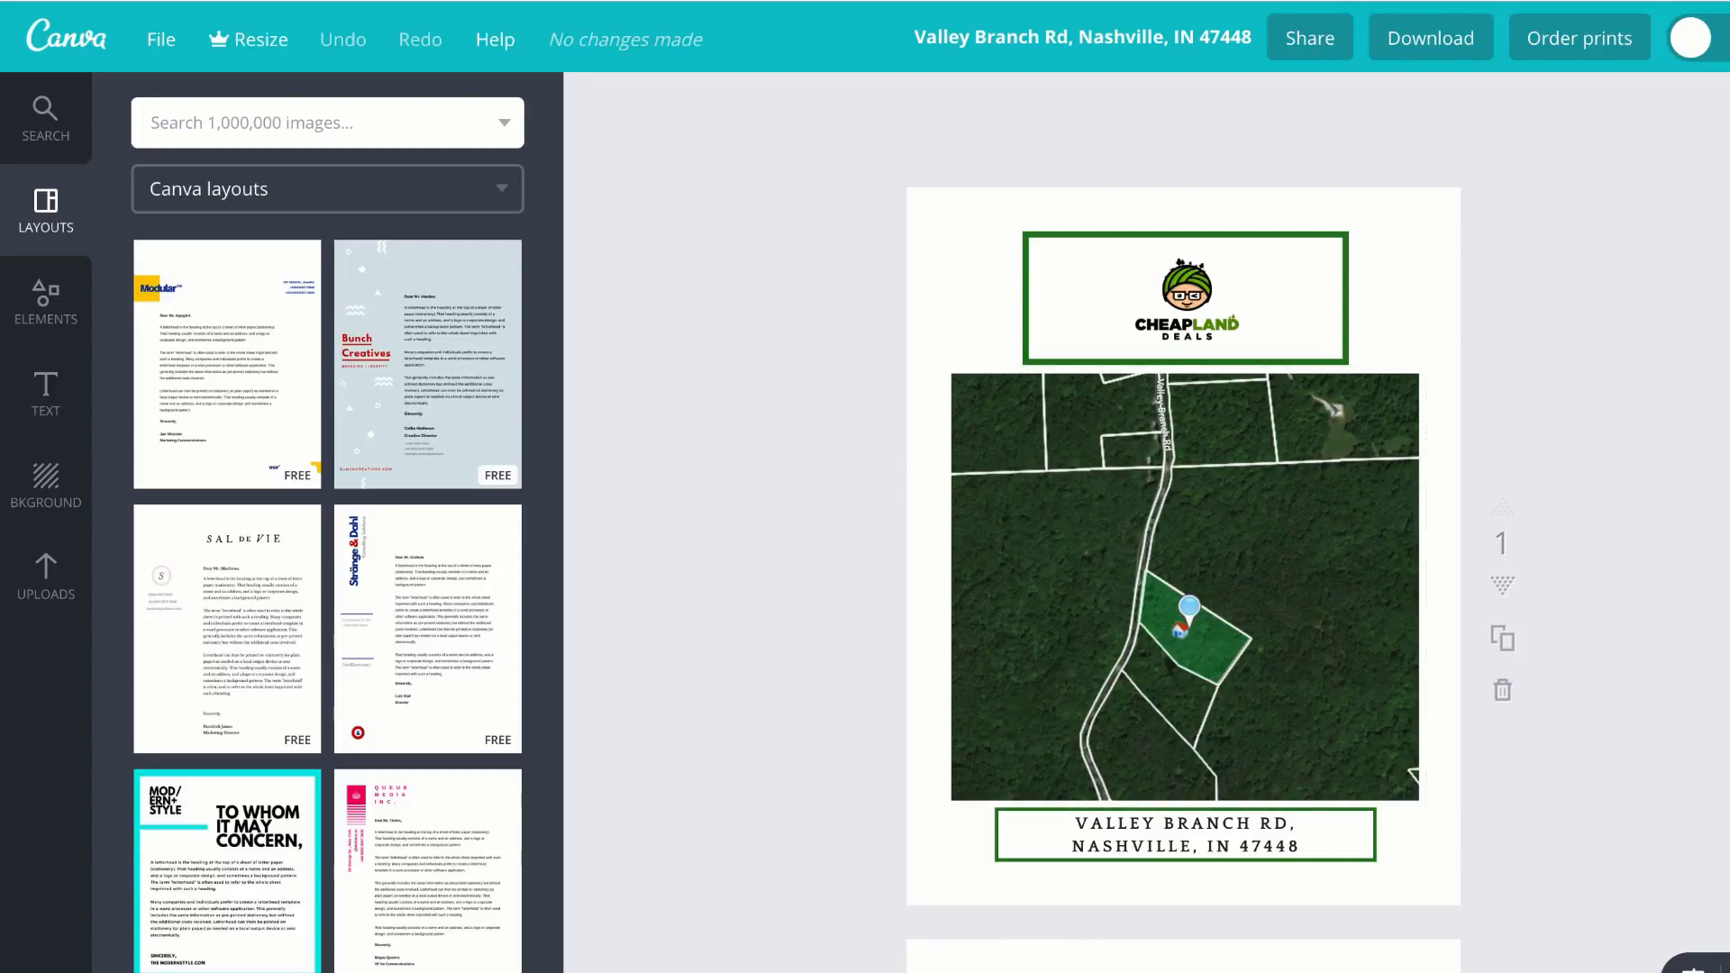
click(1693, 968)
scroll(1126, 352, up, 3)
scroll(1133, 369, down, 4)
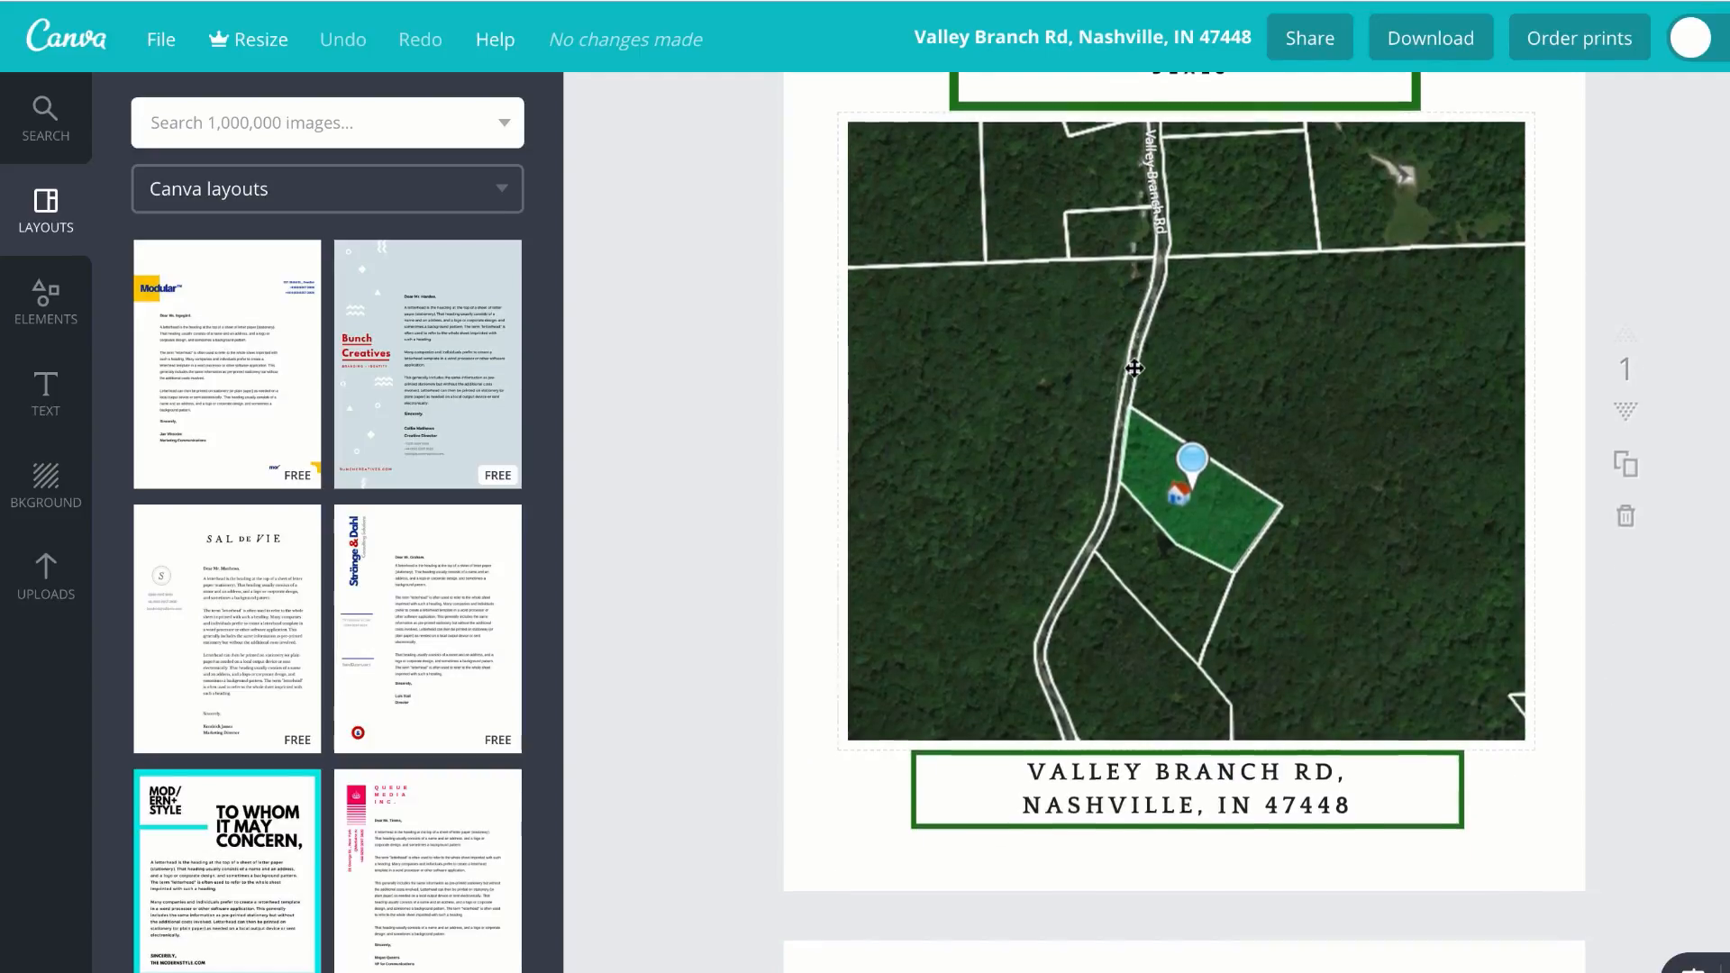
scroll(1088, 394, up, 3)
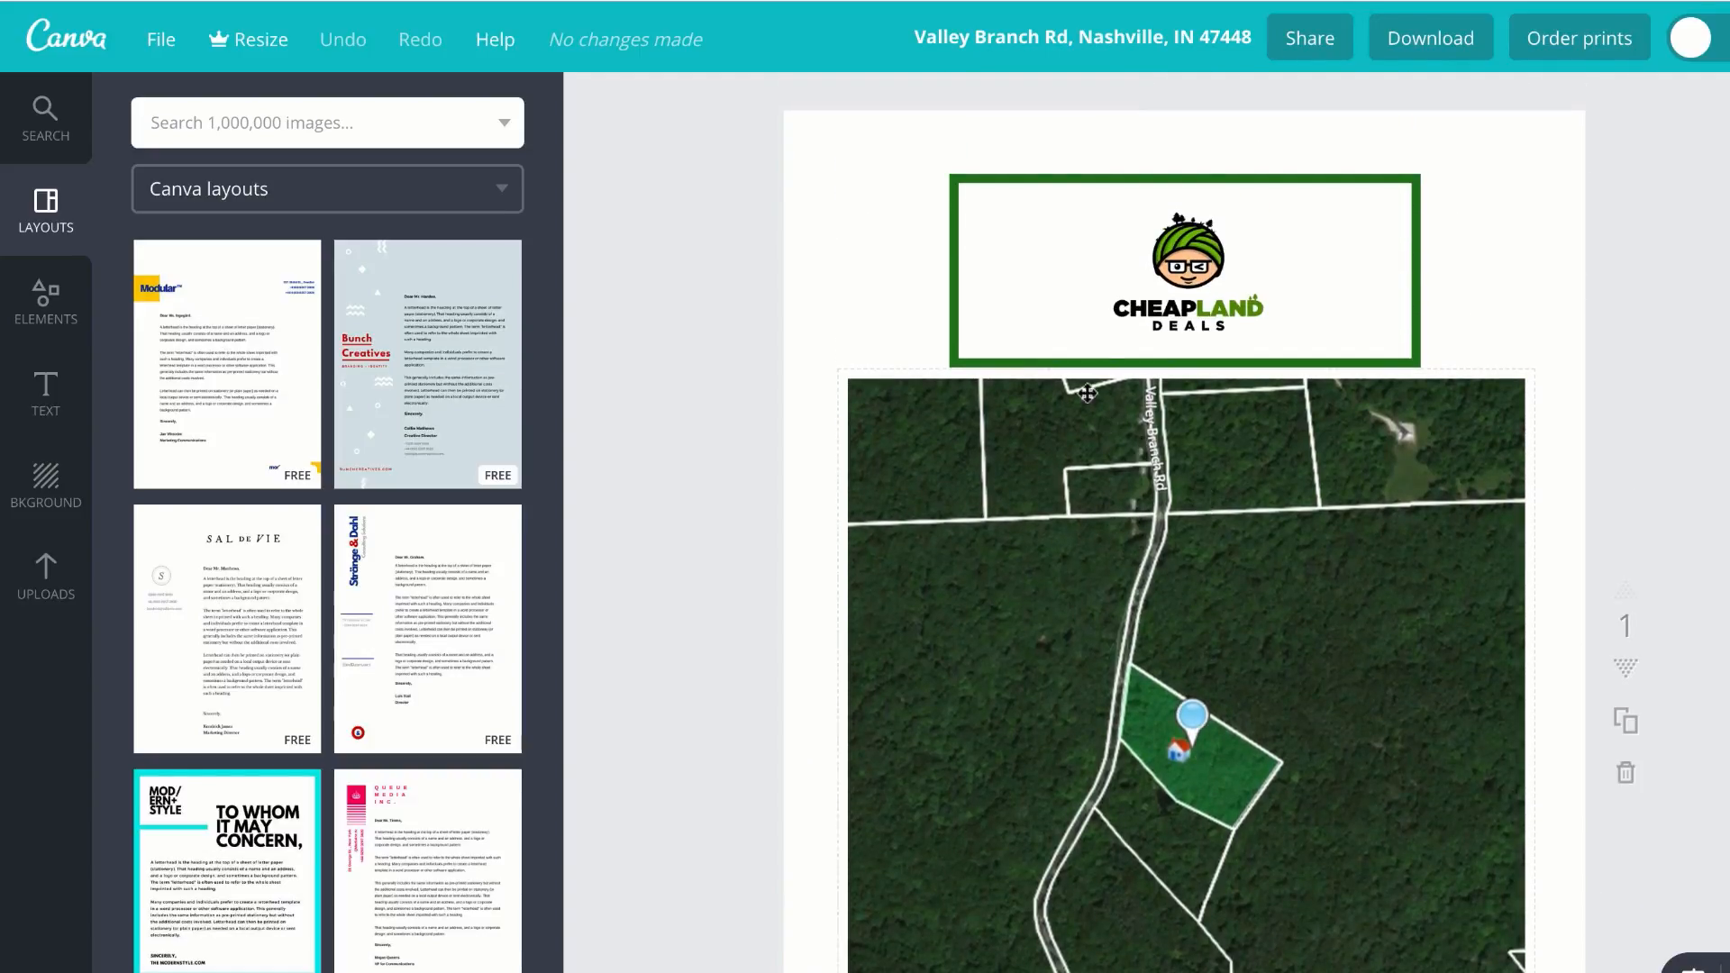
scroll(1206, 344, down, 3)
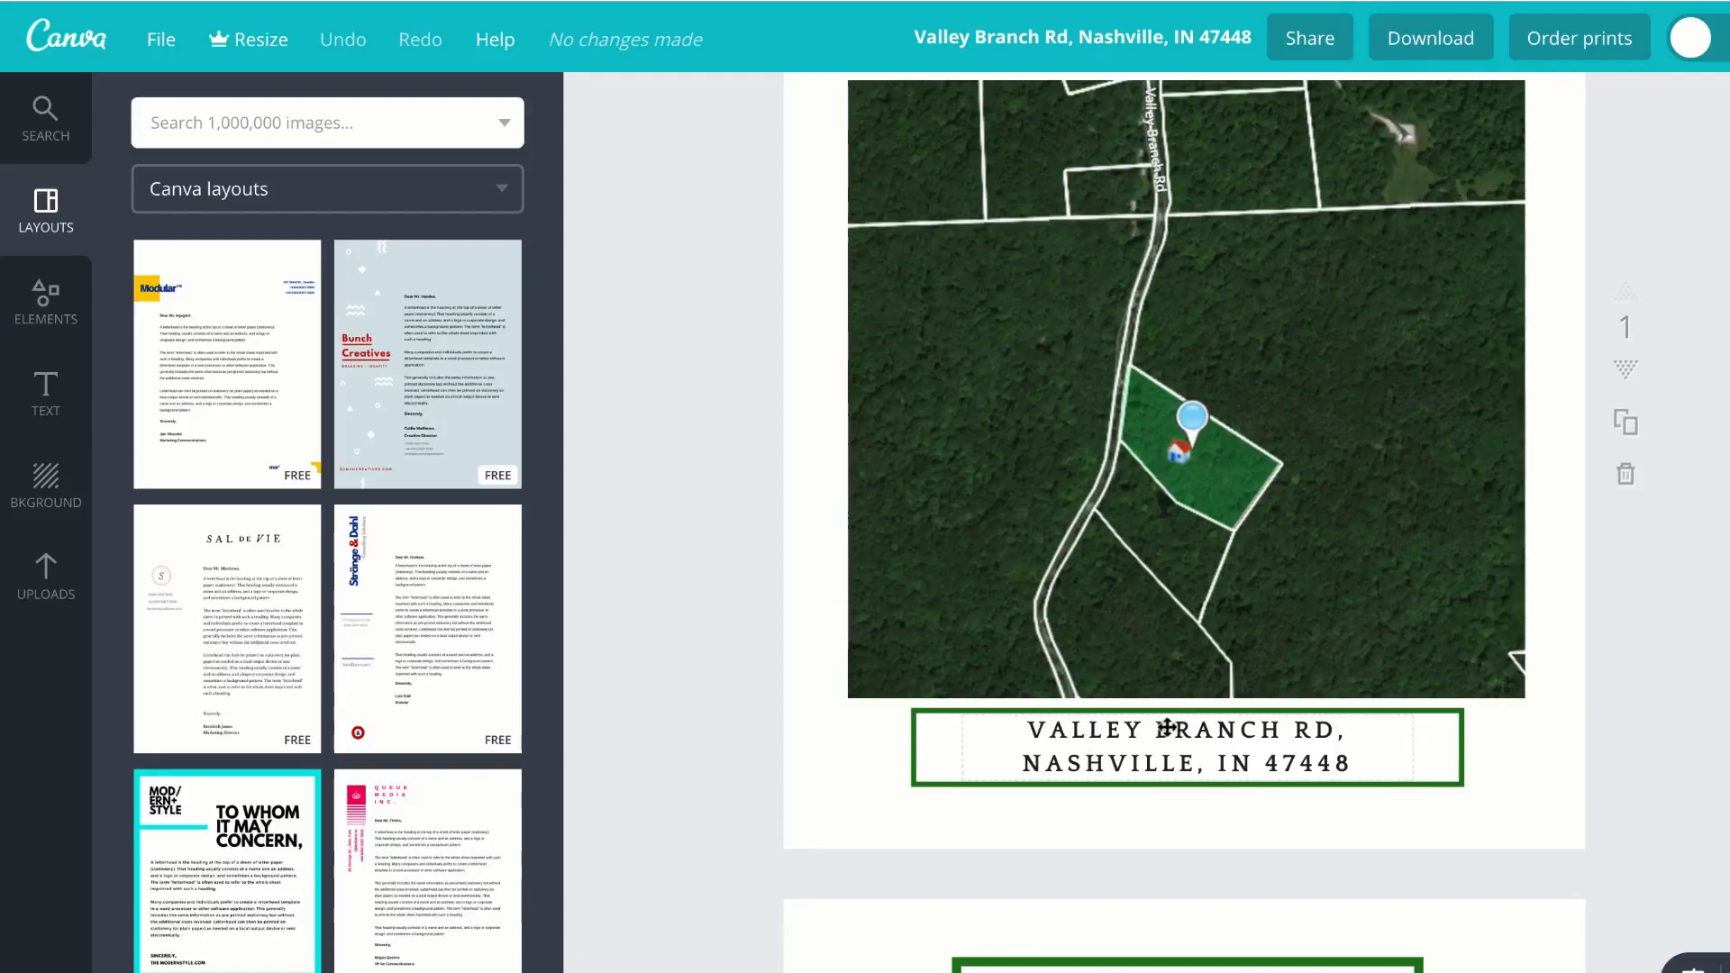
scroll(1168, 726, down, 6)
scroll(1171, 424, down, 4)
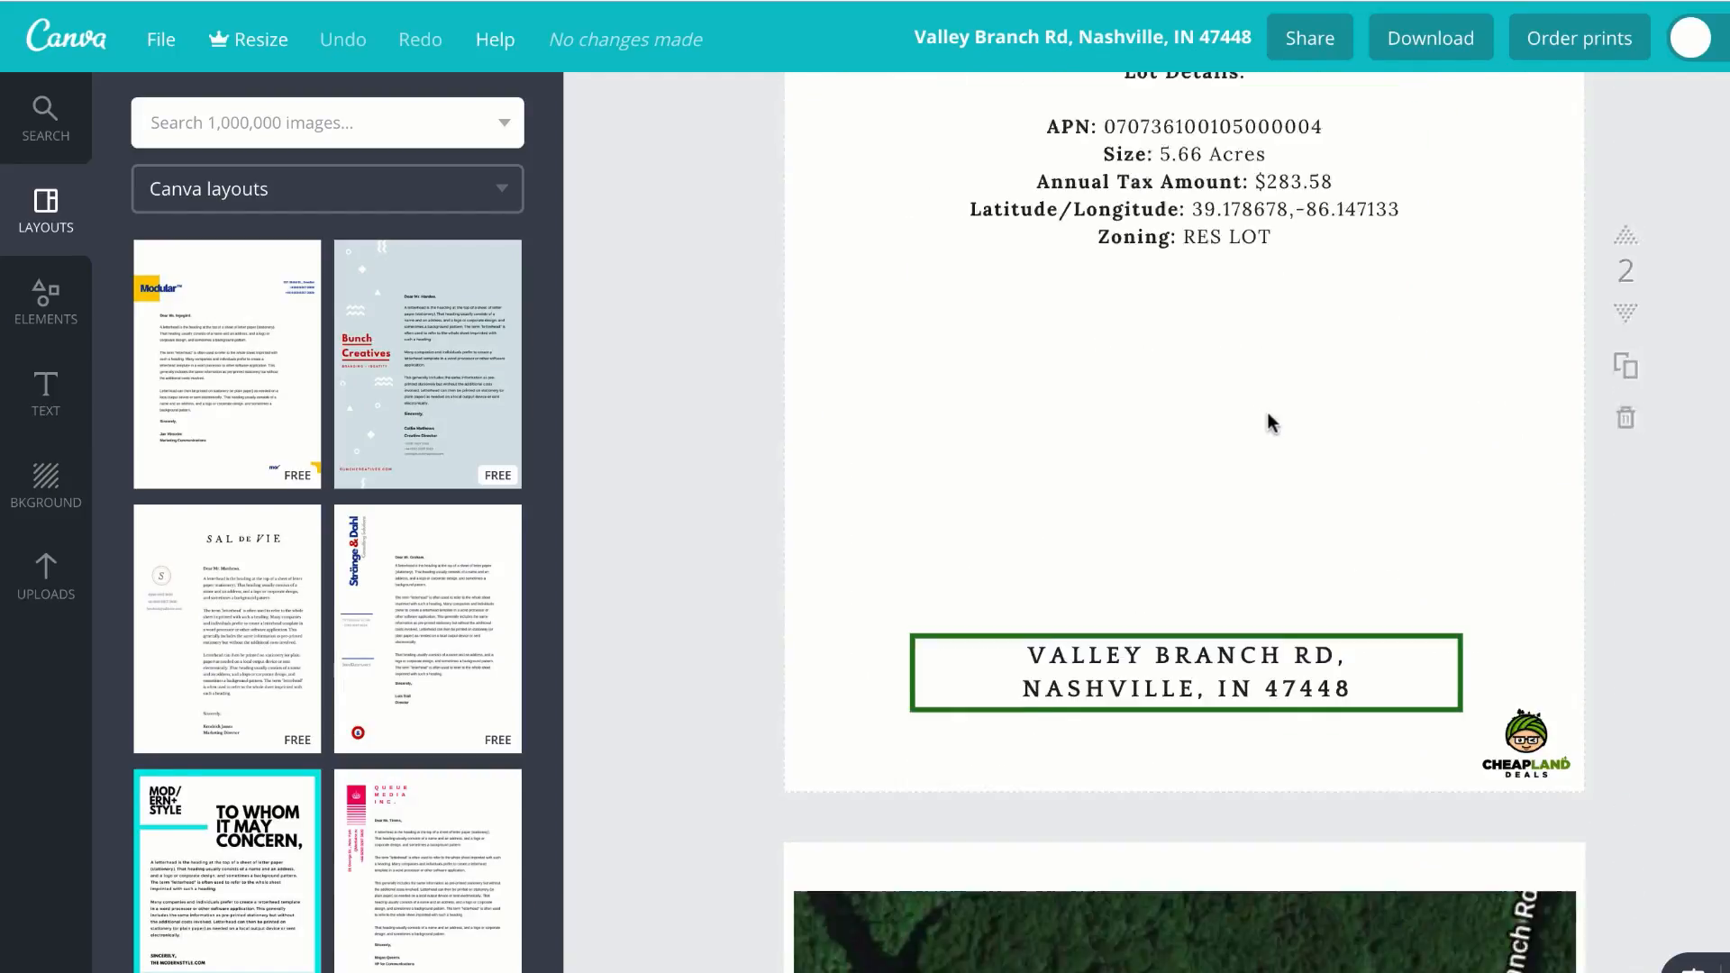
scroll(1271, 424, down, 12)
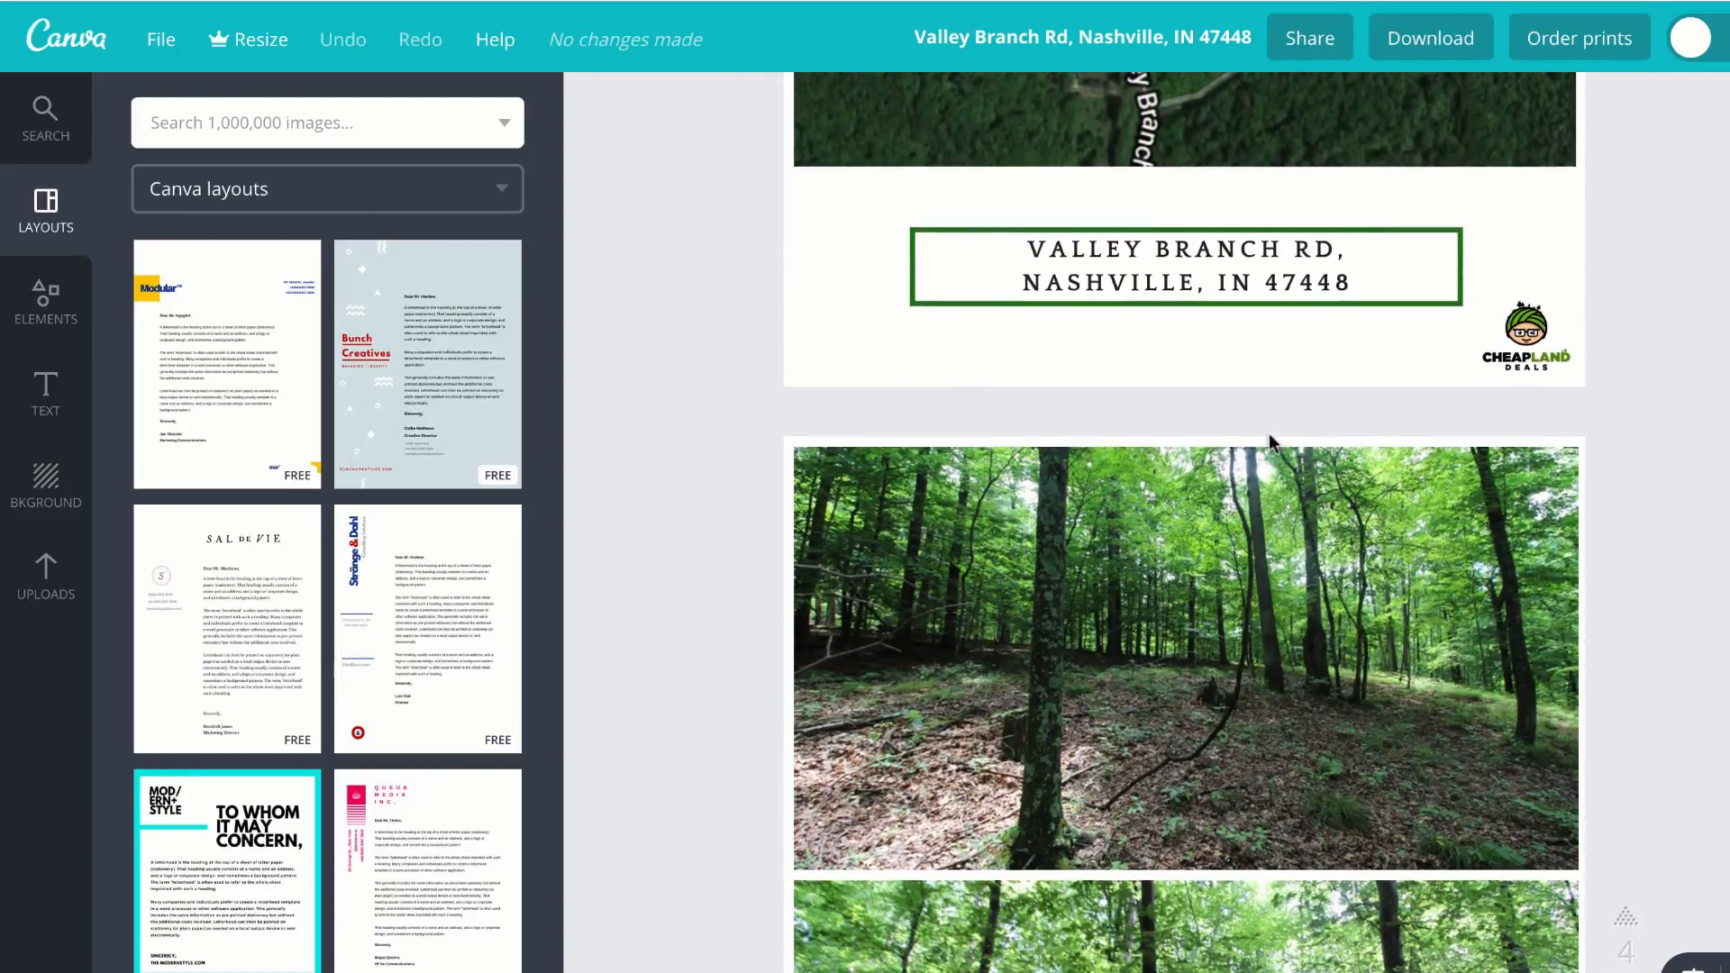
scroll(1271, 441, down, 15)
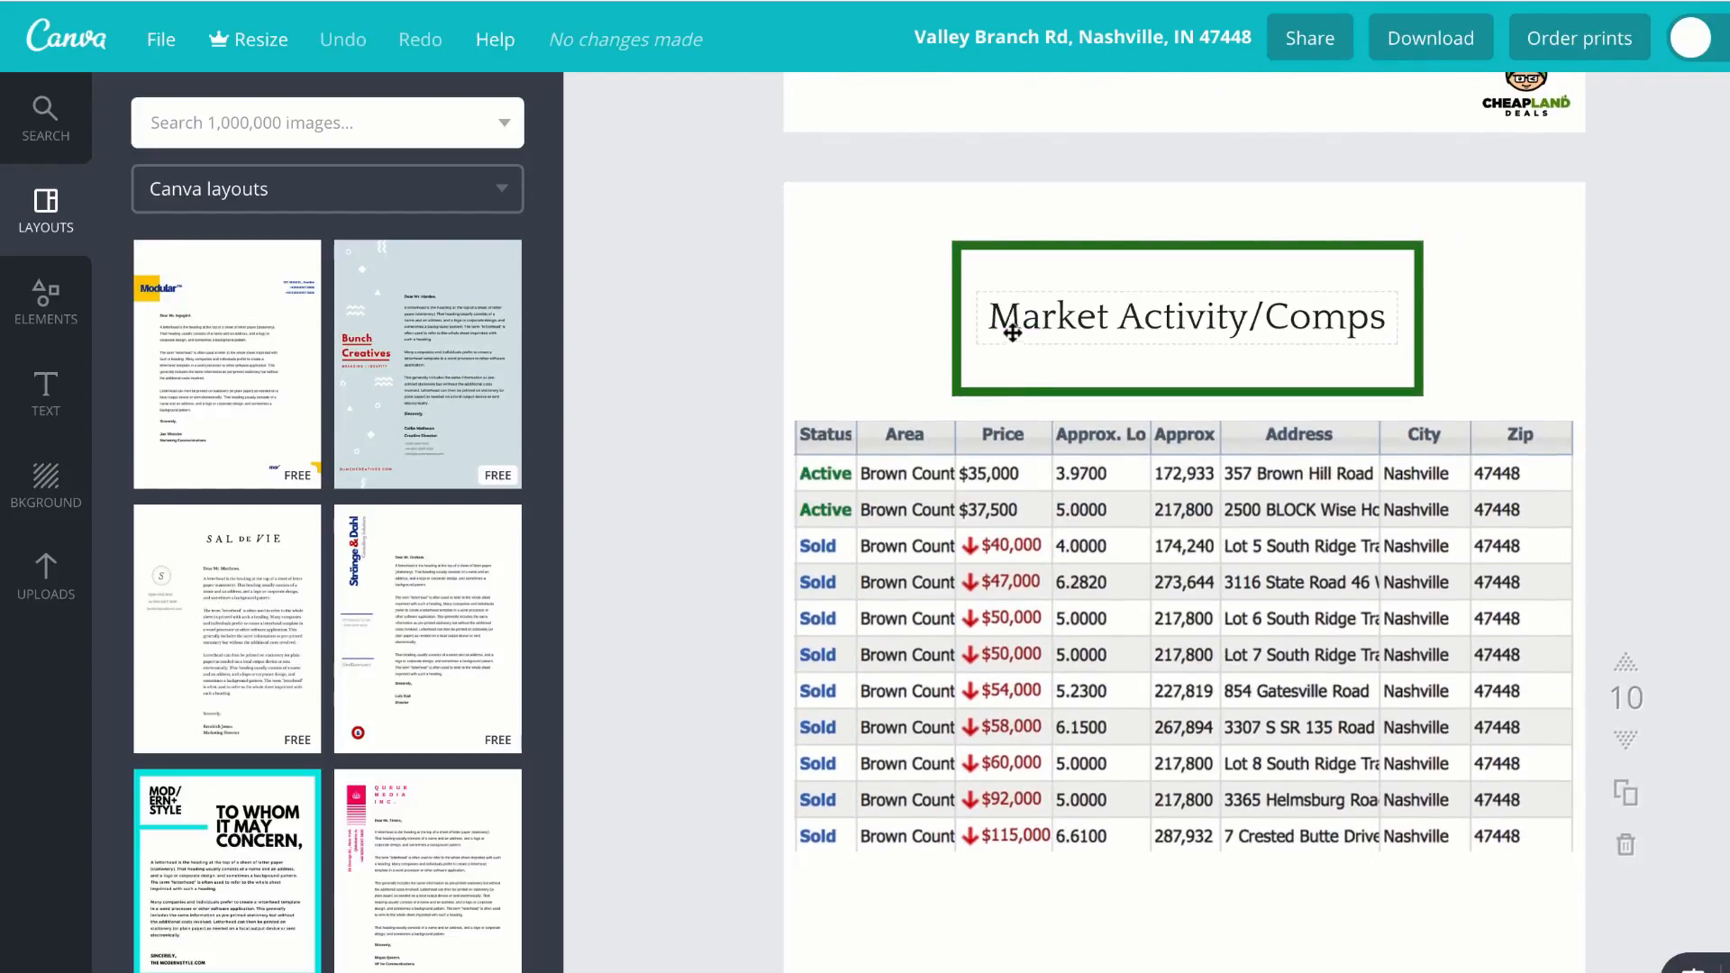
scroll(1213, 379, down, 5)
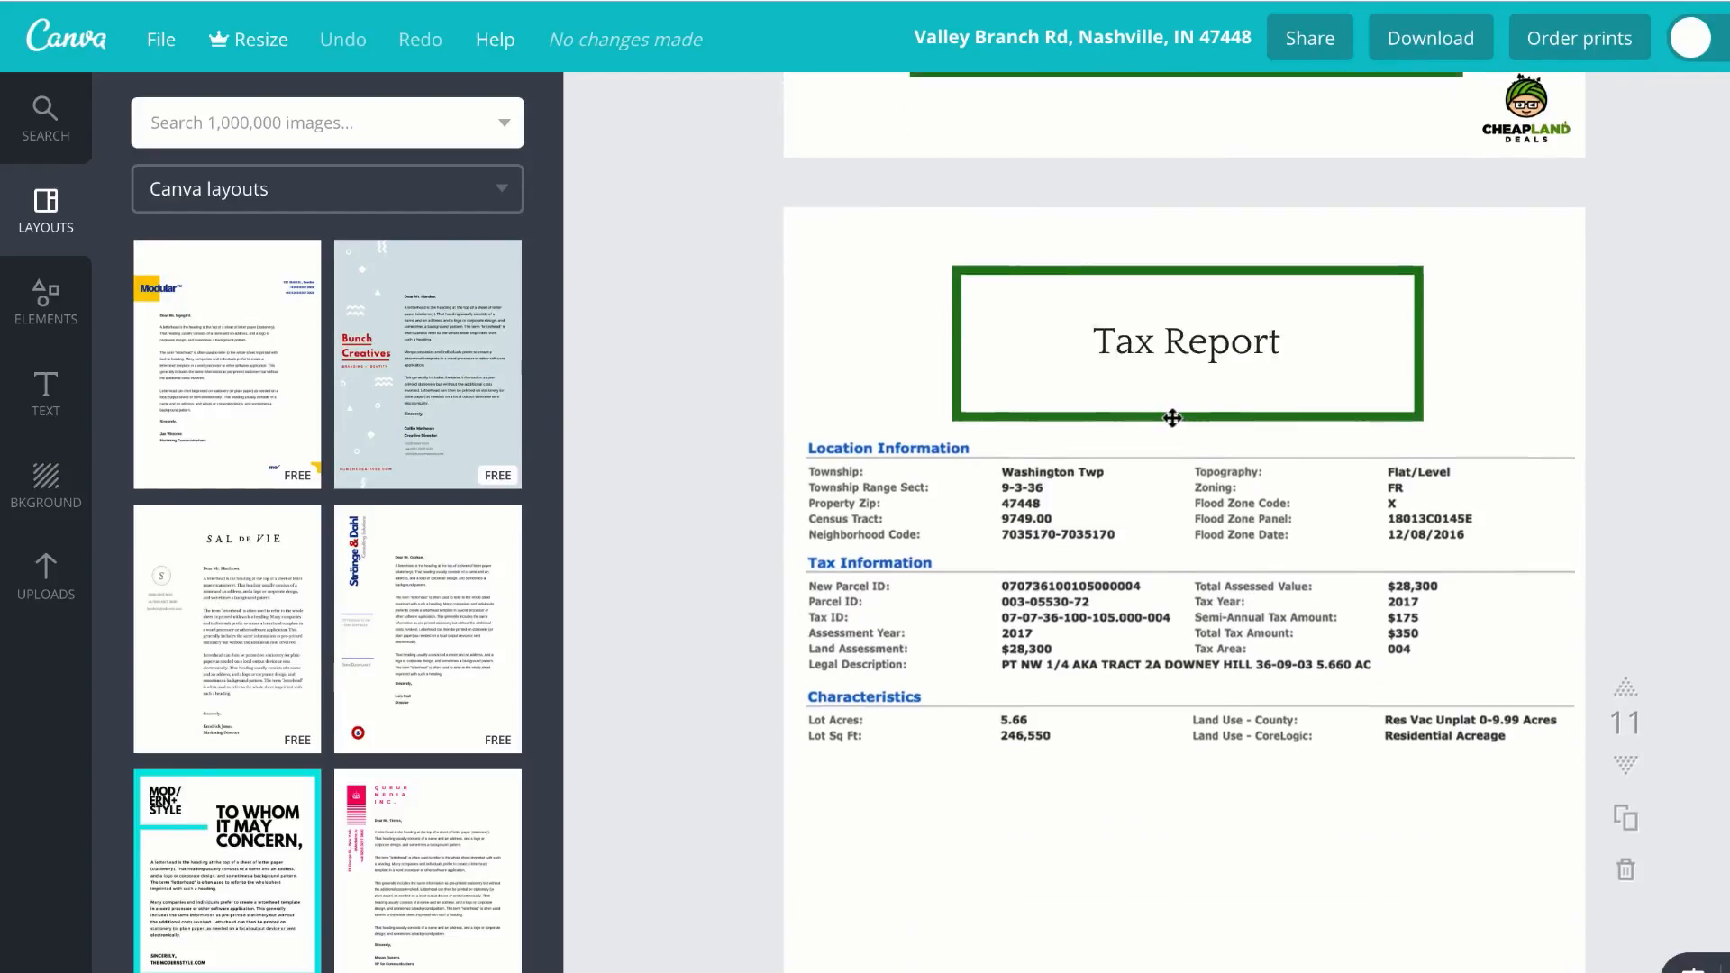
scroll(1171, 417, down, 6)
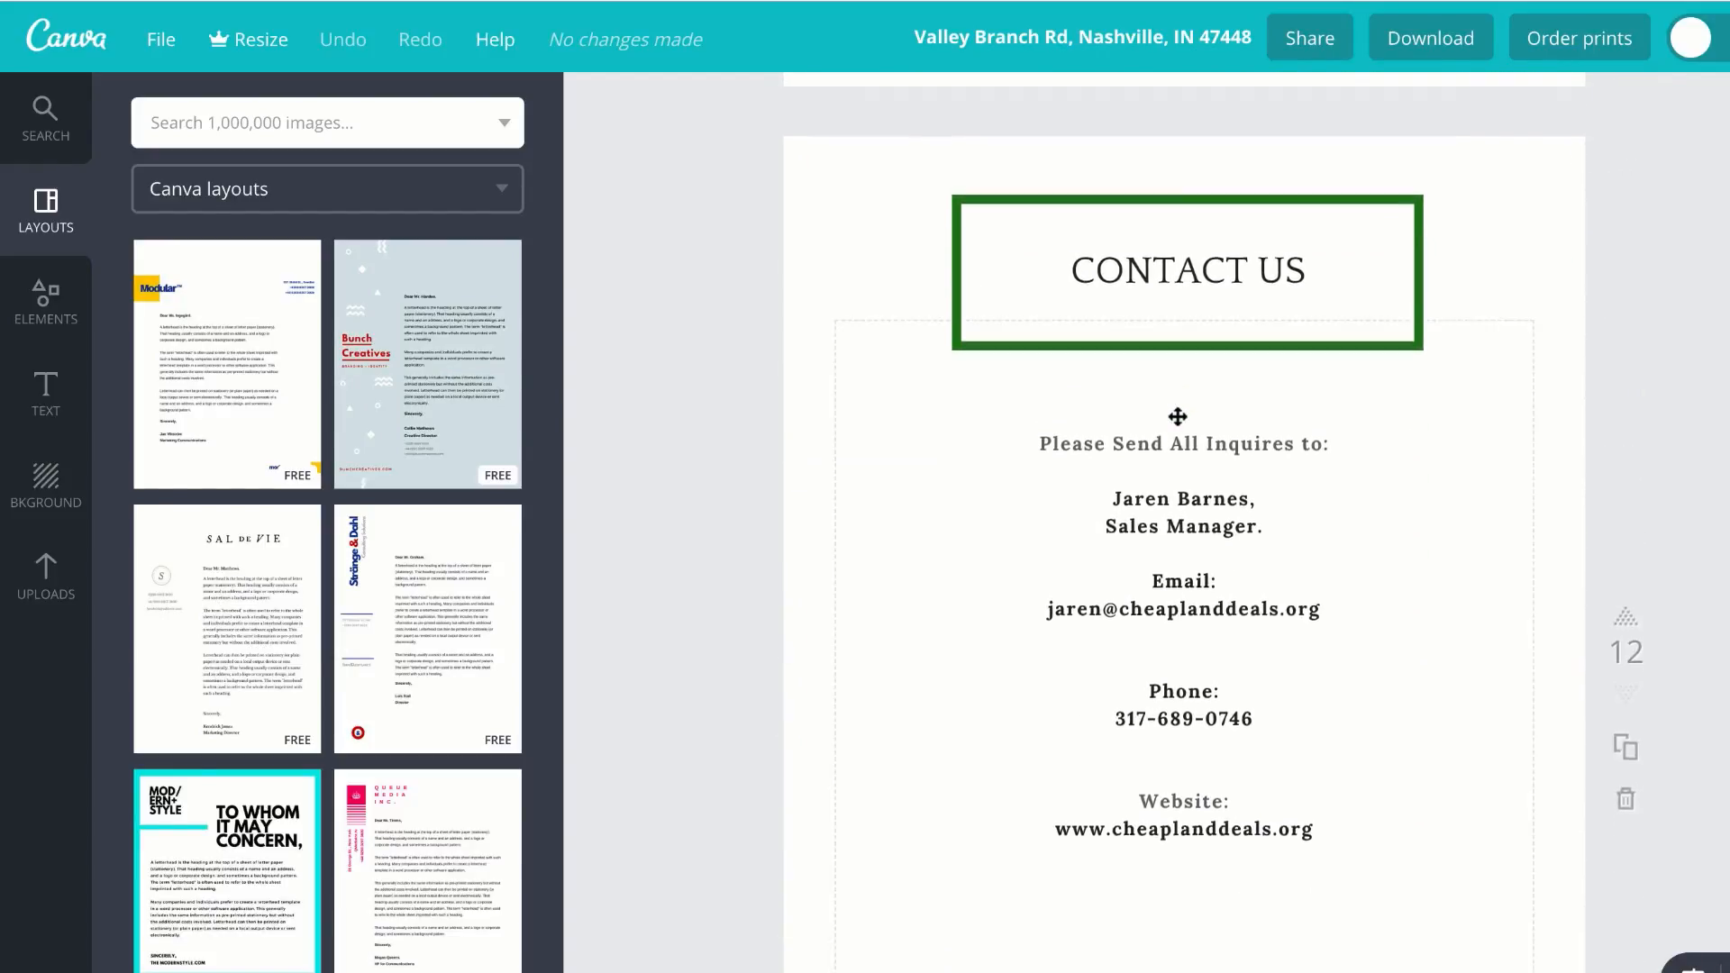
scroll(1178, 416, down, 4)
scroll(1344, 420, up, 12)
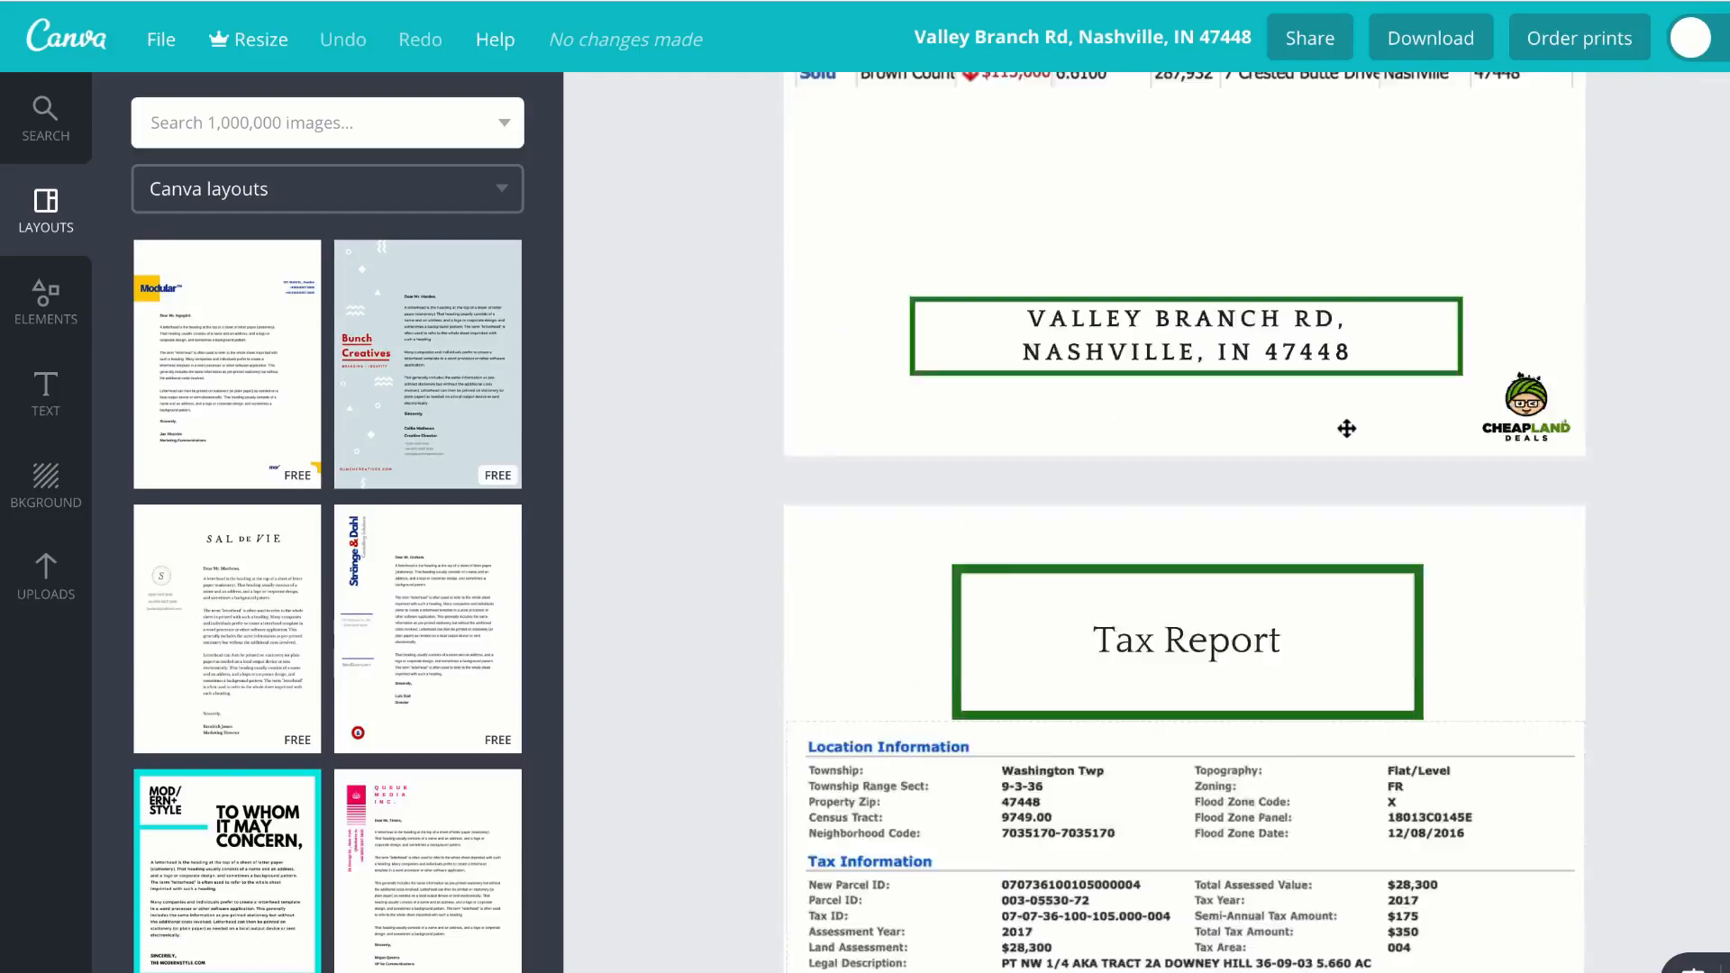
scroll(1346, 429, up, 20)
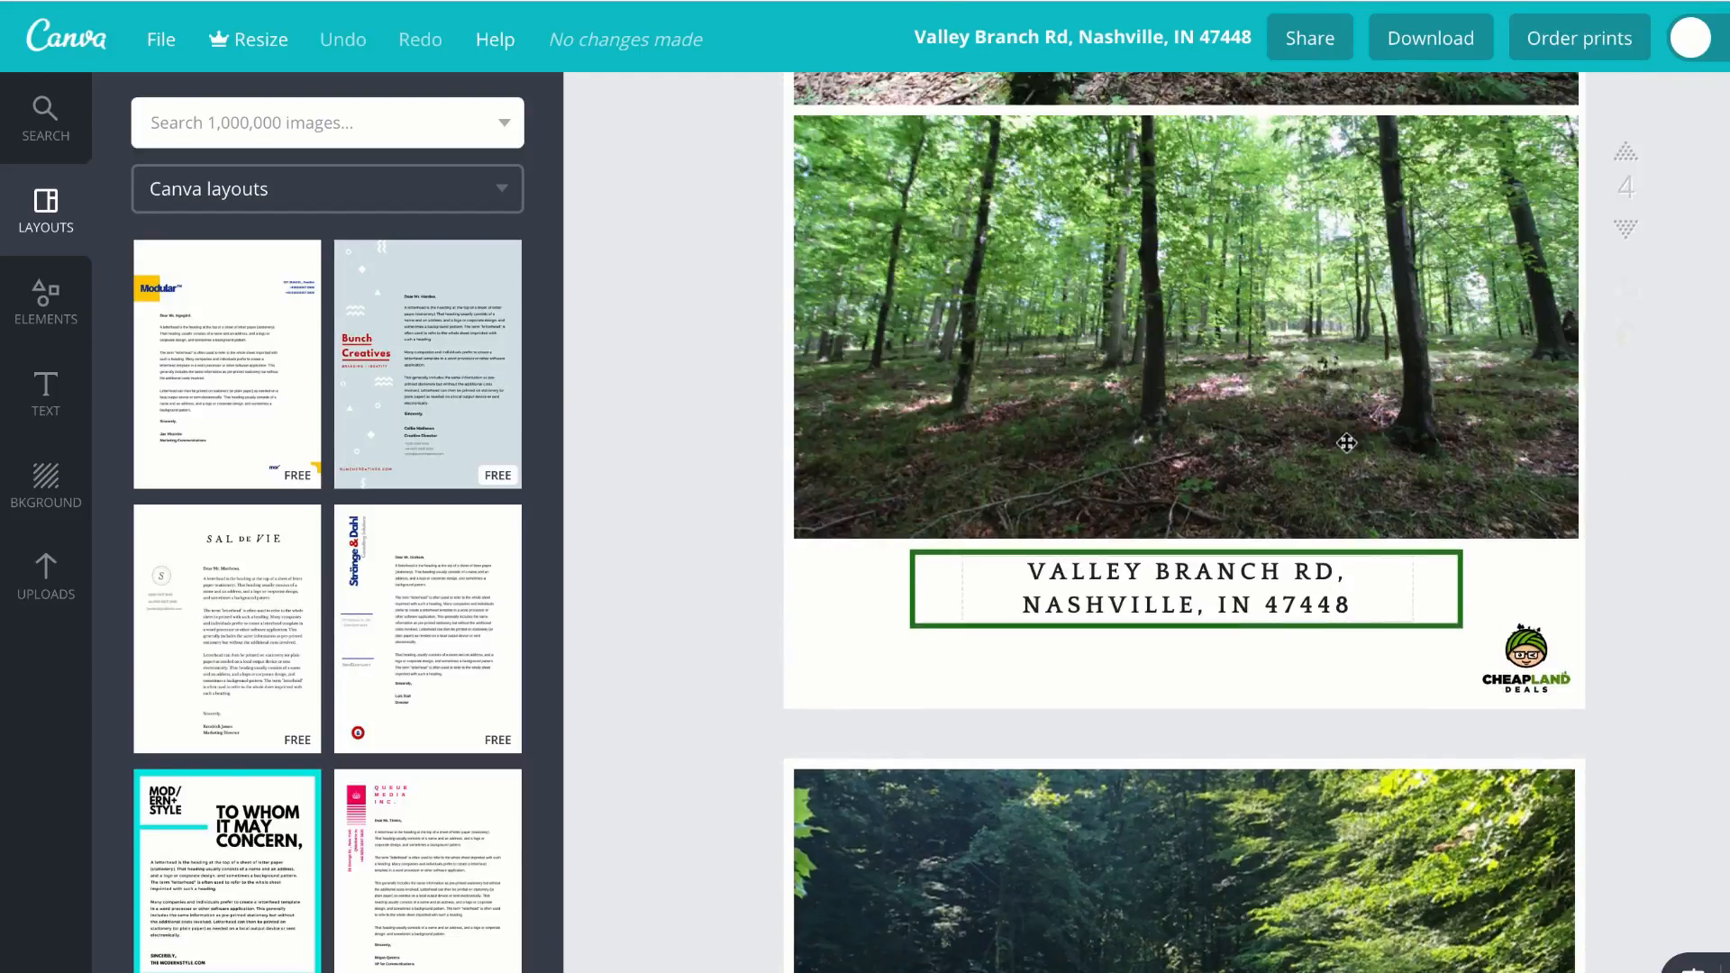
scroll(1346, 442, up, 20)
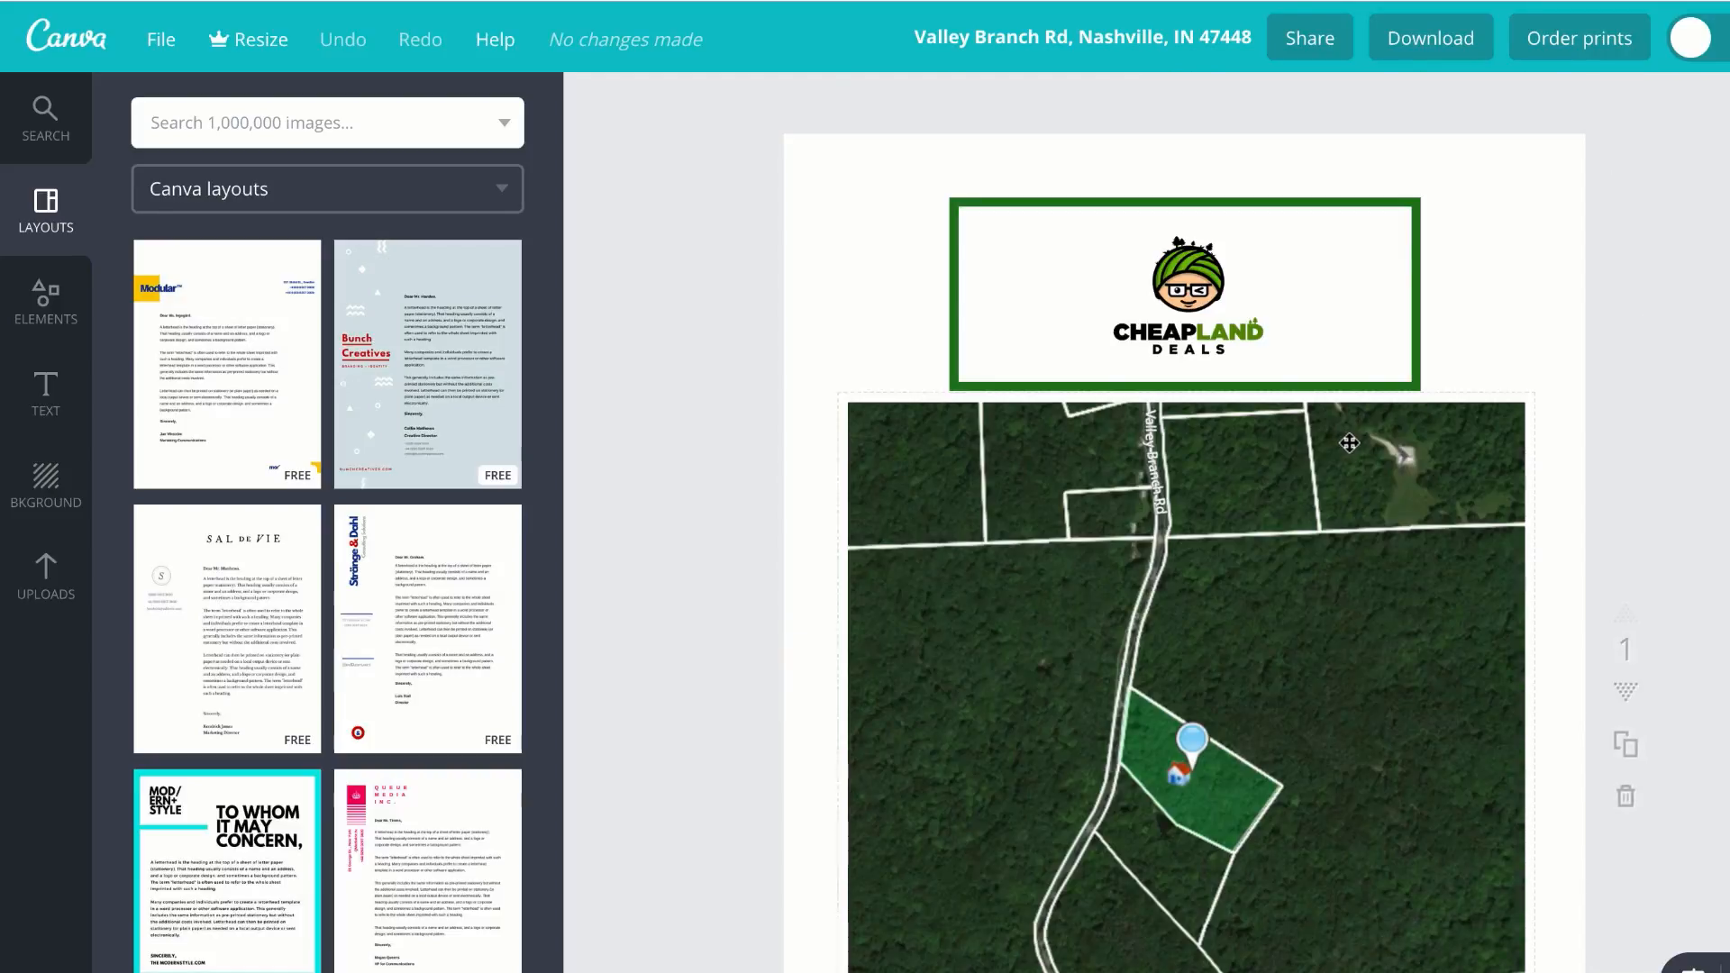
scroll(1349, 442, up, 2)
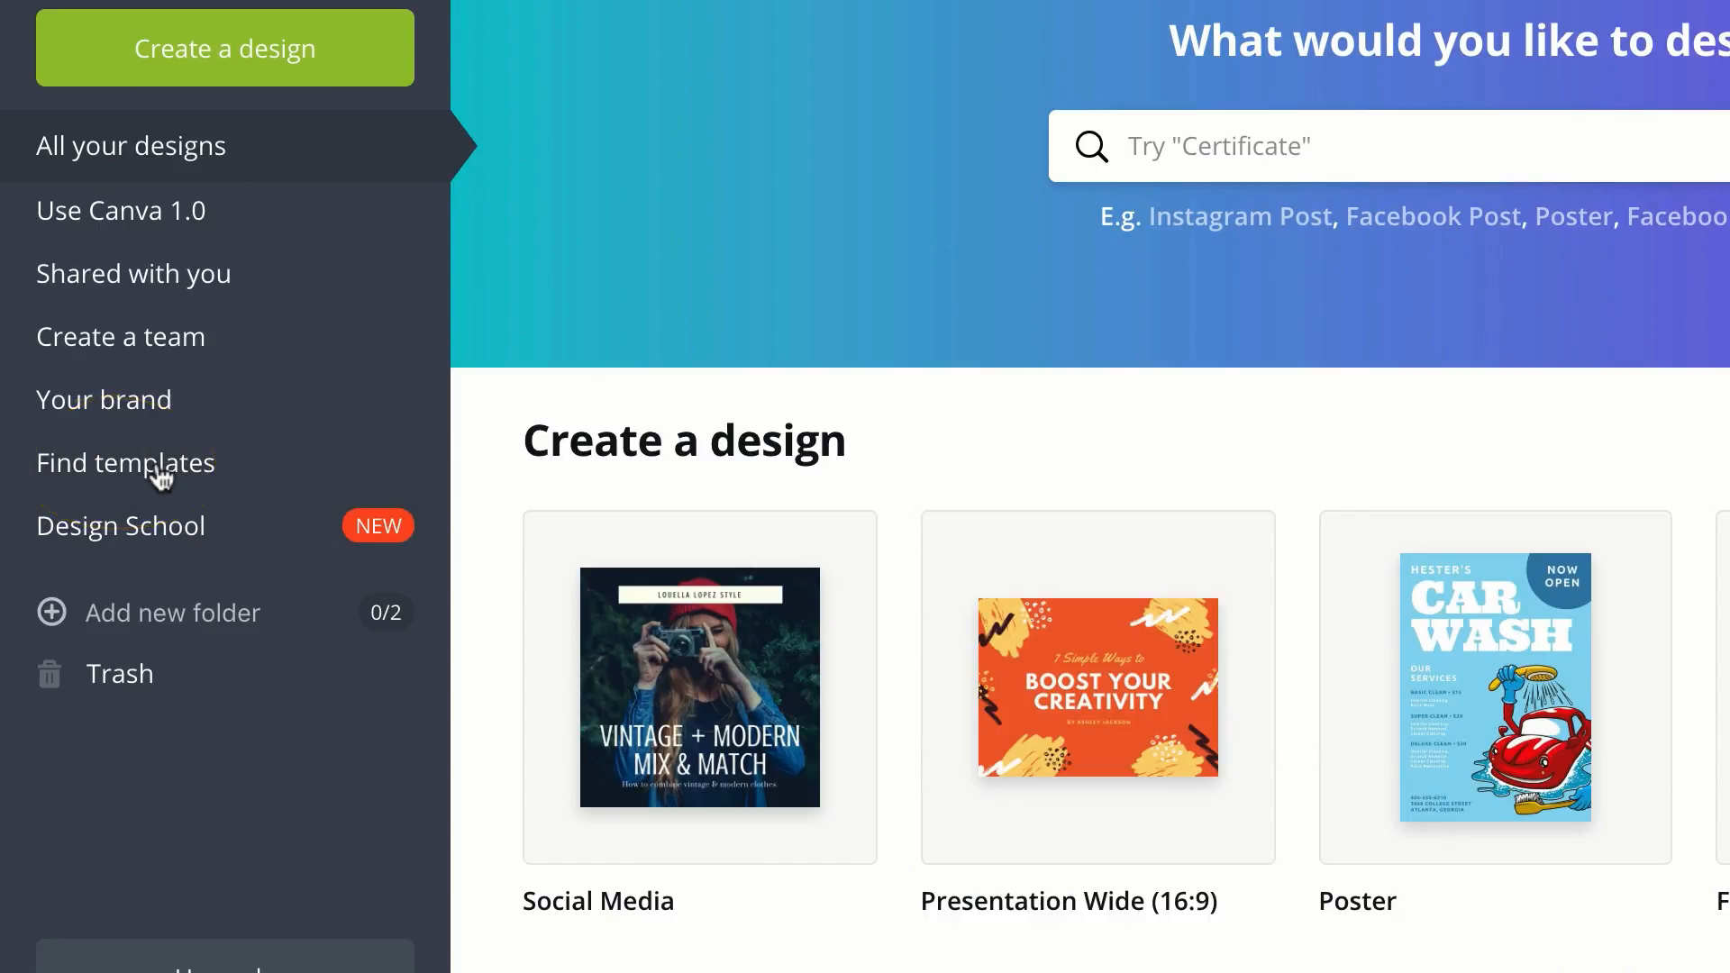
Step: Browse the template library and search it for "letterhead"
click(104, 473)
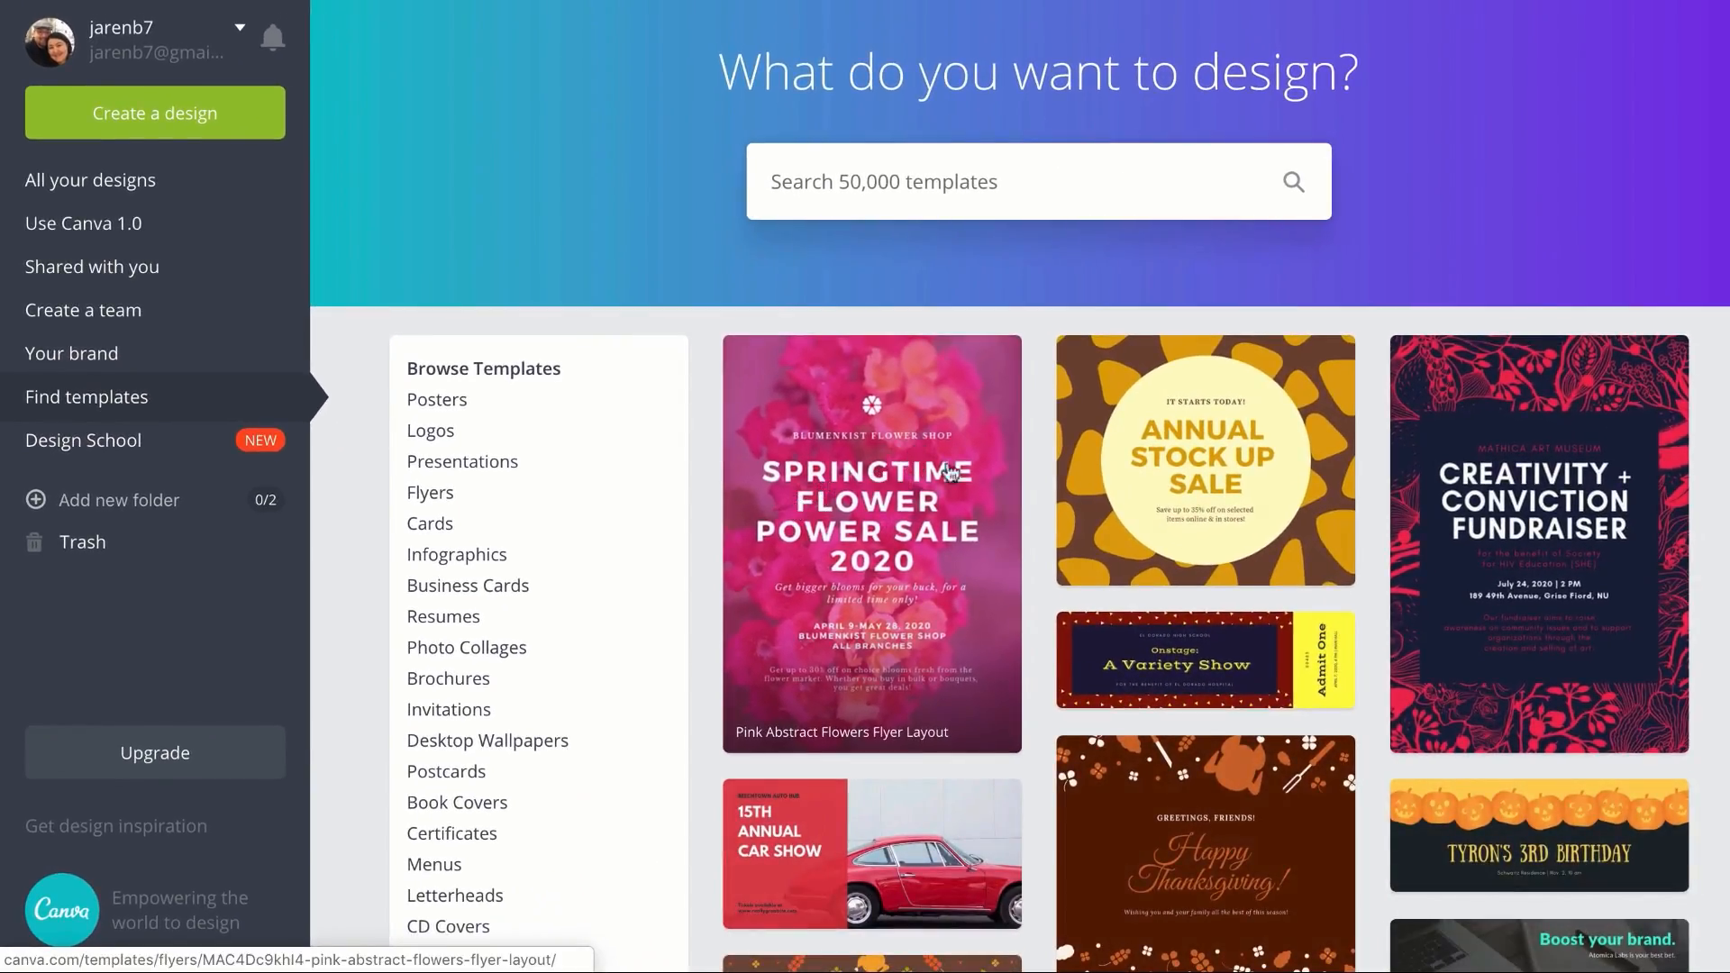
scroll(1172, 577, down, 2)
scroll(1197, 595, down, 3)
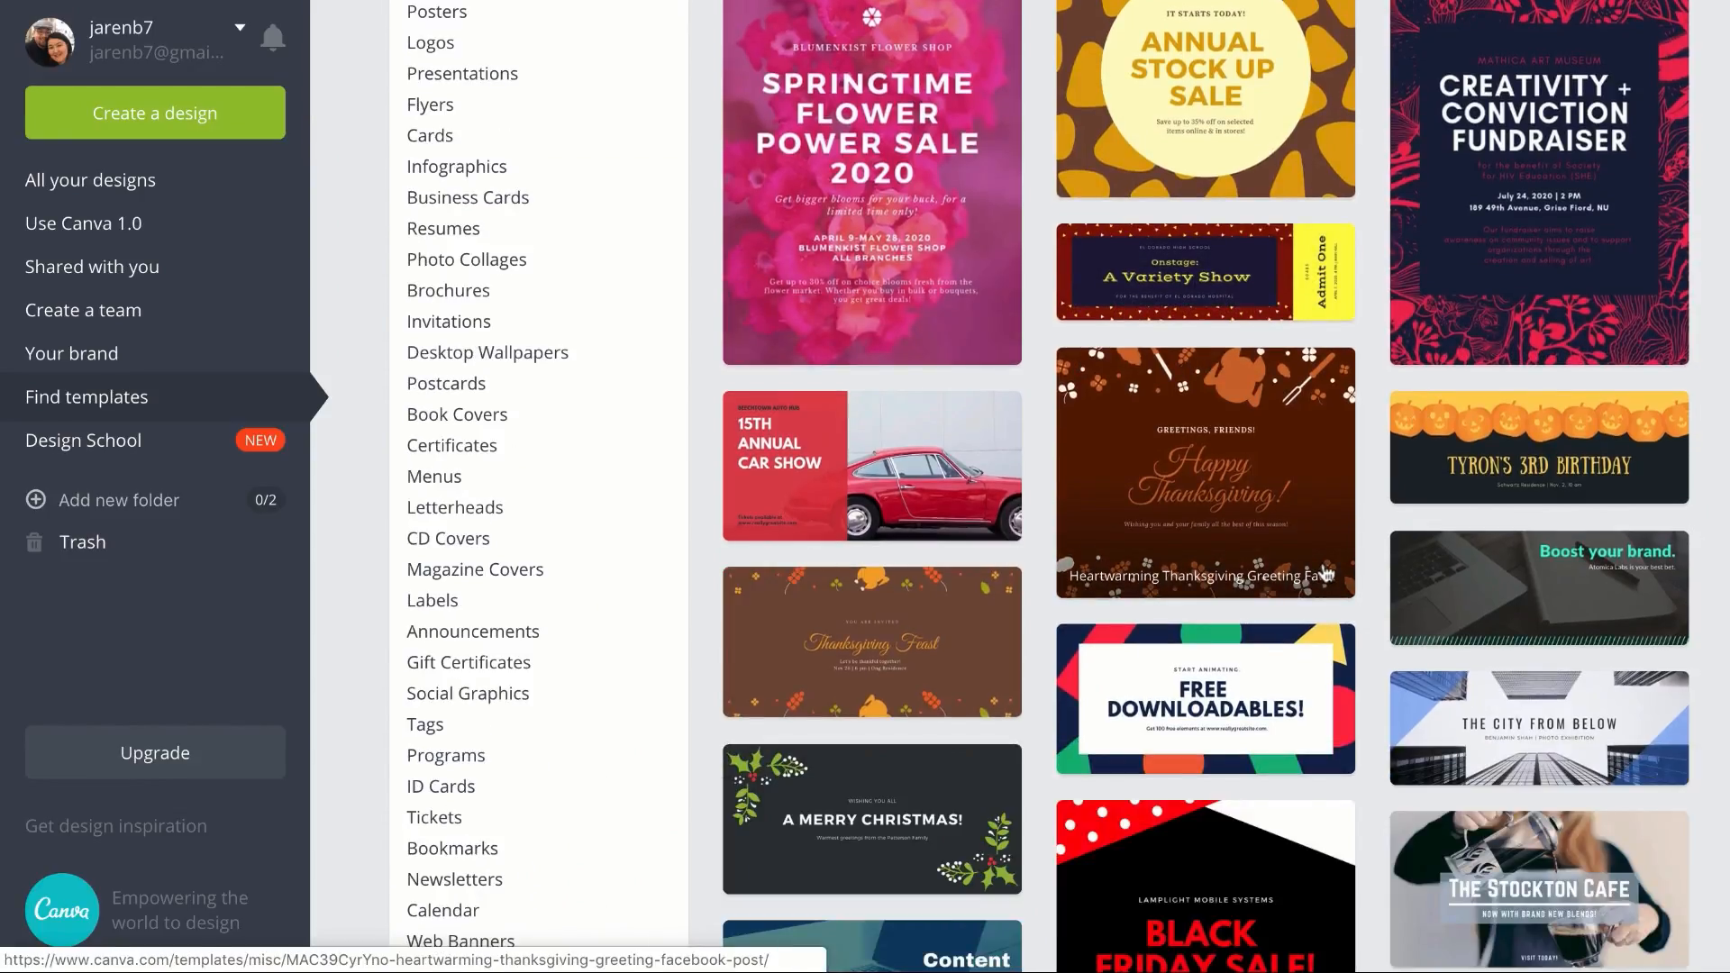
scroll(1324, 576, up, 5)
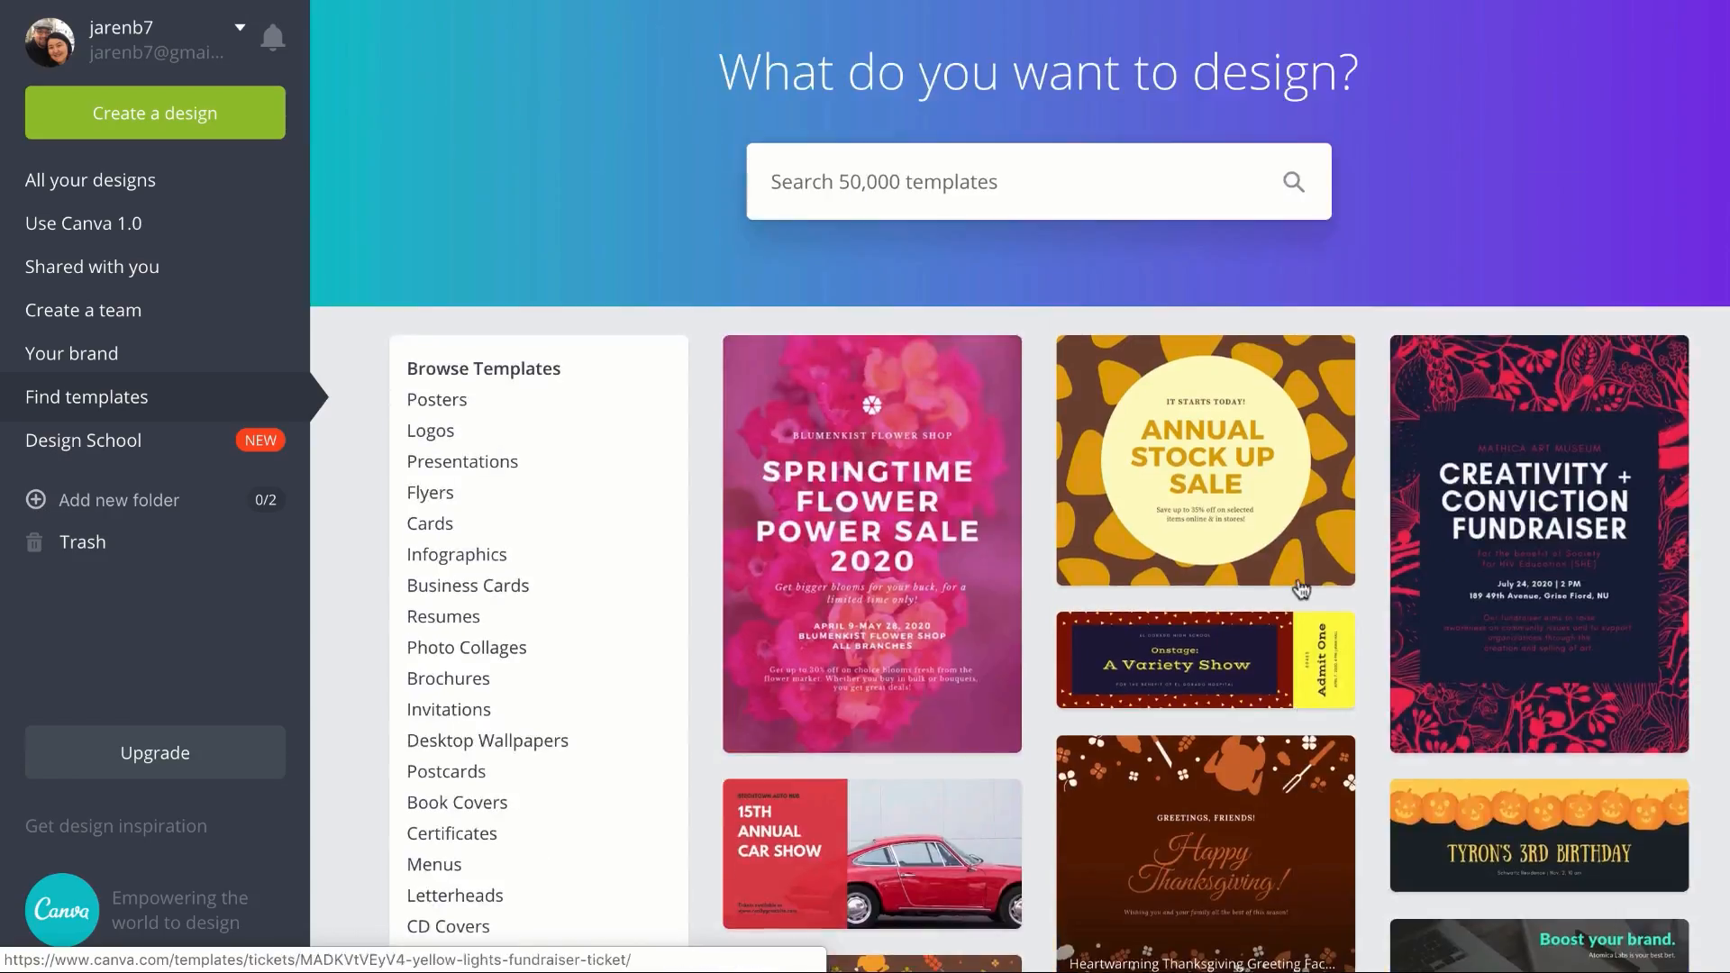
click(804, 196)
text(letterhead)
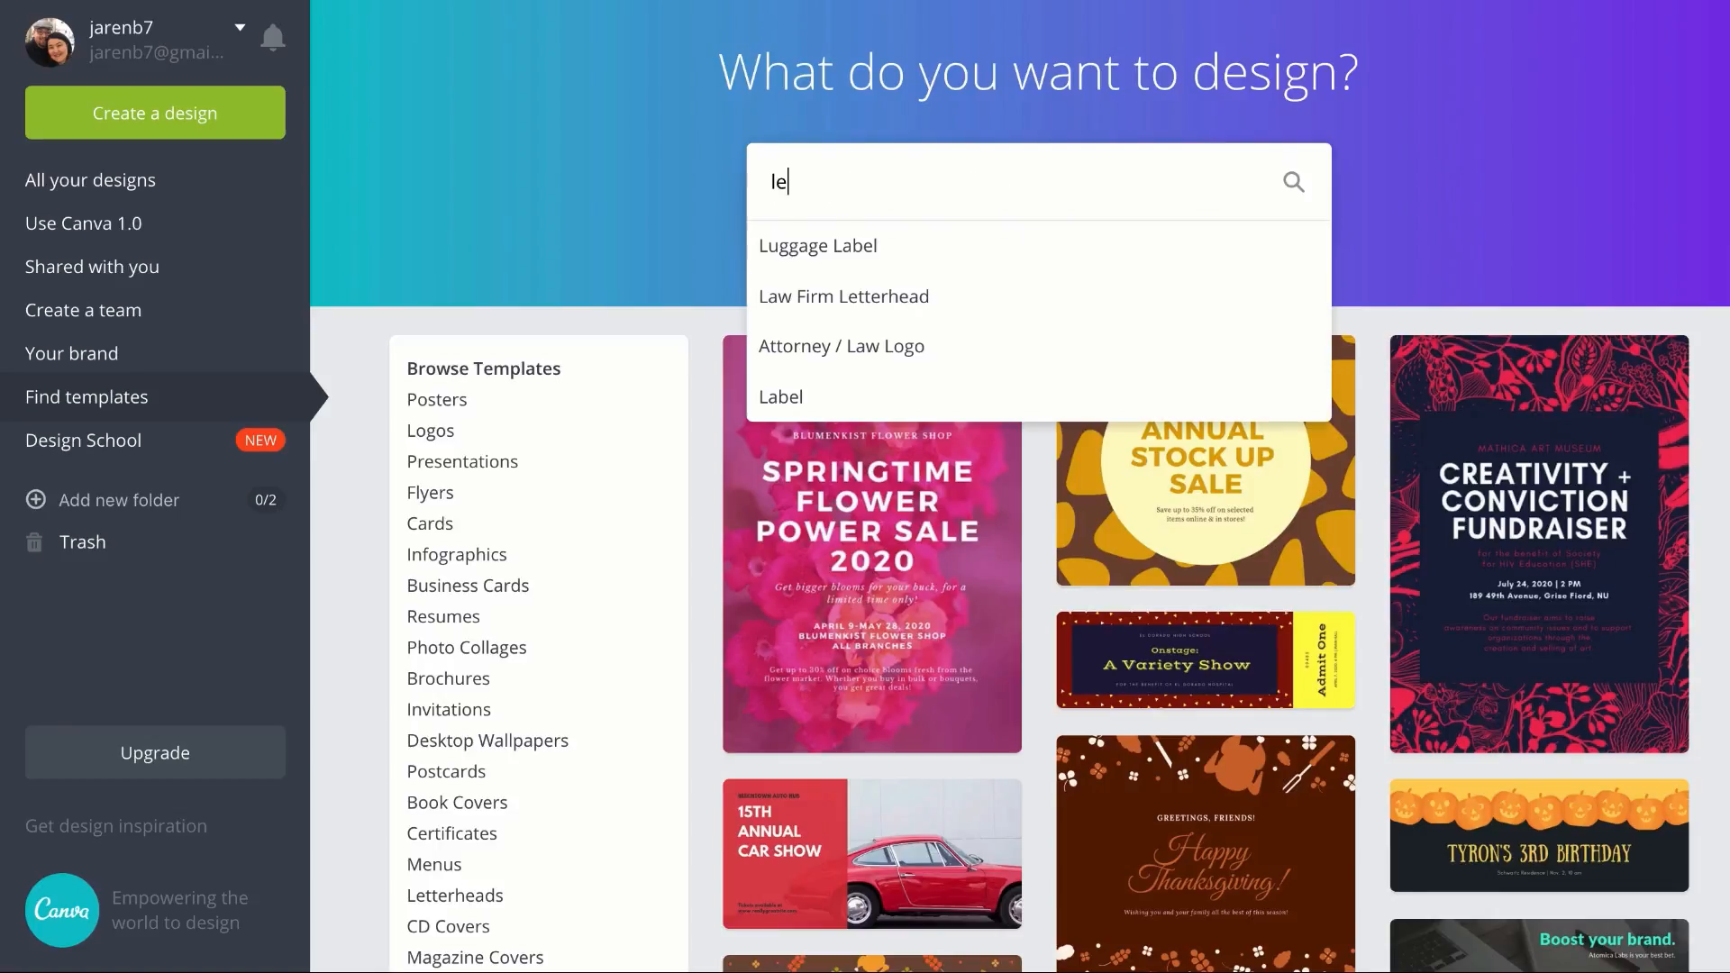
key(Return)
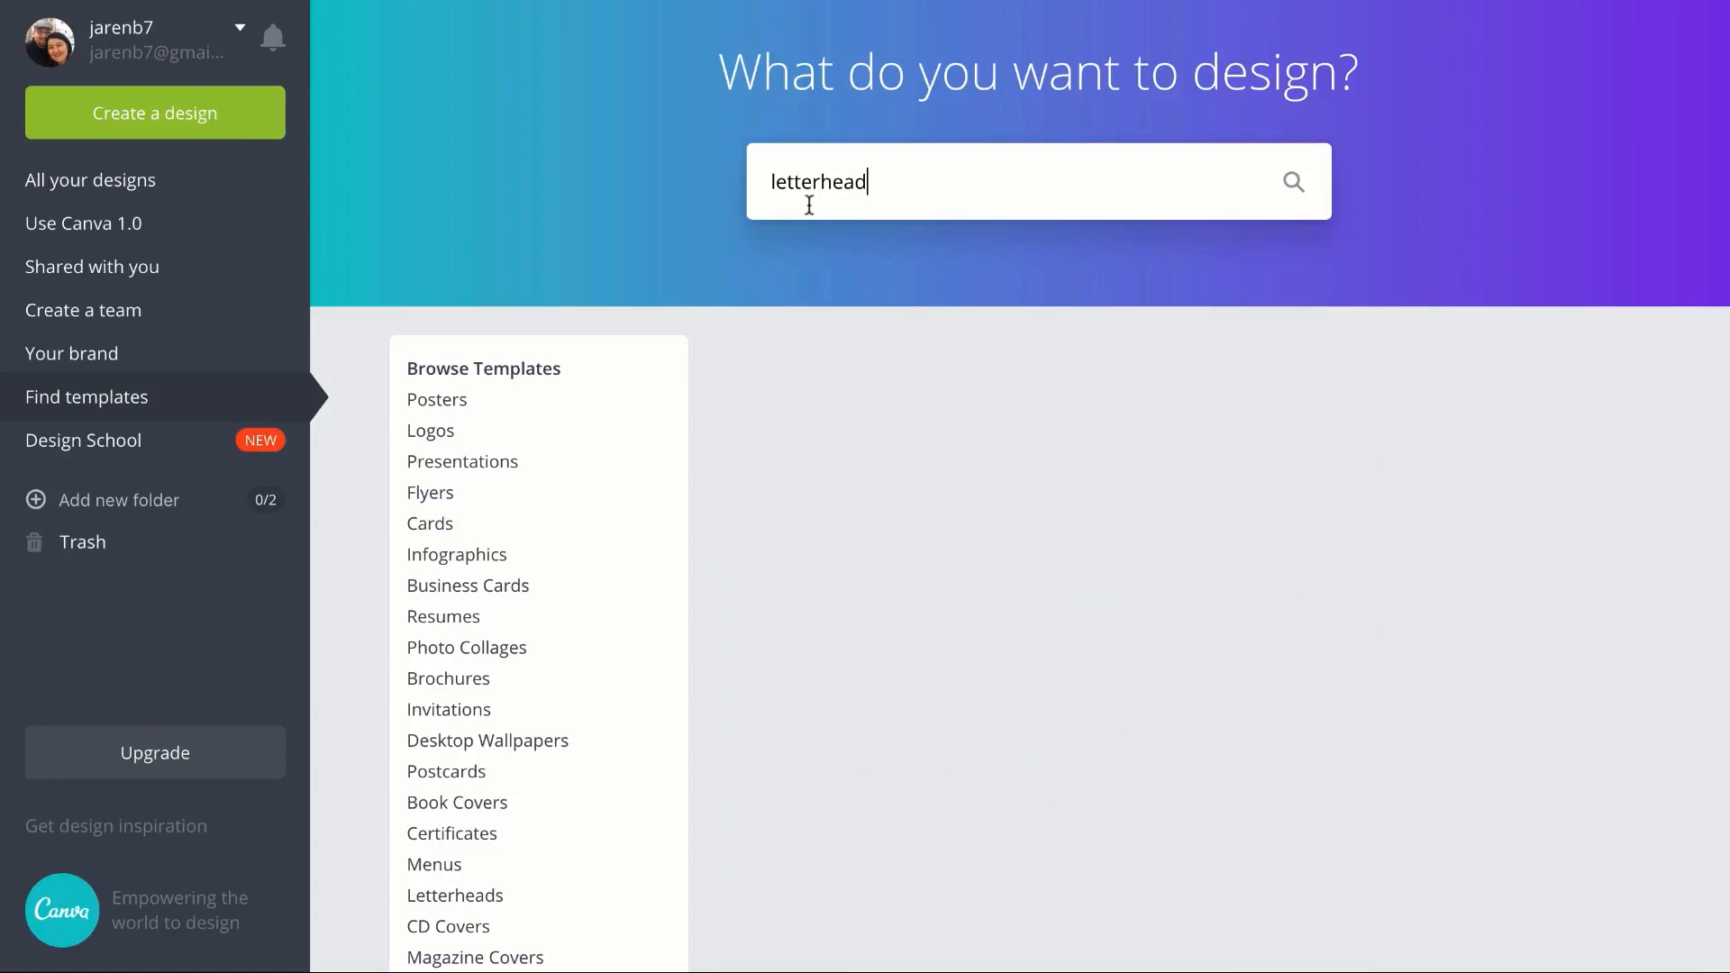
Step: Choose the Red and Grey Reindeer Christmas Letterhead template from the results and start a new design with it
scroll(1584, 628, down, 15)
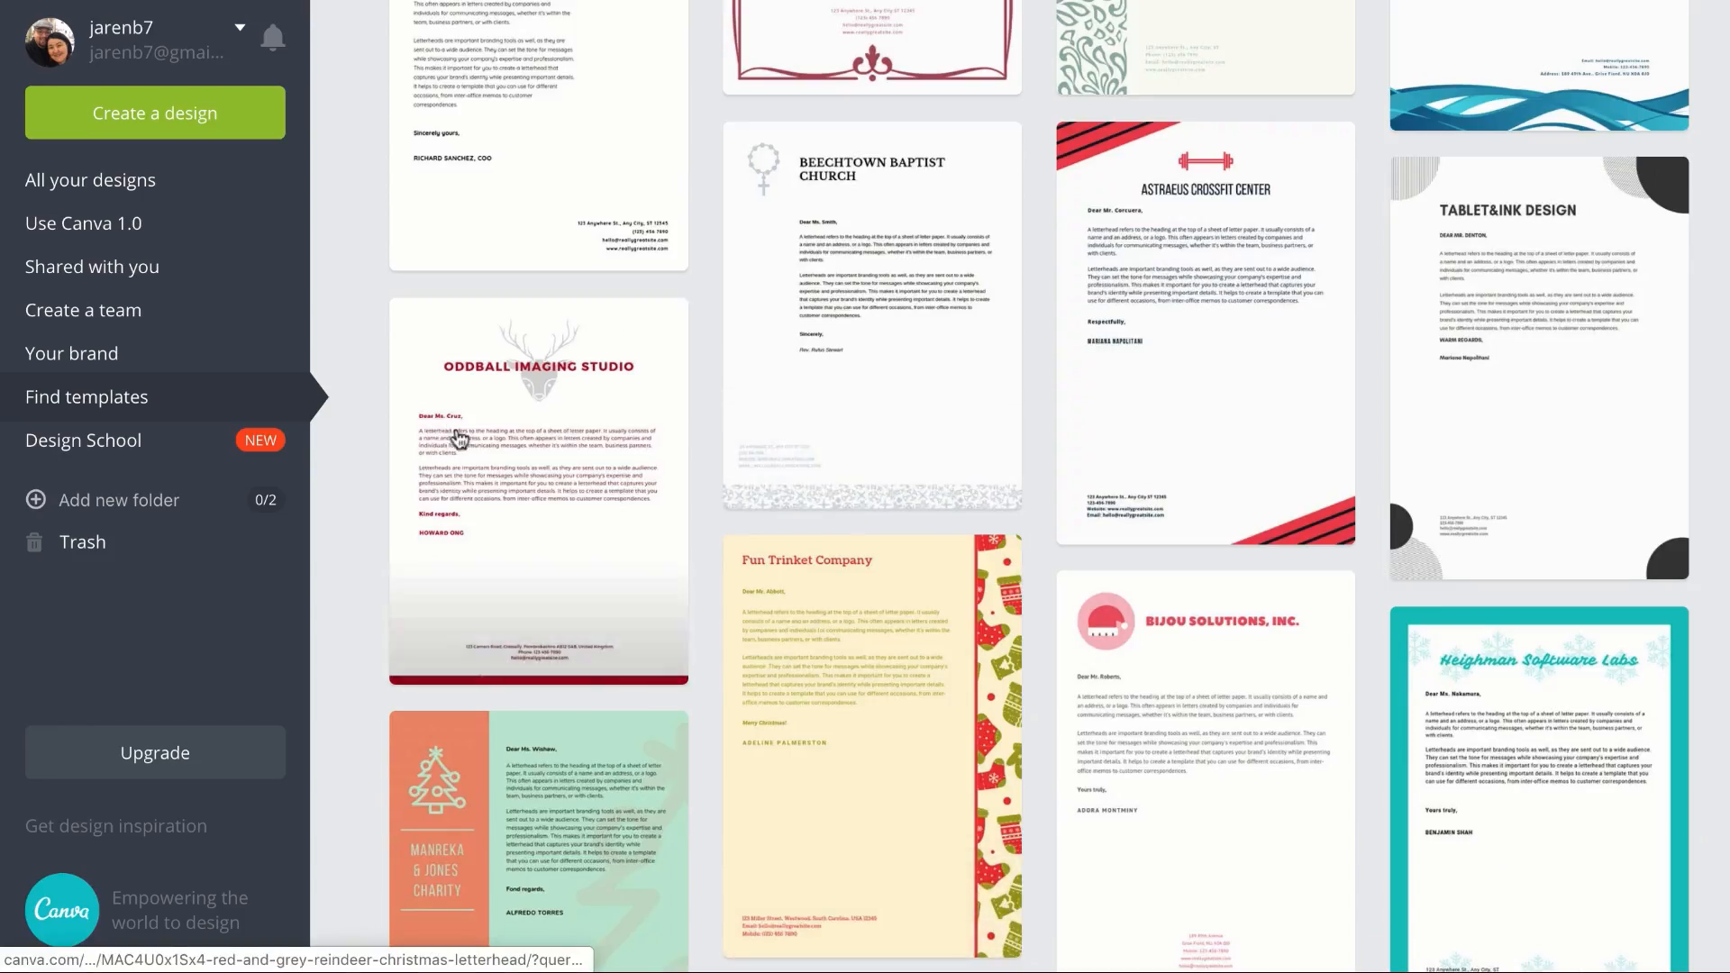
click(552, 588)
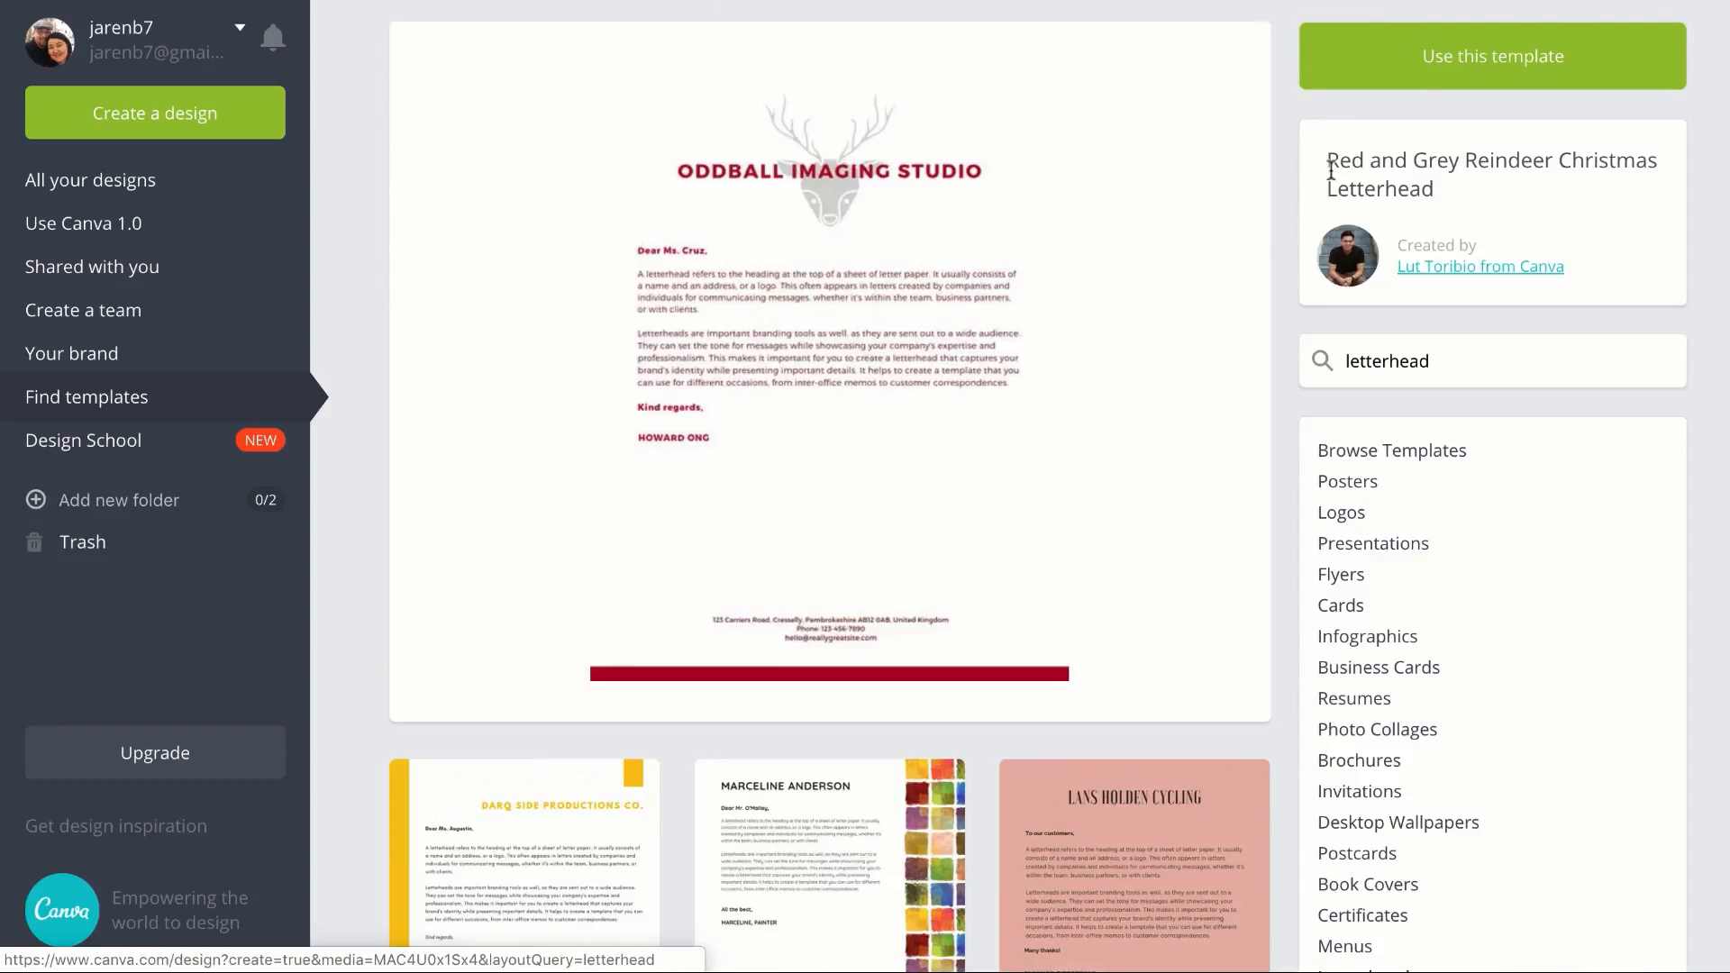
click(1467, 67)
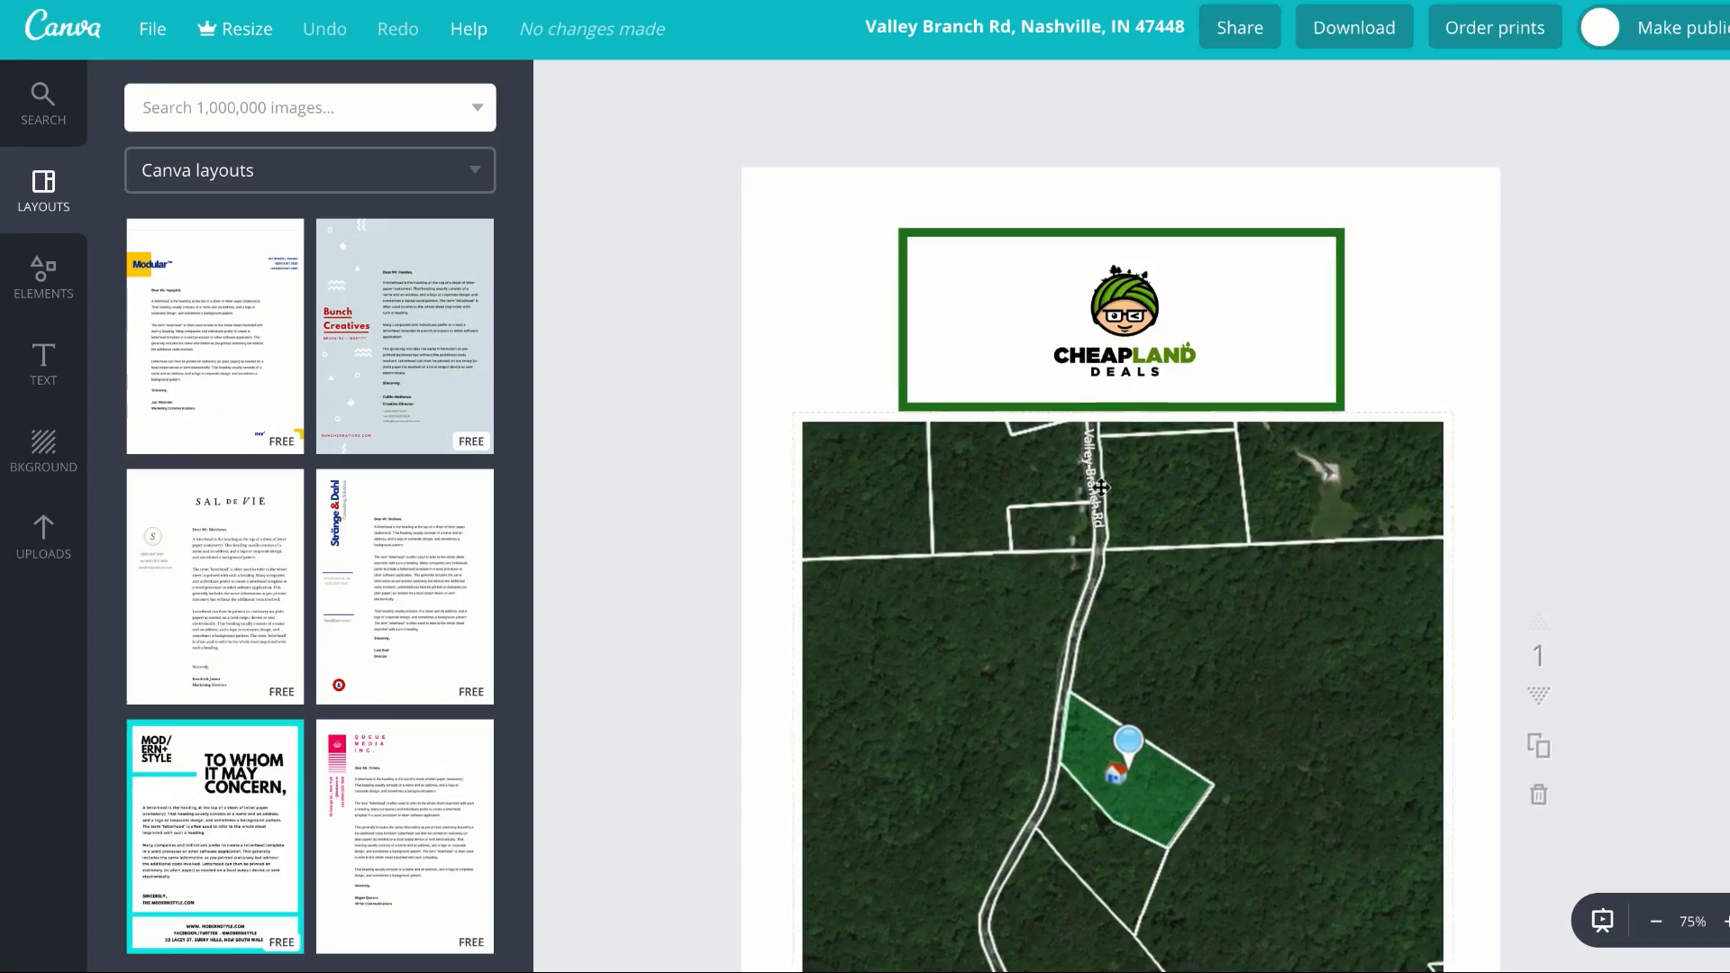
Step: Look through the finished property package again, including its overview, photo, market comps and contact pages
scroll(1101, 487, down, 20)
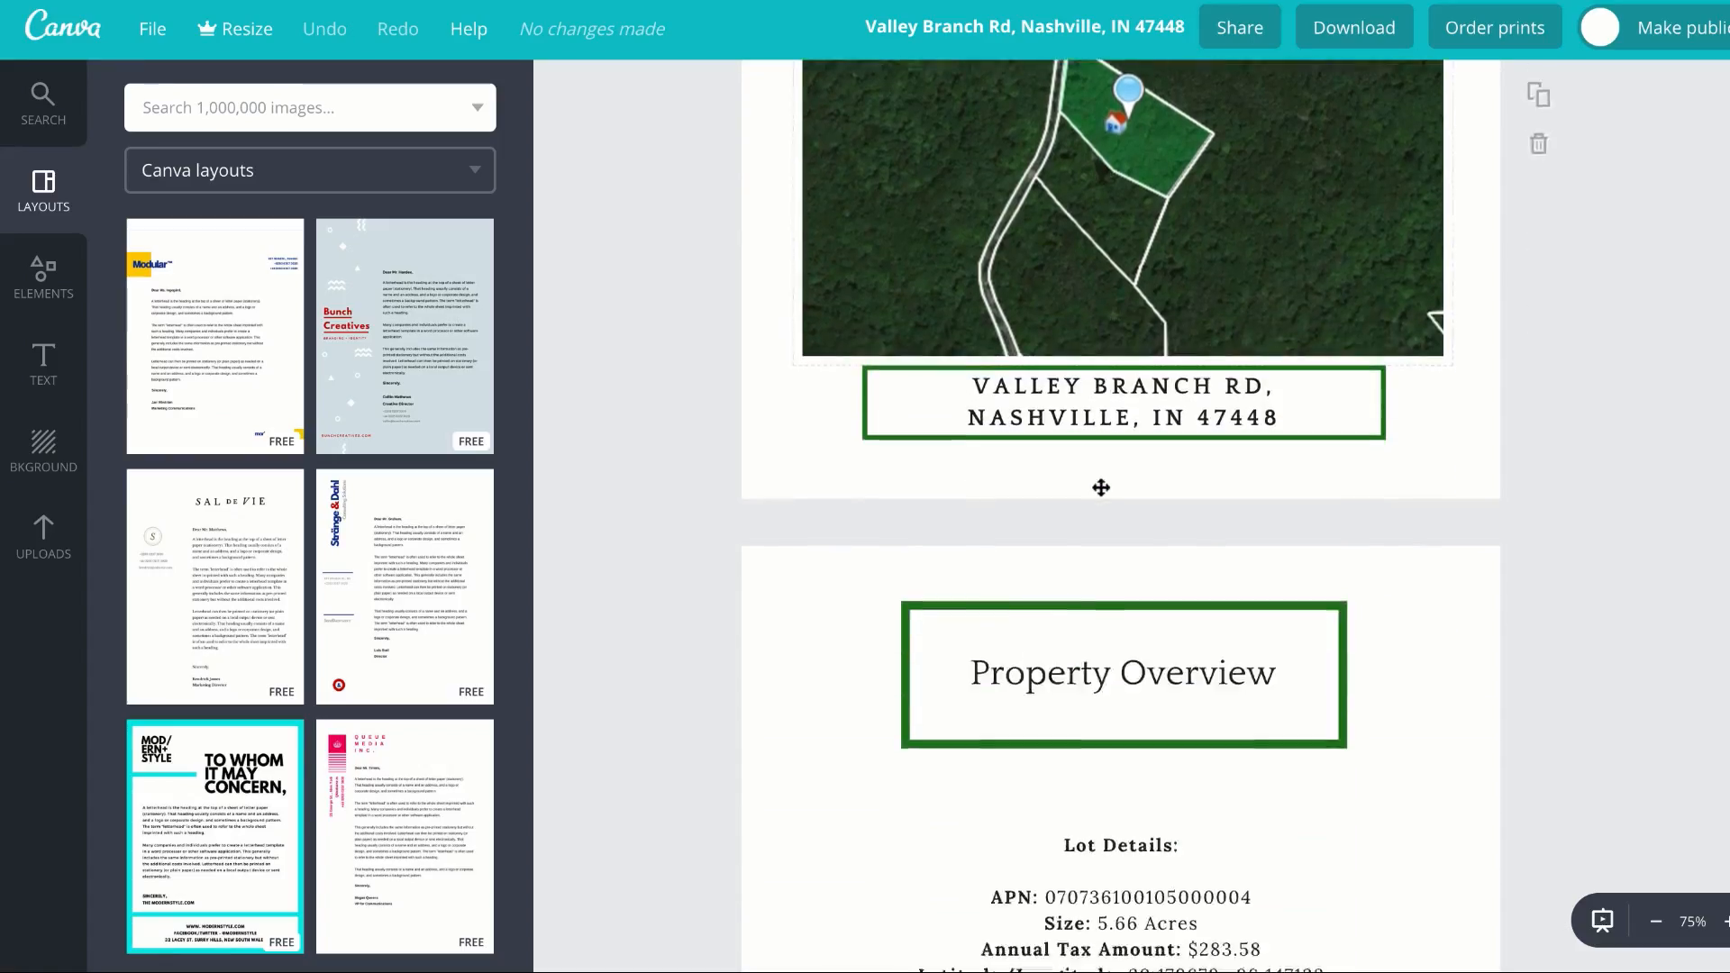
scroll(1101, 487, down, 20)
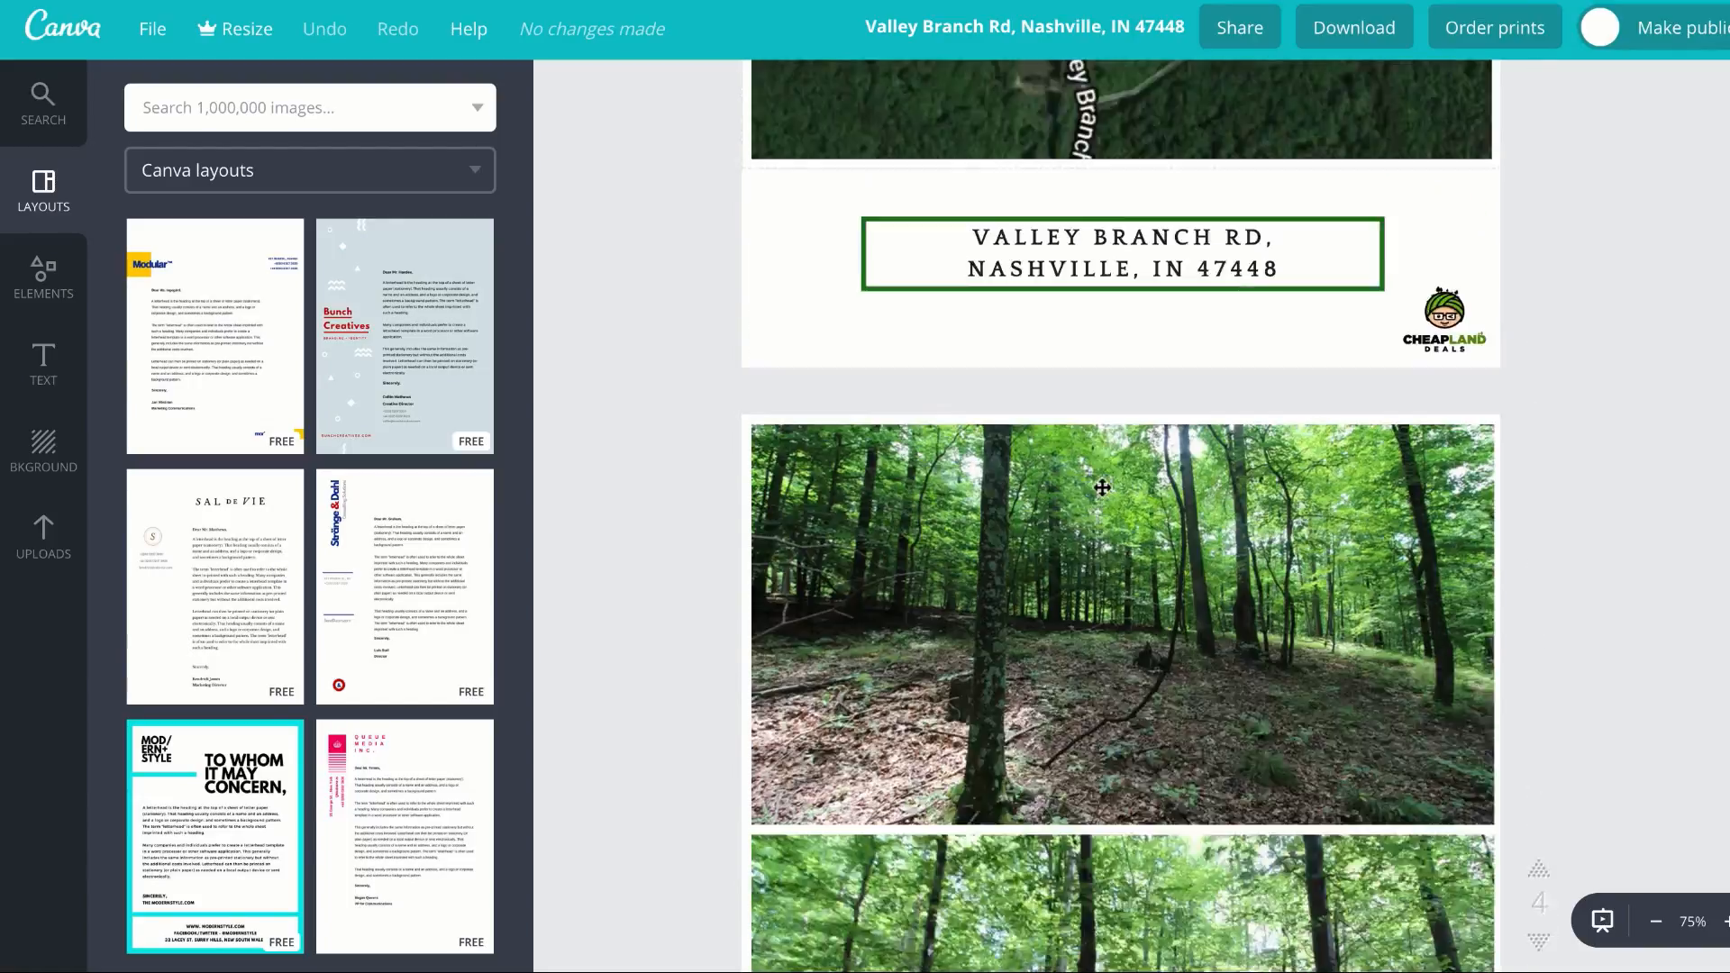
scroll(1128, 539, down, 15)
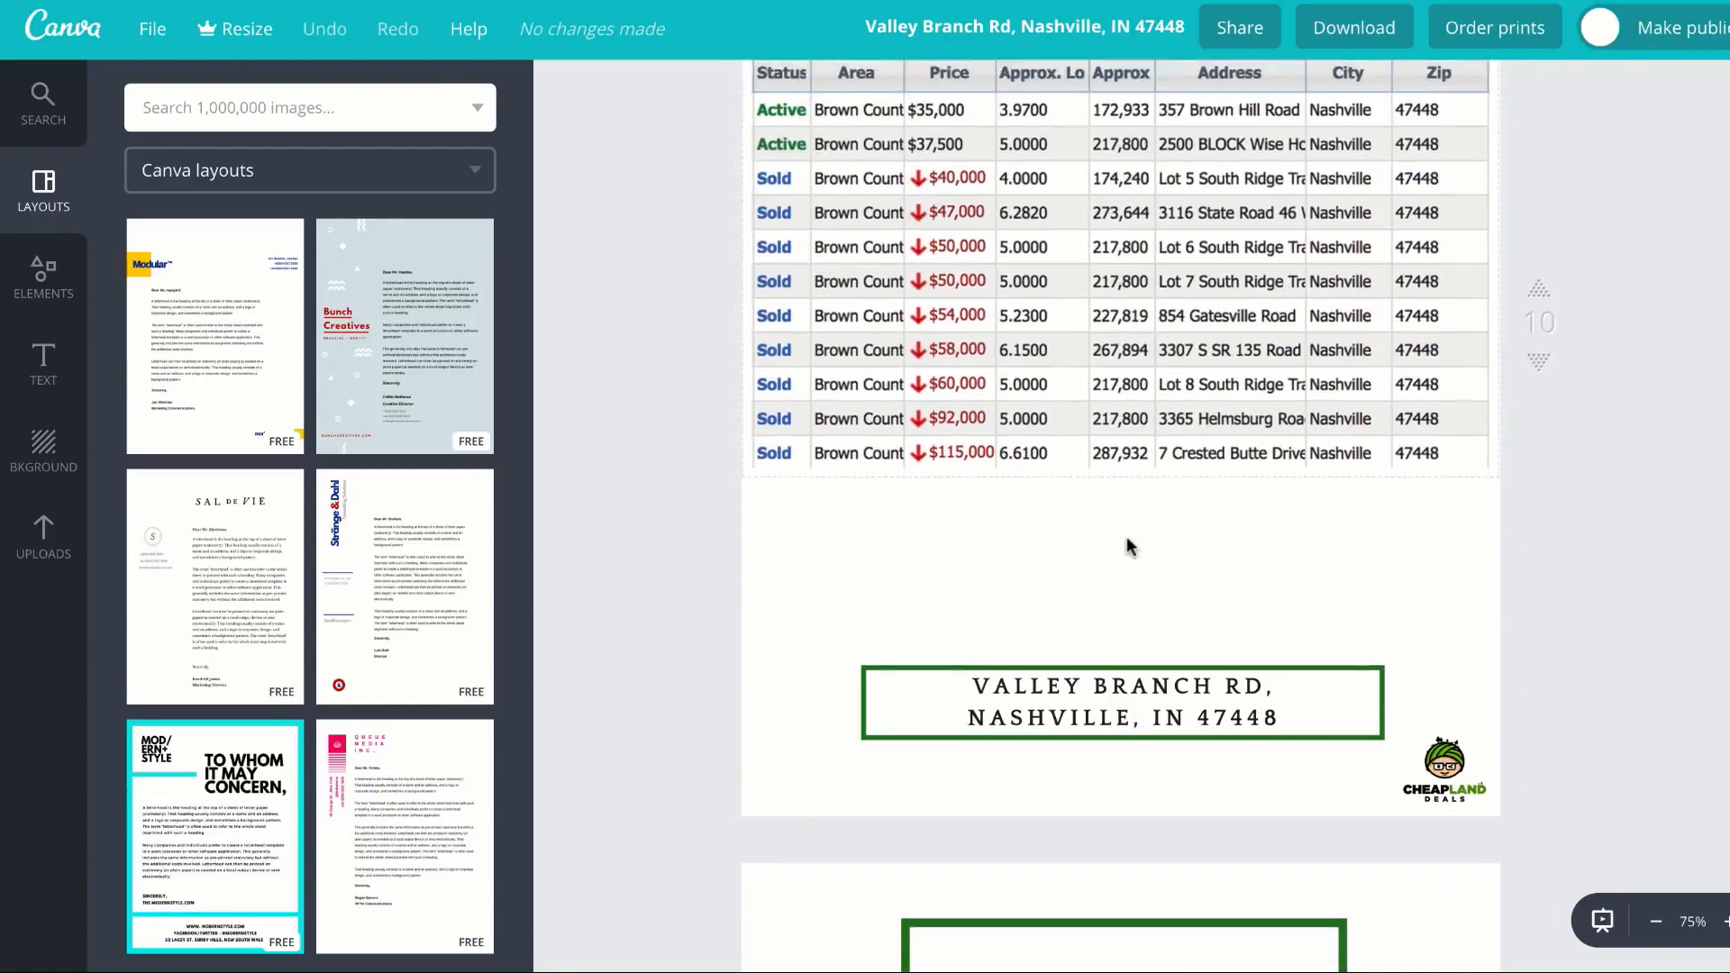
scroll(1128, 546, down, 10)
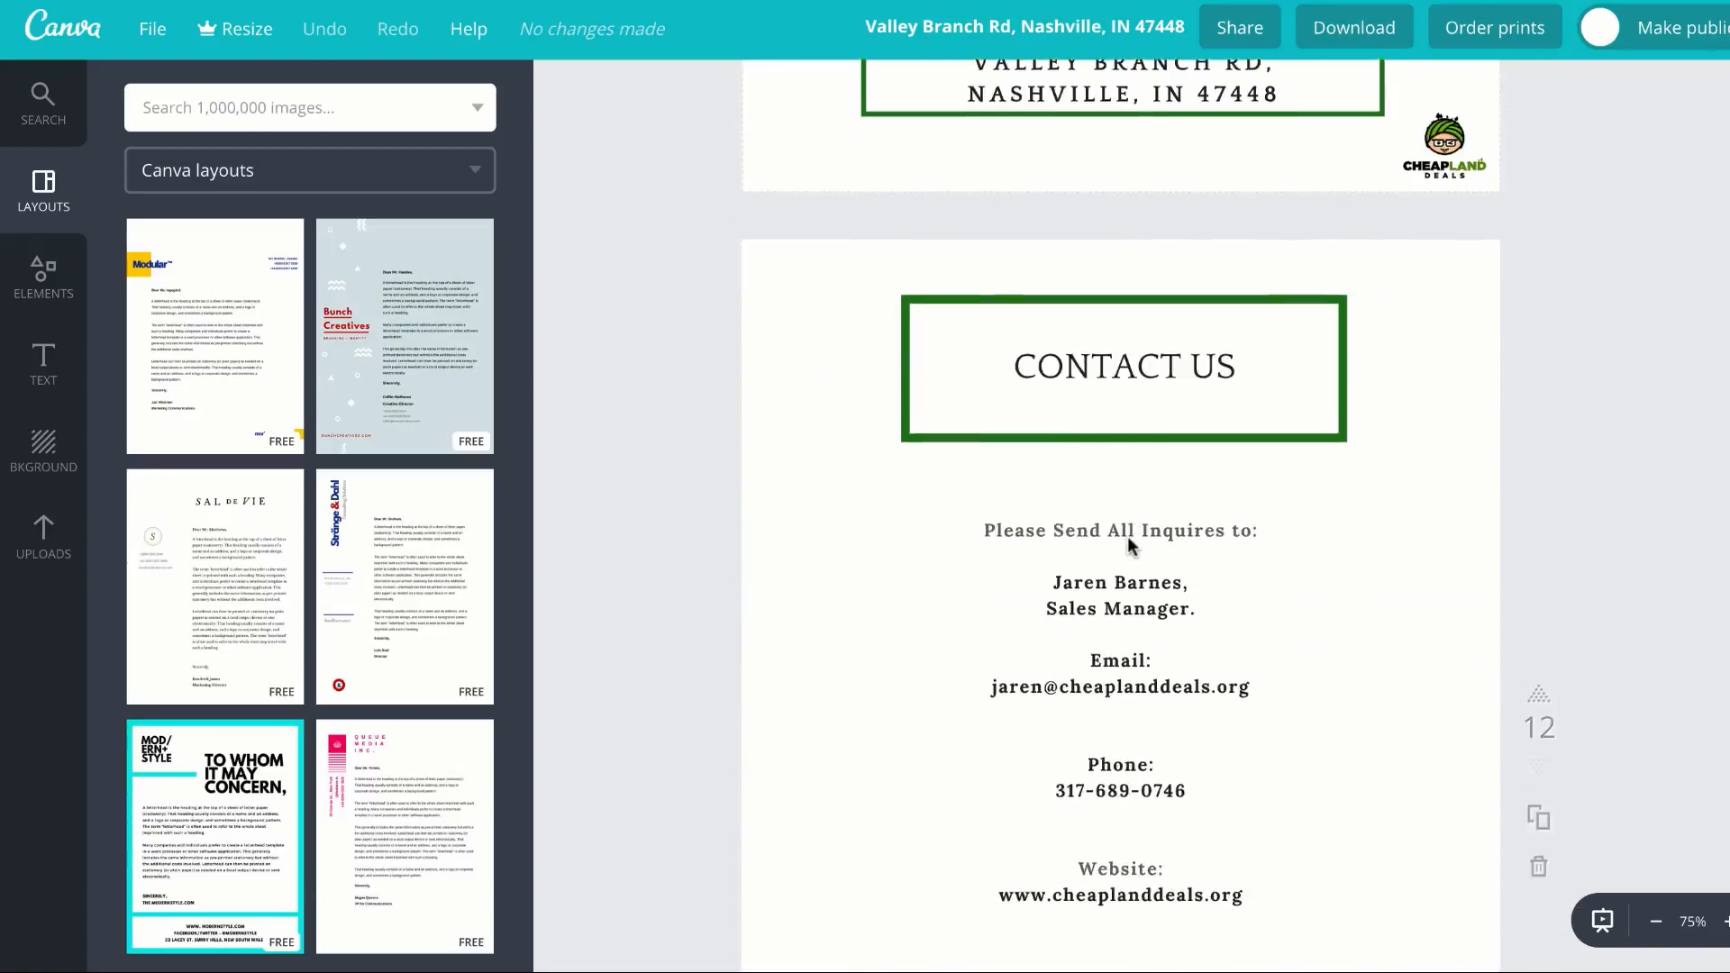
scroll(1130, 539, up, 20)
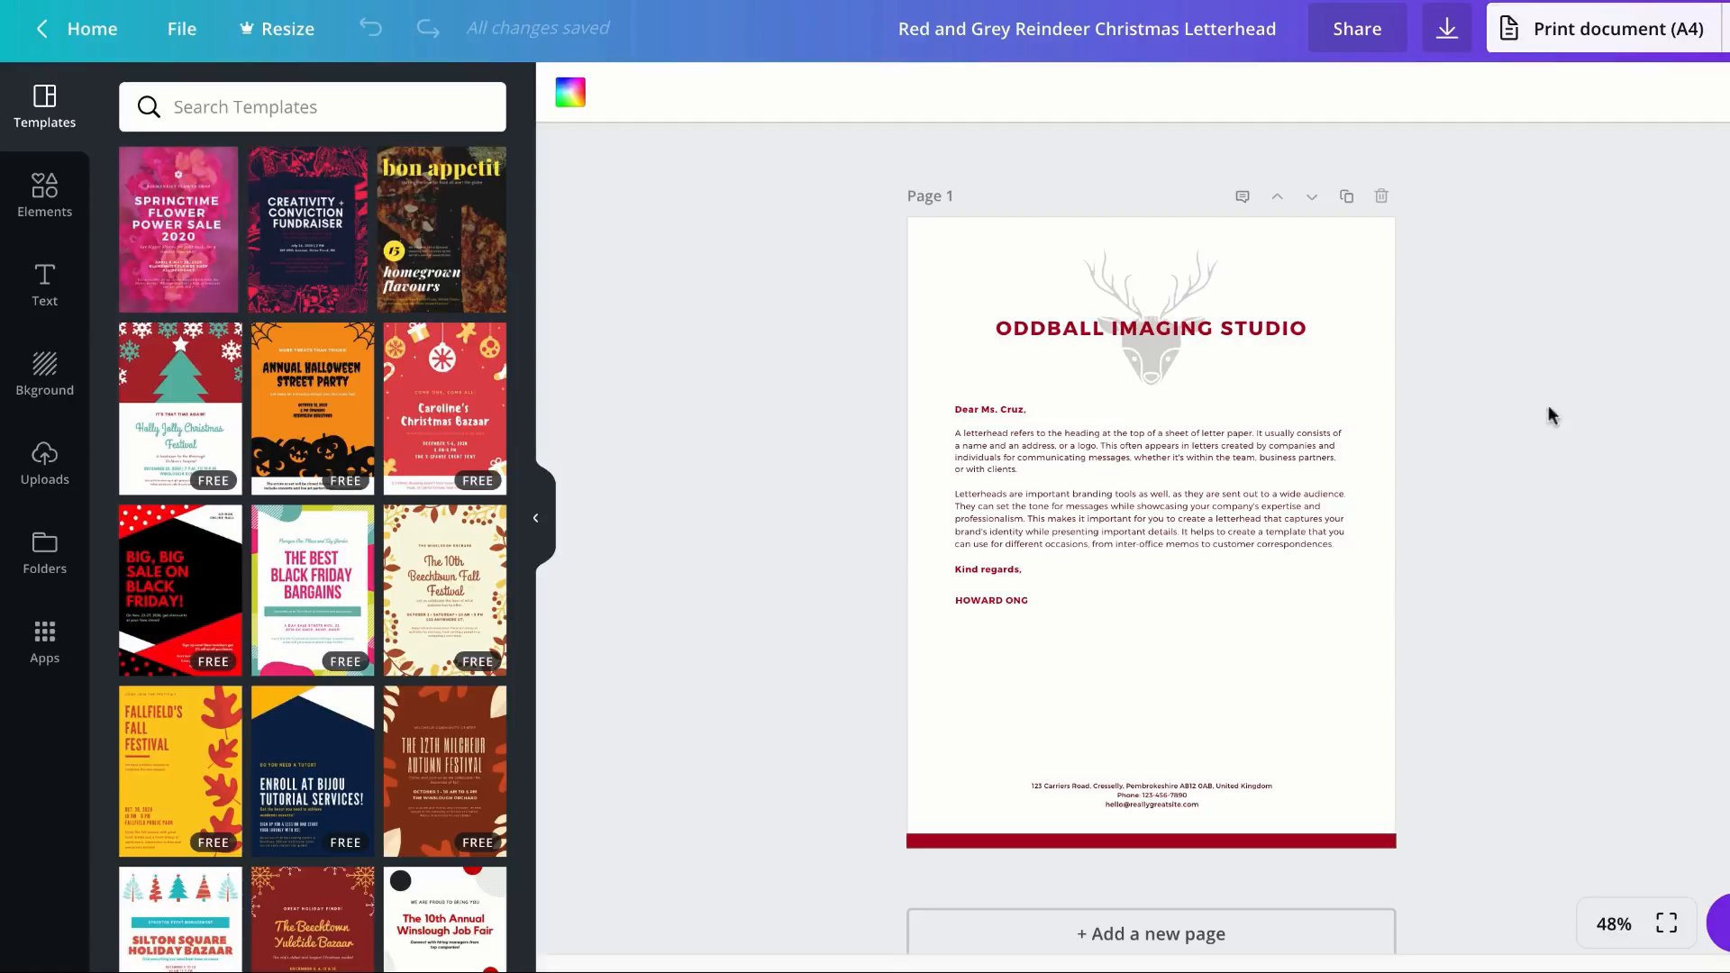
Step: Delete the reindeer graphic from the letterhead and place the uploaded blue-and-black REtipster logo at the top of the page
click(1151, 365)
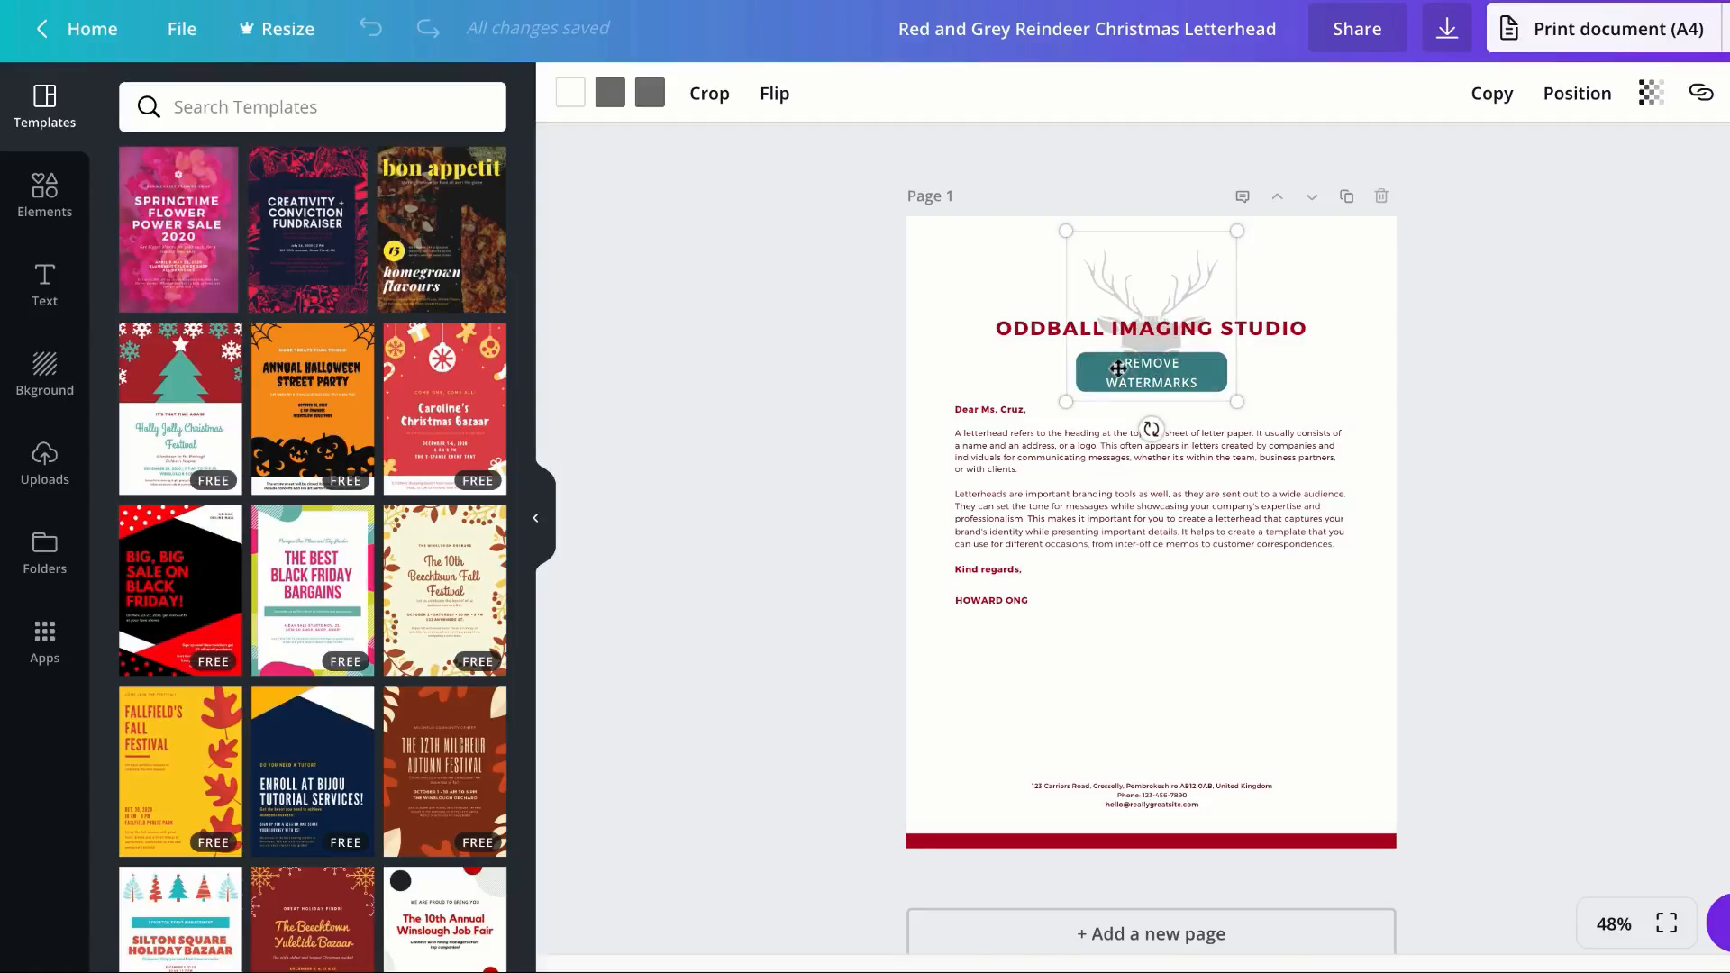
key(Delete)
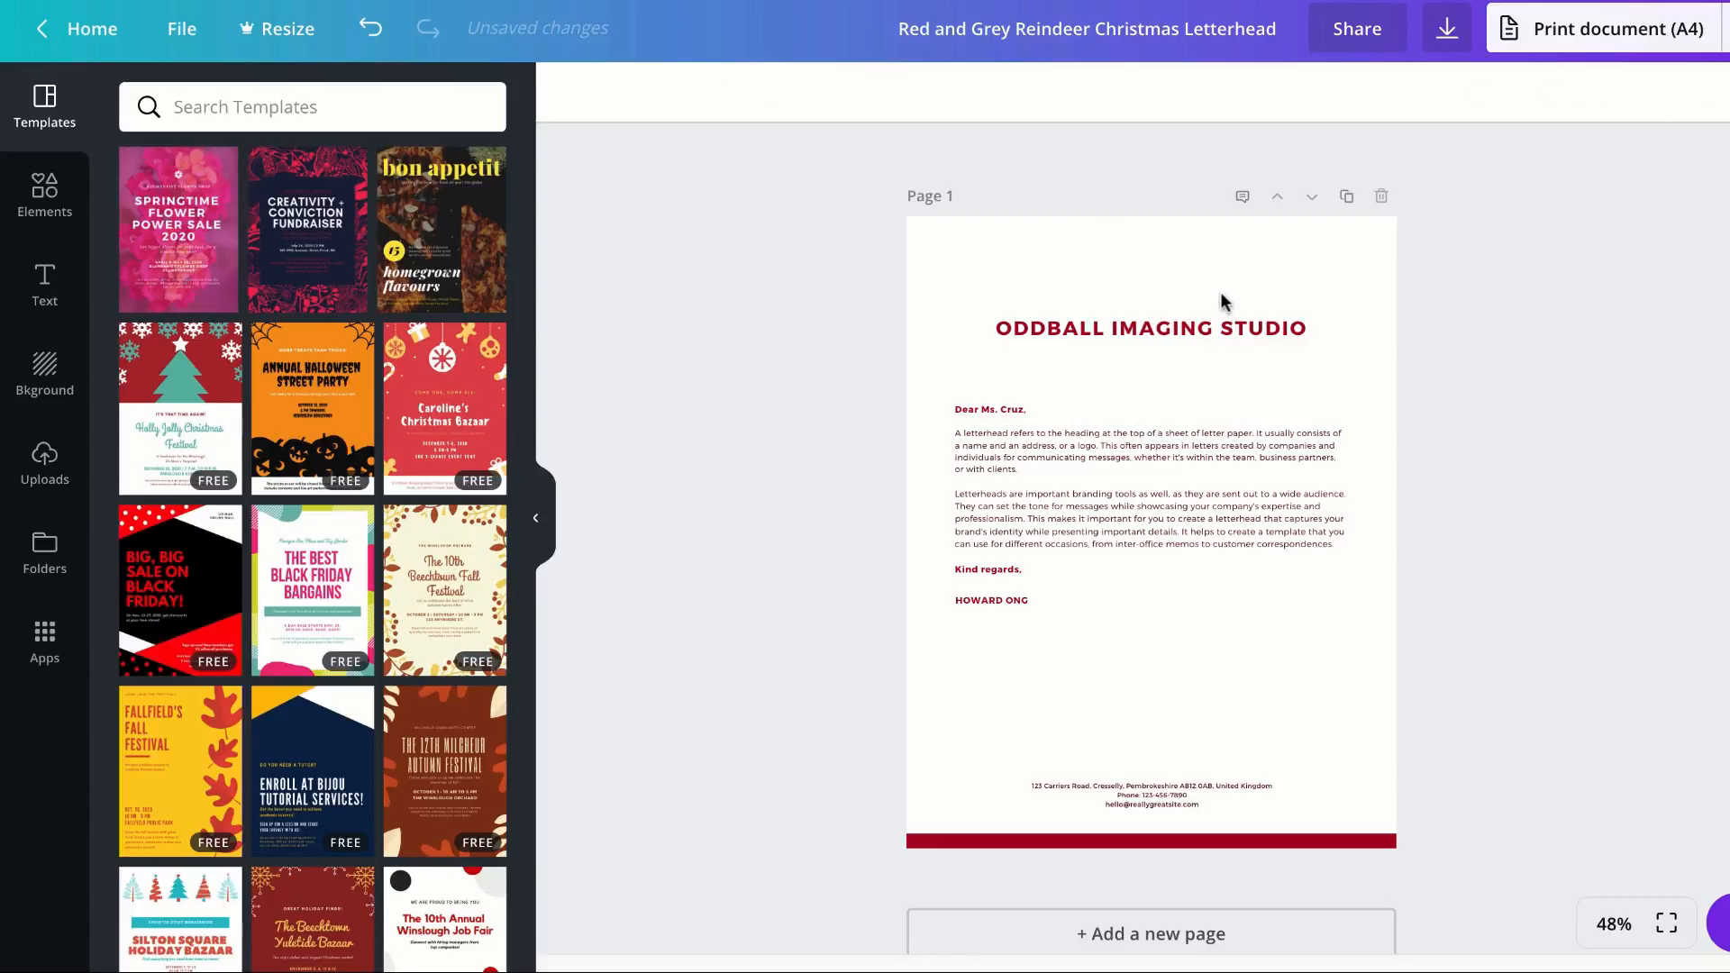
click(40, 464)
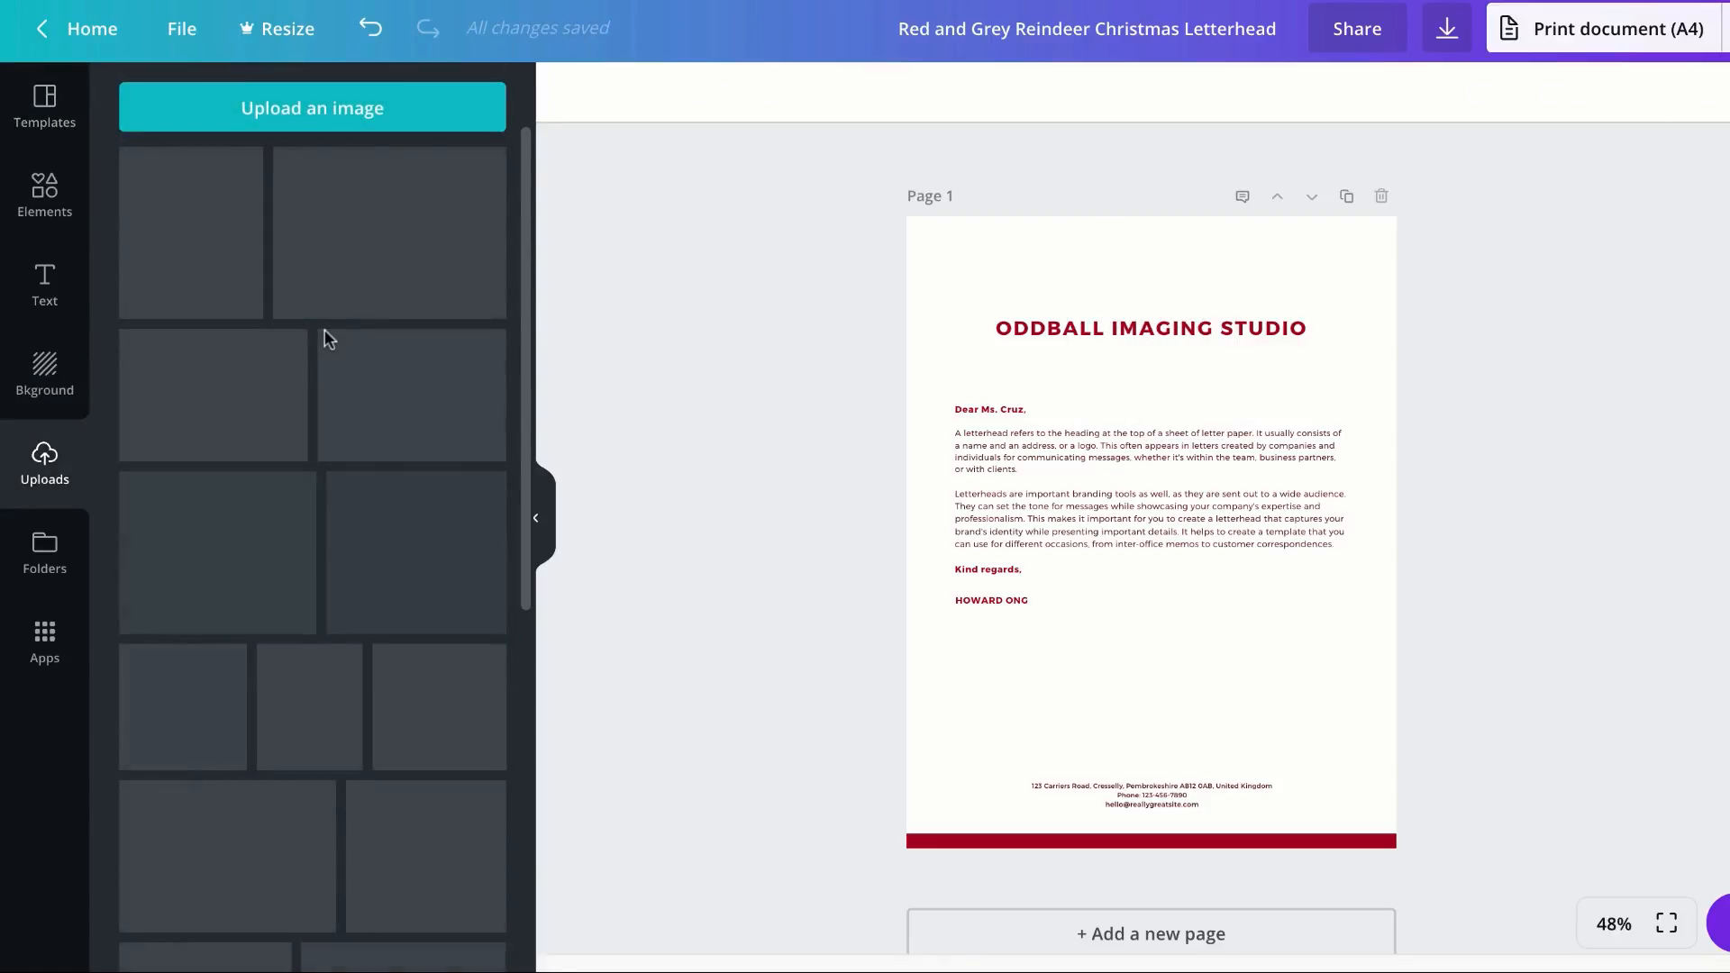
drag(290, 755, 1157, 301)
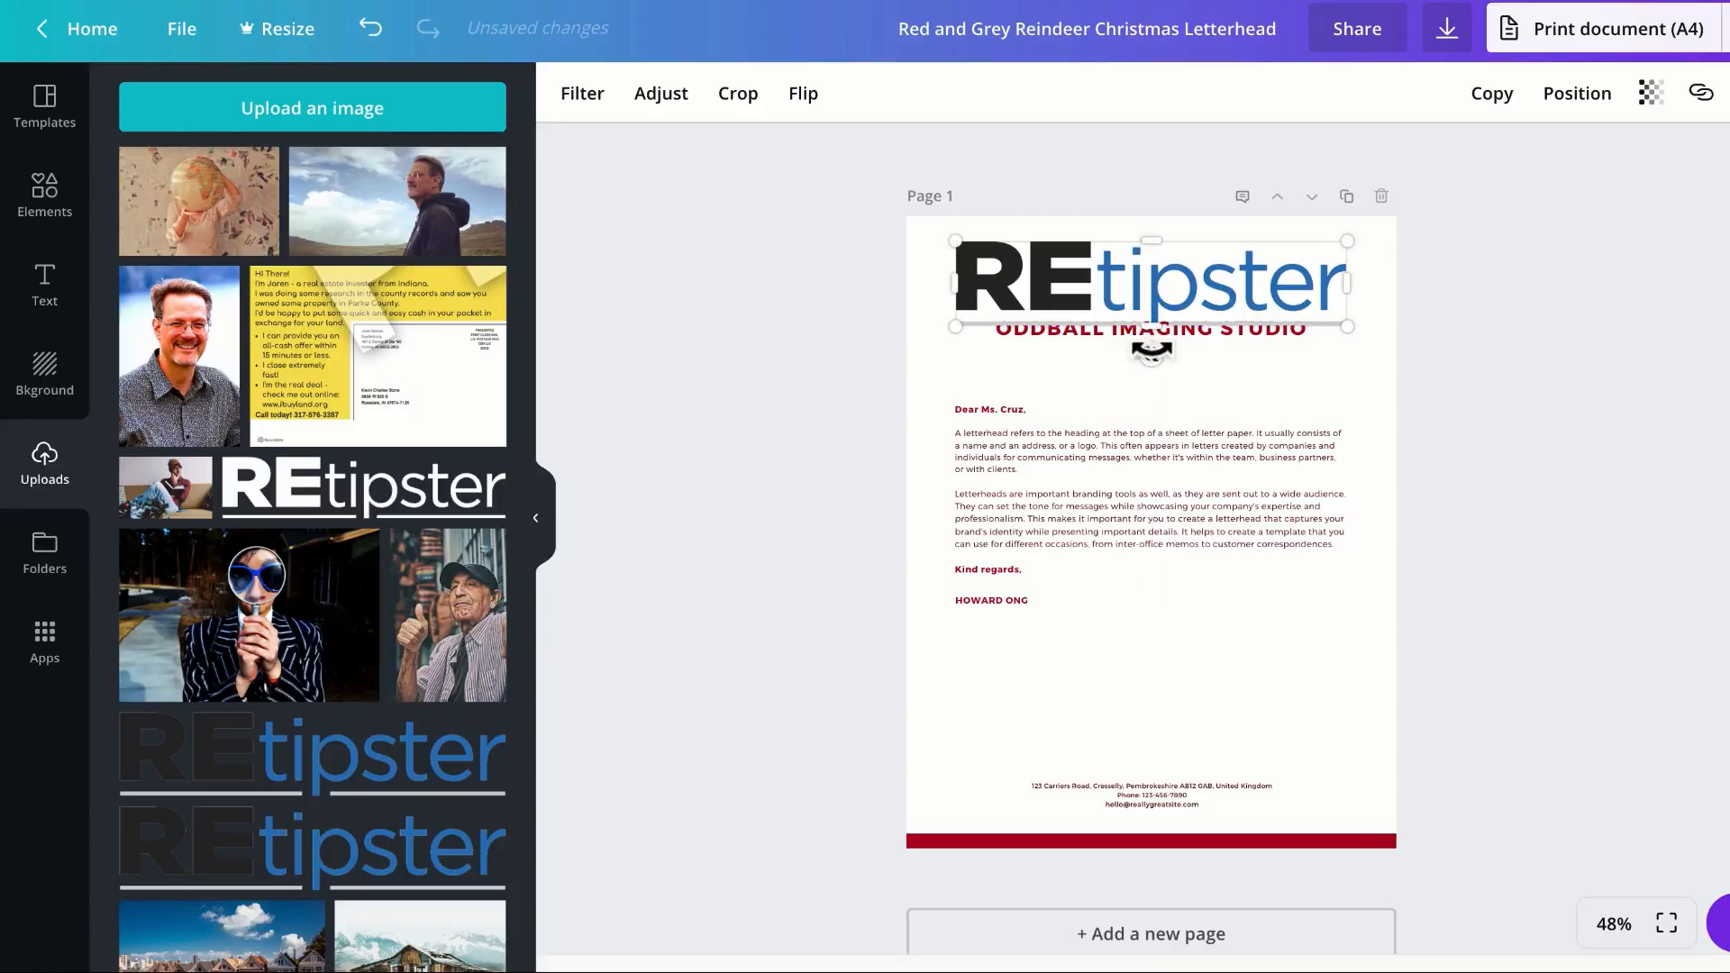
Step: Move the ODDBALL IMAGING STUDIO heading just below the logo and set its text color to #3f76b5
click(1185, 341)
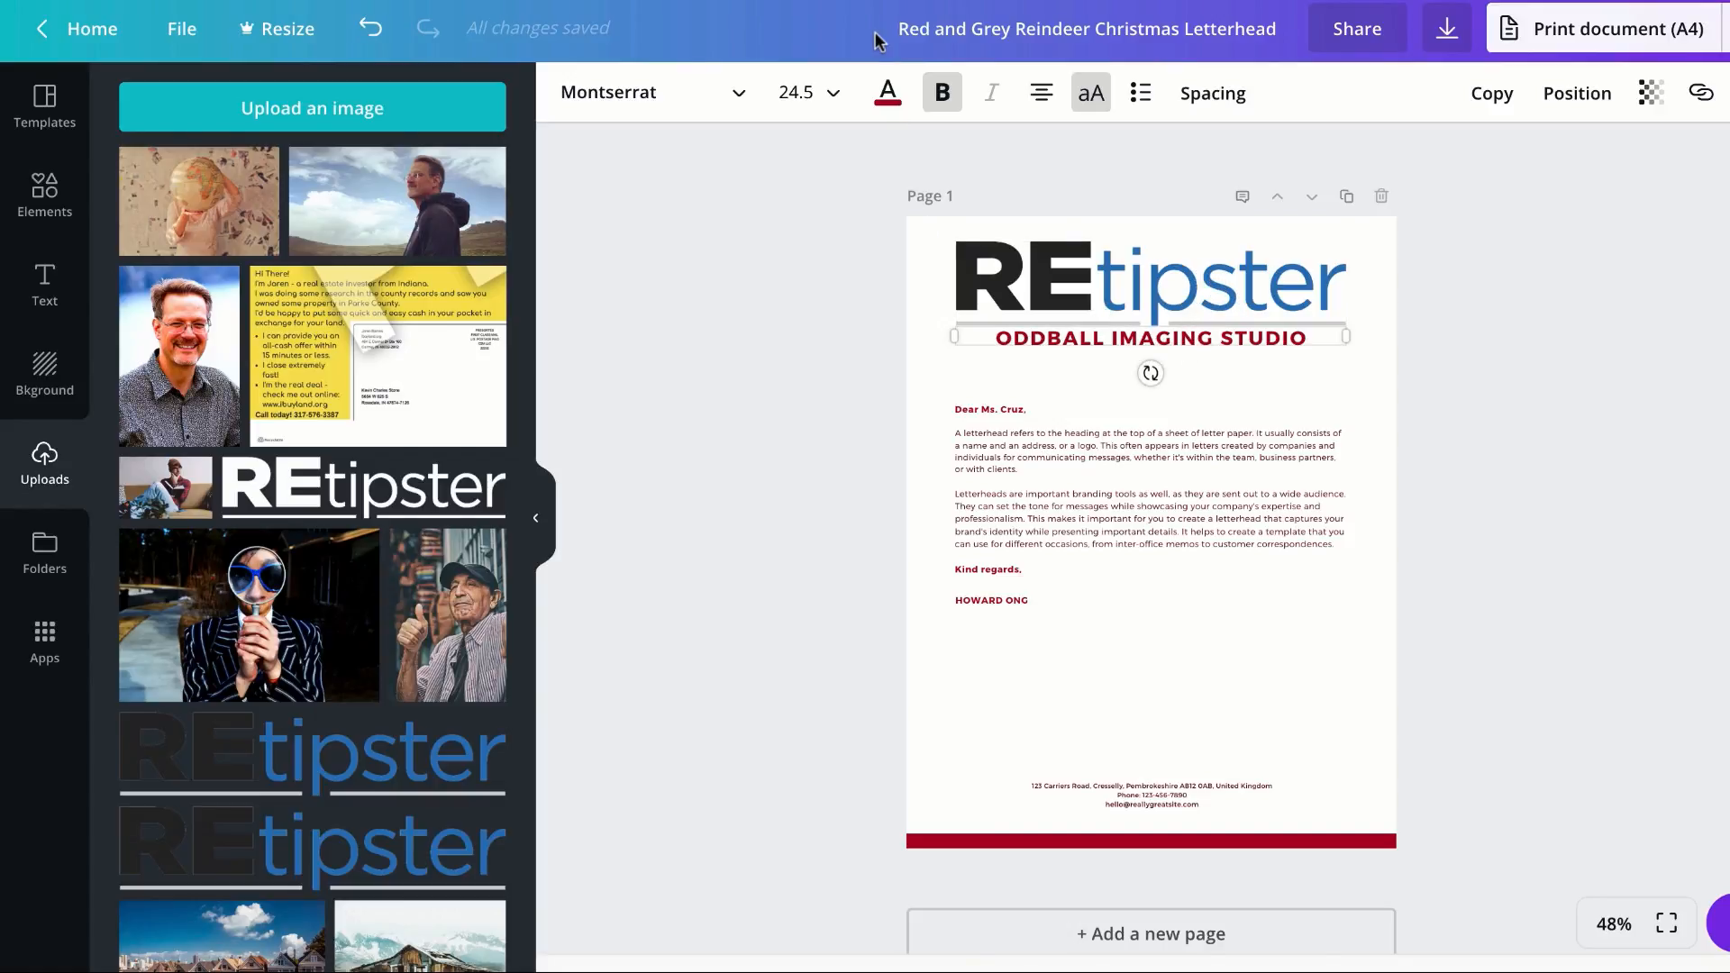
click(888, 95)
click(908, 191)
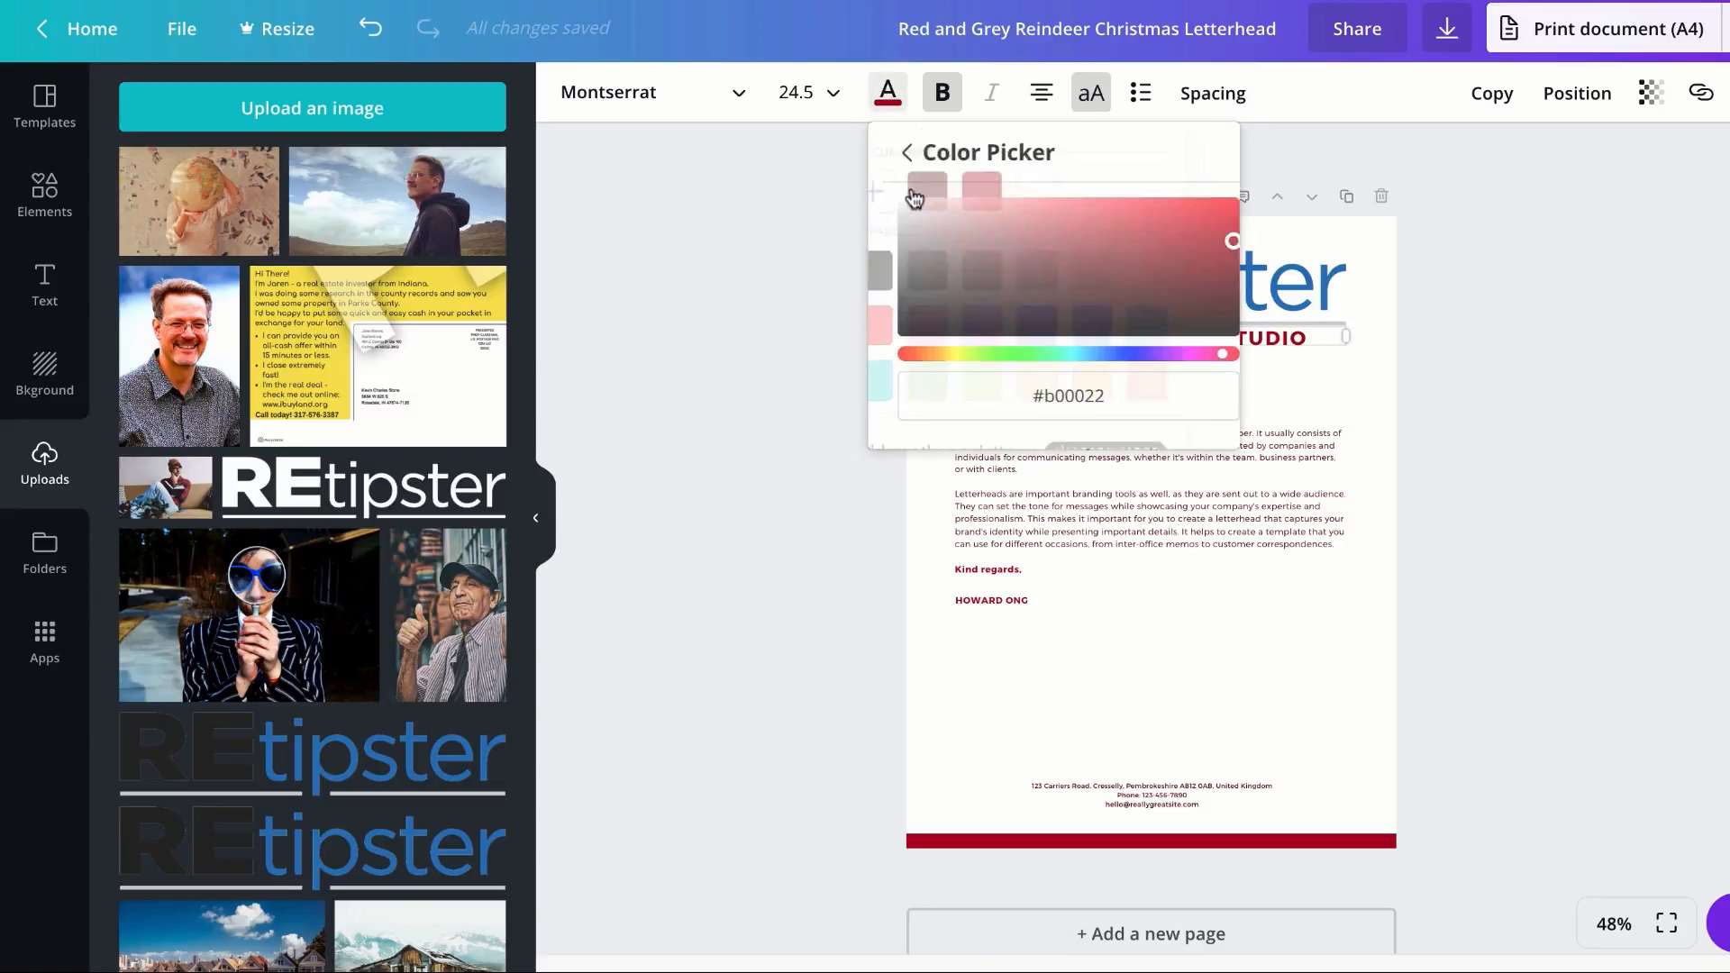
drag(1124, 397, 1021, 389)
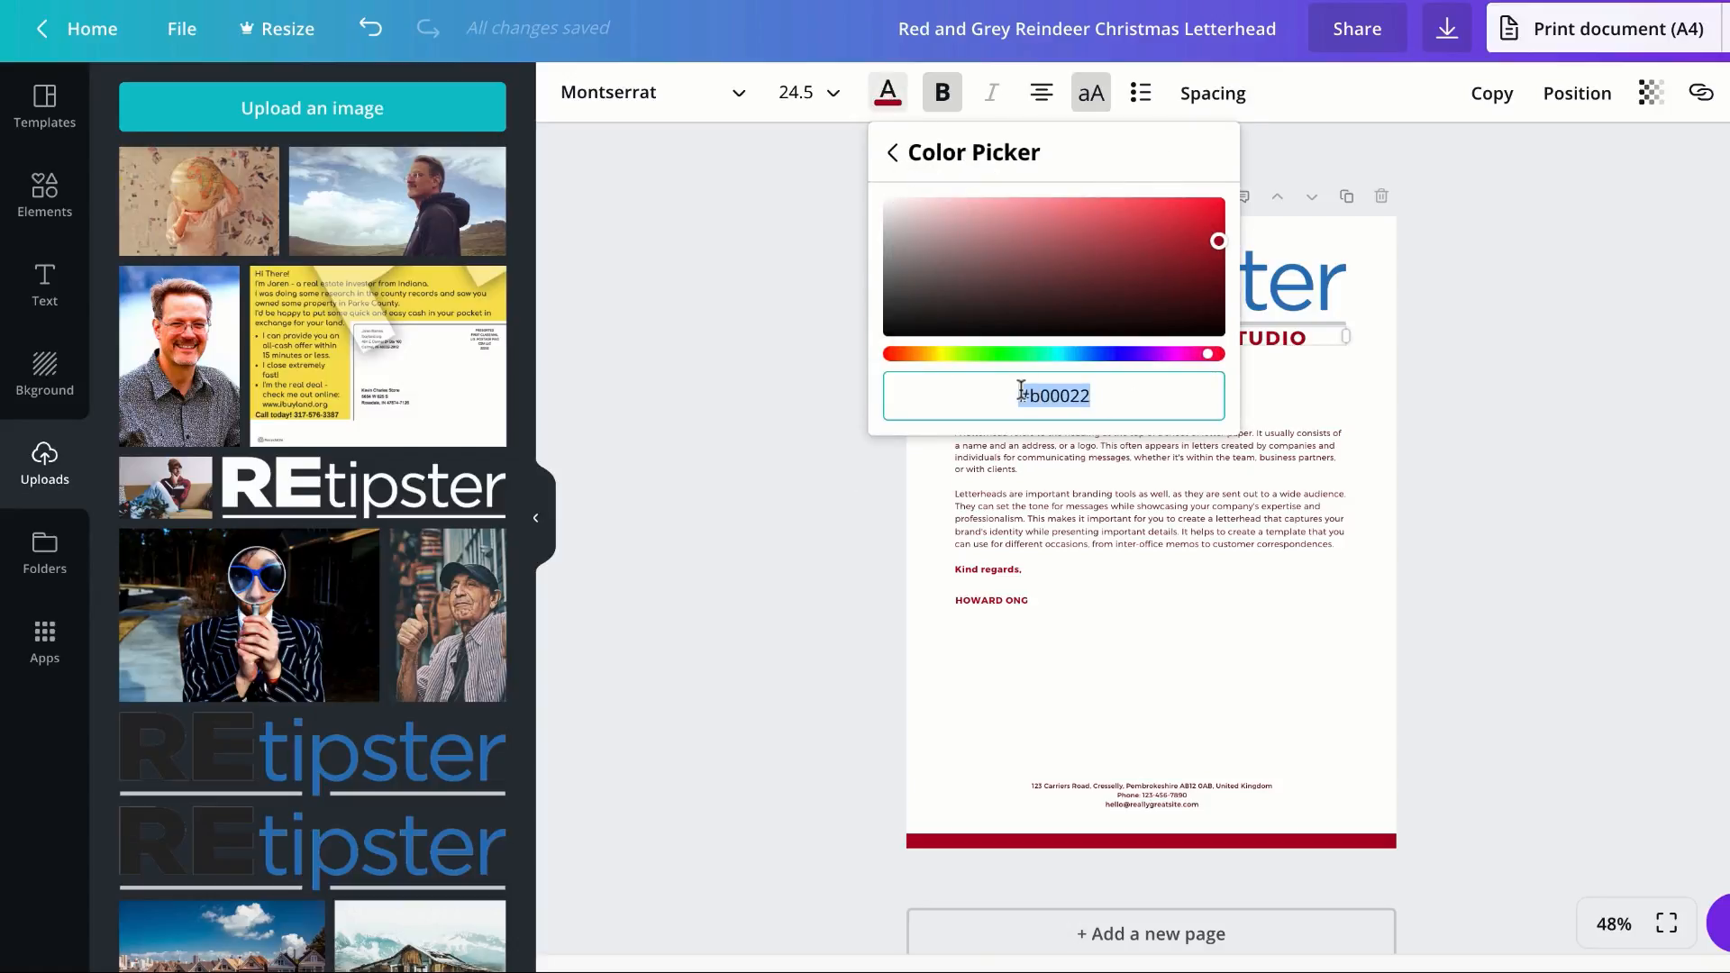
text(#3f76b5)
key(Return)
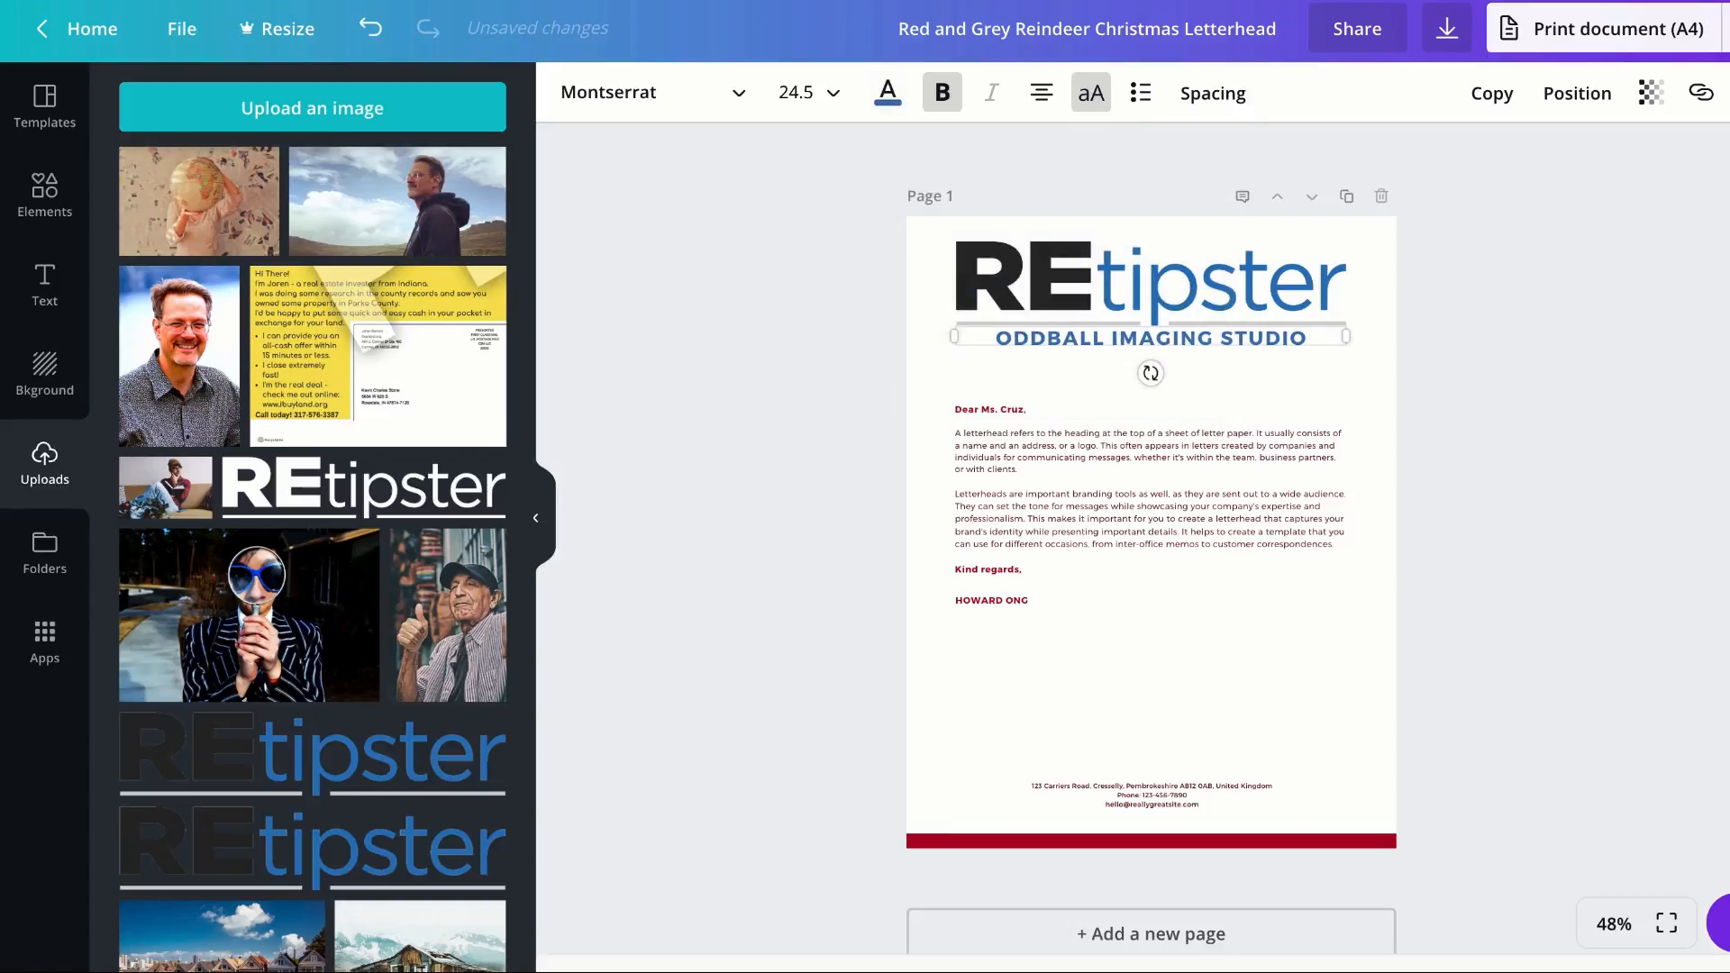
Step: Replace the ODDBALL IMAGING STUDIO heading text with EXAMPLE PROPERTY PROFILE
click(1039, 465)
double_click(1036, 341)
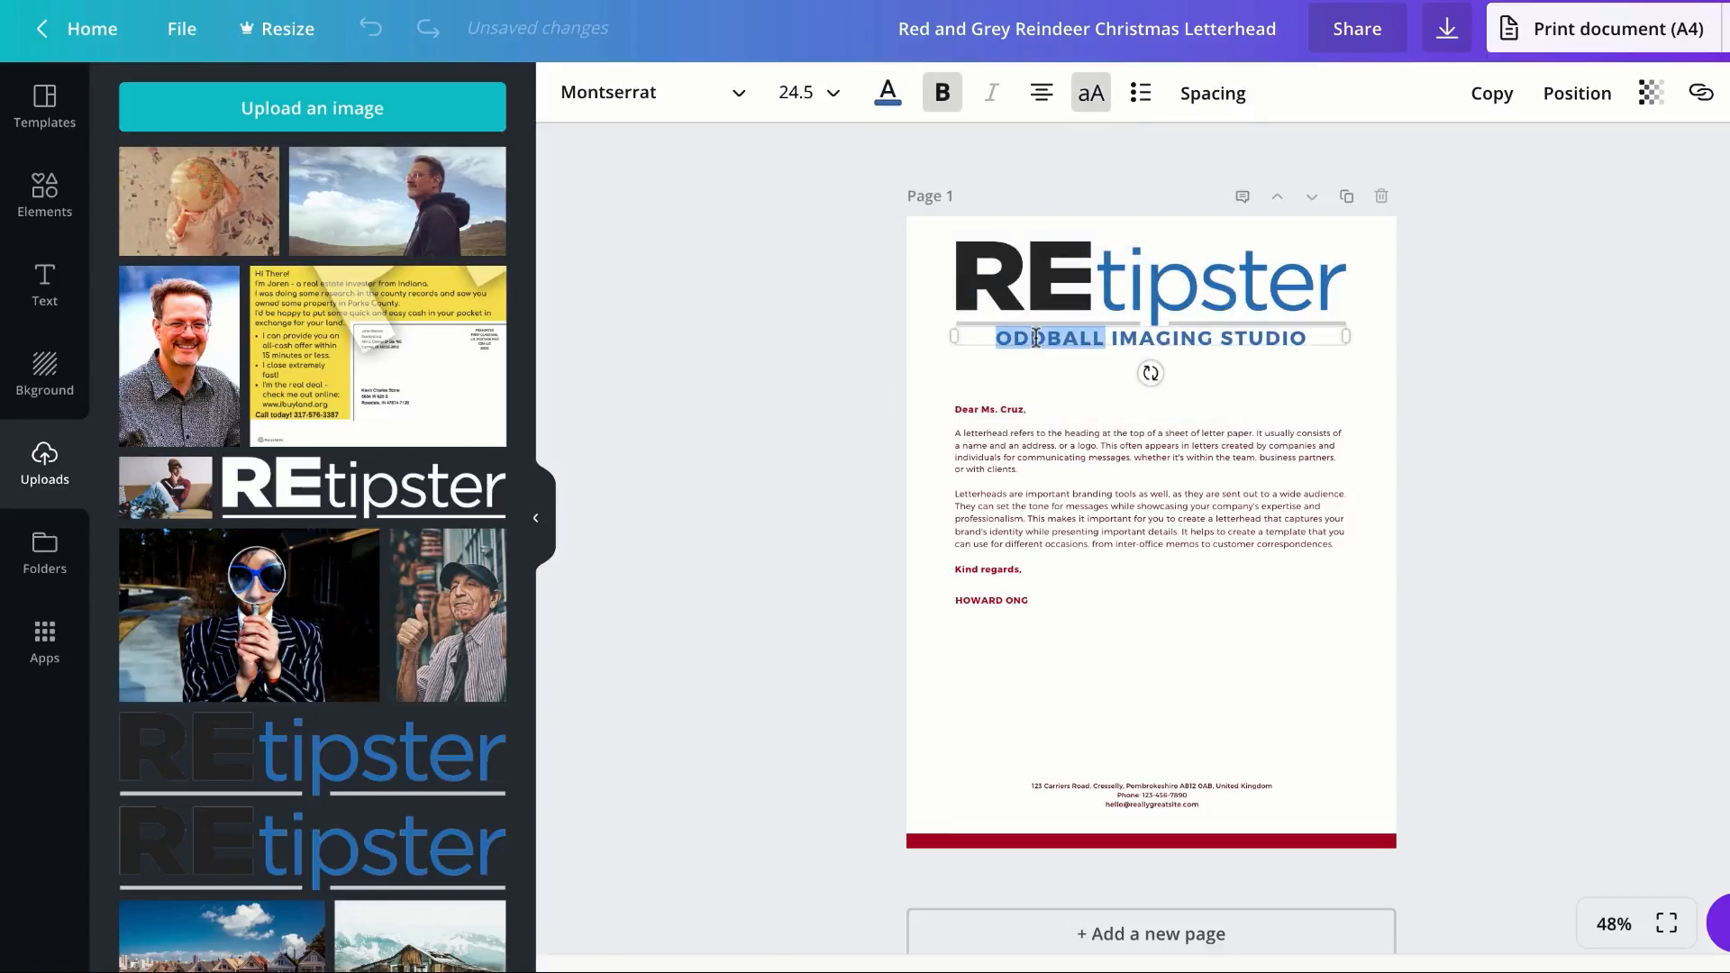
drag(1002, 340, 1302, 339)
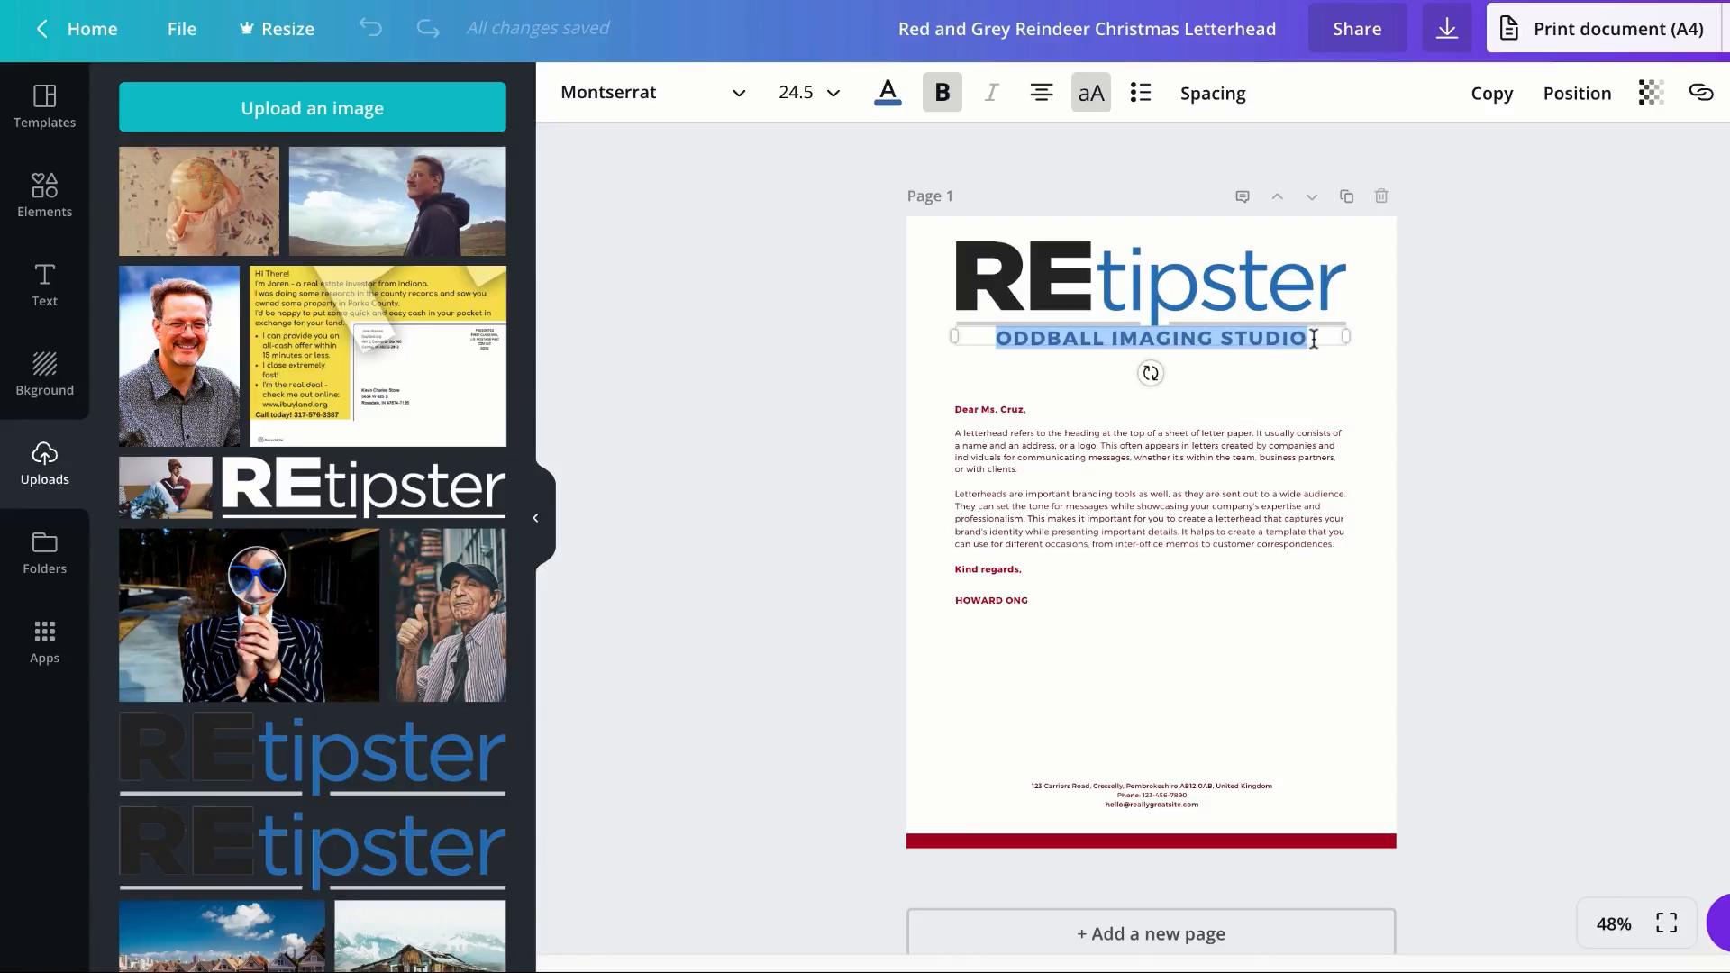
text(EXAMPLE PROPE)
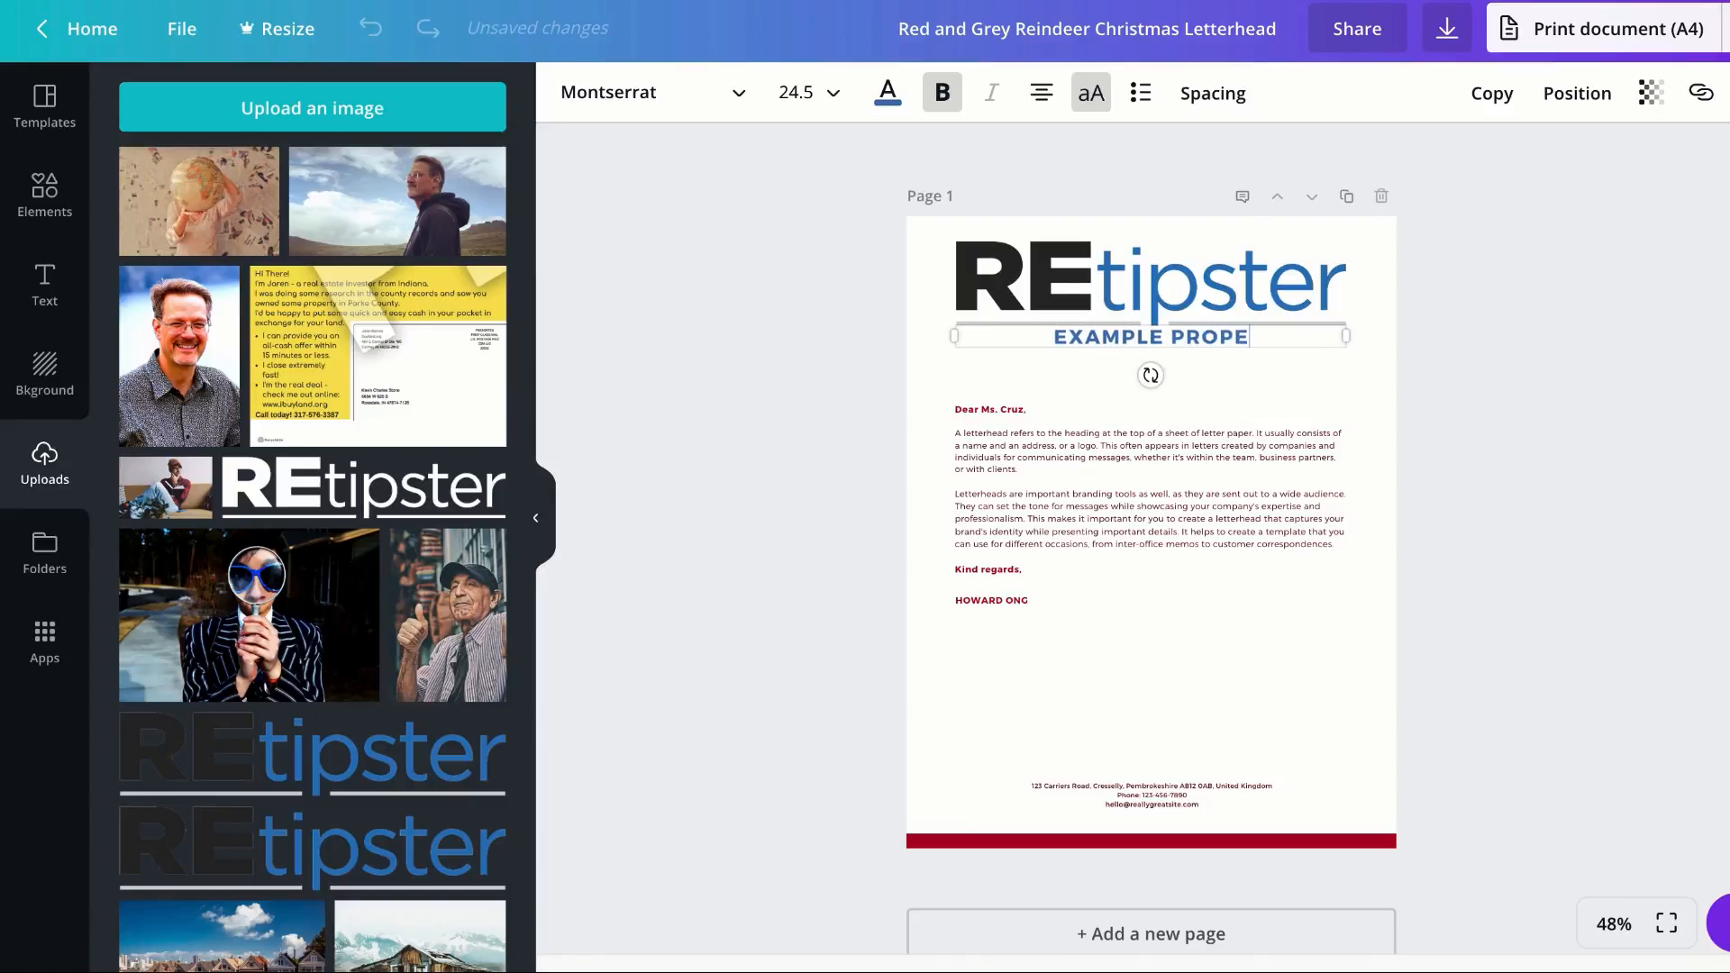
text(RTY PROFILE)
Step: Delete the grouped letter text, including the greeting, body paragraphs and signature, from the middle of the page
click(1054, 586)
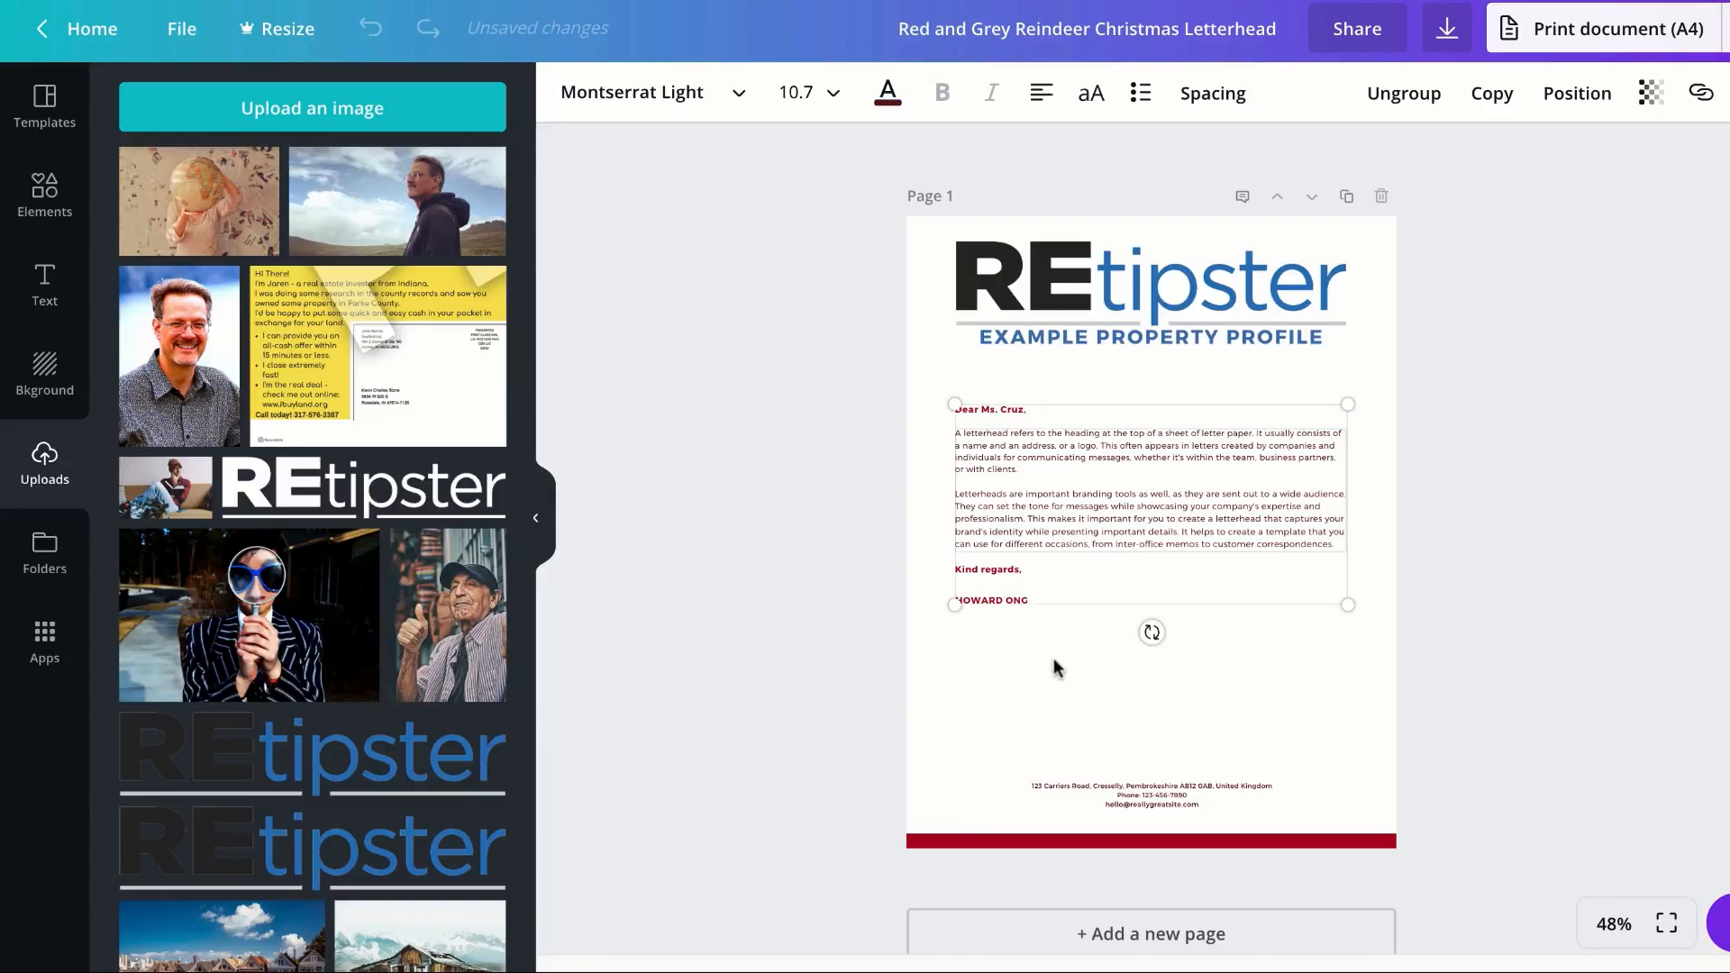
drag(1064, 666, 1043, 387)
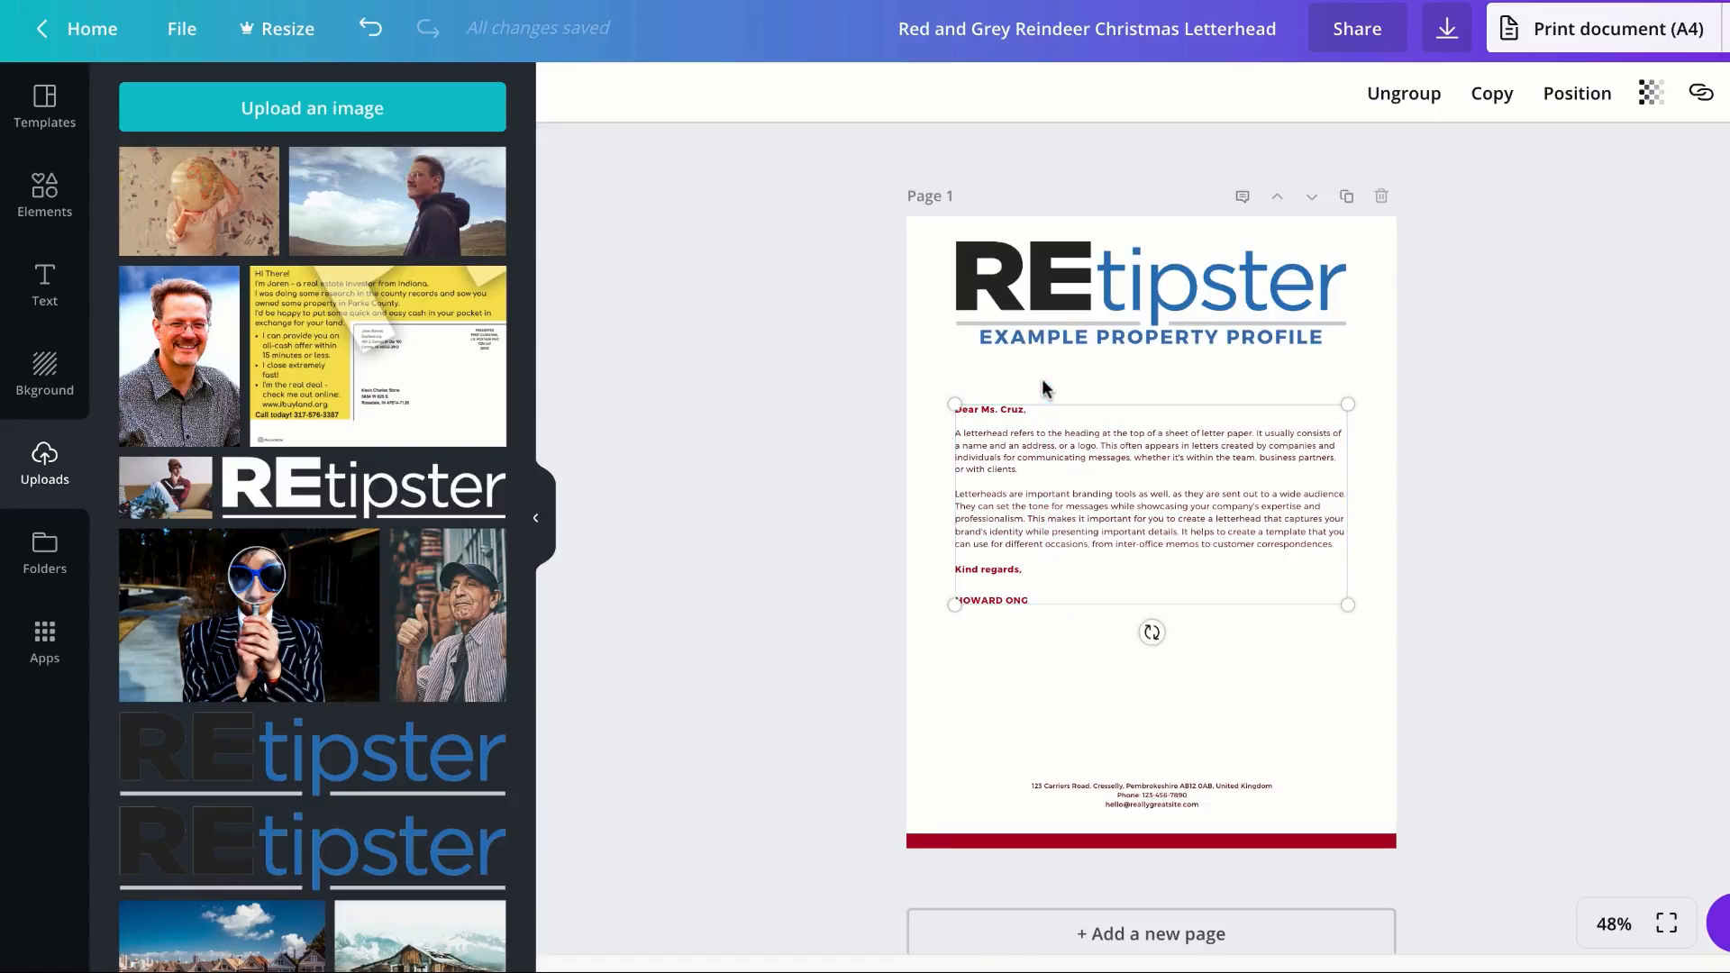
key(Delete)
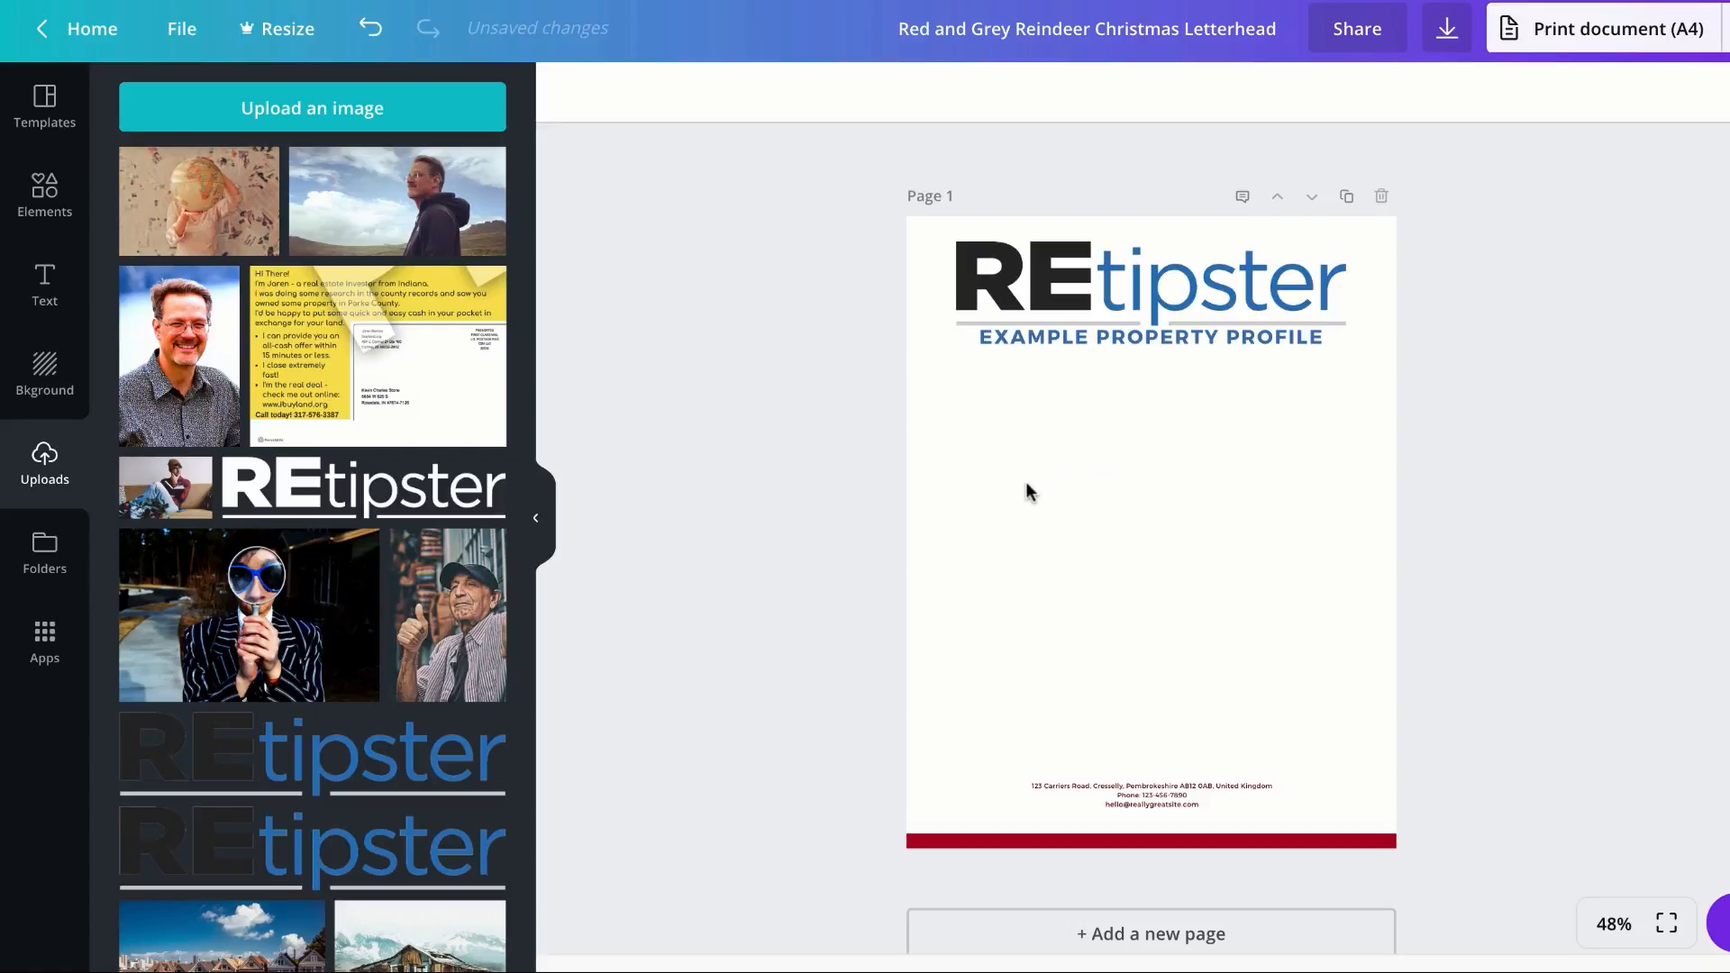
Step: Try the uploaded forest photo with the fallen log in the empty middle of the page and remove it again
scroll(377, 415, down, 10)
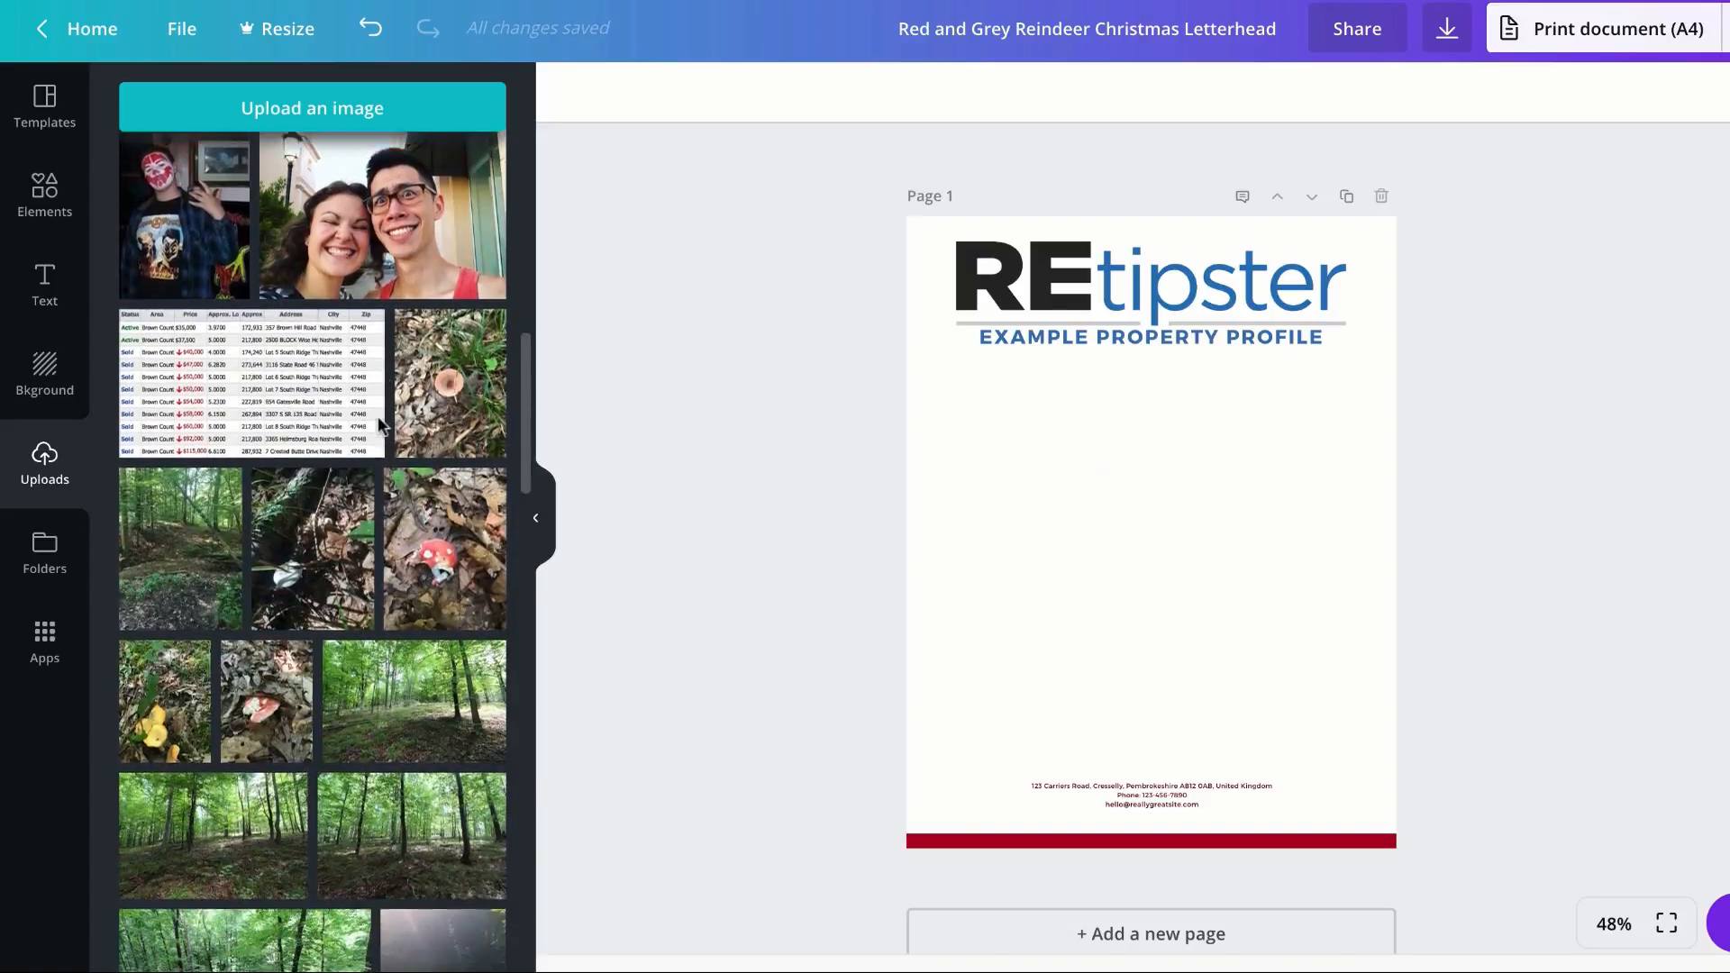
scroll(379, 422, down, 6)
drag(275, 468, 1095, 507)
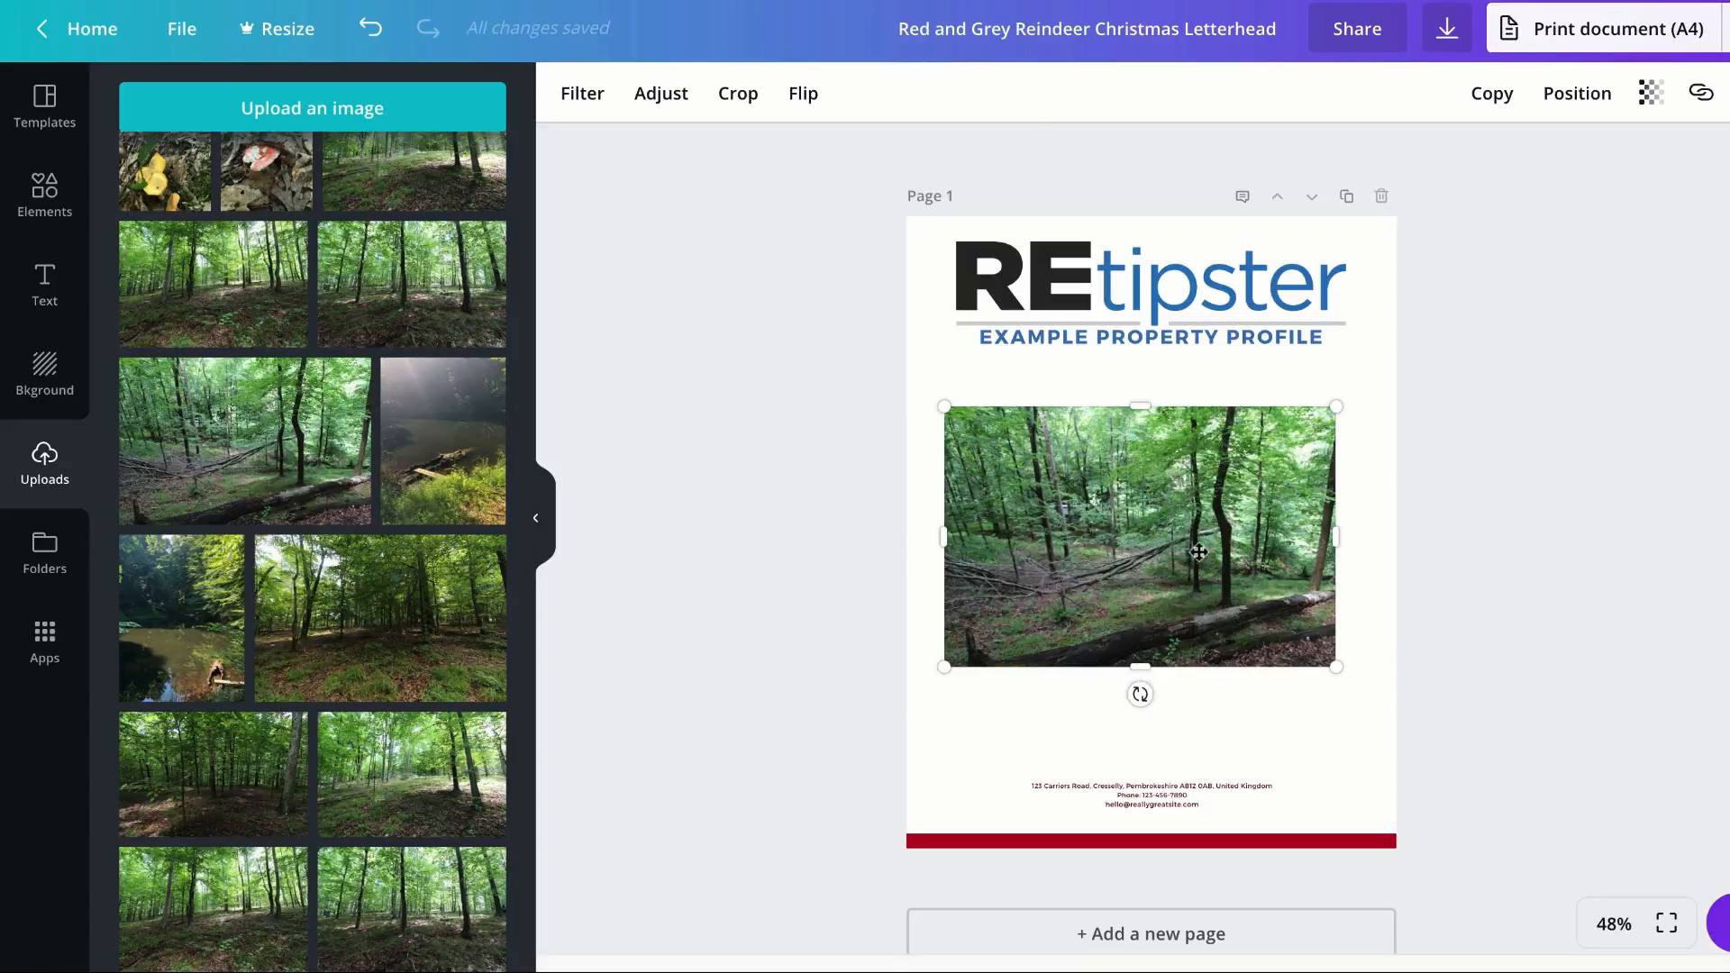
key(Delete)
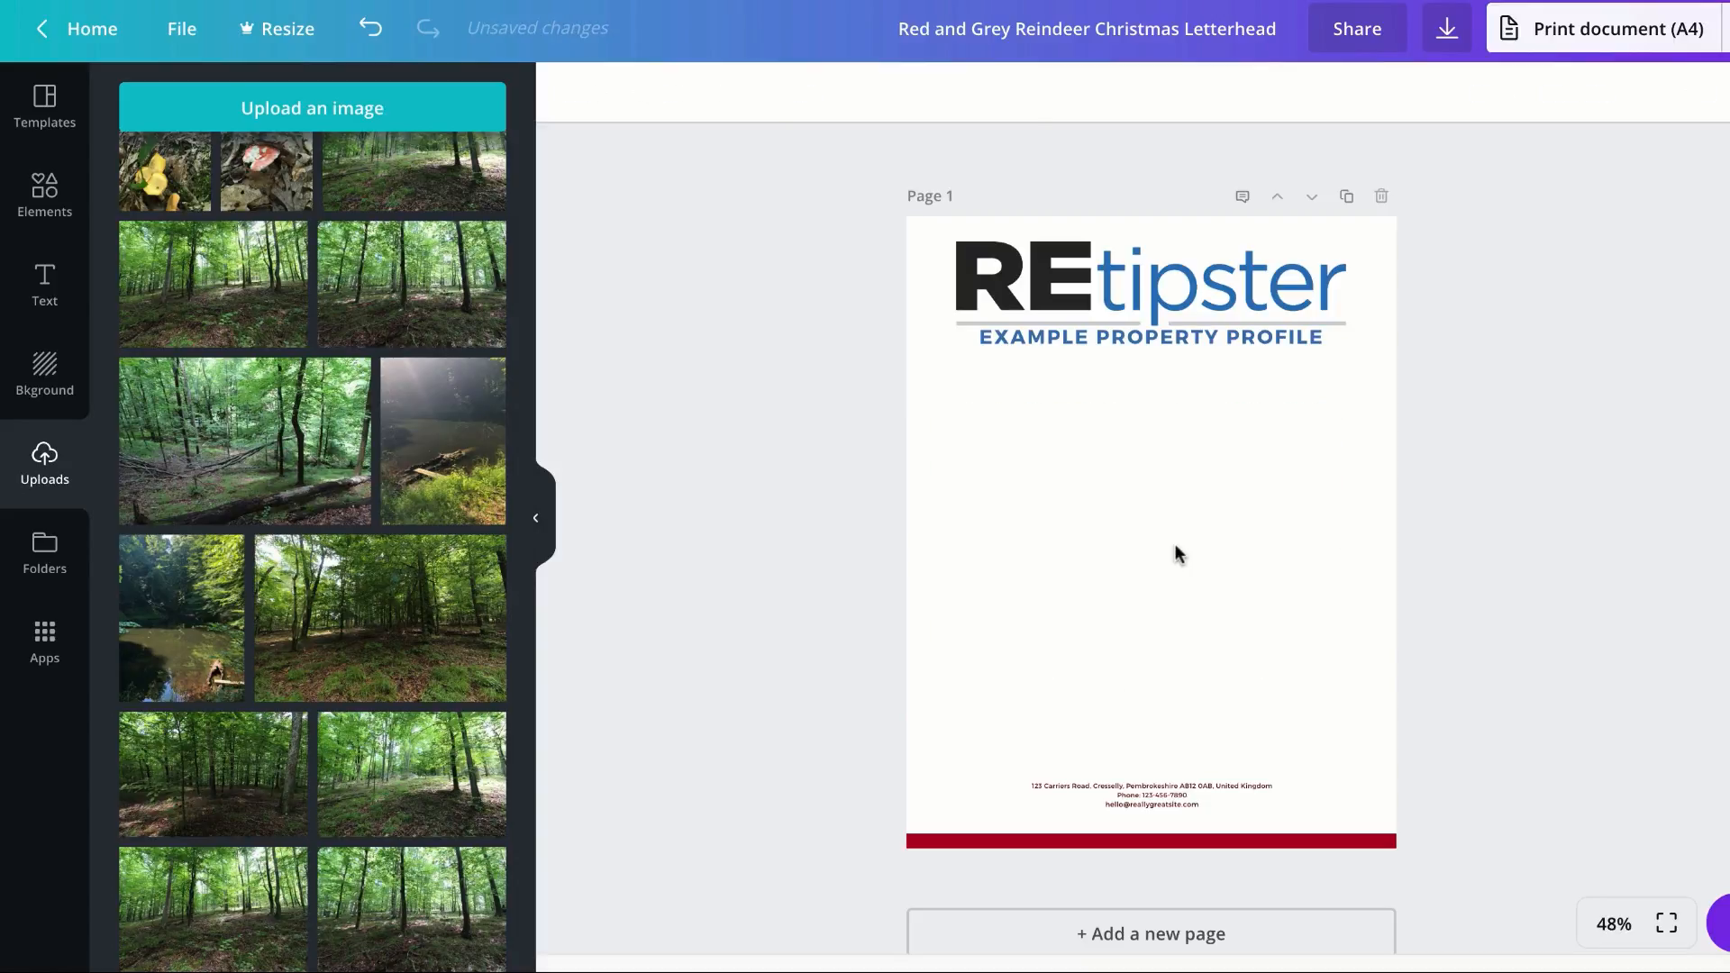
Step: Try showing the fallen-log forest photo in a rounded-corner square frame under the heading, and delete the filled frame
click(44, 196)
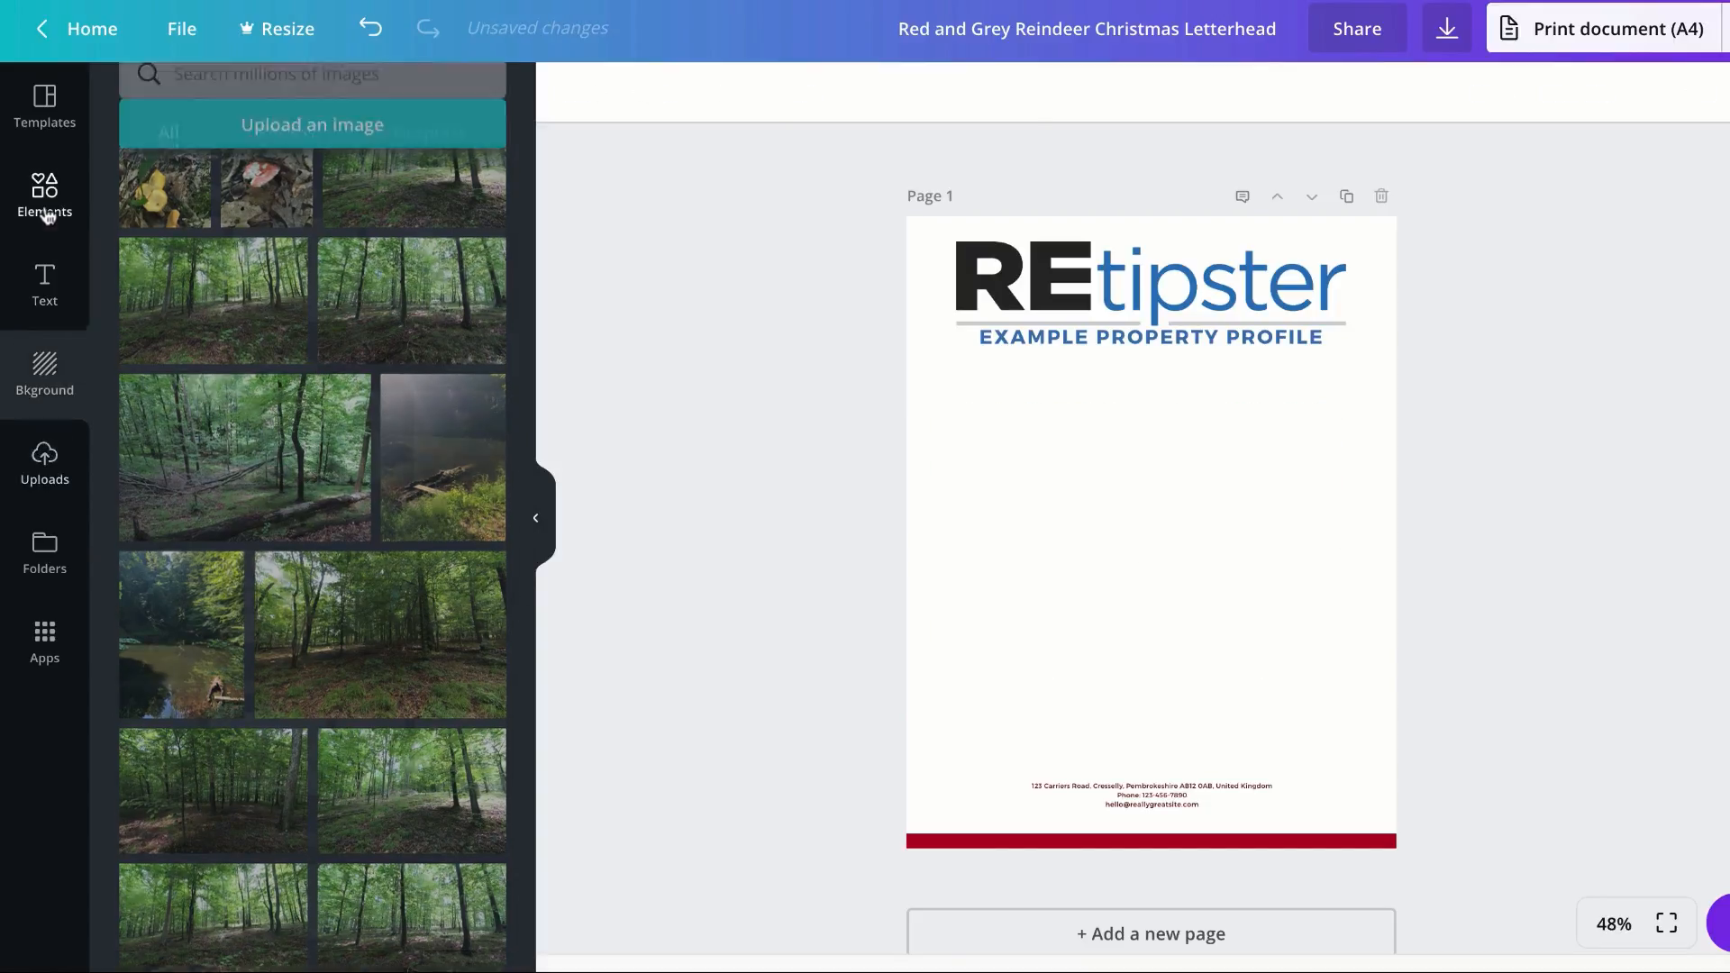
scroll(301, 577, down, 2)
scroll(301, 577, up, 2)
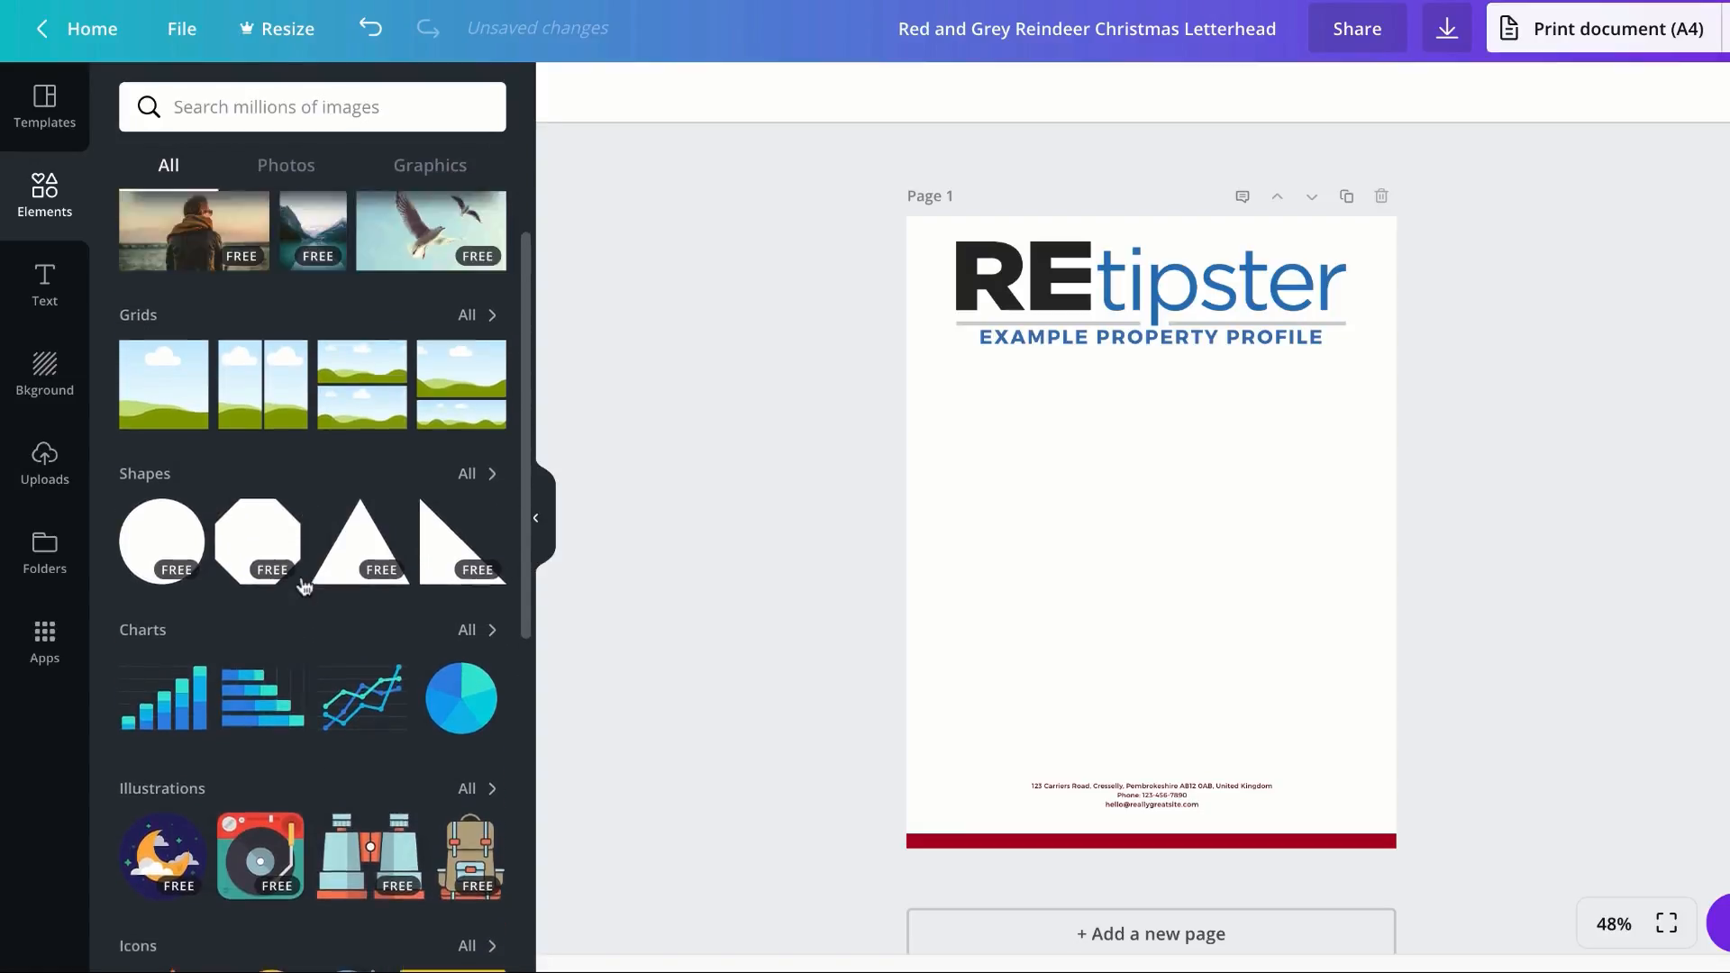
scroll(298, 558, down, 8)
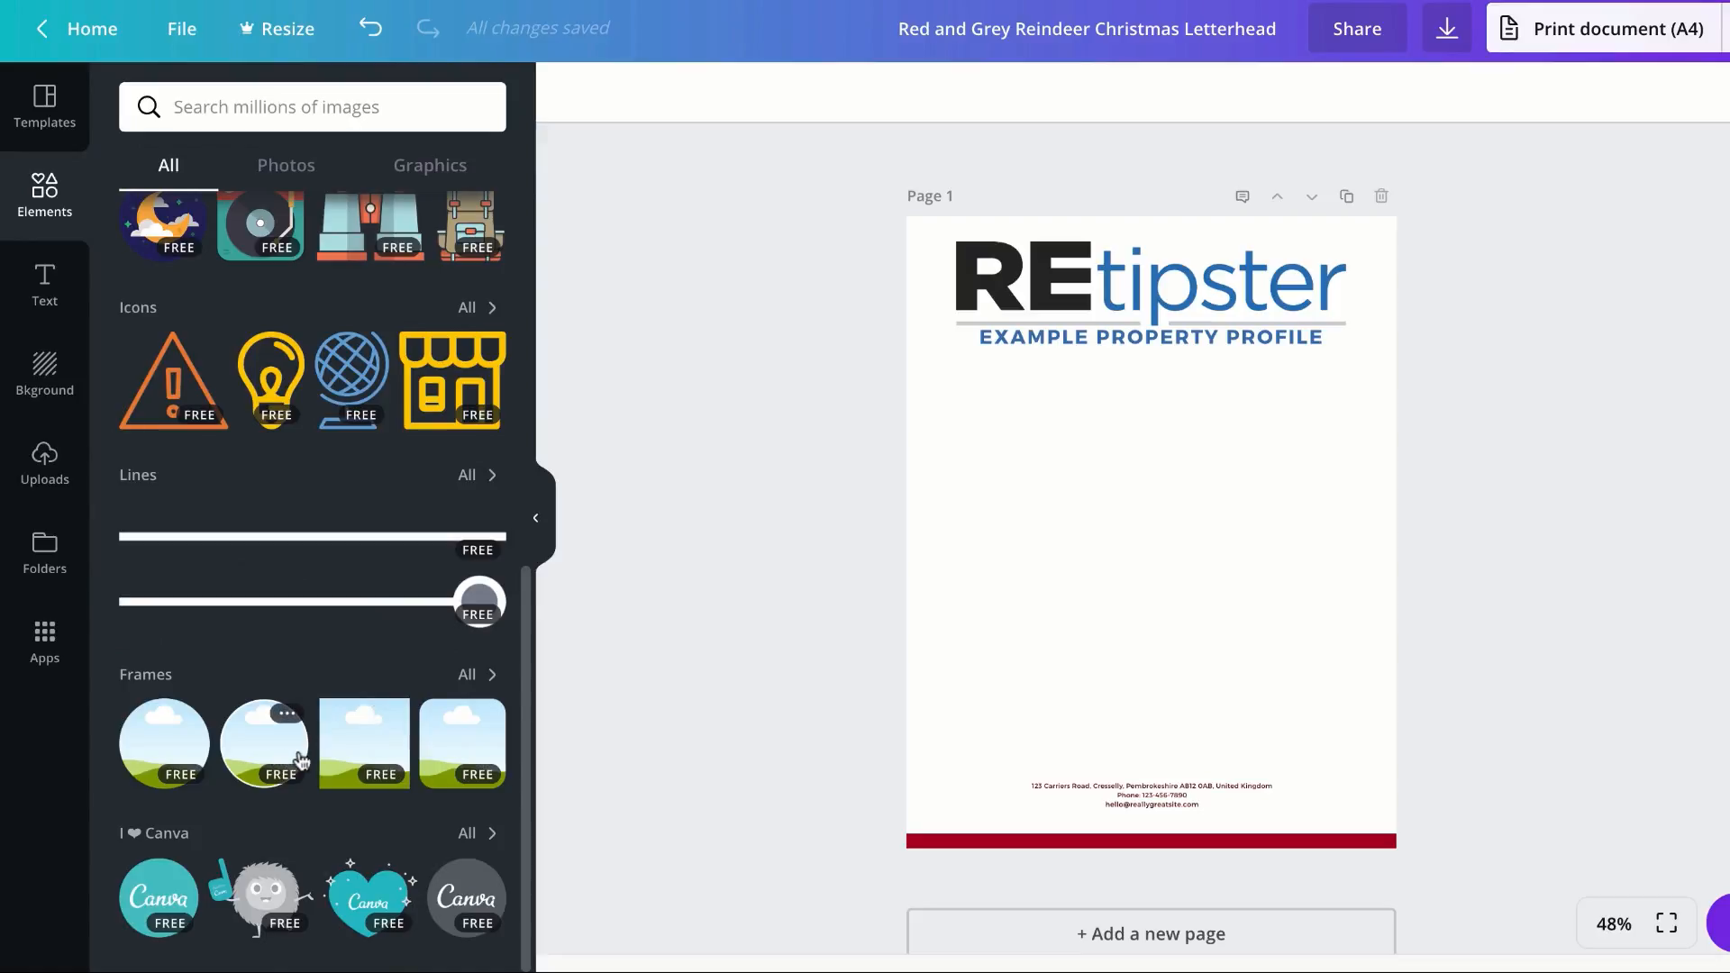
drag(436, 746, 1066, 471)
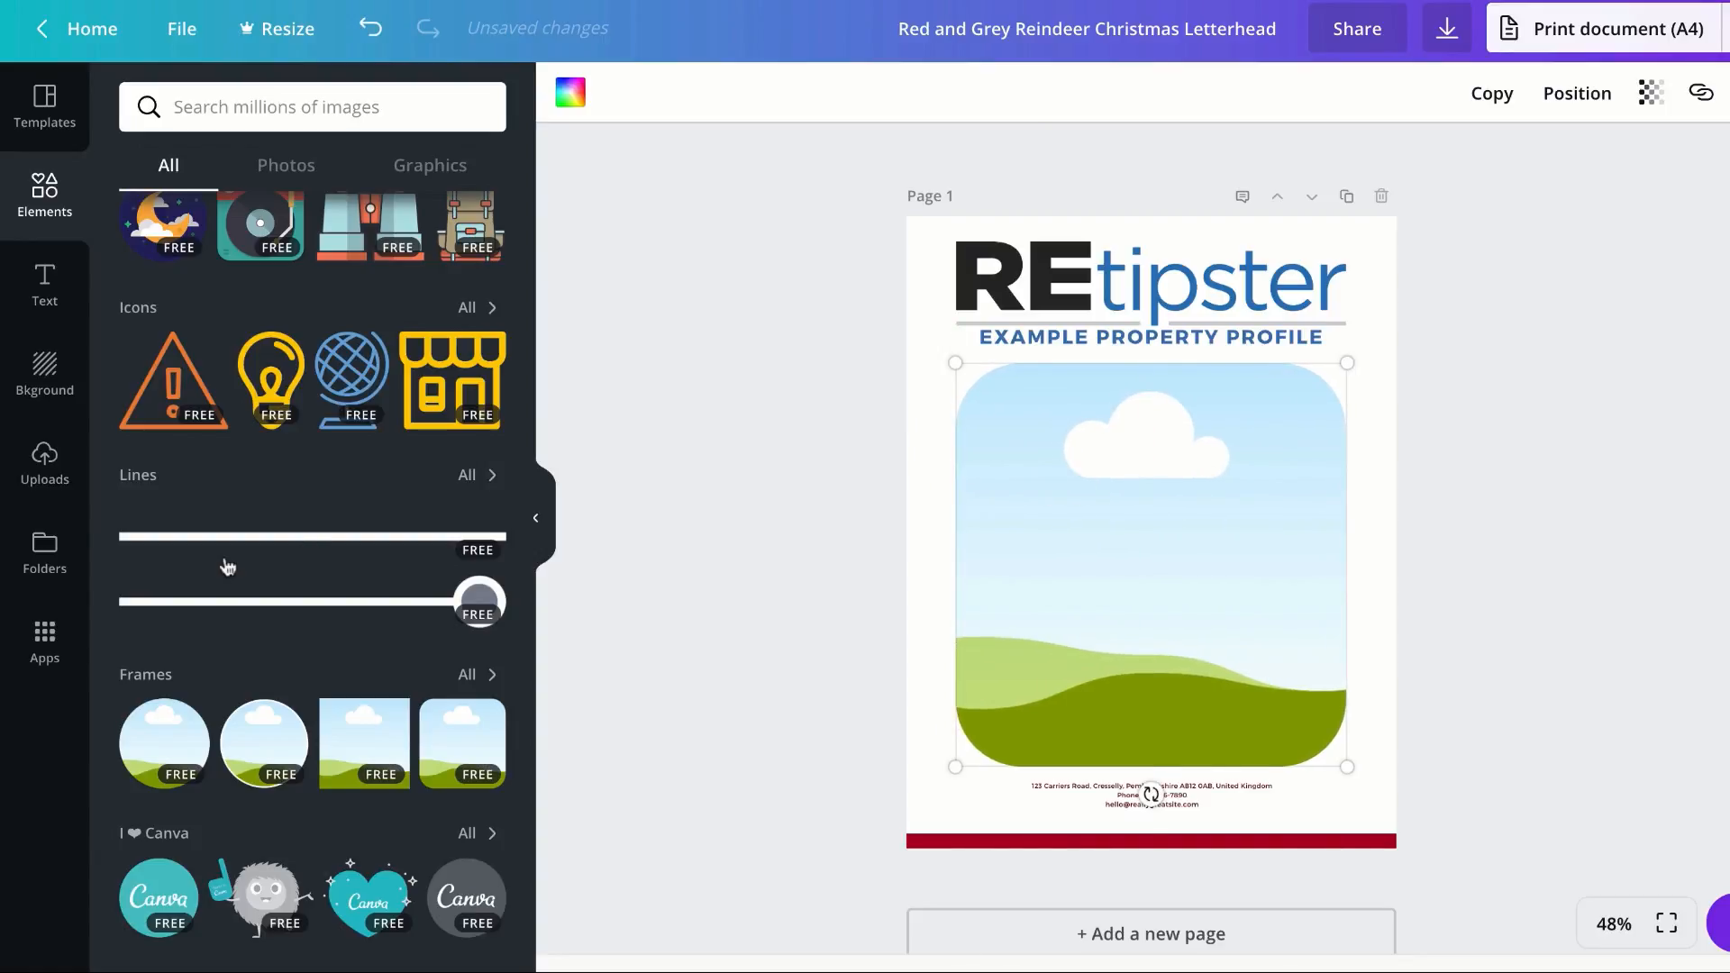
click(28, 486)
drag(235, 491, 1032, 559)
click(1603, 701)
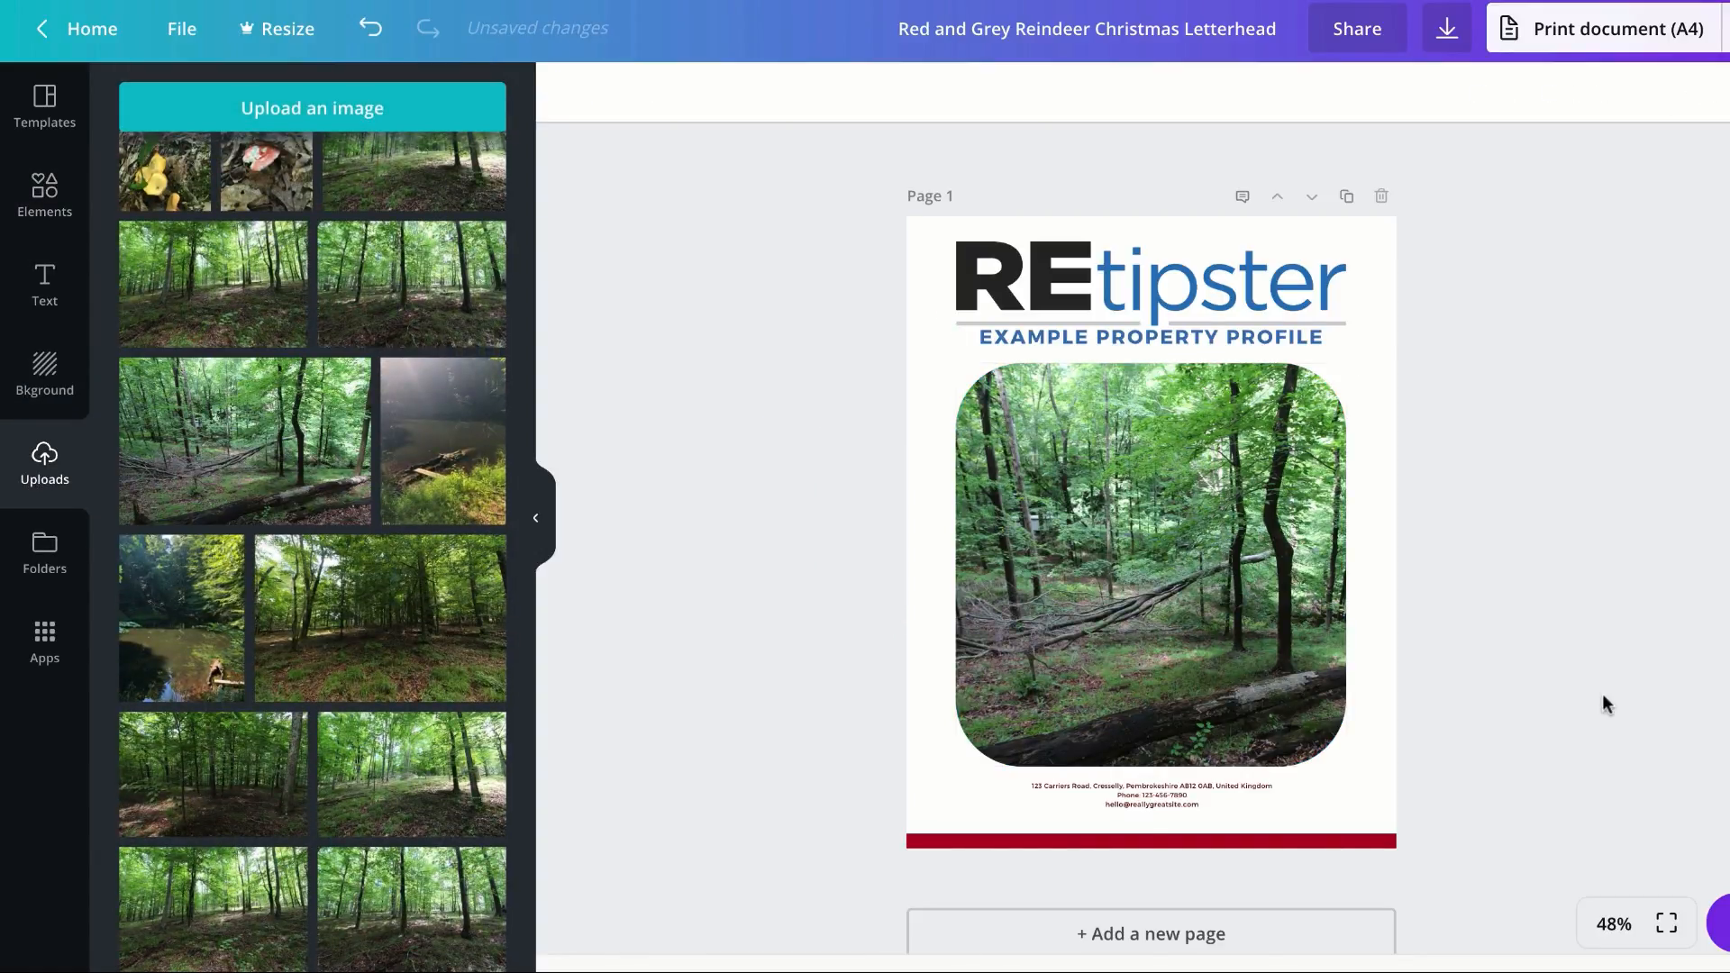
click(1263, 628)
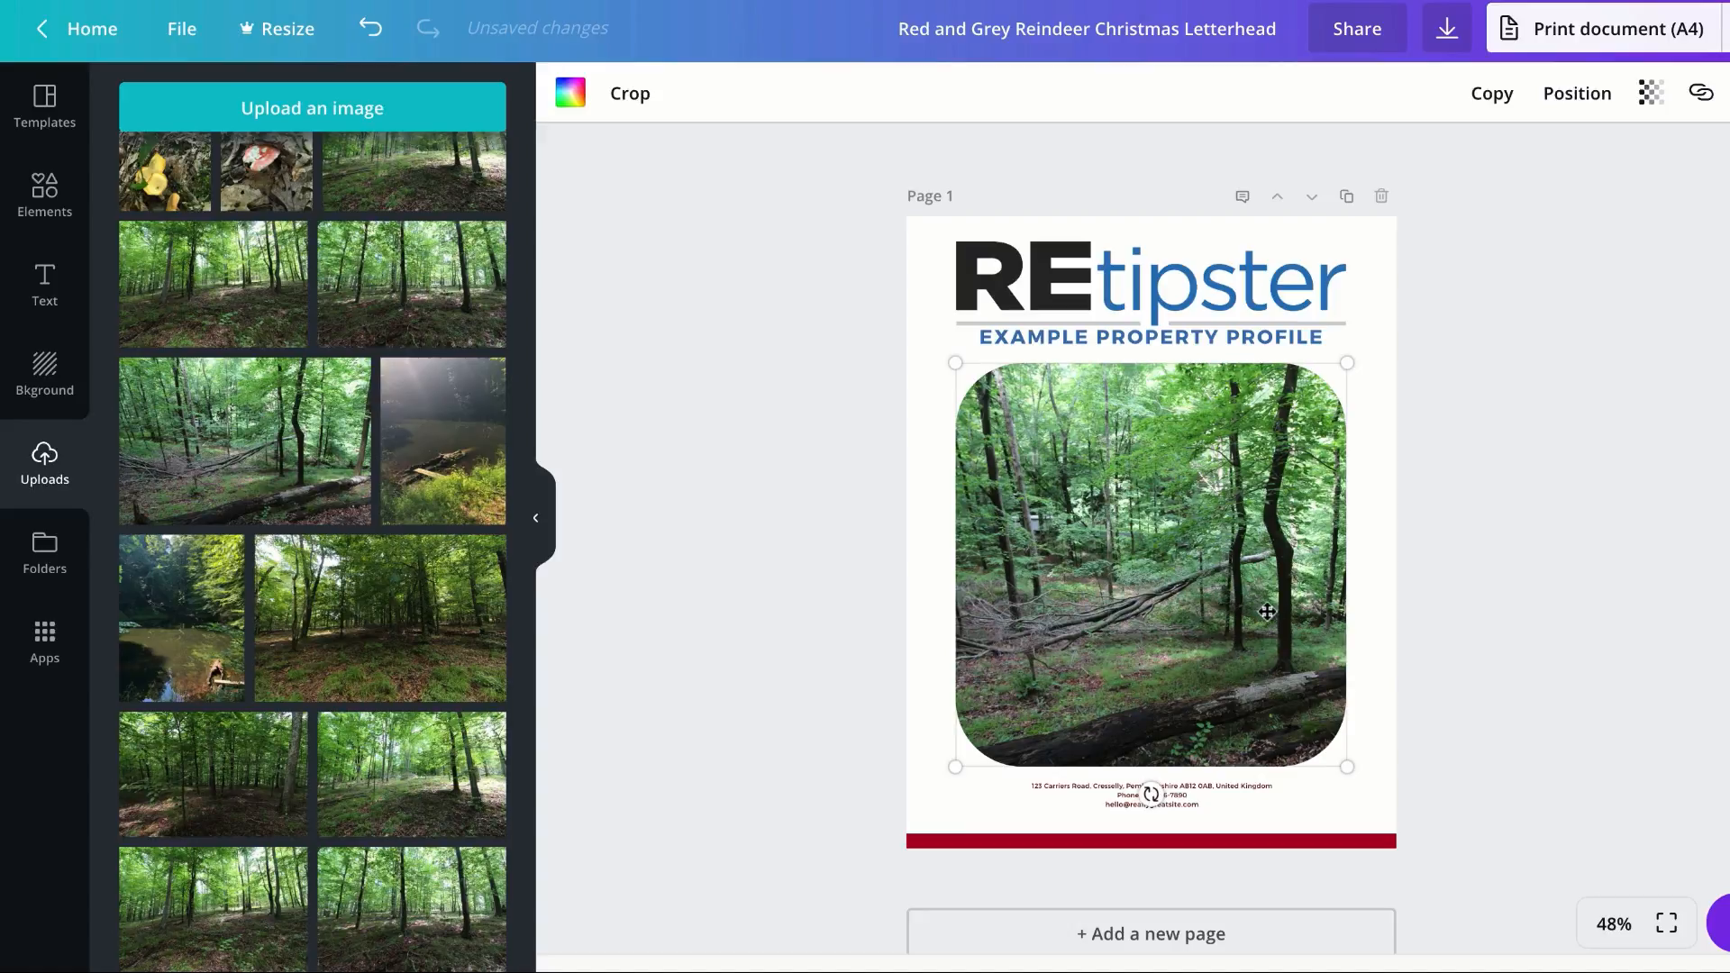
key(Delete)
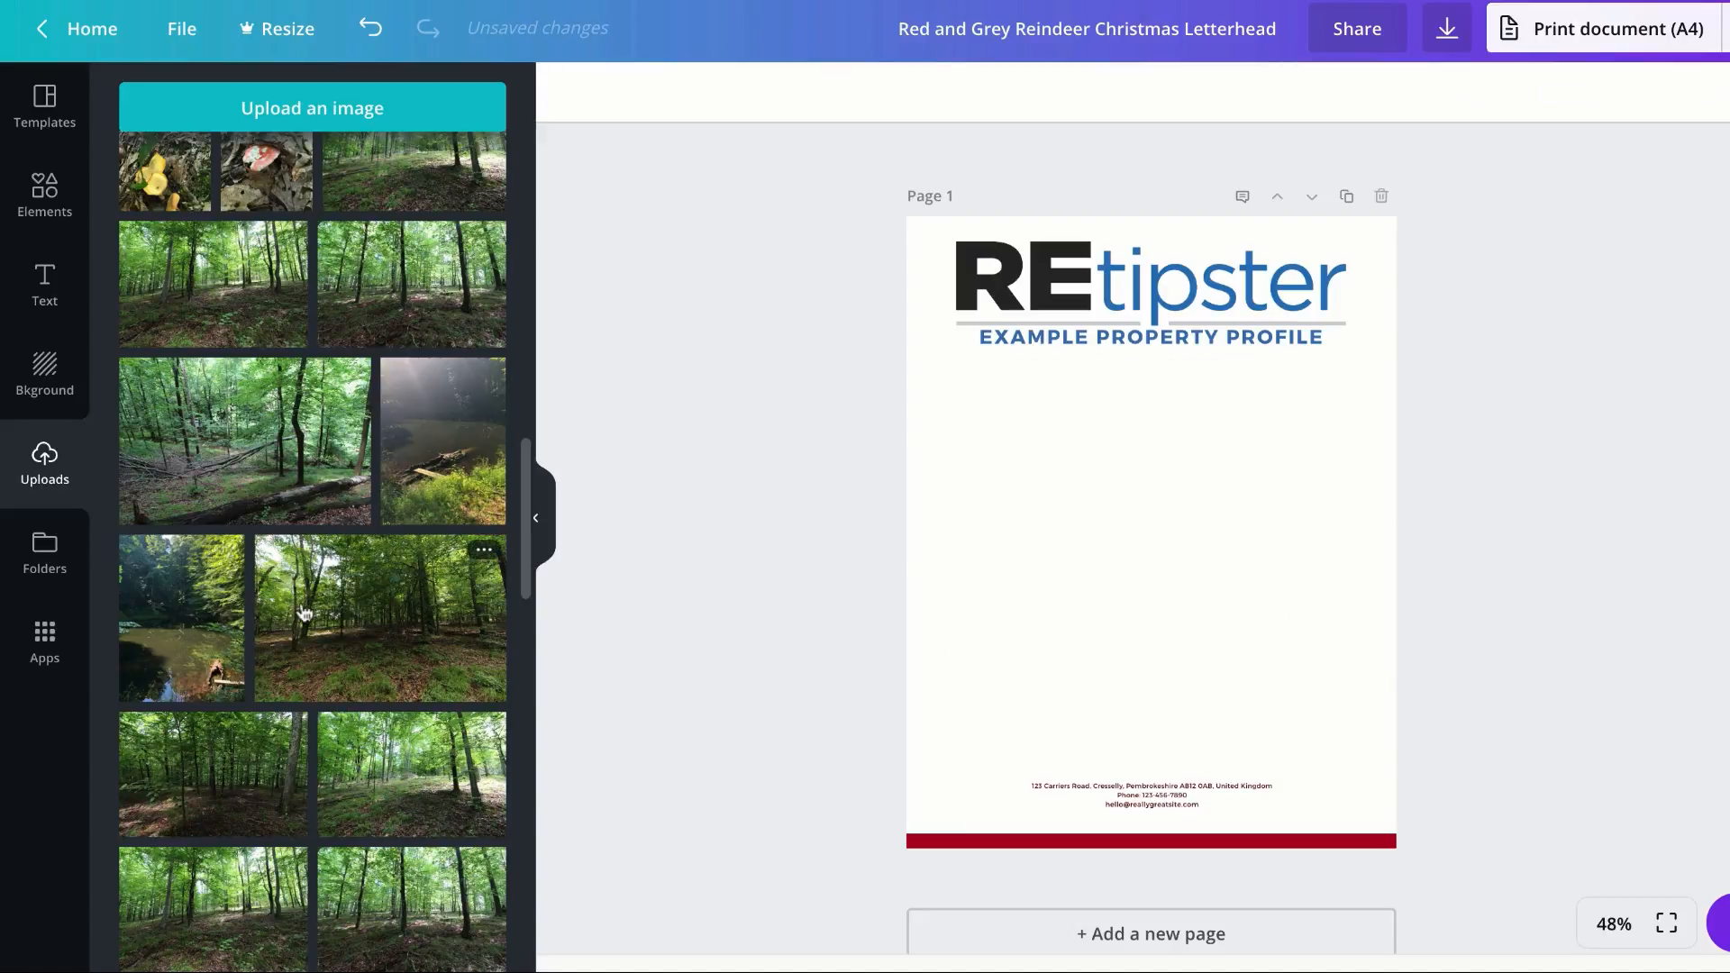
Step: Place the uploaded fallen-log forest photo under the heading at the logo's width, and delete the template's contact details above the red bar
drag(318, 463, 1094, 504)
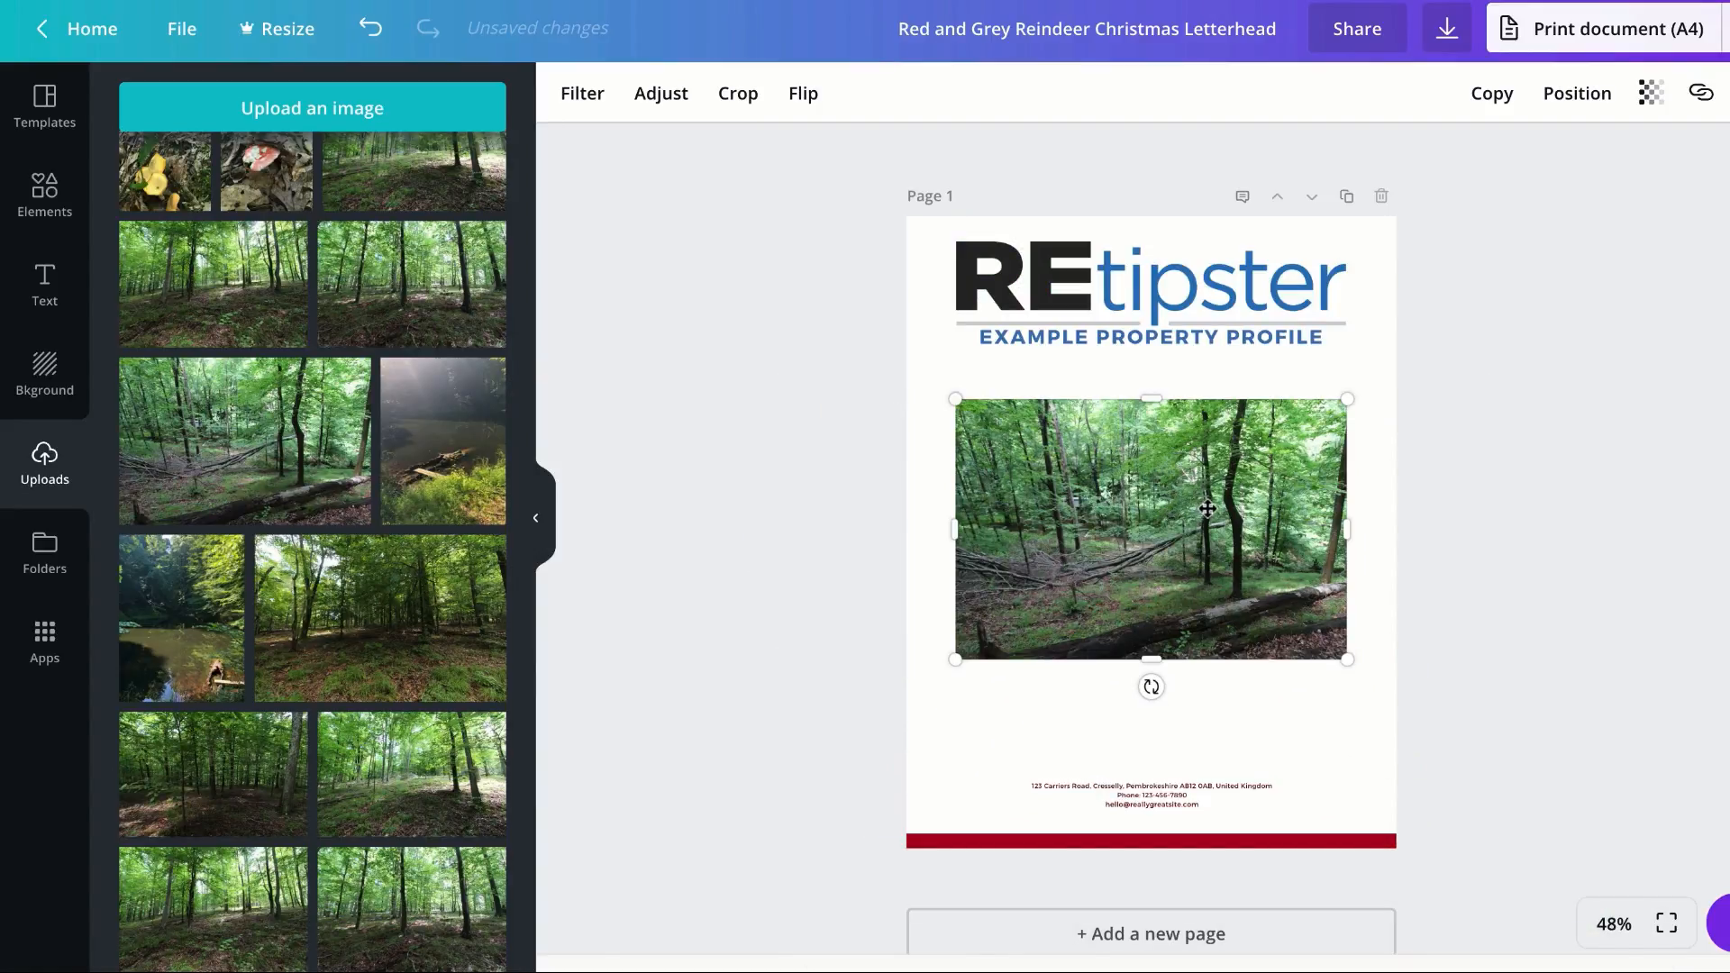
drag(1205, 507, 1196, 496)
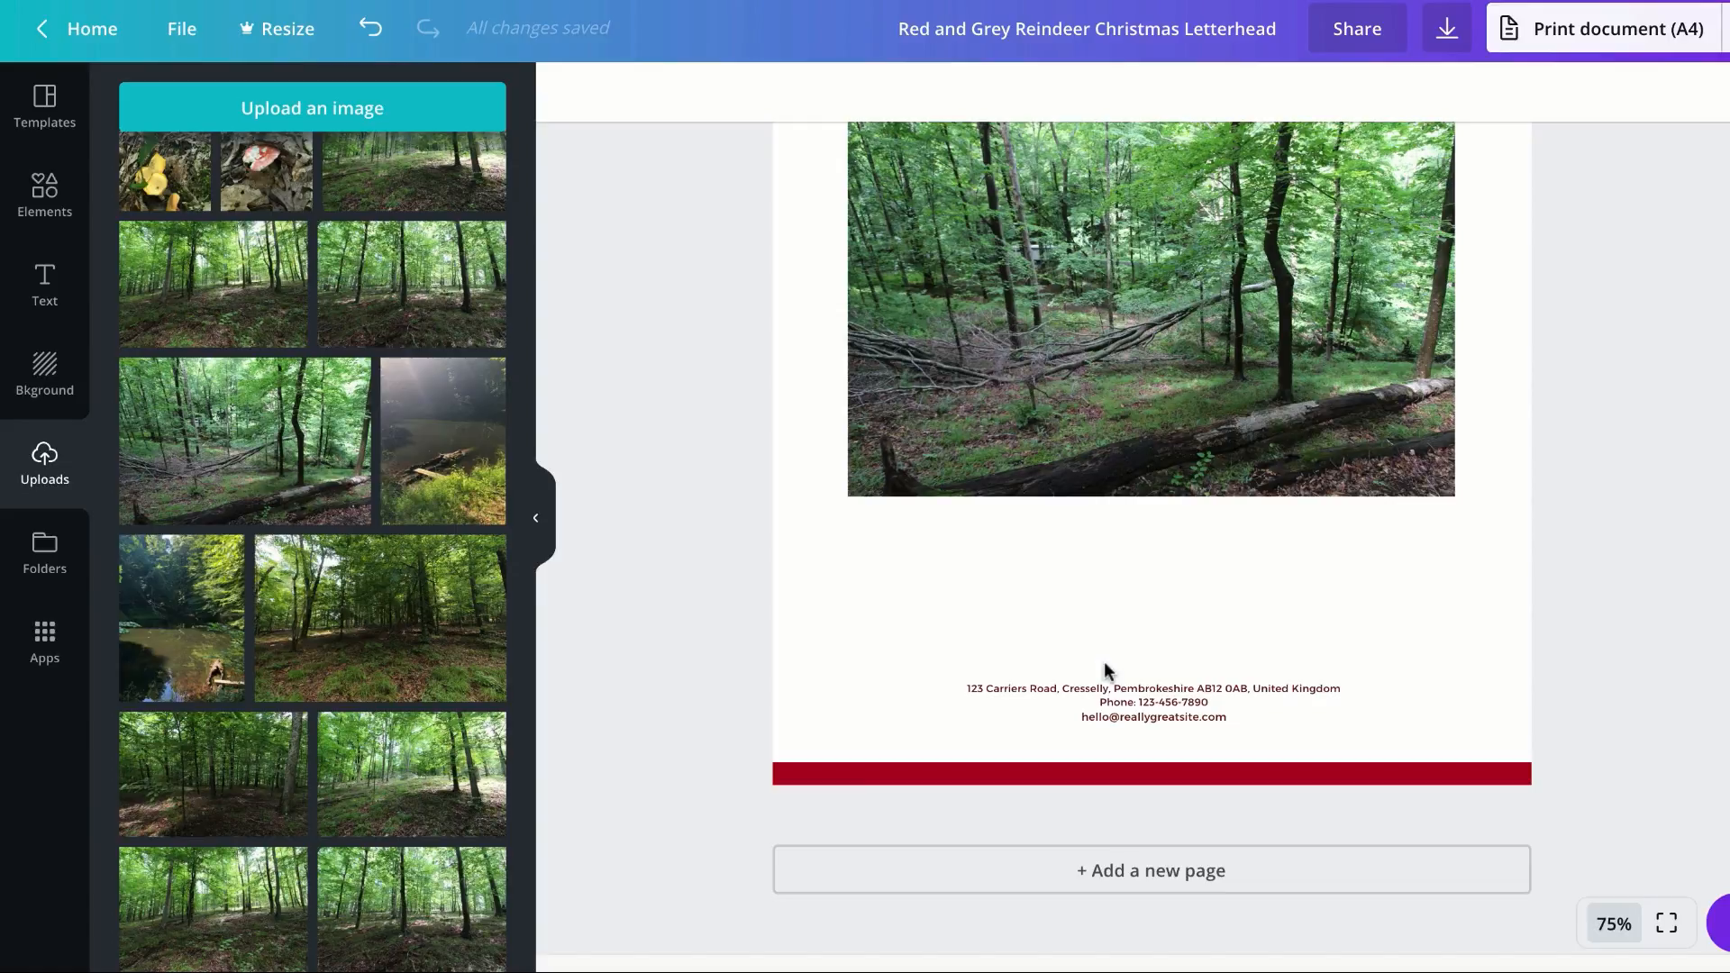
click(1103, 707)
key(Delete)
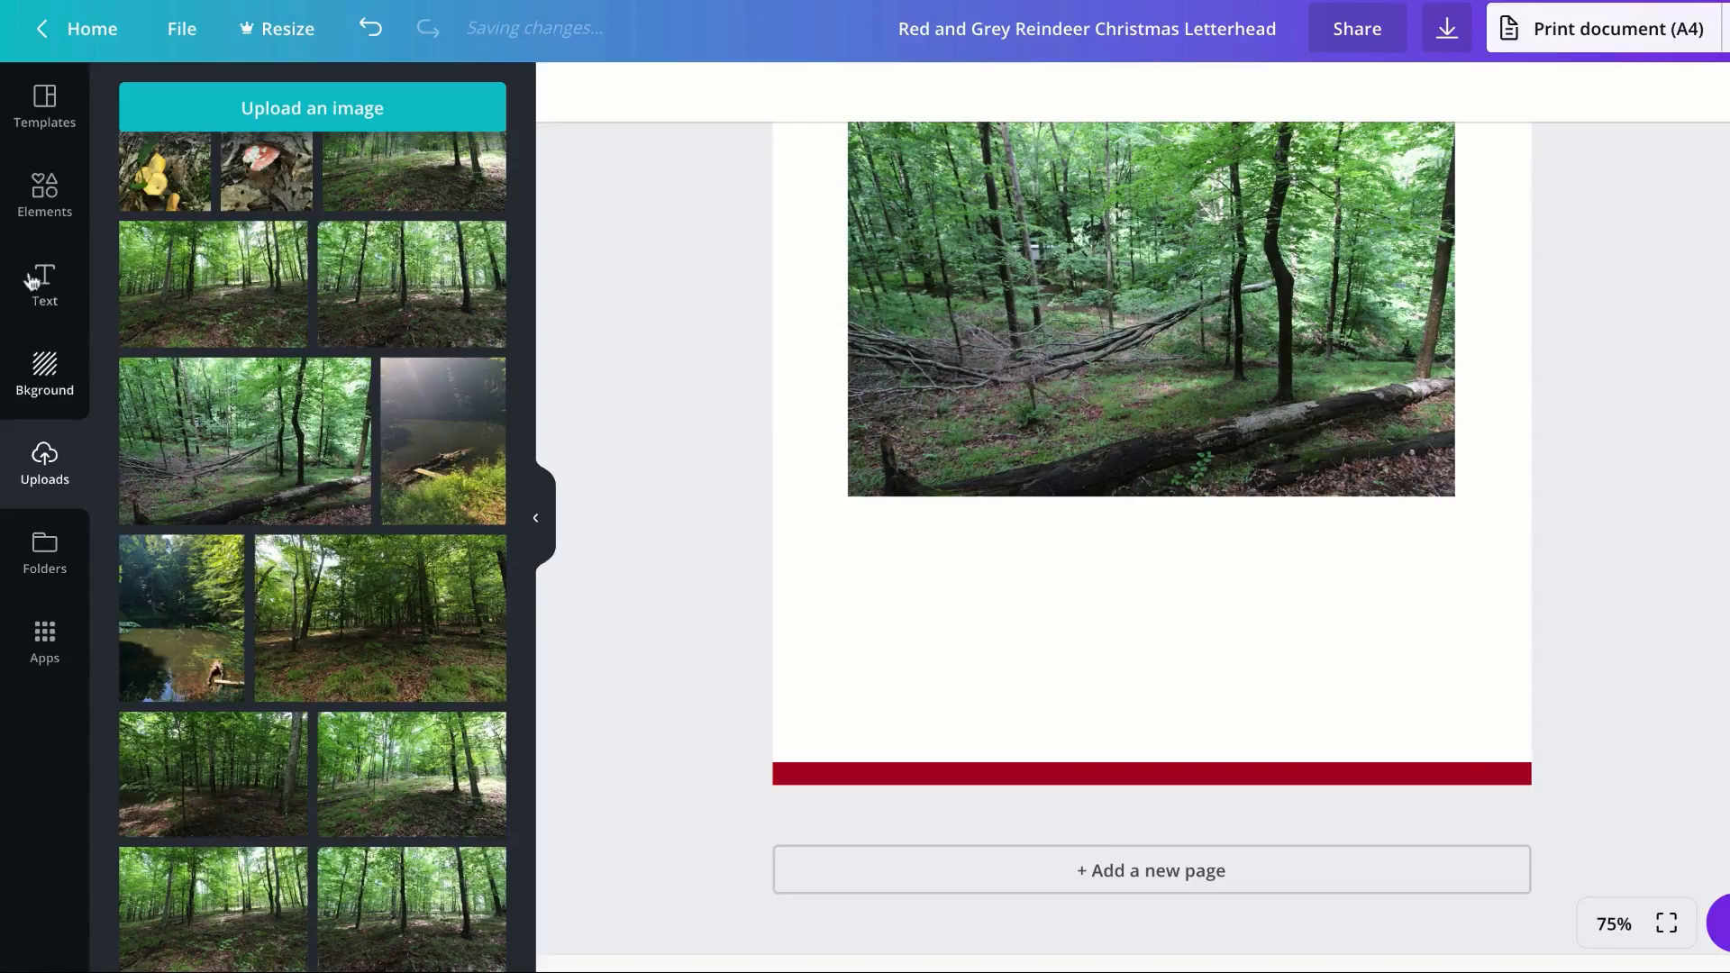
Step: Add a hollow square outline shape and resize it into a wide, low rectangle centered between the photo and the red bar
click(44, 192)
scroll(303, 592, up, 8)
scroll(303, 592, down, 4)
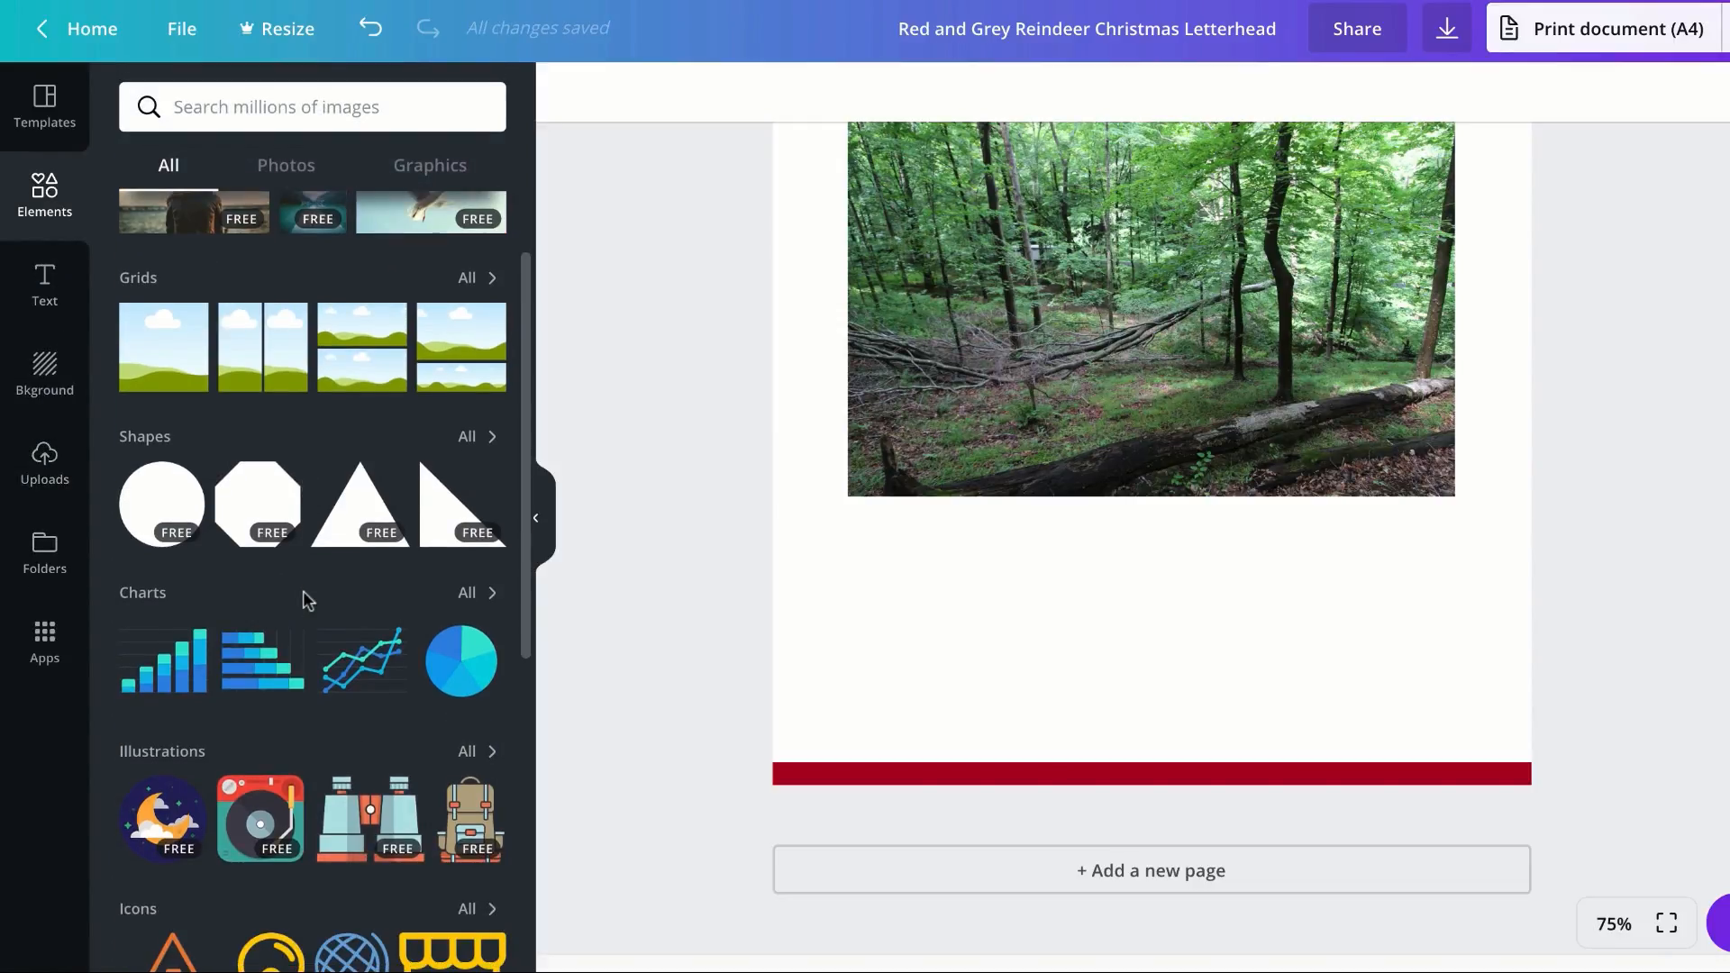
scroll(303, 591, down, 1)
scroll(312, 487, up, 5)
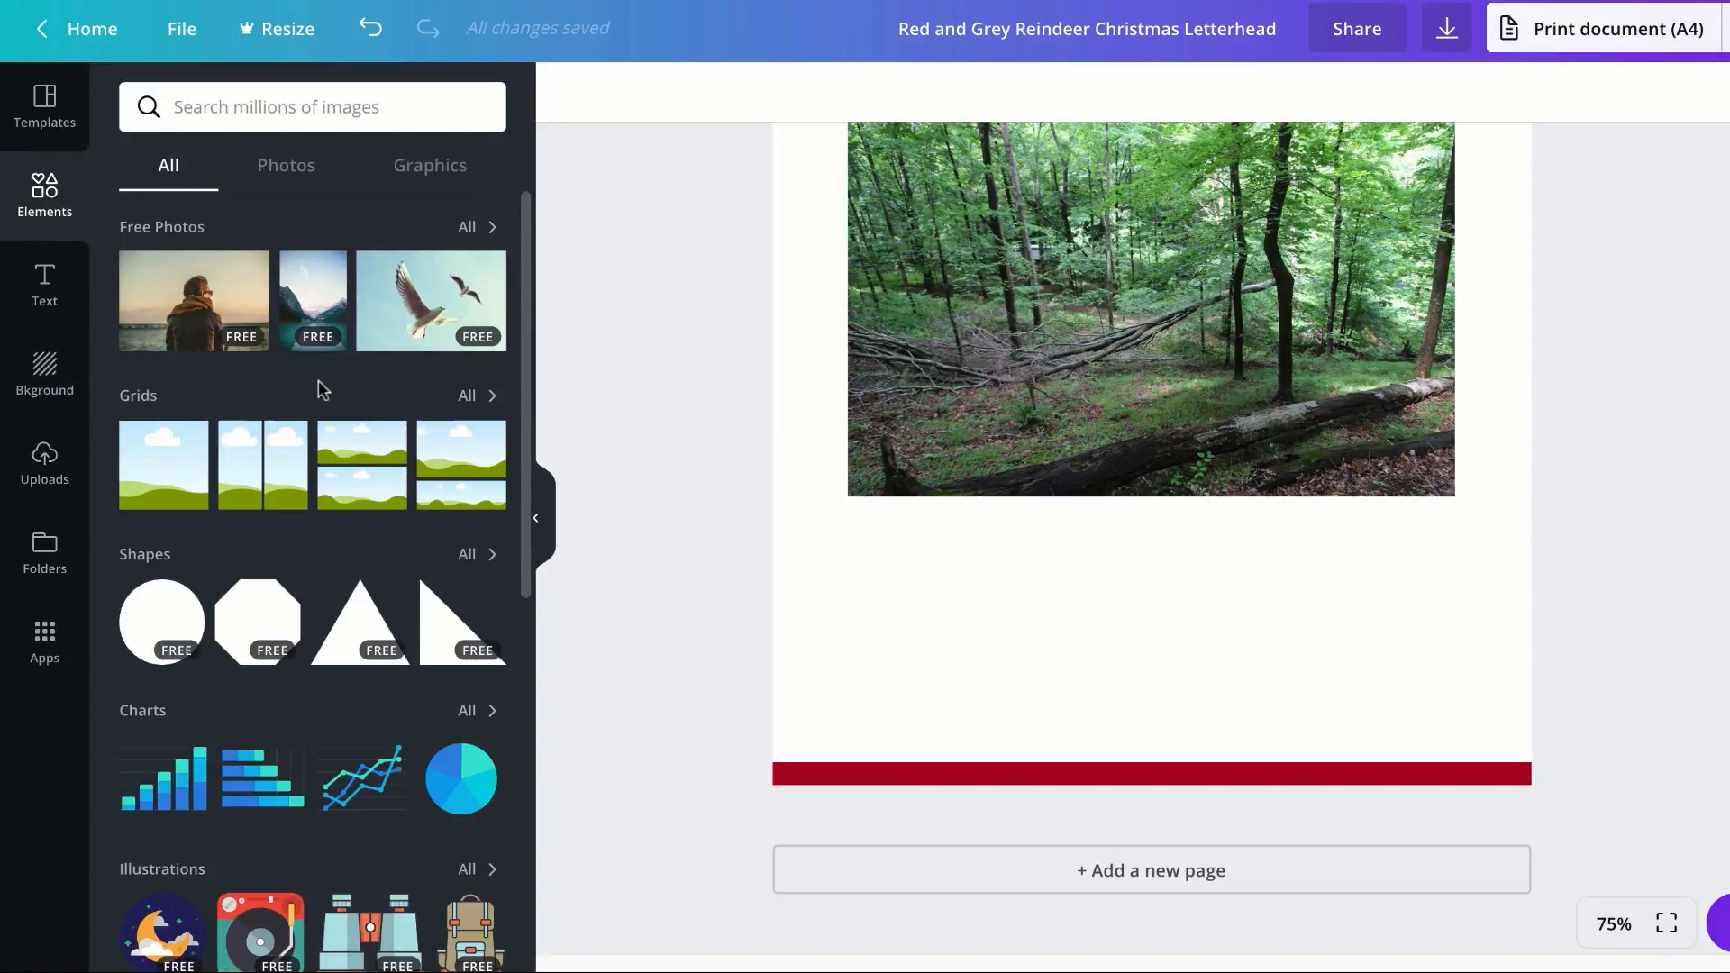
click(482, 551)
scroll(405, 360, down, 3)
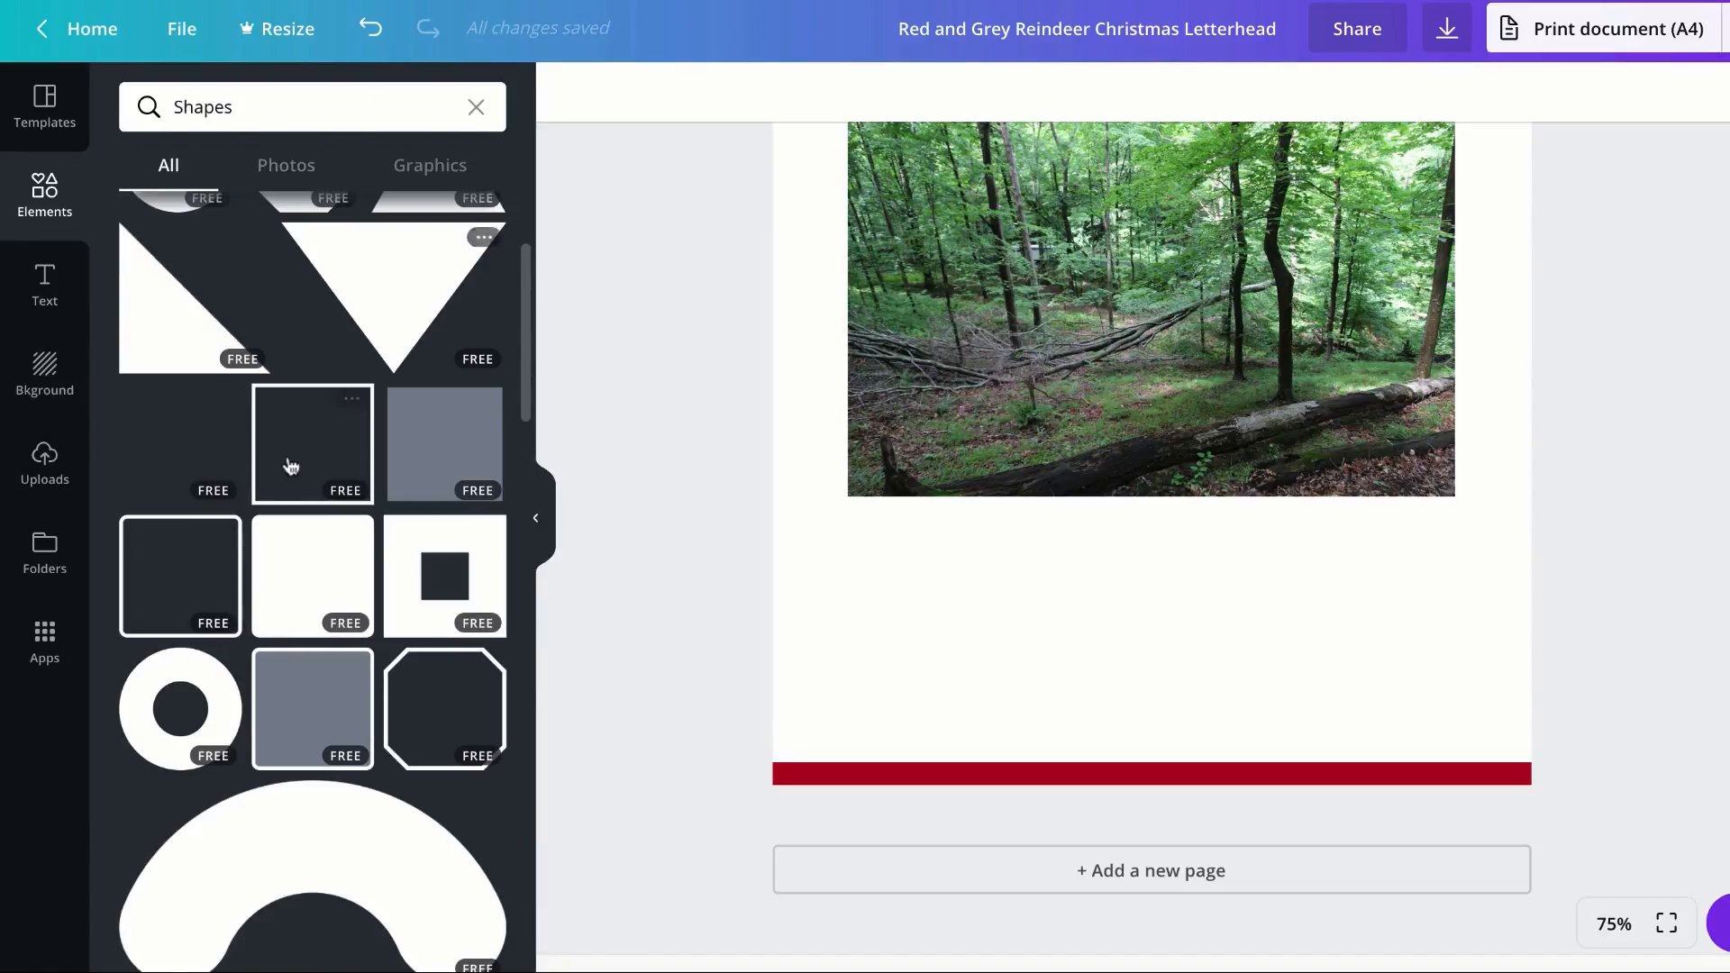
drag(286, 463, 920, 566)
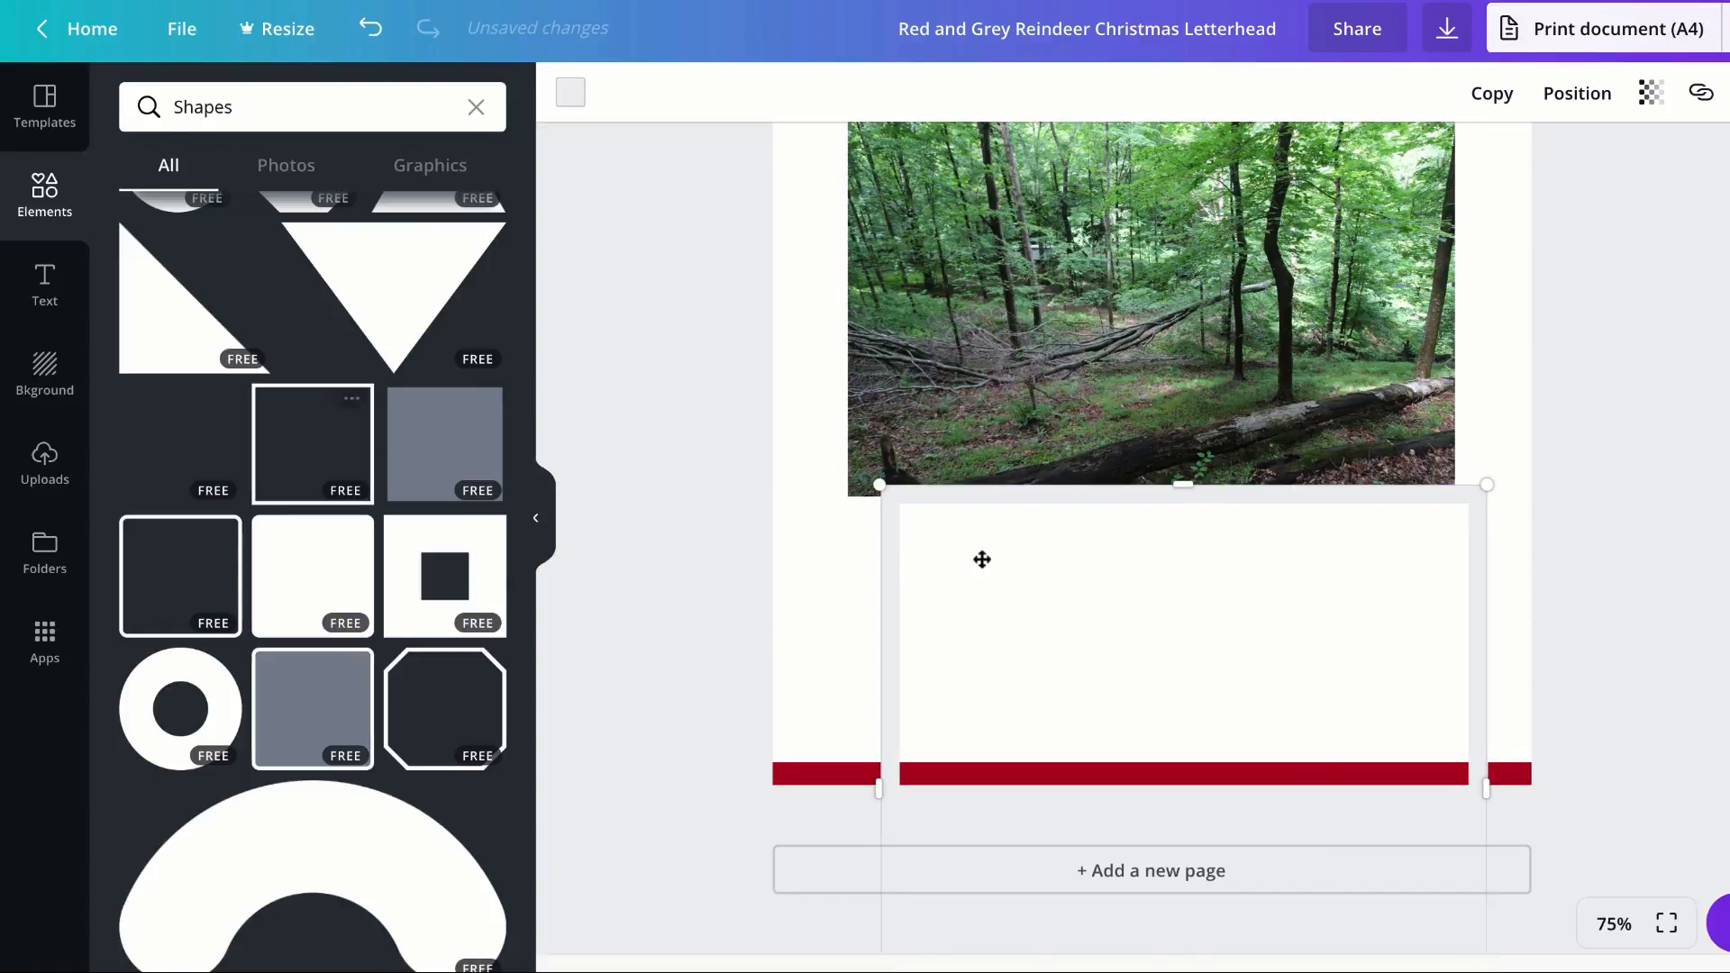
drag(1485, 500, 1297, 669)
drag(1198, 688, 1224, 291)
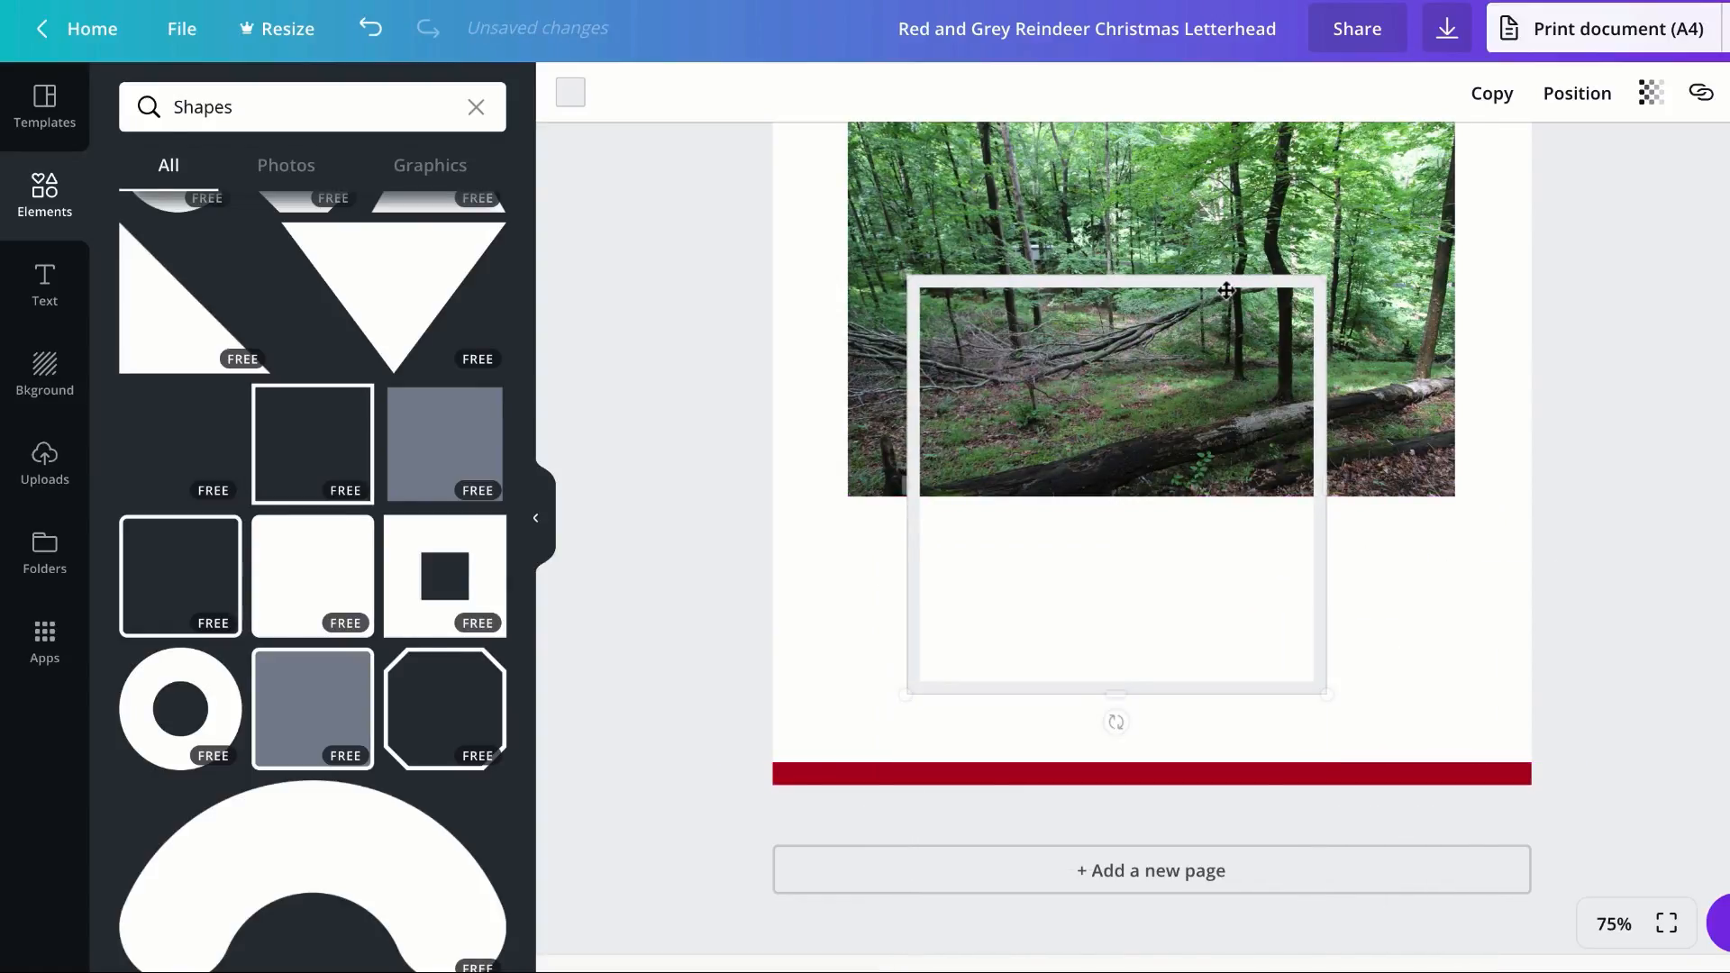
drag(1325, 272, 1124, 478)
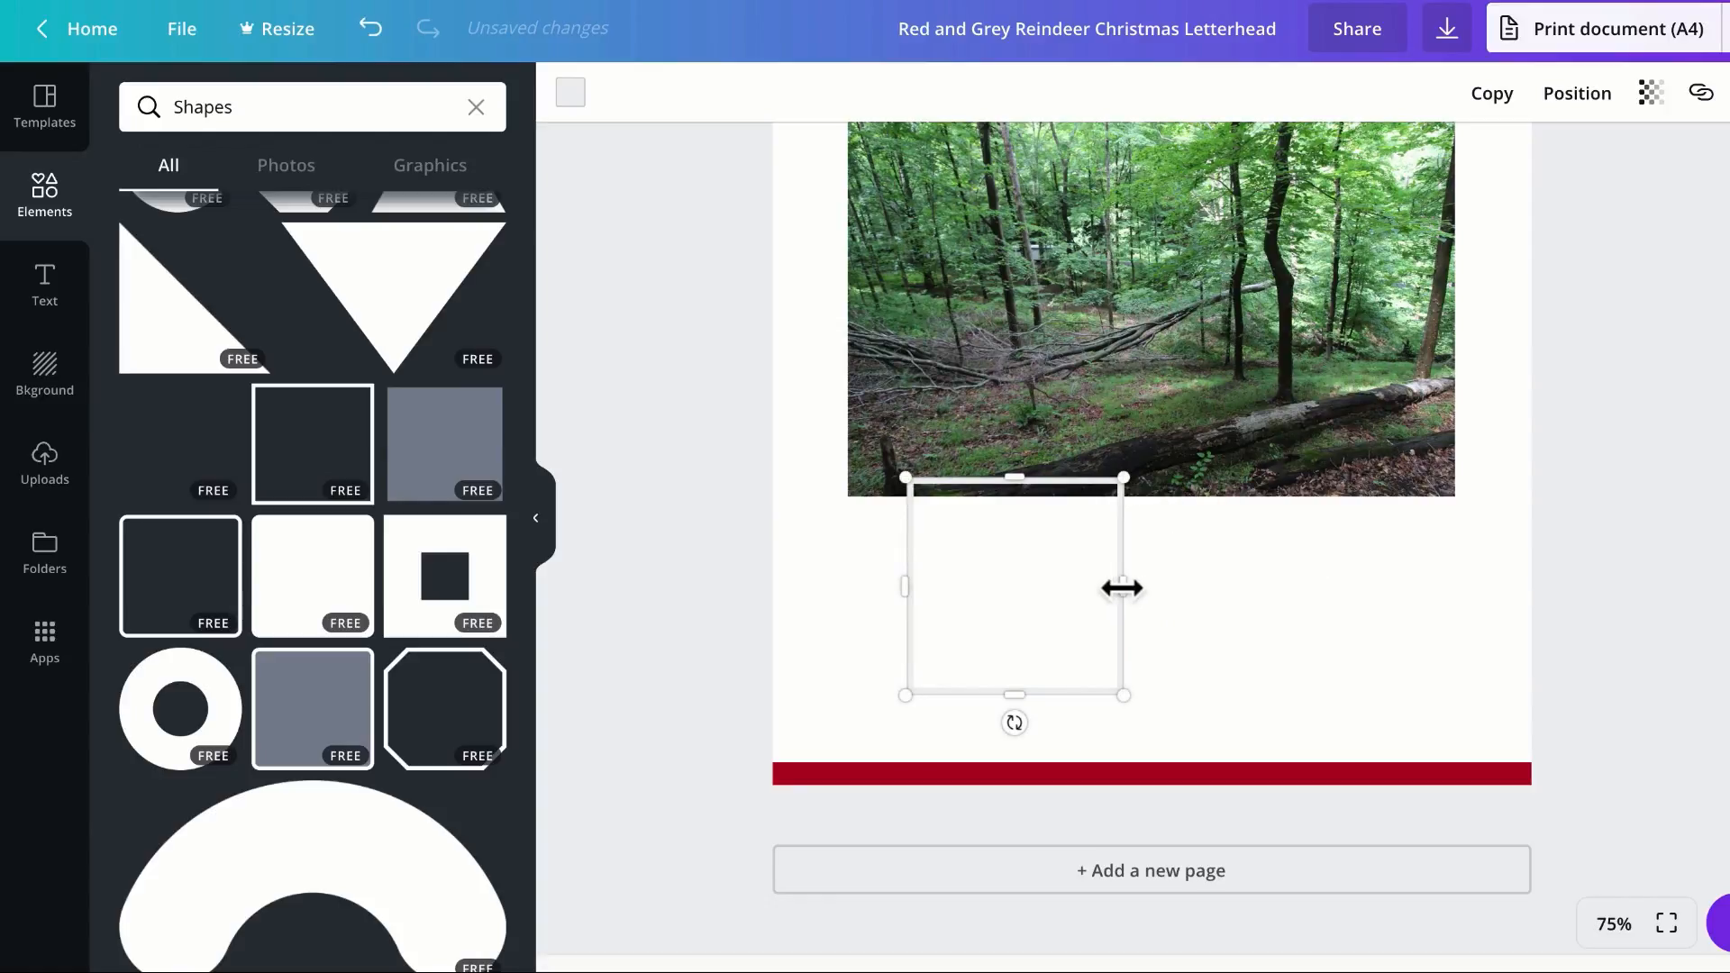
drag(1124, 587, 1397, 603)
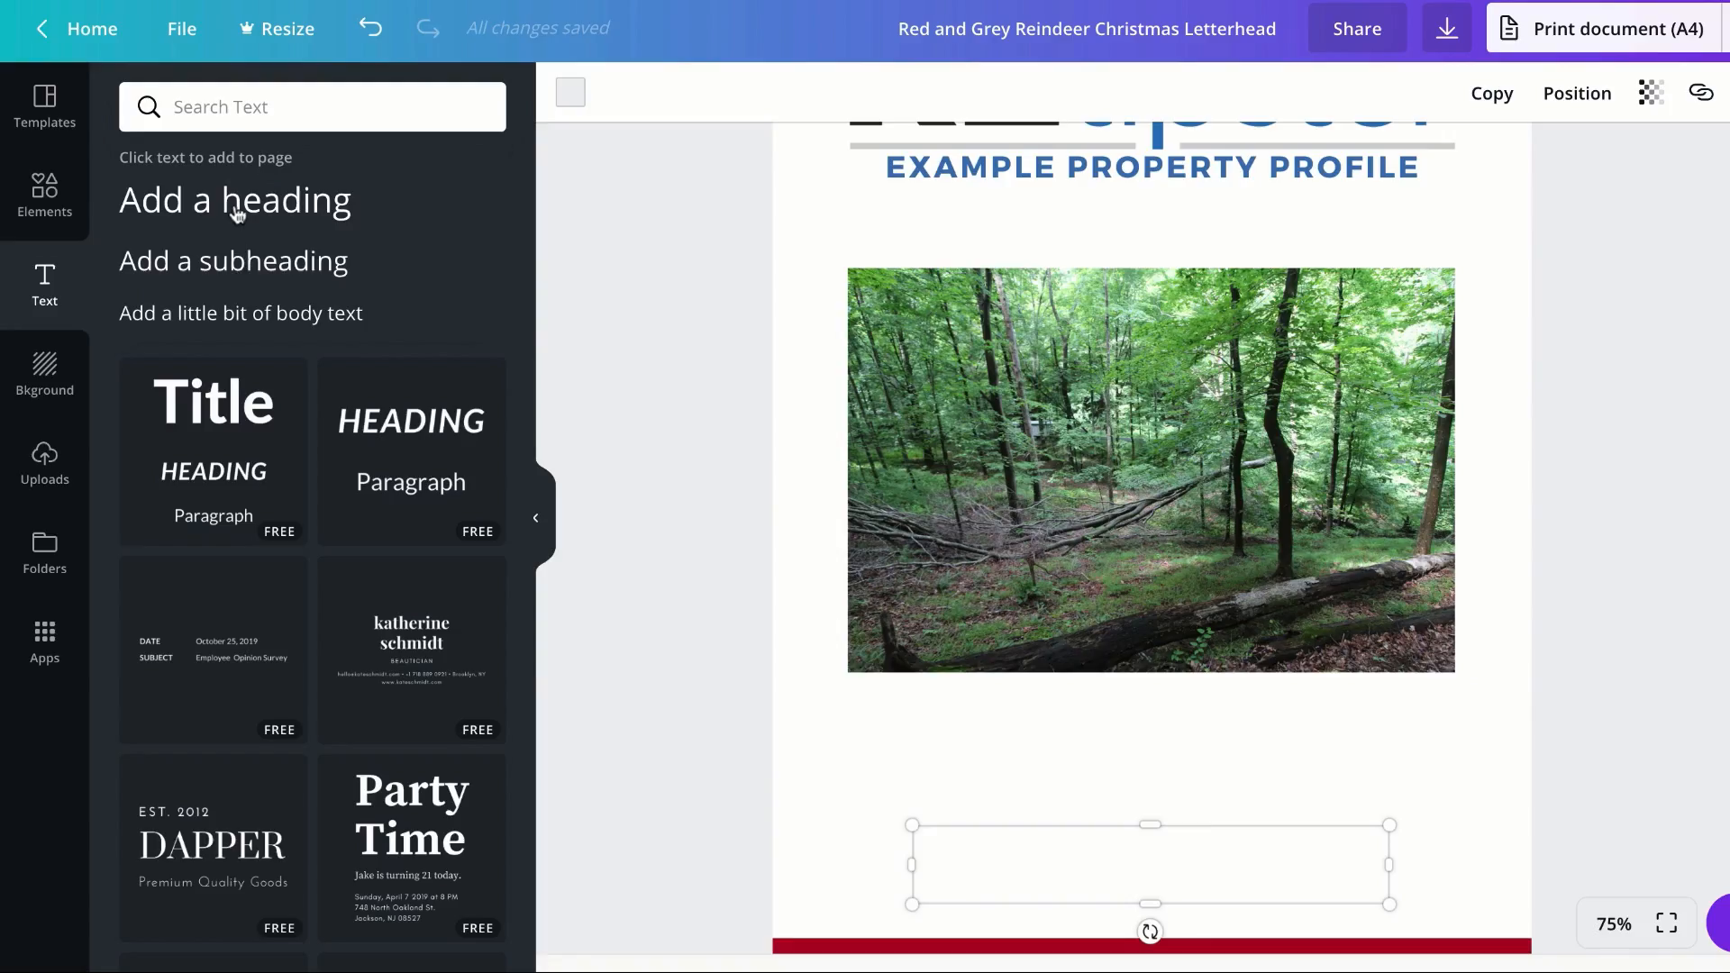
Step: Add a heading text box inside the outlined rectangle and enter the property's address in capitals
click(235, 208)
click(1186, 926)
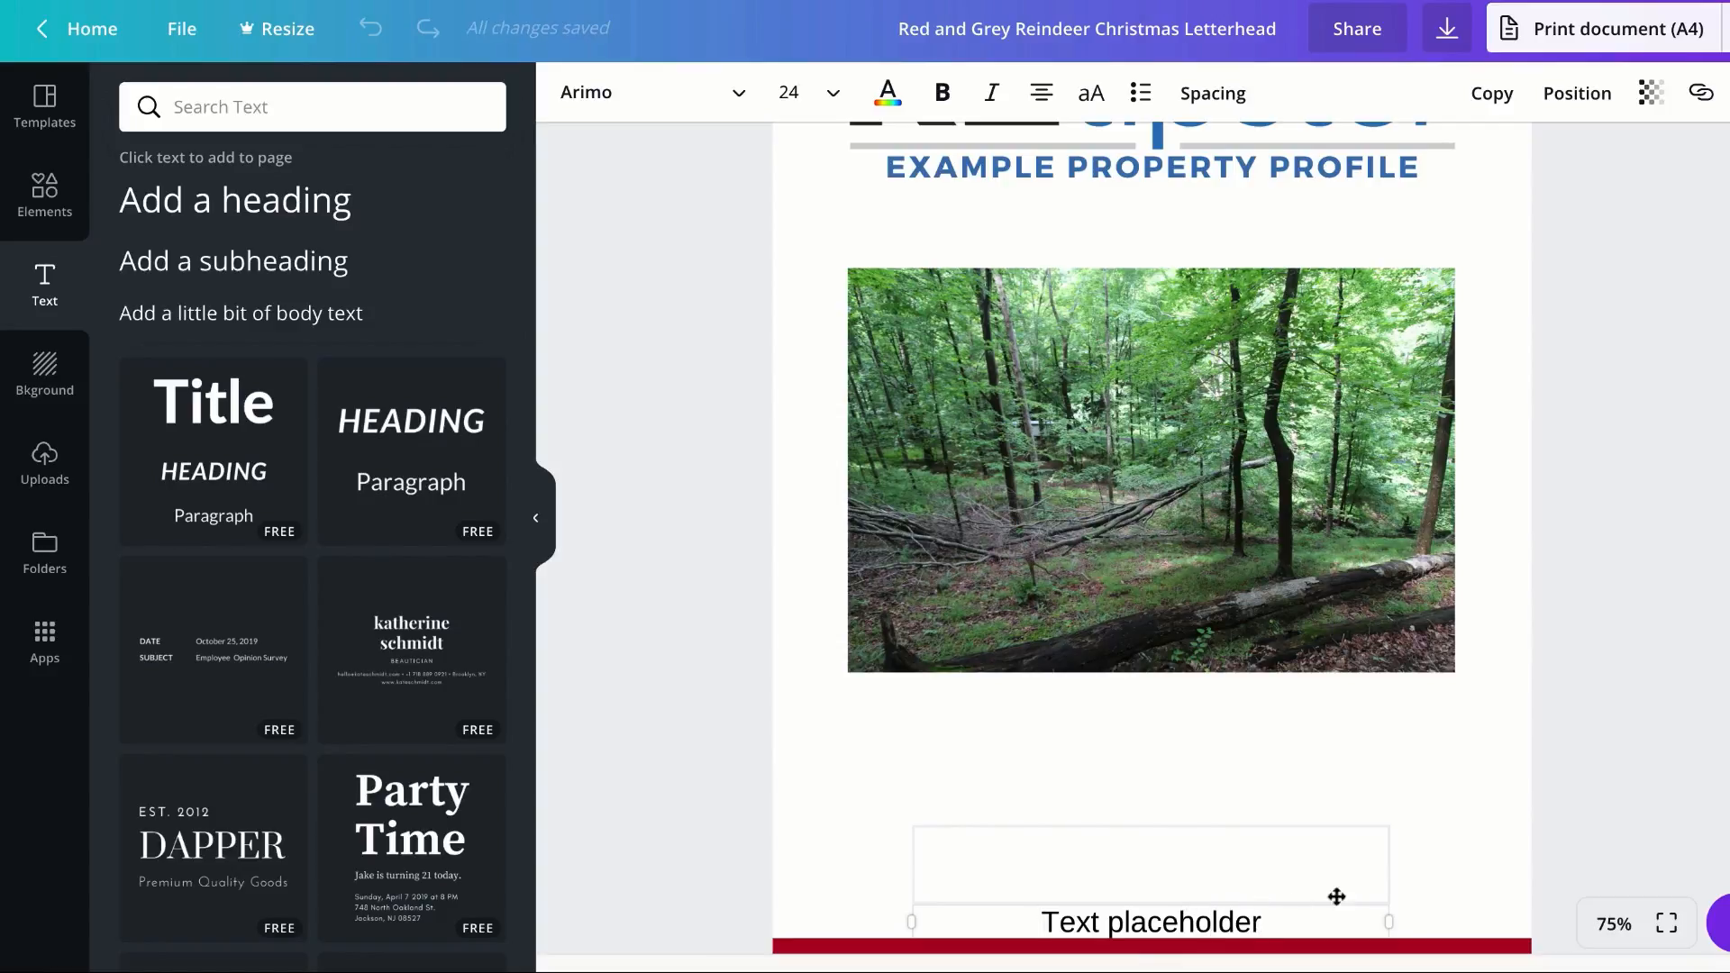
click(1466, 868)
drag(1235, 923, 1025, 867)
click(1257, 865)
text(VALLEY BRANCH RD, NASHVILLE, IN 47448)
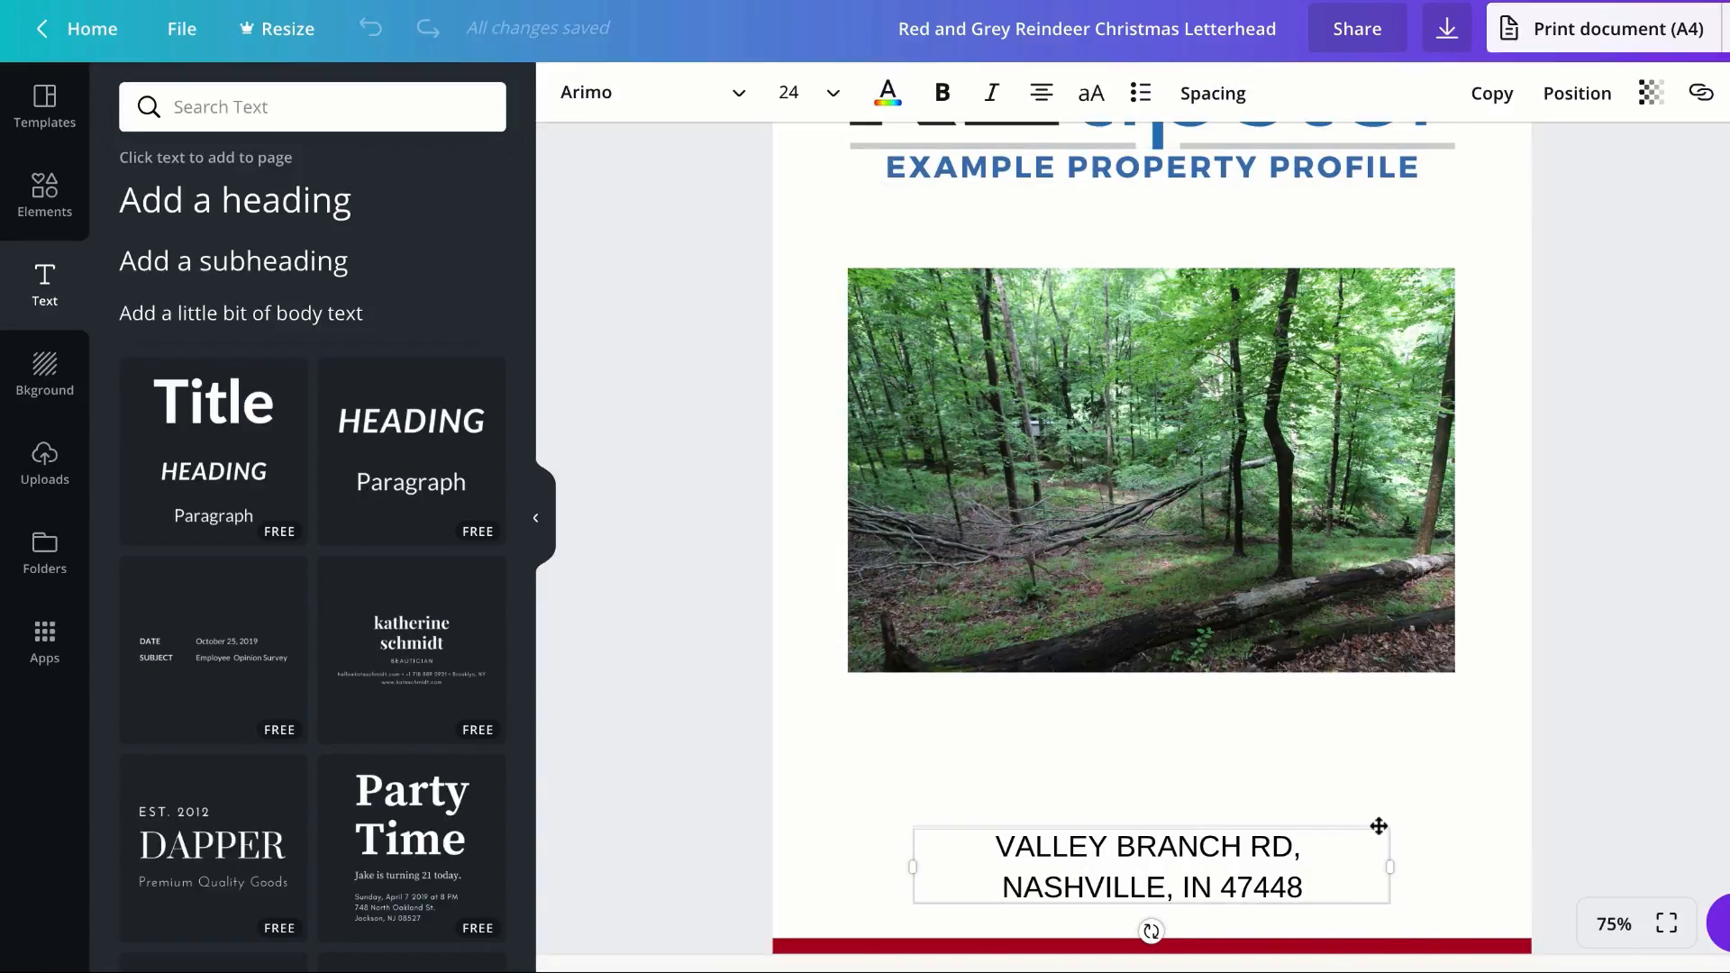
Step: Recolor the rectangle outline with the document's blue and fit the address text centered inside it
drag(1356, 825, 1193, 719)
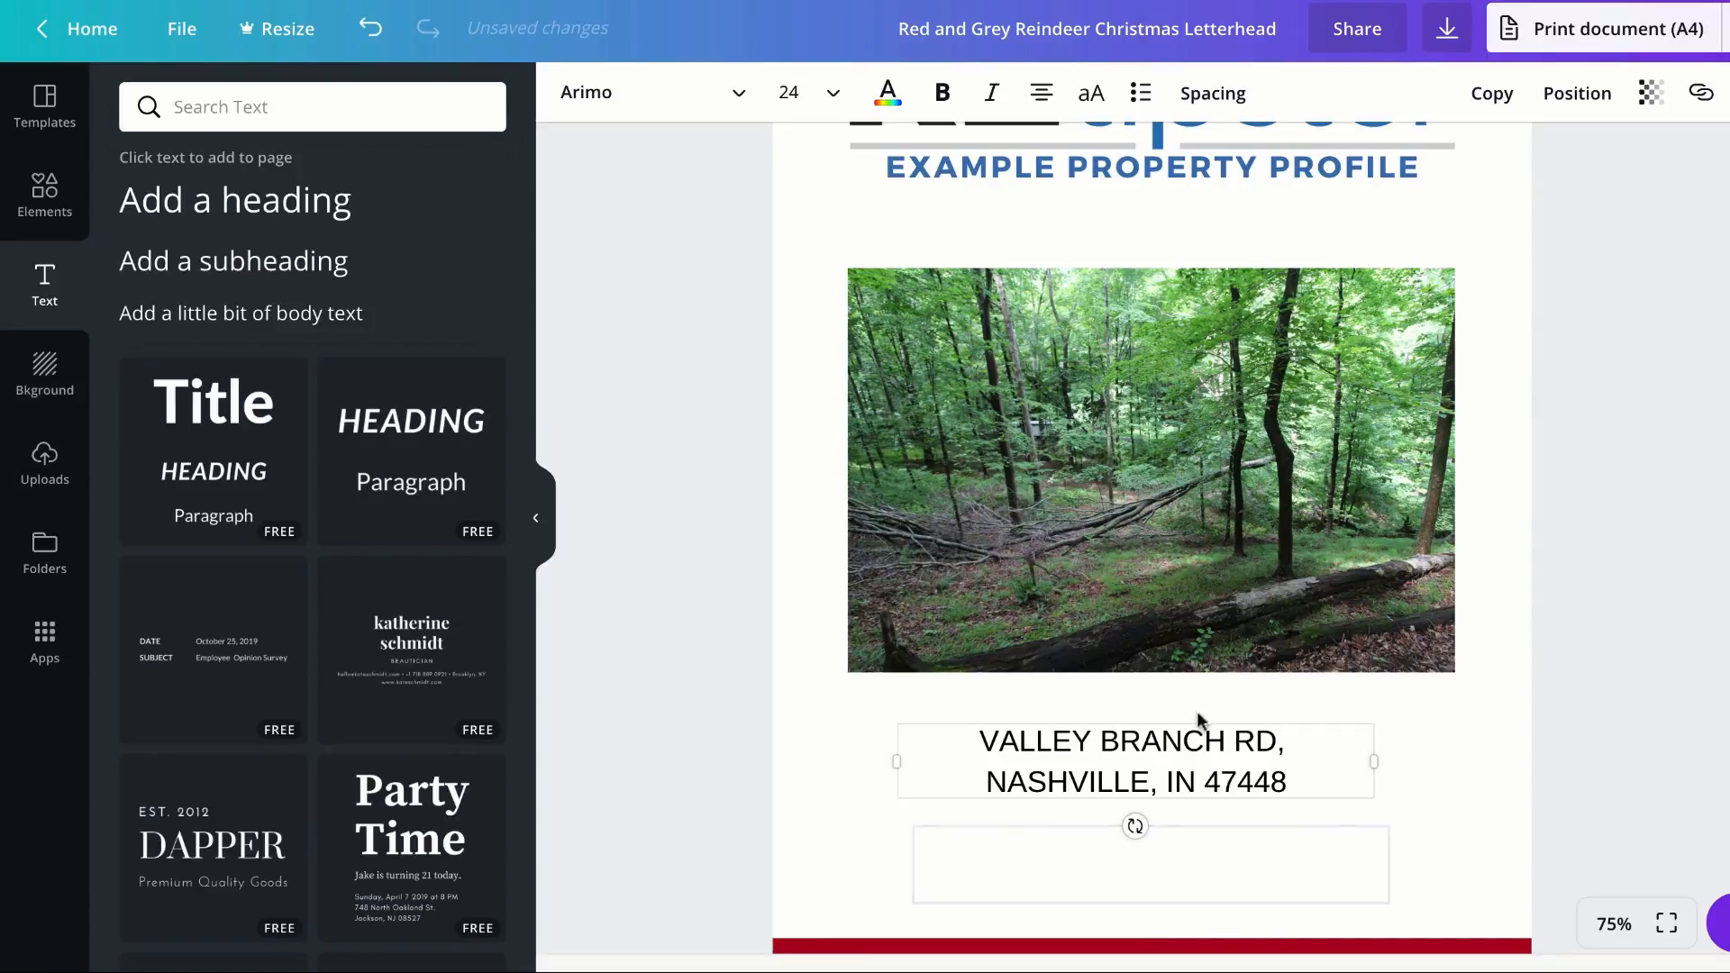
click(1209, 861)
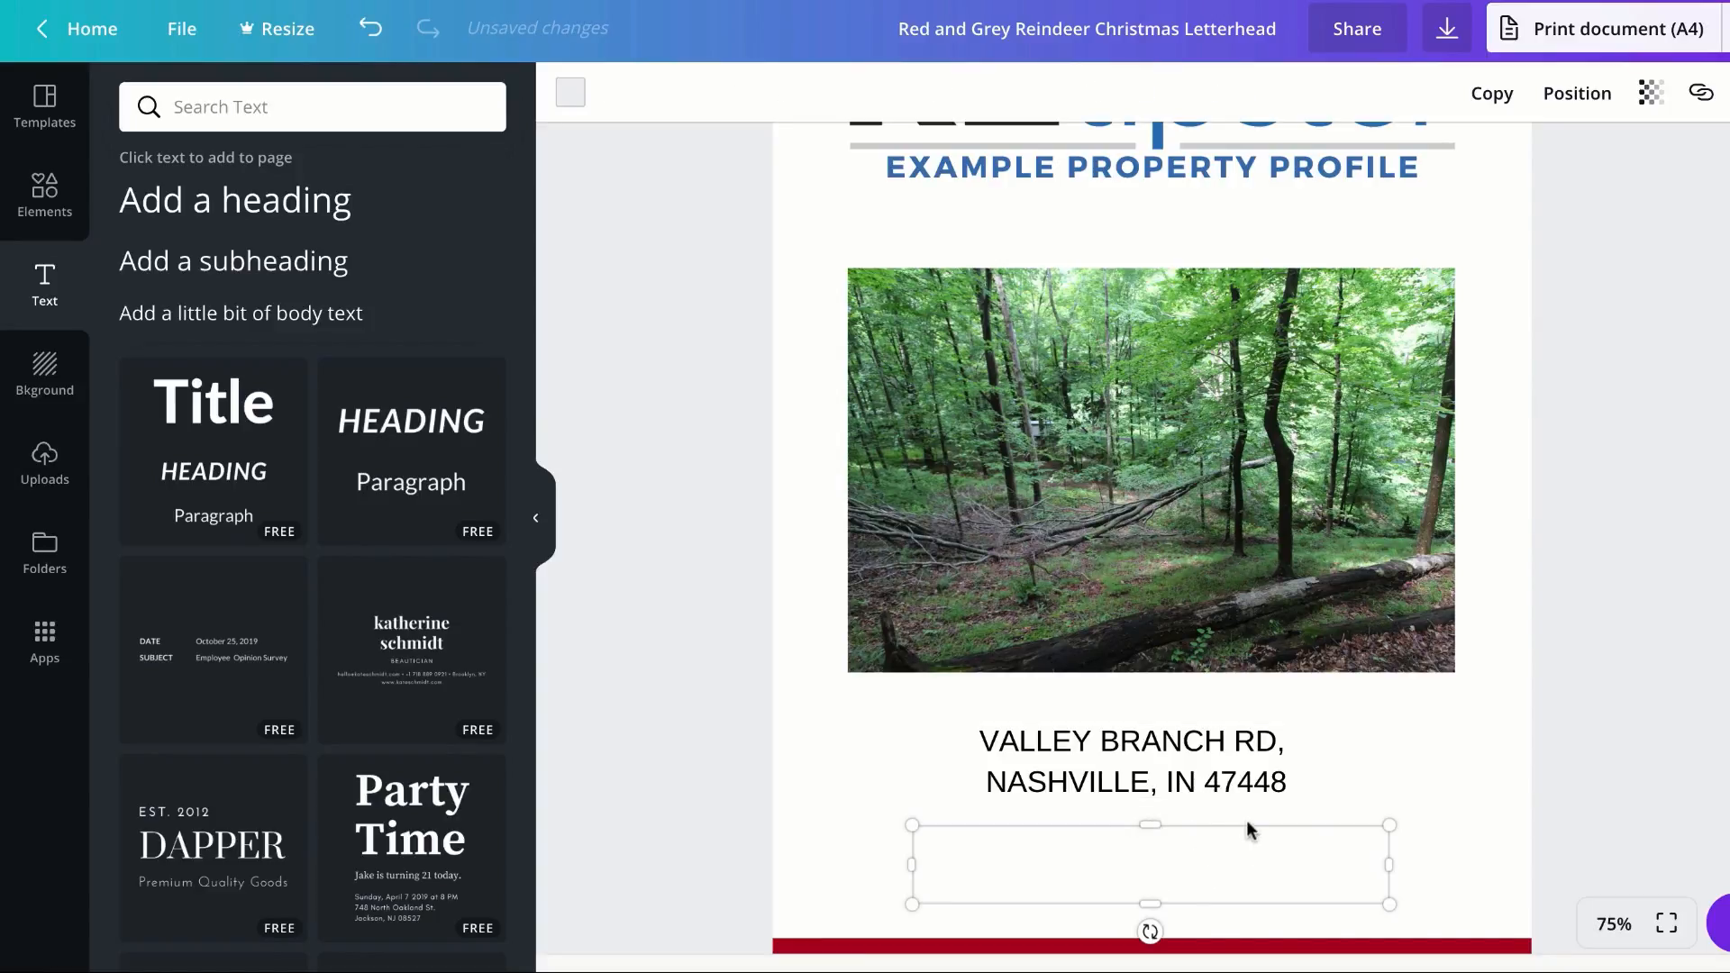
click(570, 91)
click(704, 187)
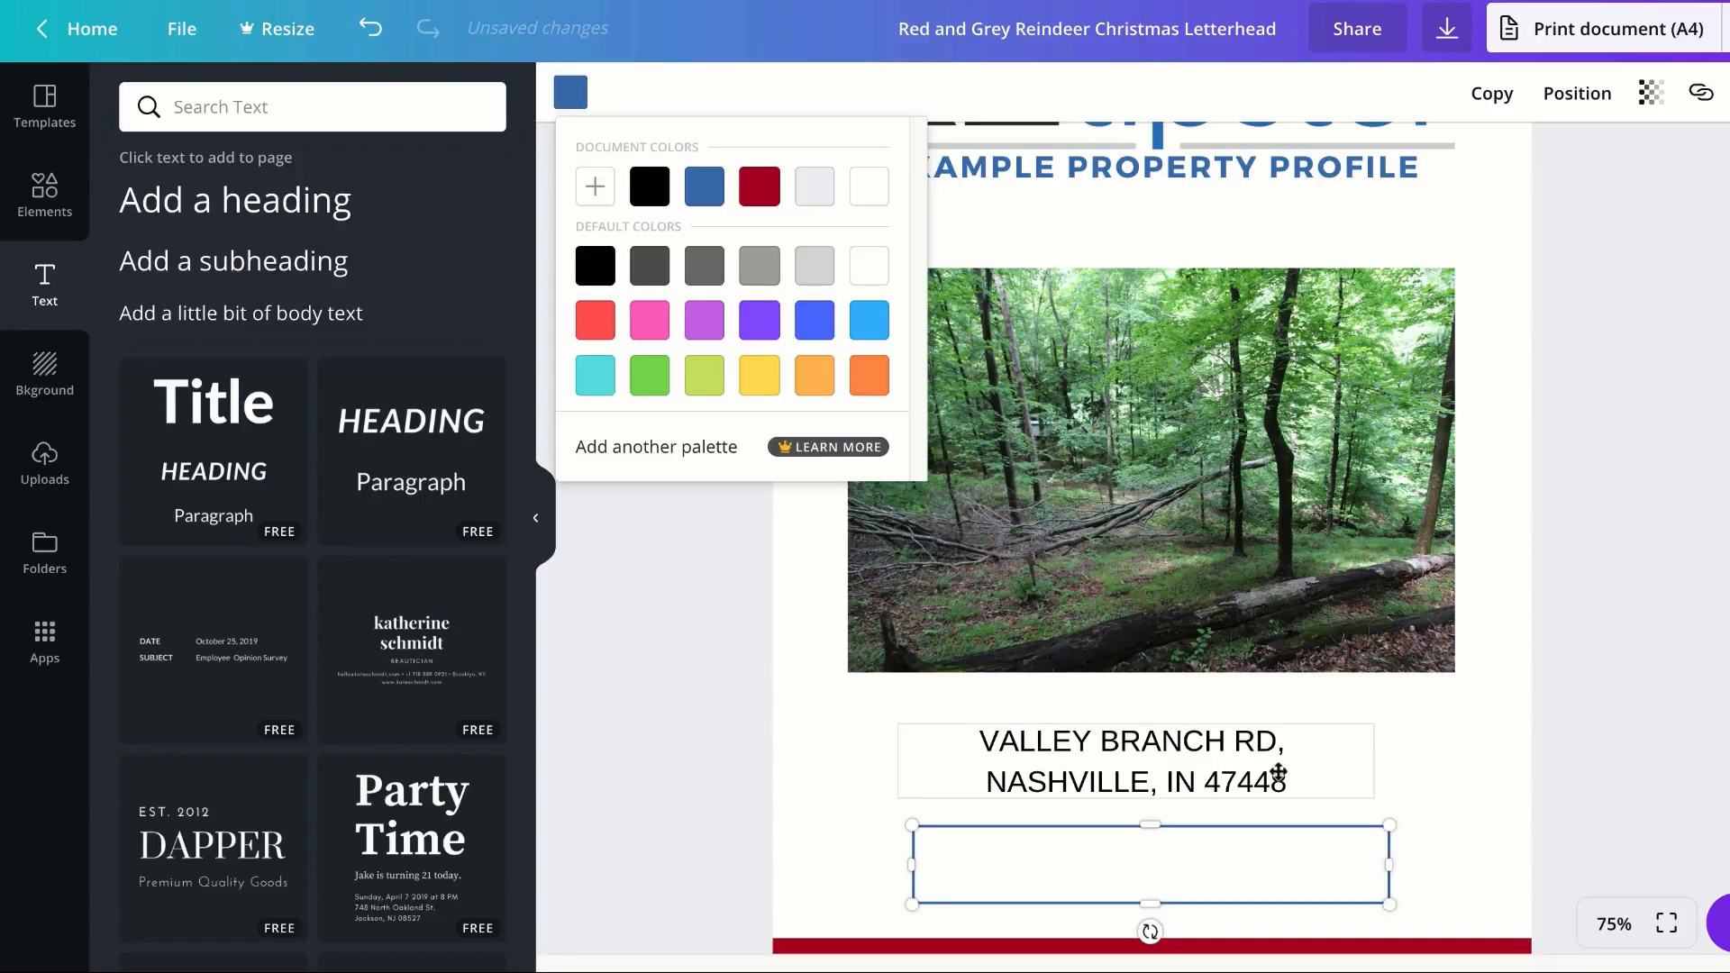
drag(1228, 734, 1250, 855)
click(1440, 844)
drag(1372, 833, 1368, 861)
Step: Change the red bar at the foot of the page to the same blue as the heading
scroll(1459, 811, down, 2)
click(1426, 776)
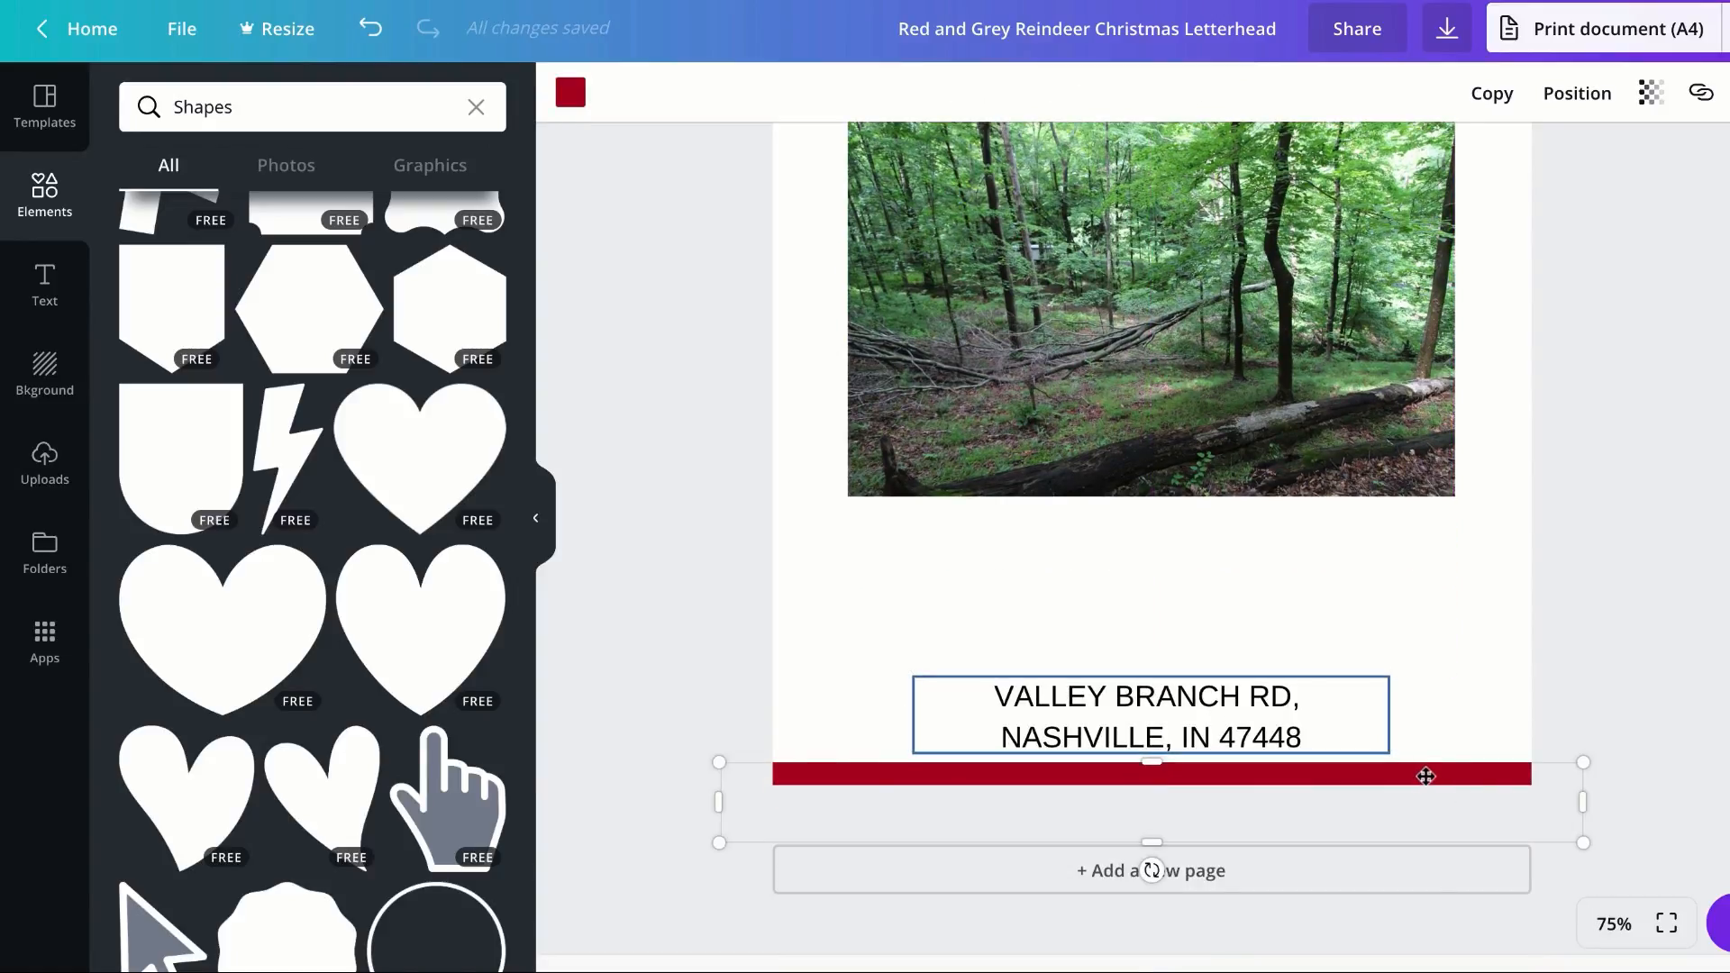
click(571, 92)
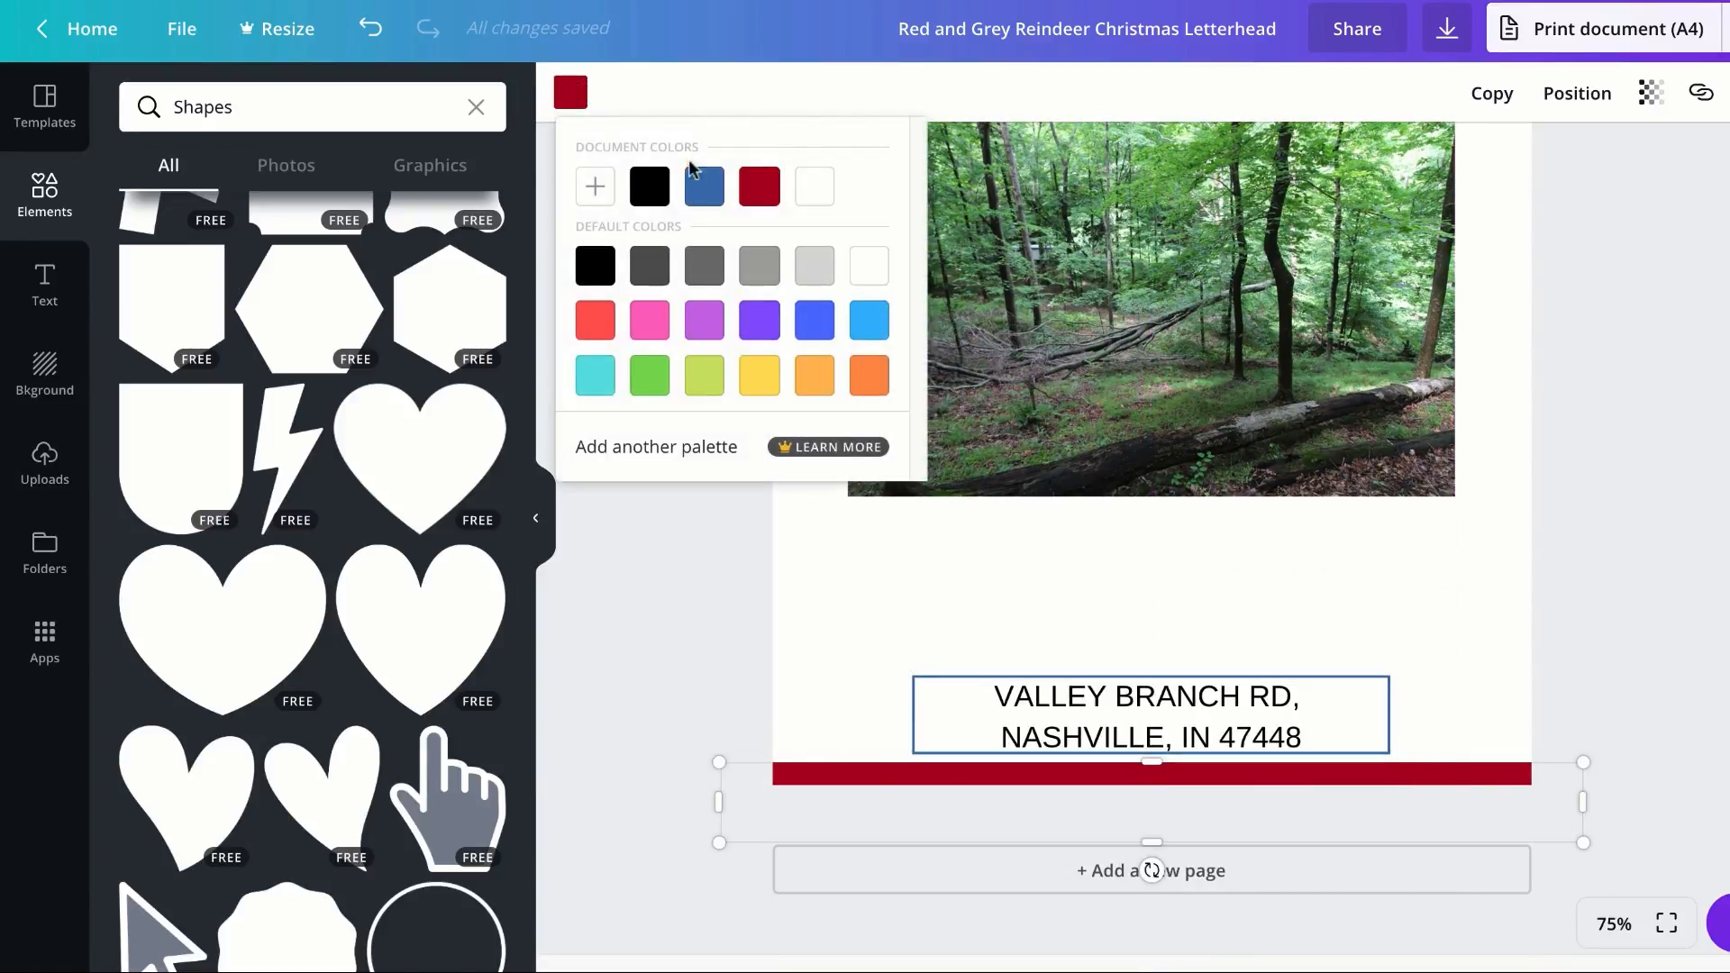
click(711, 196)
click(1636, 646)
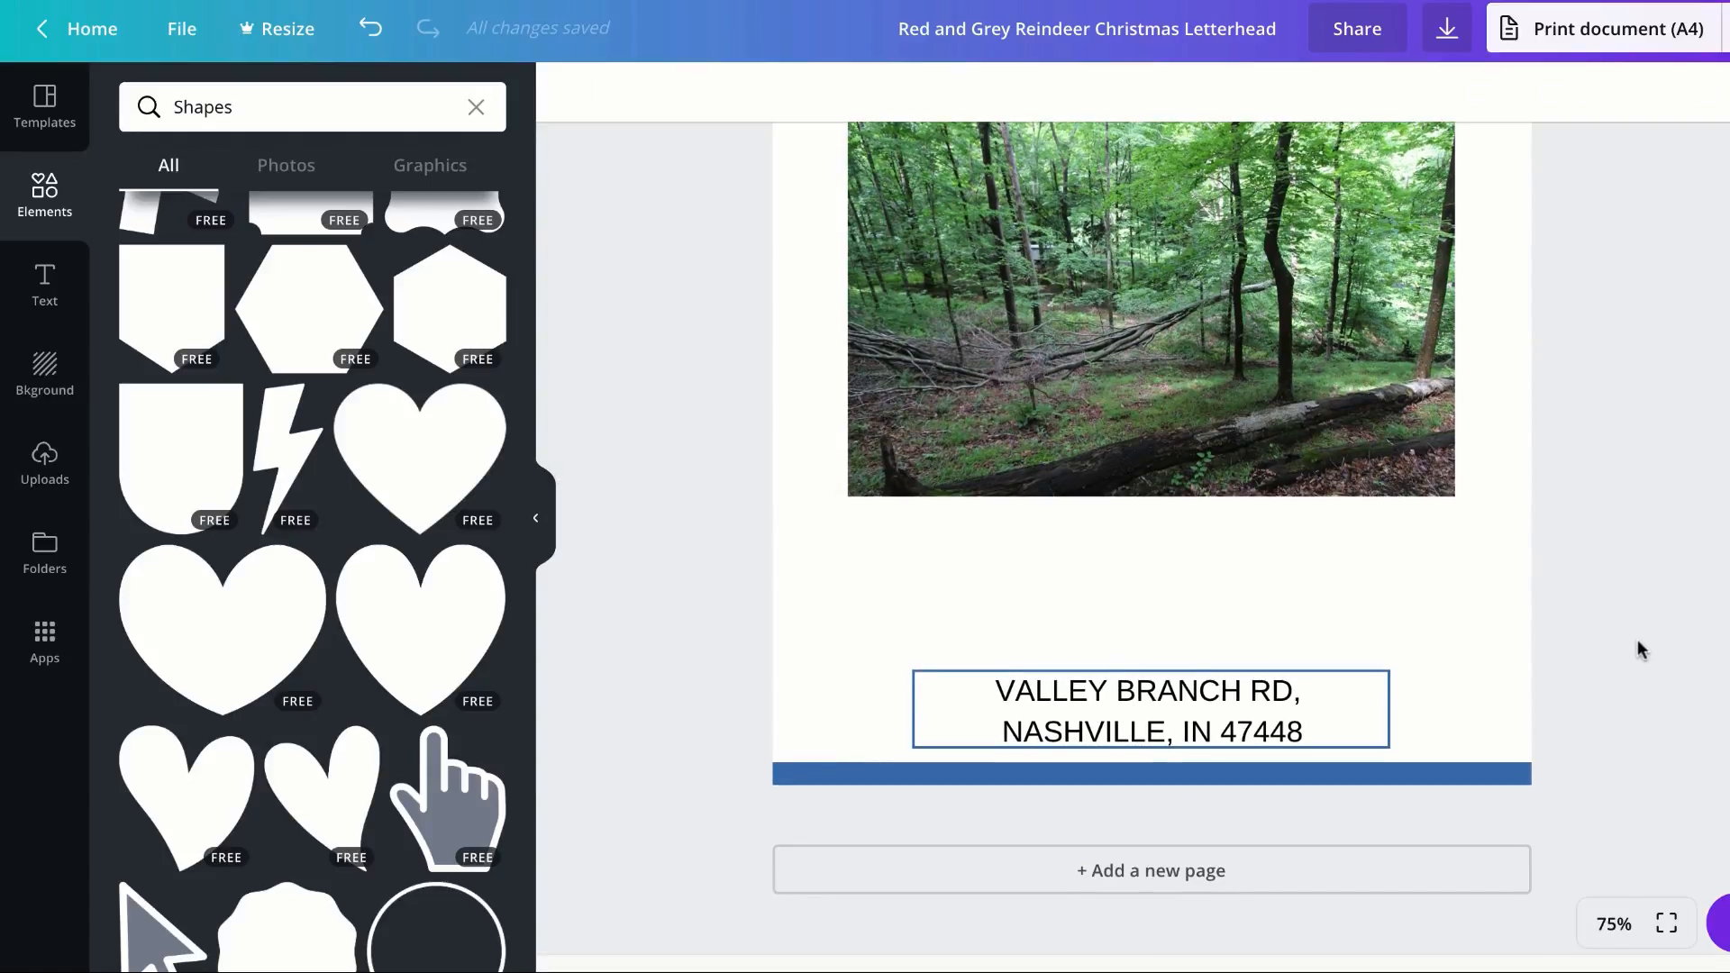
scroll(1636, 640, up, 4)
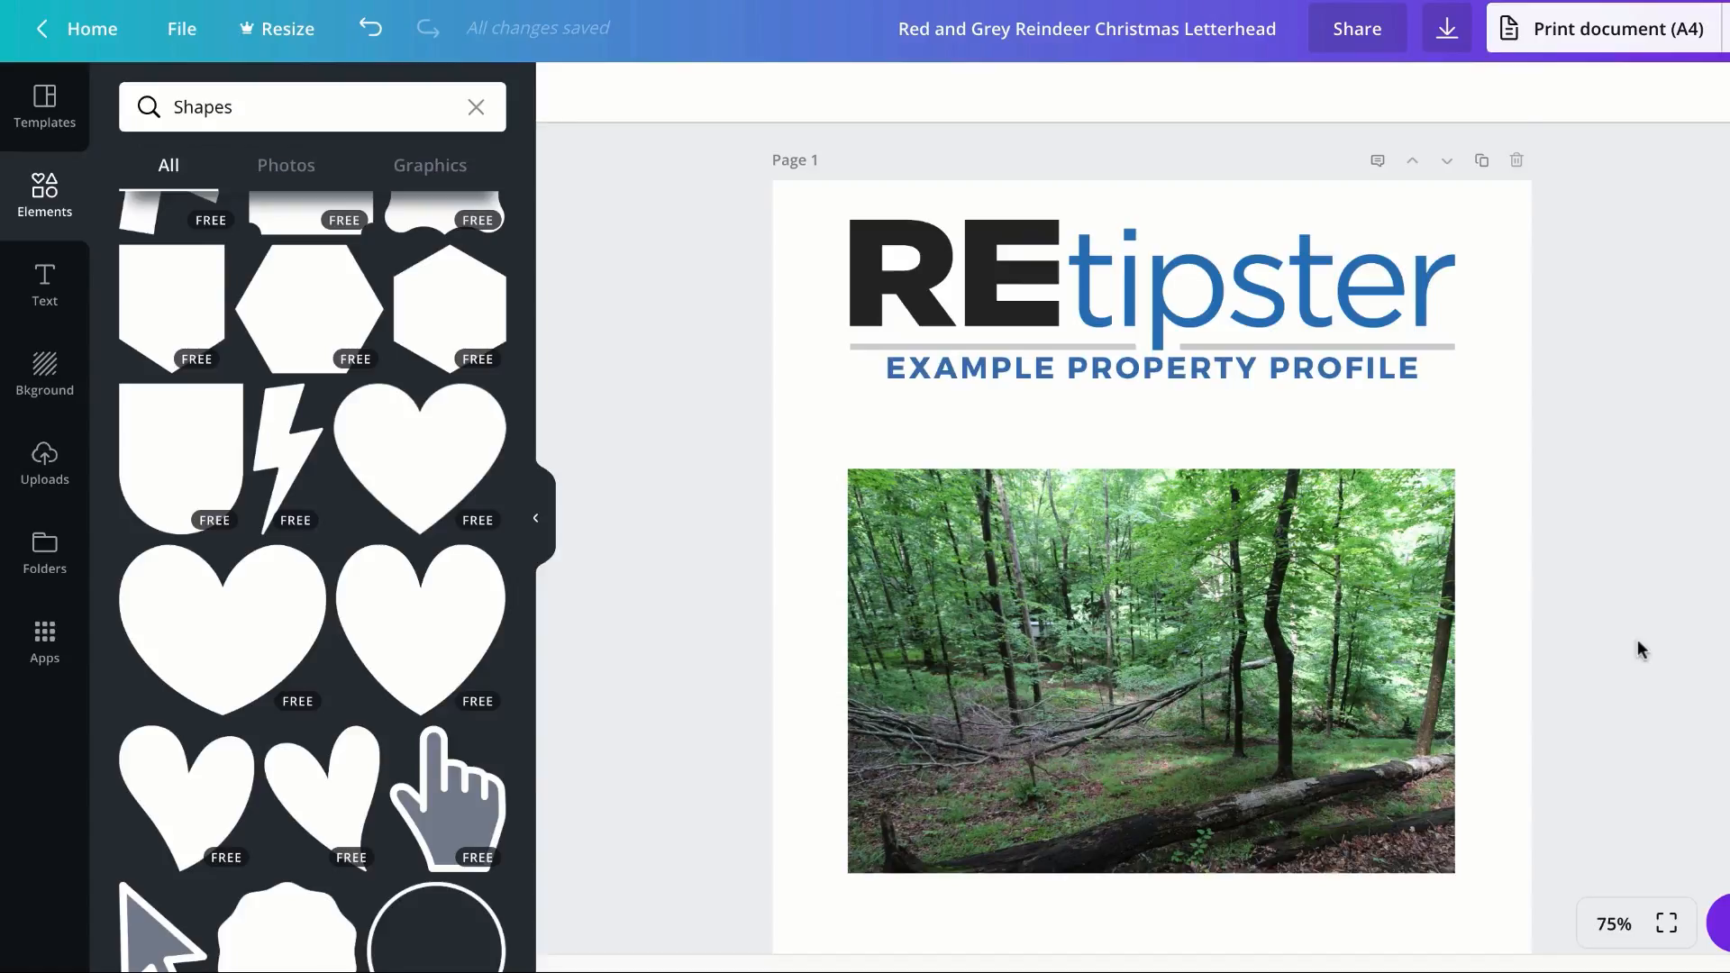
Step: Enlarge the property photo to about 776 by 517 and centre it between the page heading and the address box
click(1417, 595)
scroll(1418, 595, down, 3)
drag(1456, 555, 1551, 690)
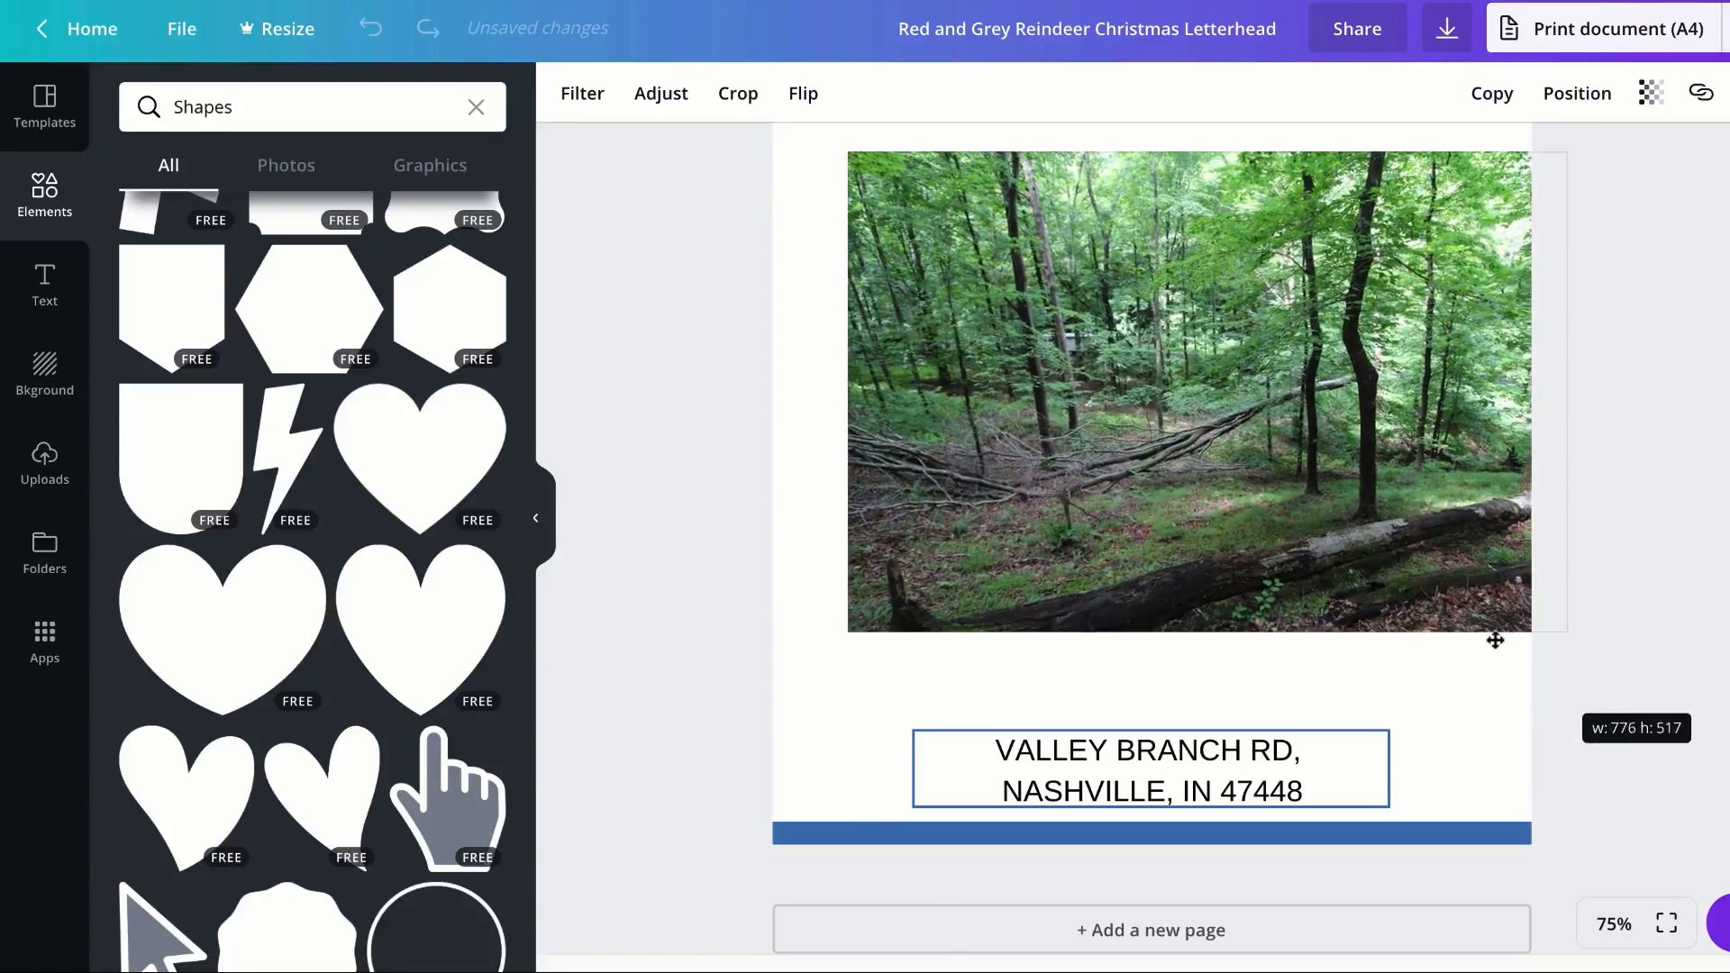
drag(1377, 491, 1321, 491)
scroll(1336, 582, up, 3)
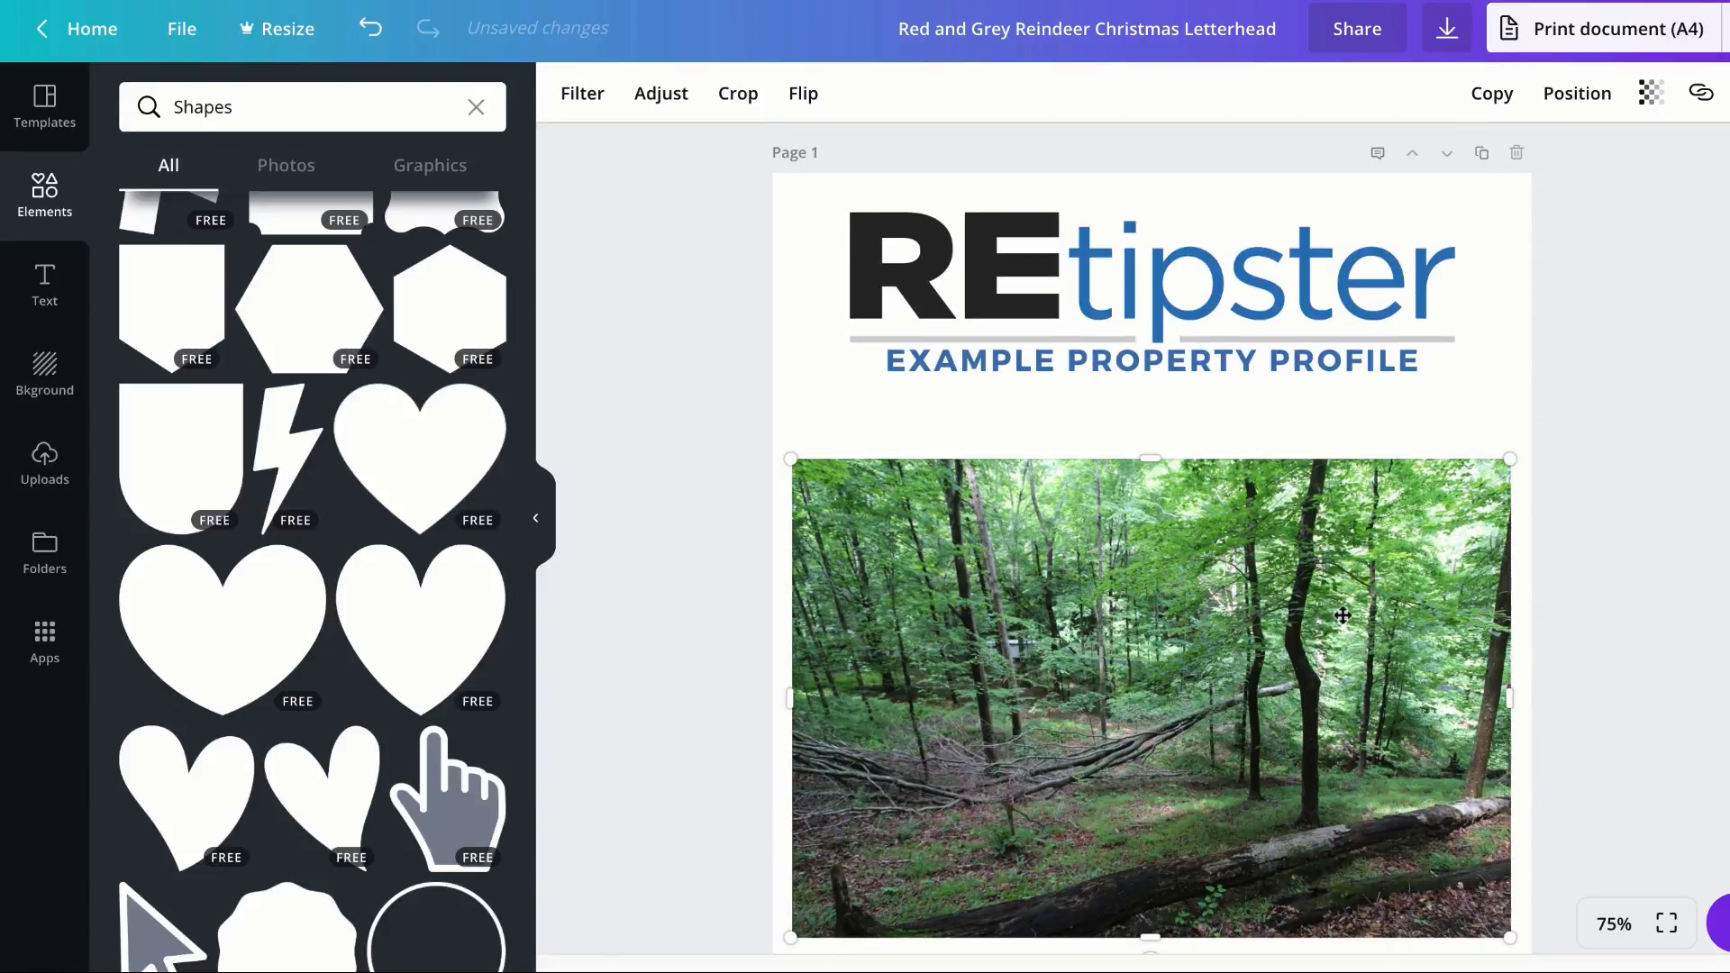
drag(1343, 615, 1340, 591)
scroll(1615, 625, down, 4)
click(1615, 625)
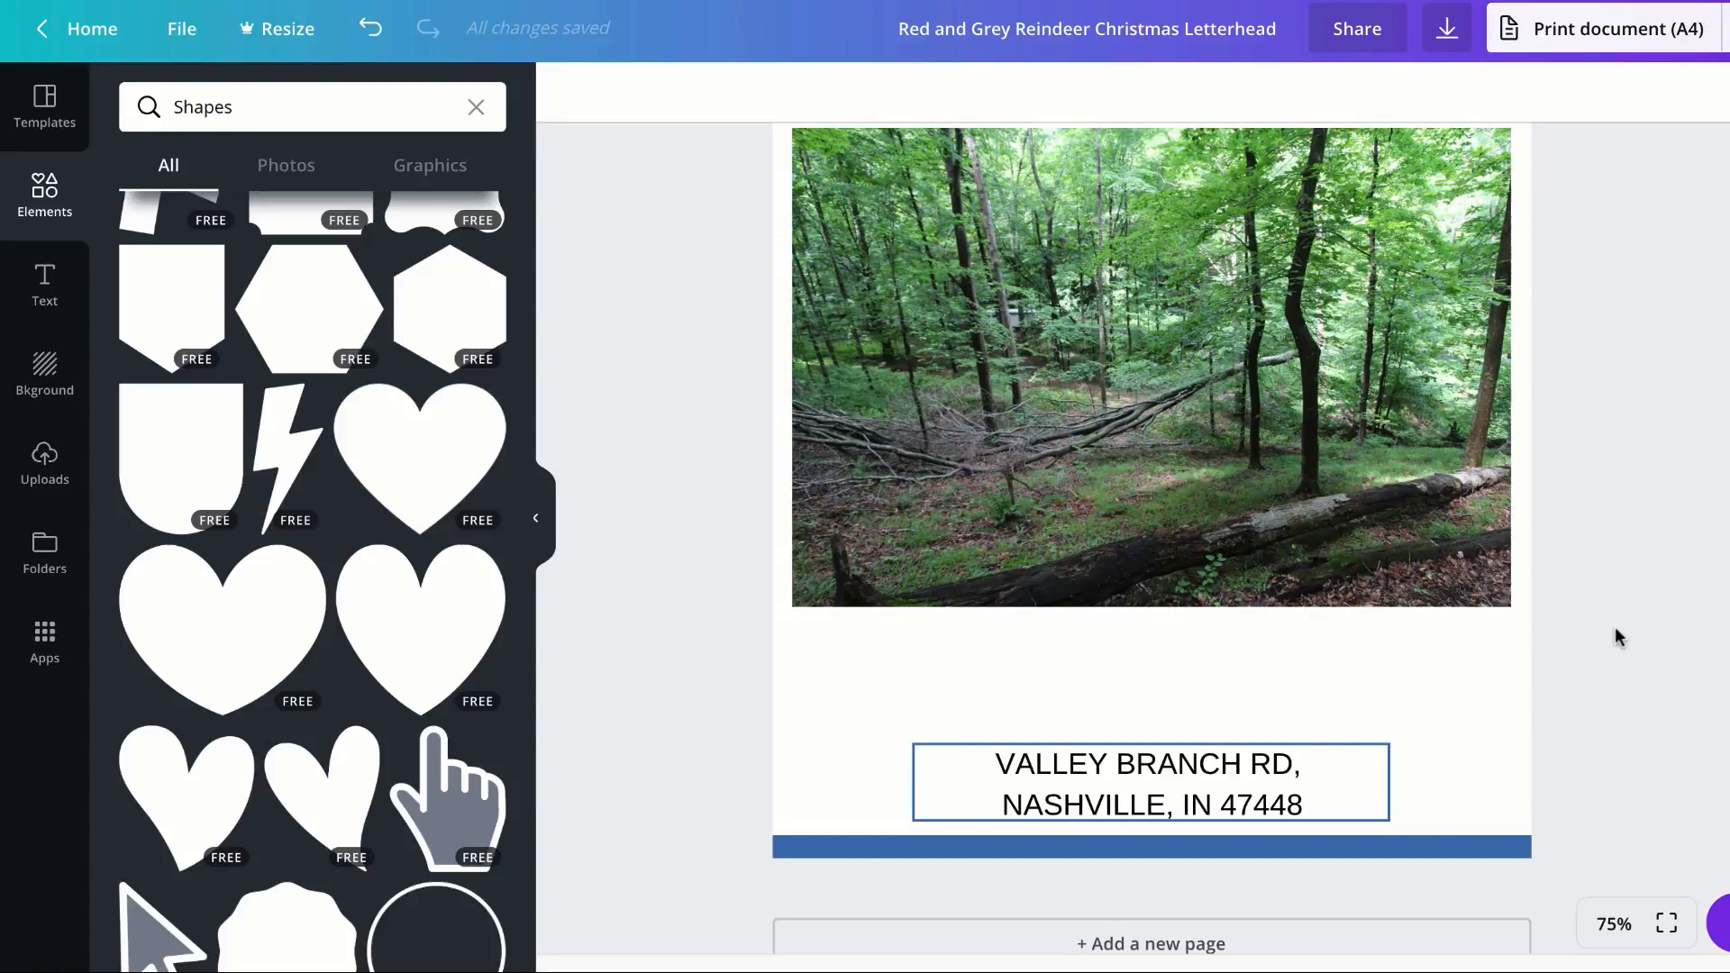
Step: Duplicate the finished cover page five times to make a six-page document
scroll(1371, 513, up, 3)
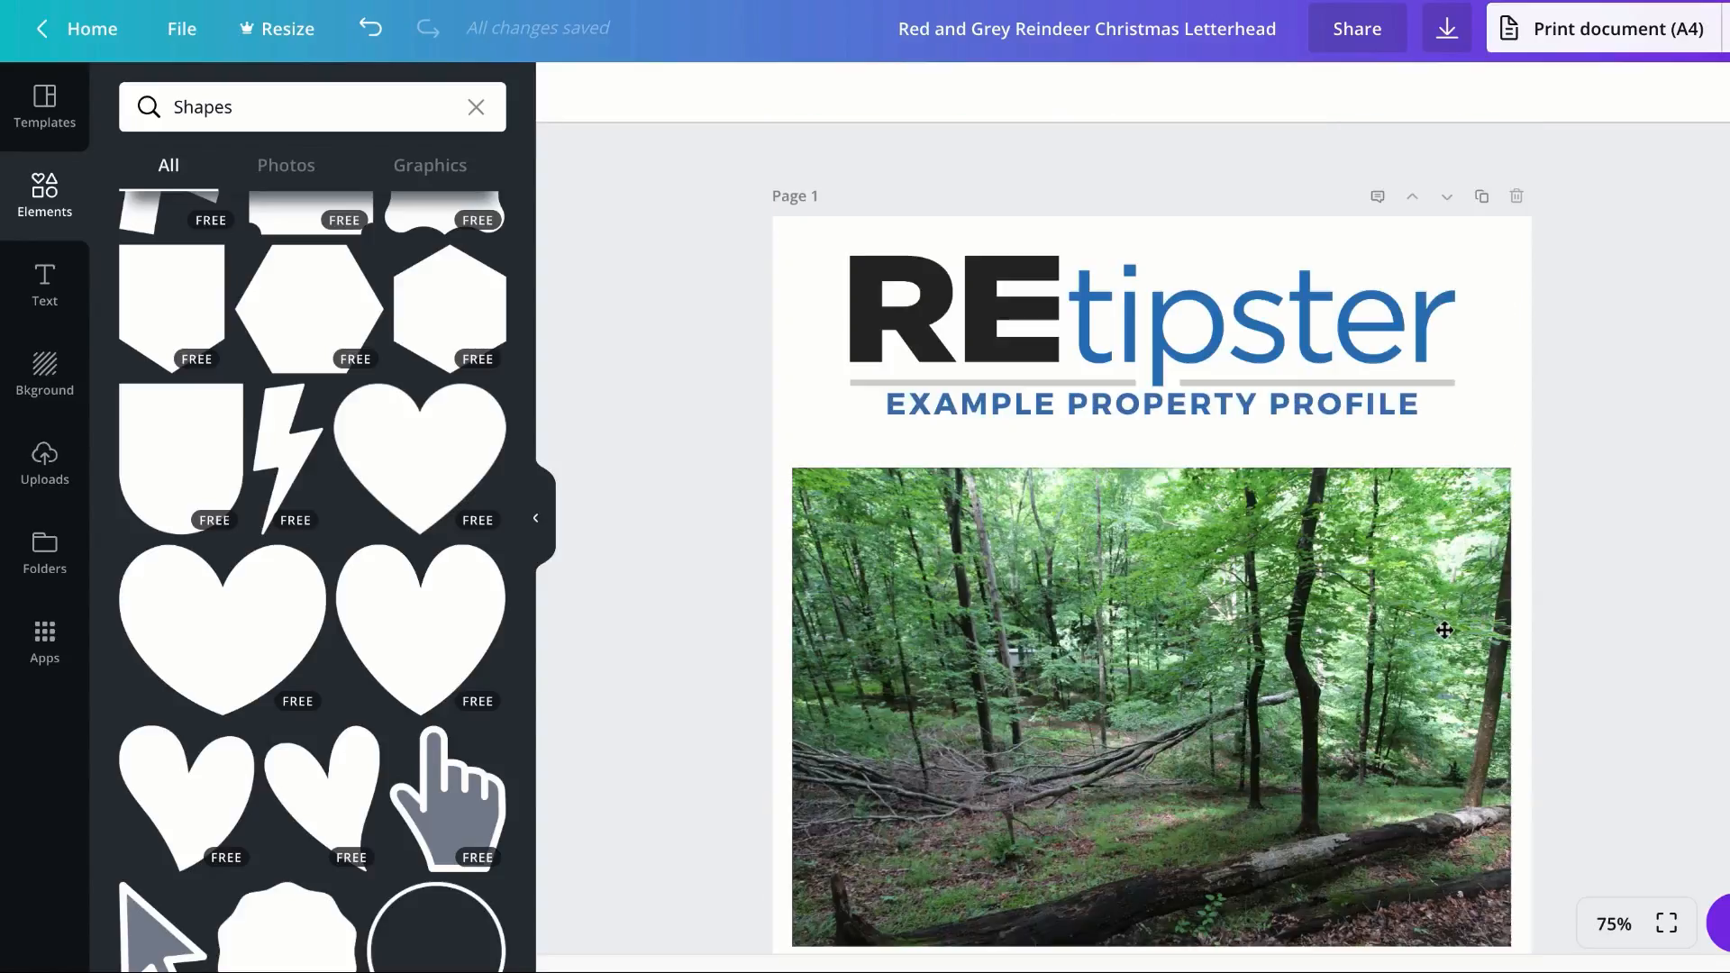
scroll(1444, 629, down, 3)
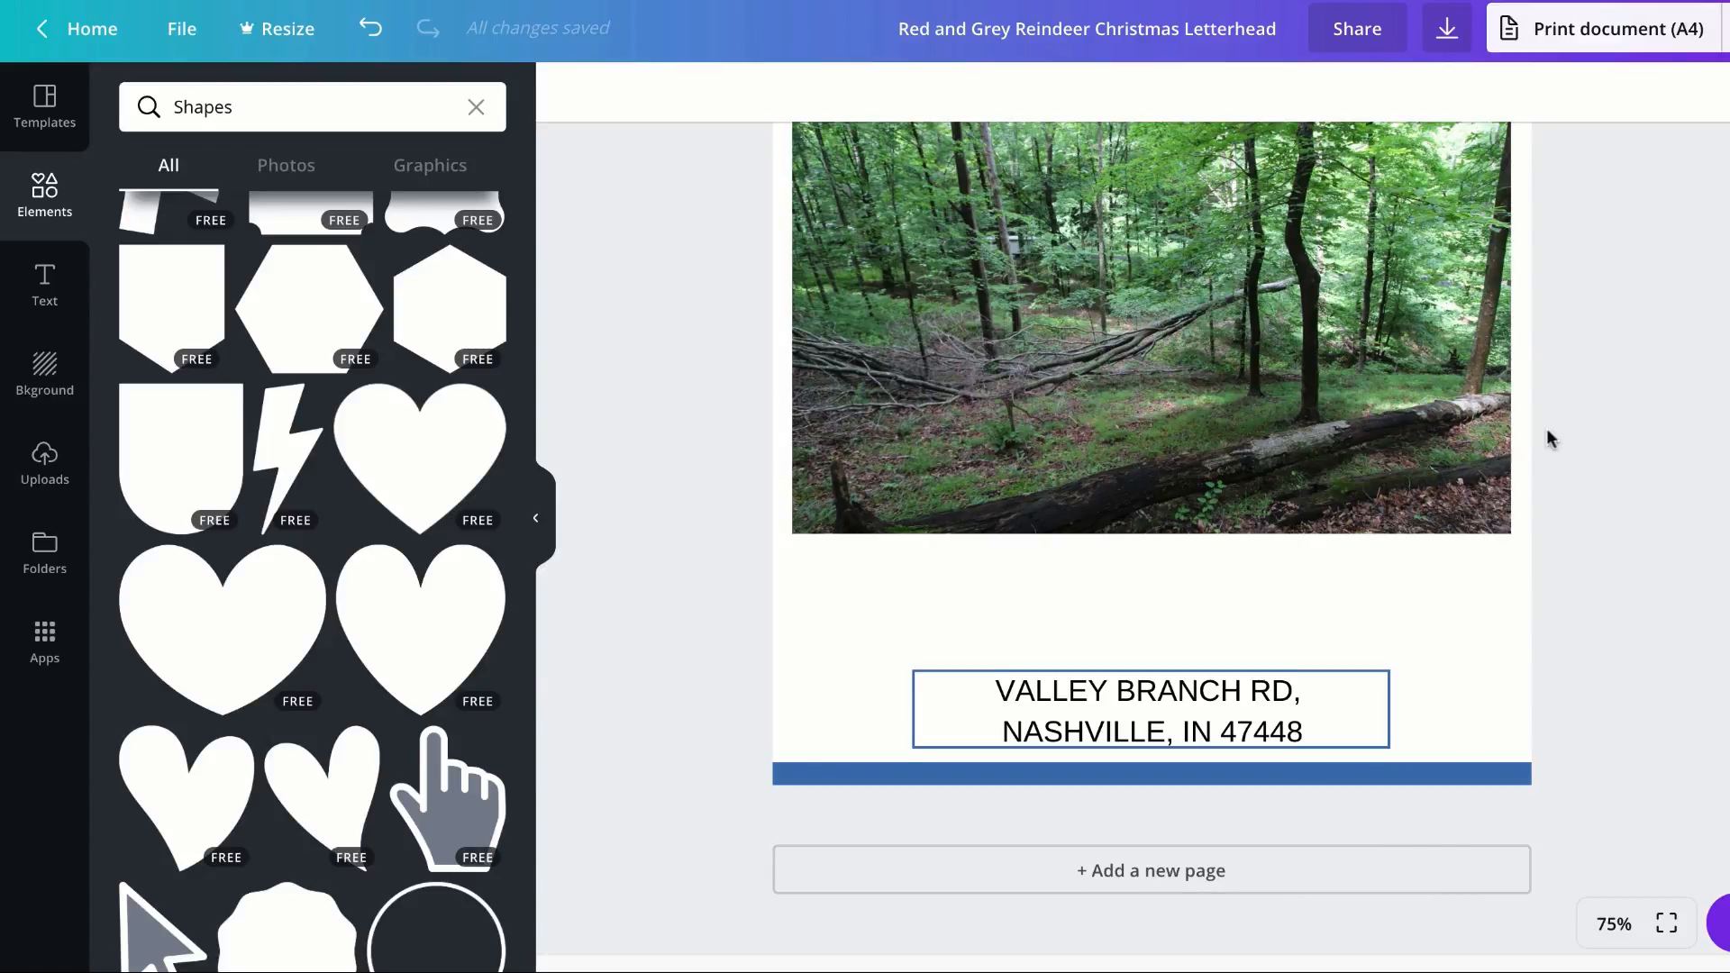
scroll(1559, 522, up, 4)
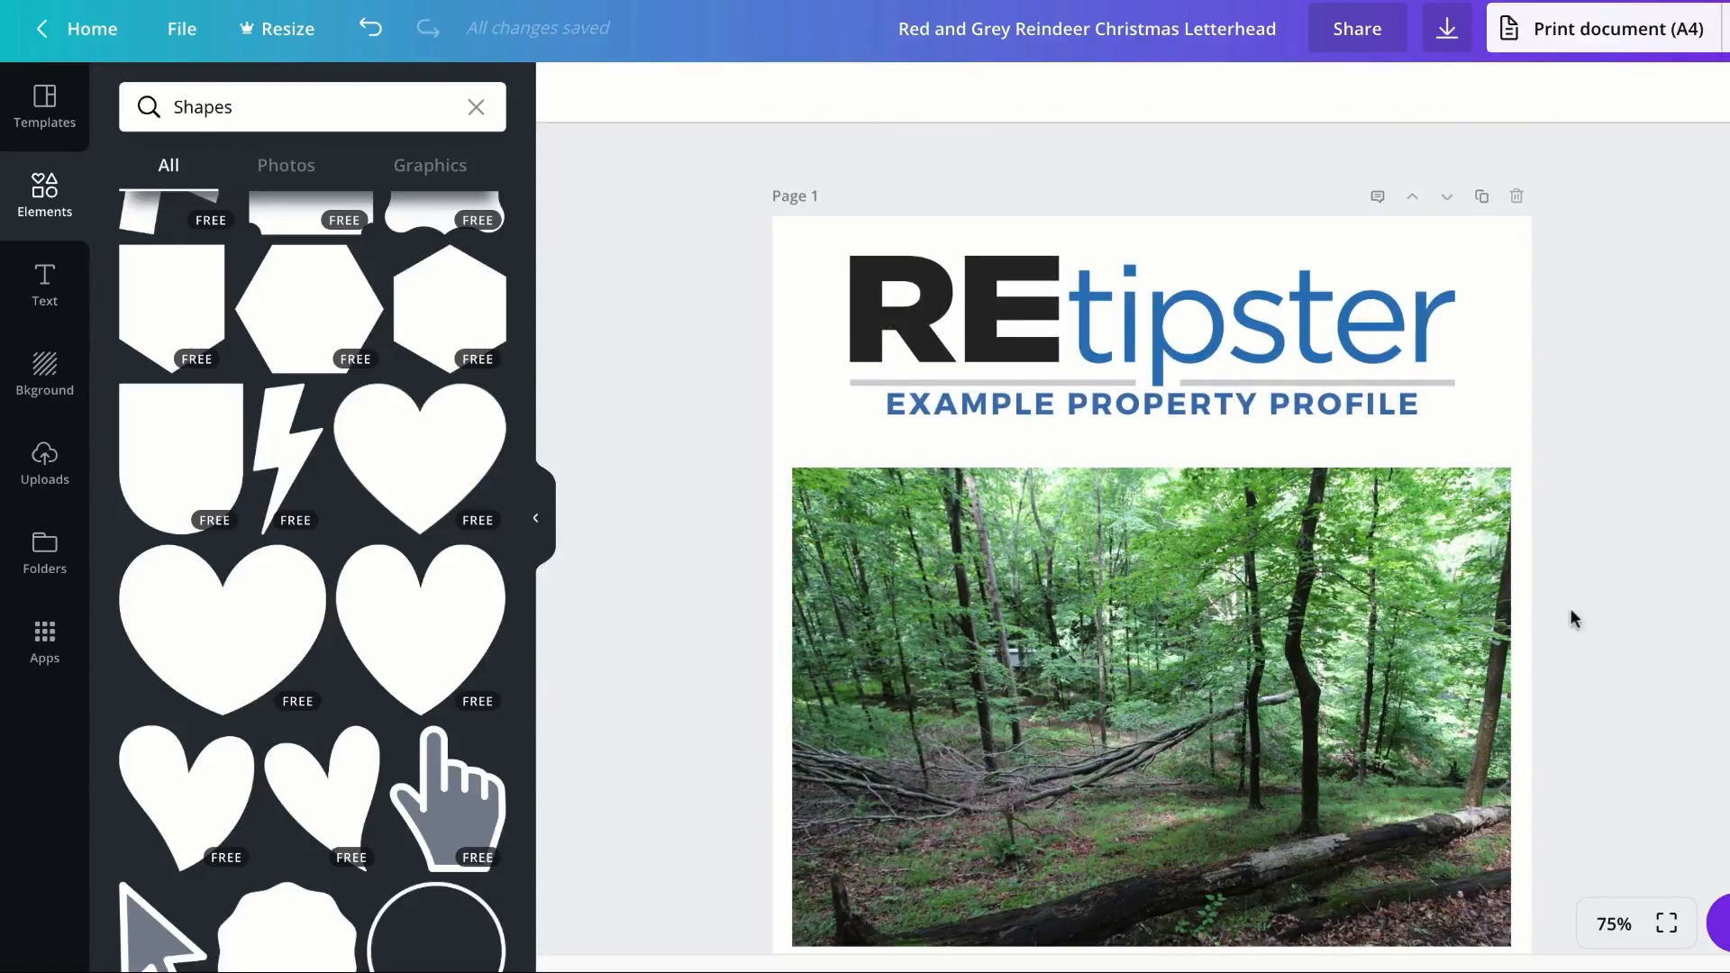
click(1482, 198)
click(1482, 198)
click(1482, 198)
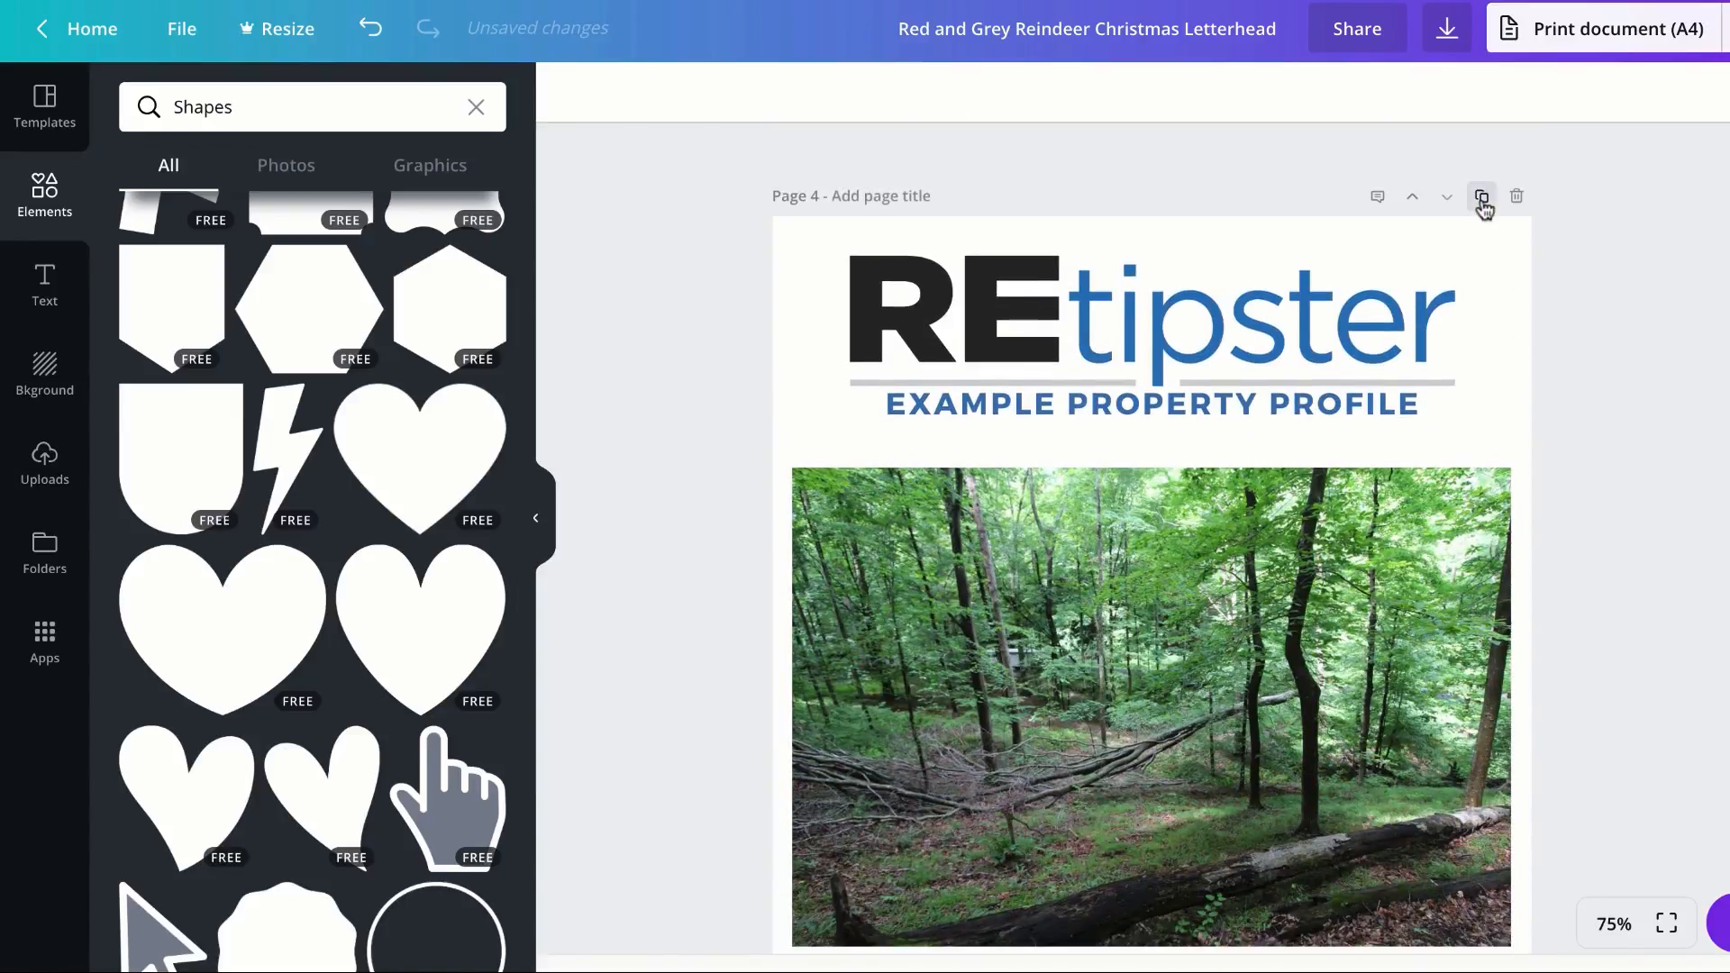
click(1483, 199)
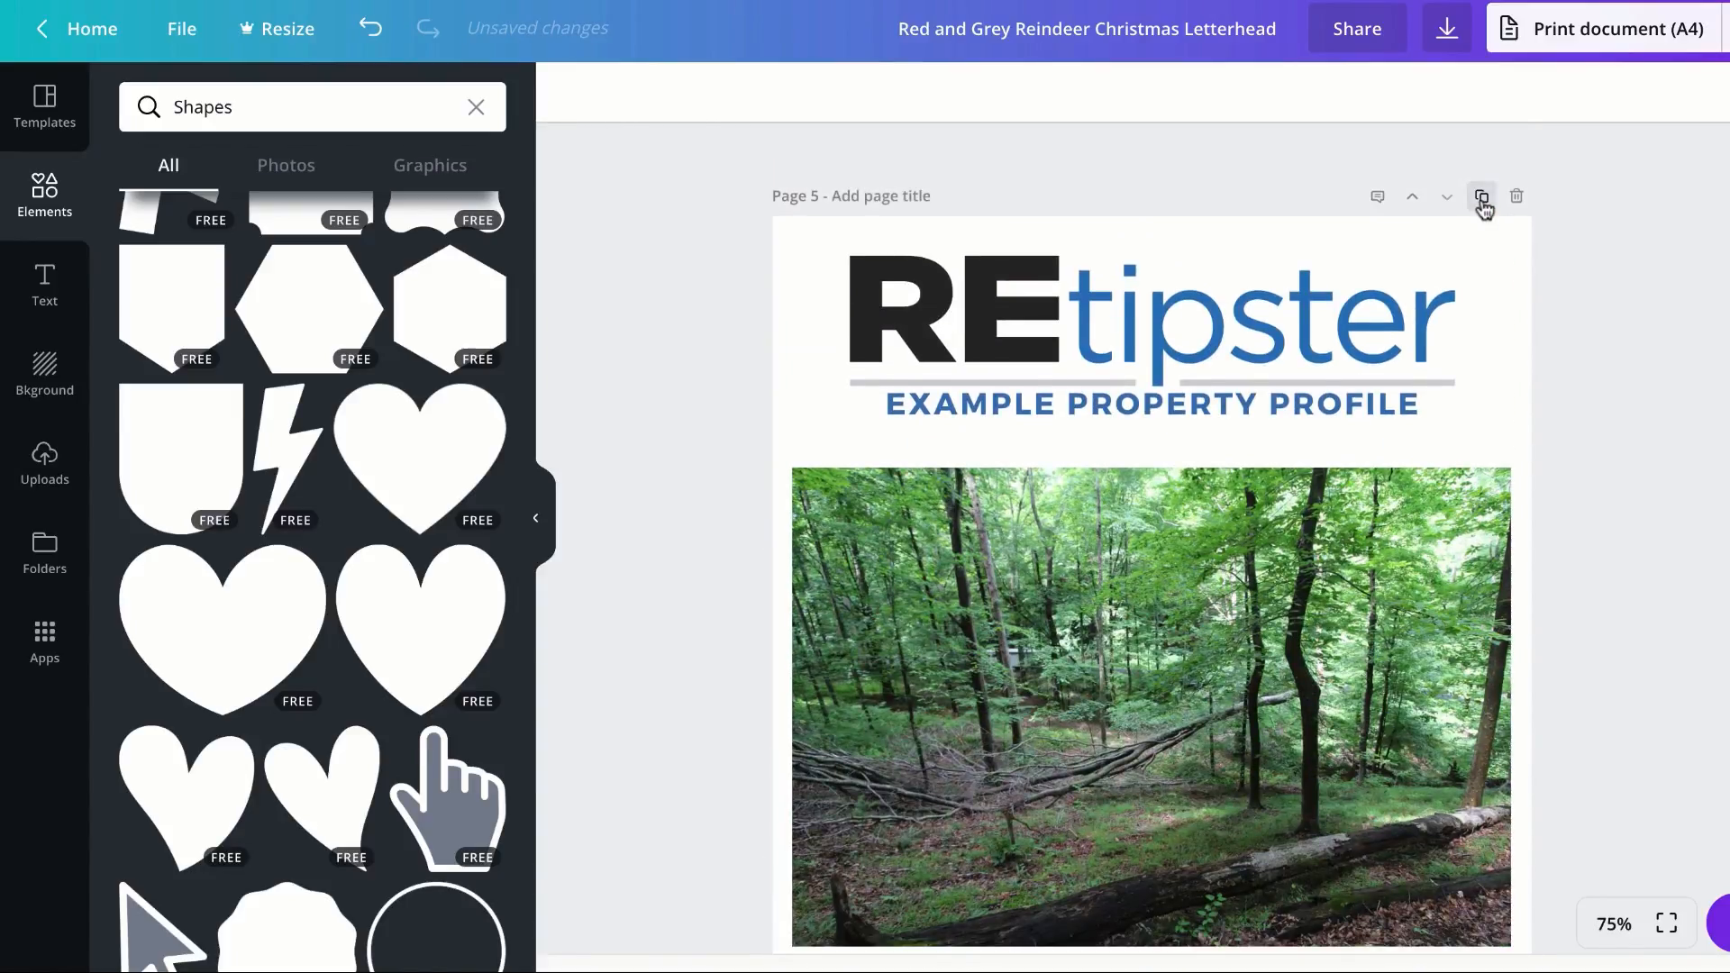
click(1482, 199)
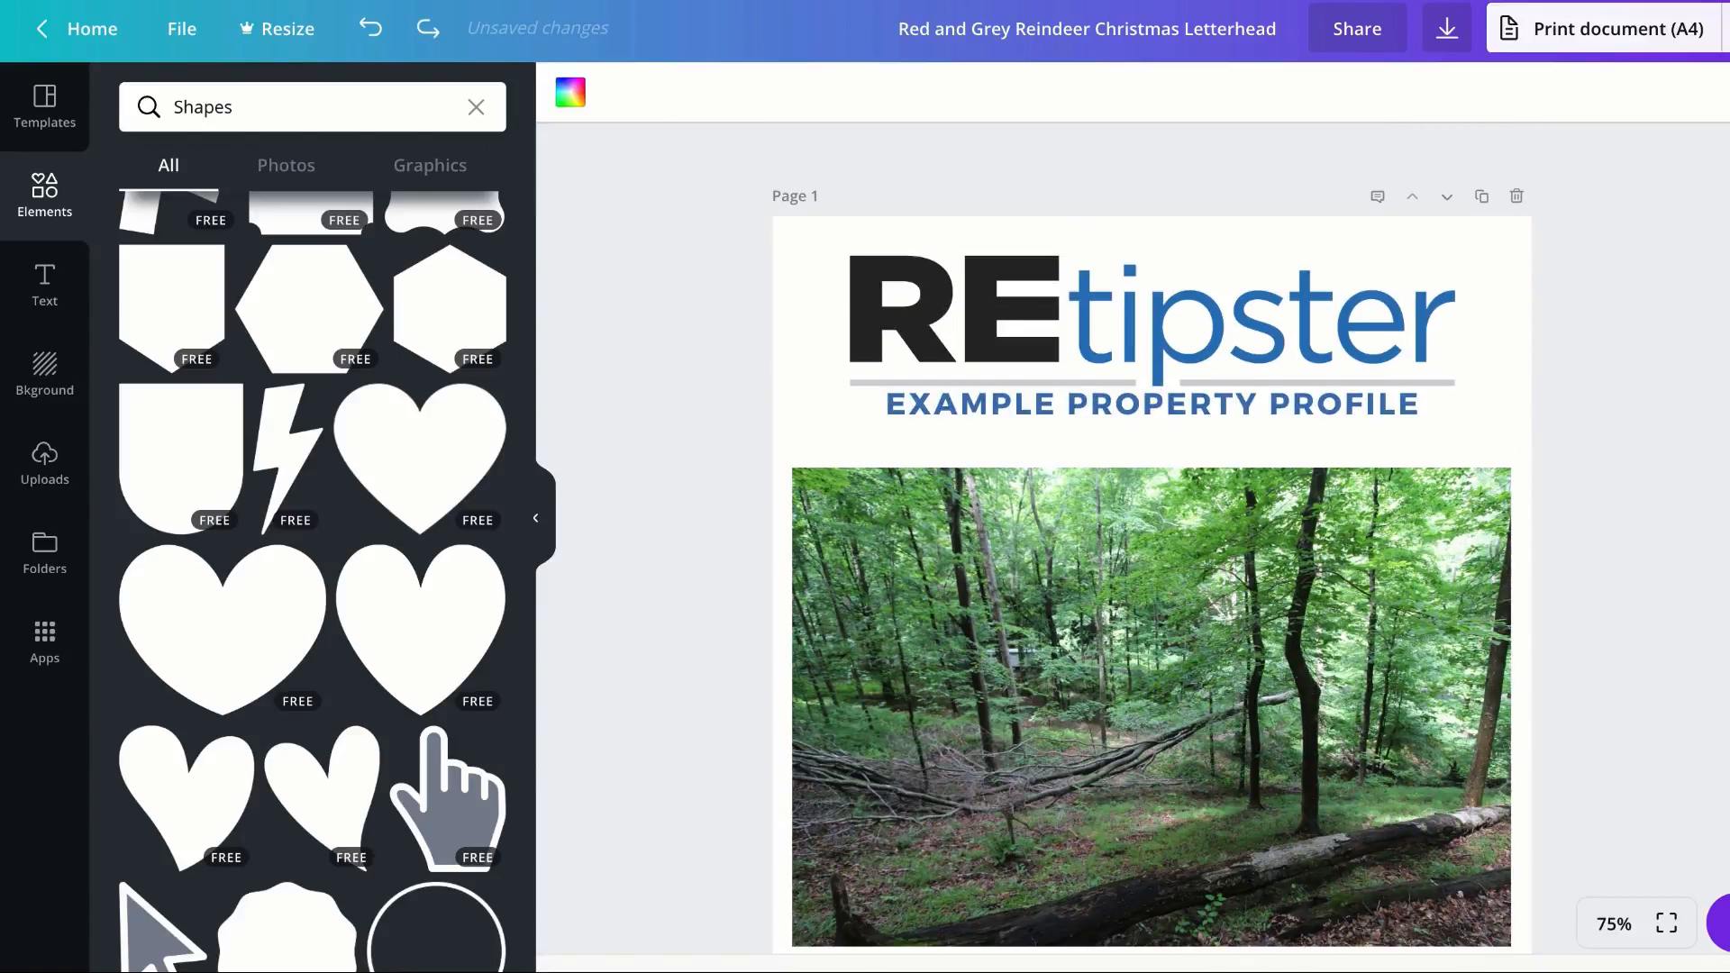
Step: Replace the subtitle under the logo on page 2 with PROPERTY OVERVIEW
scroll(1572, 483, down, 10)
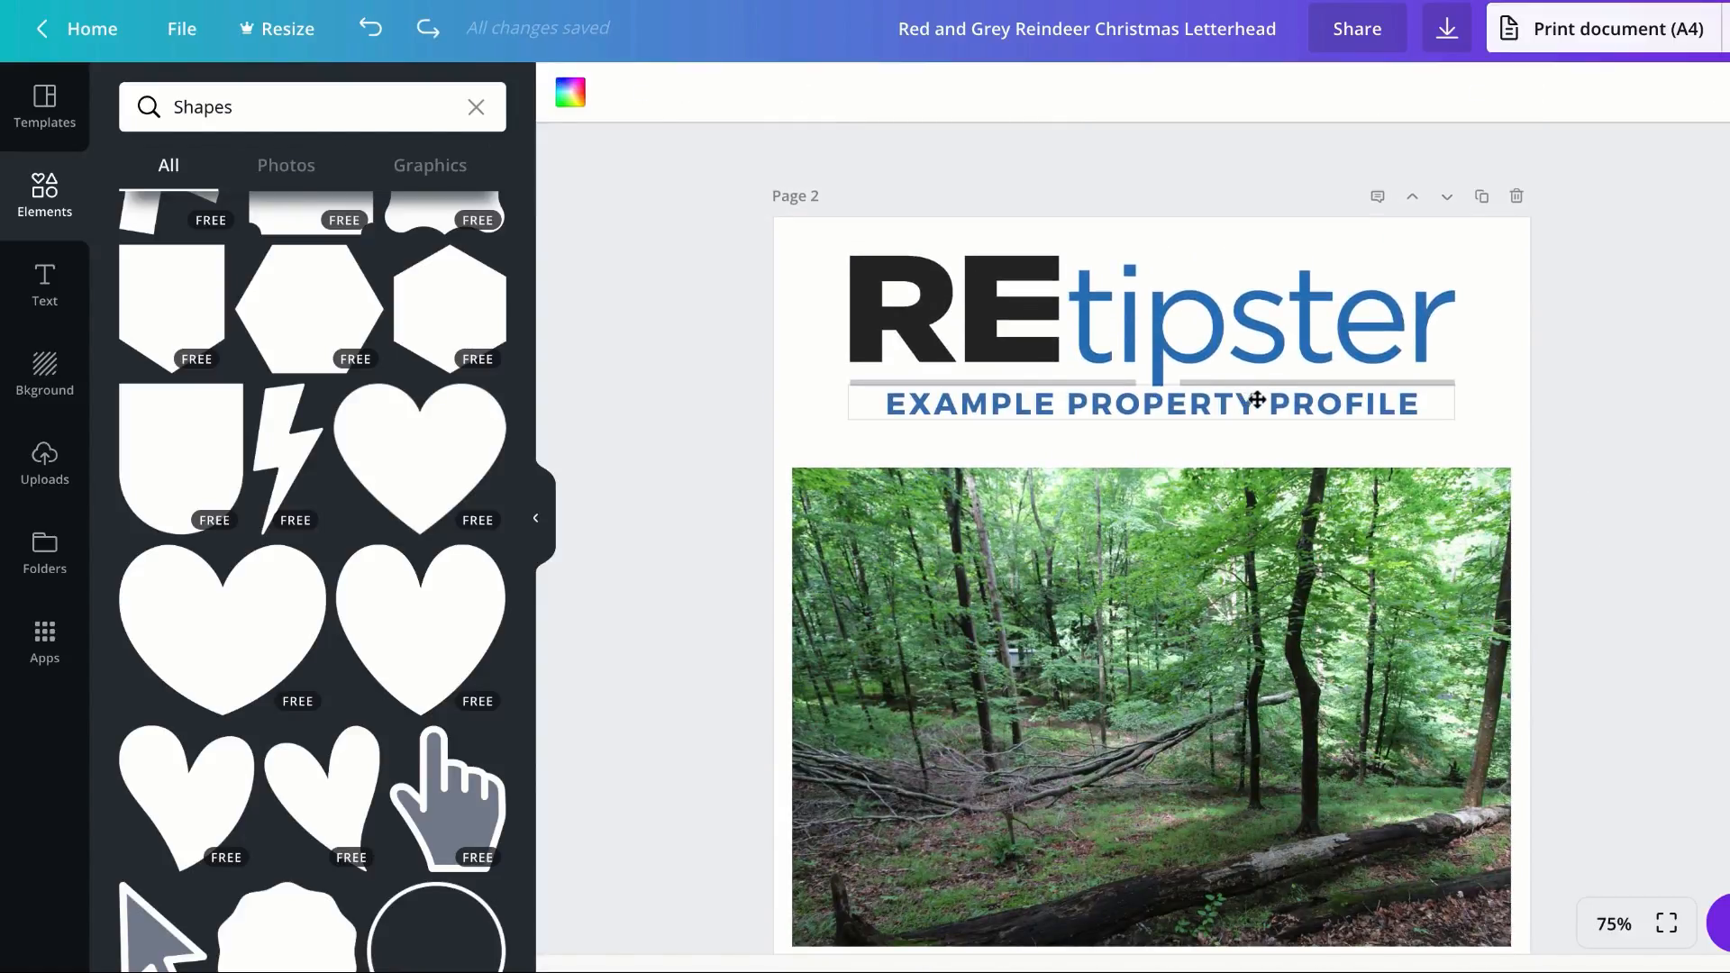
double_click(1257, 399)
drag(1428, 396, 877, 398)
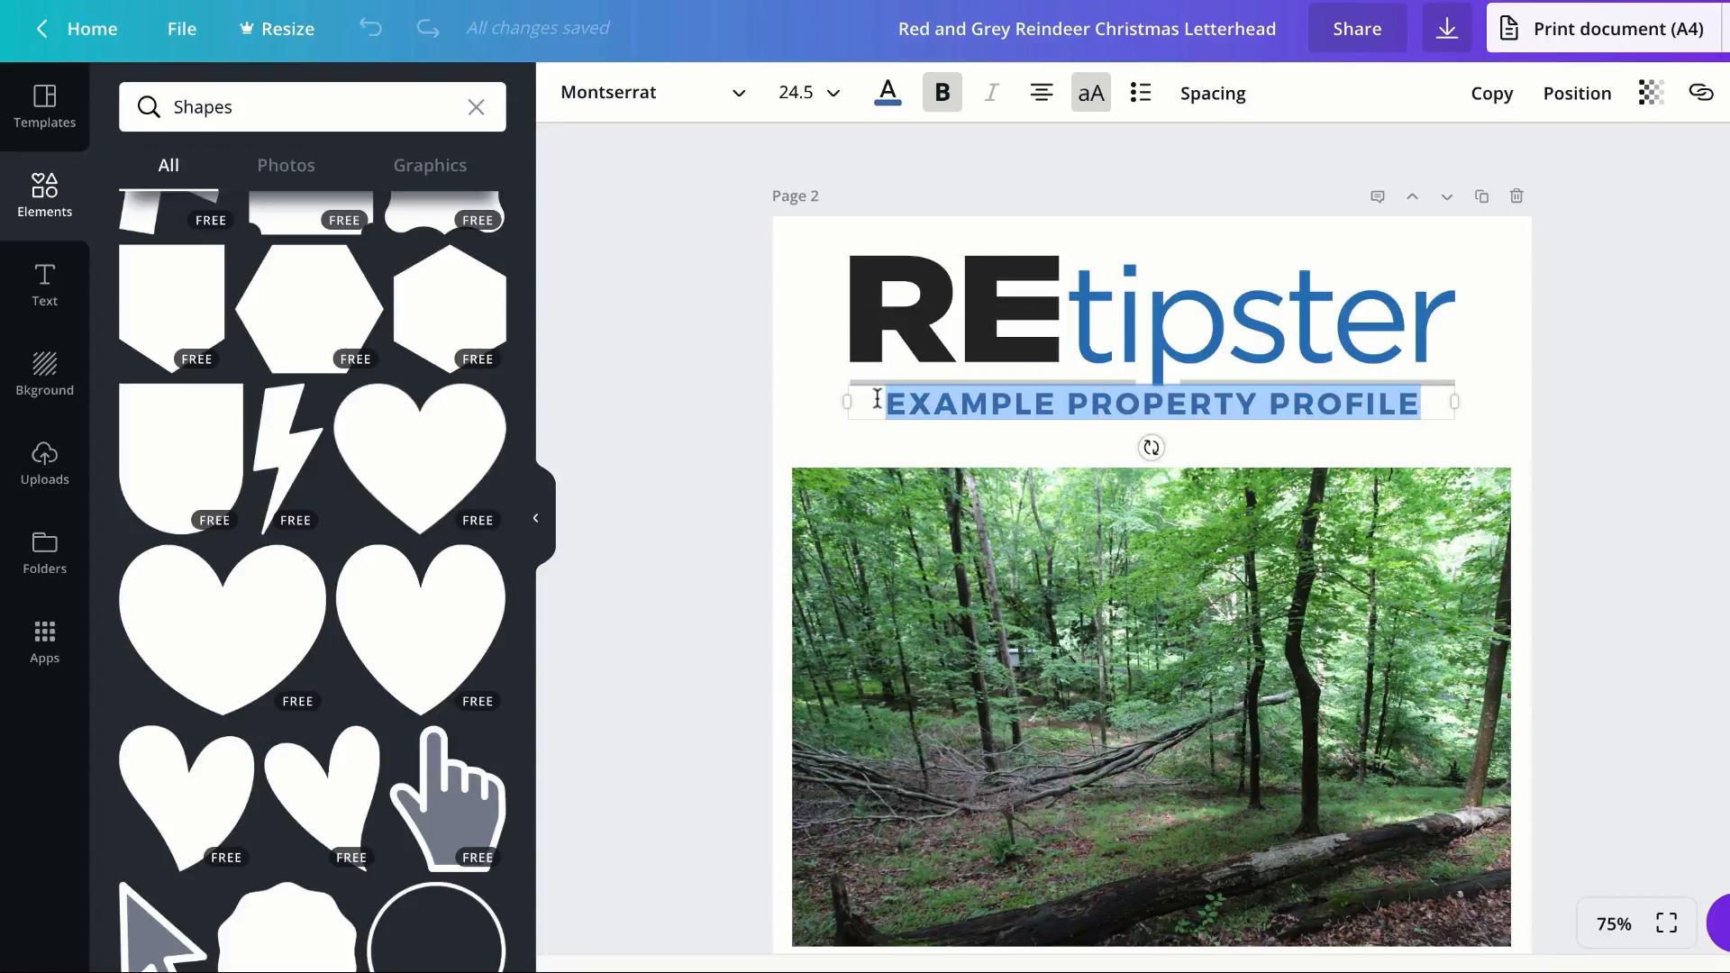
key(ctrl+v)
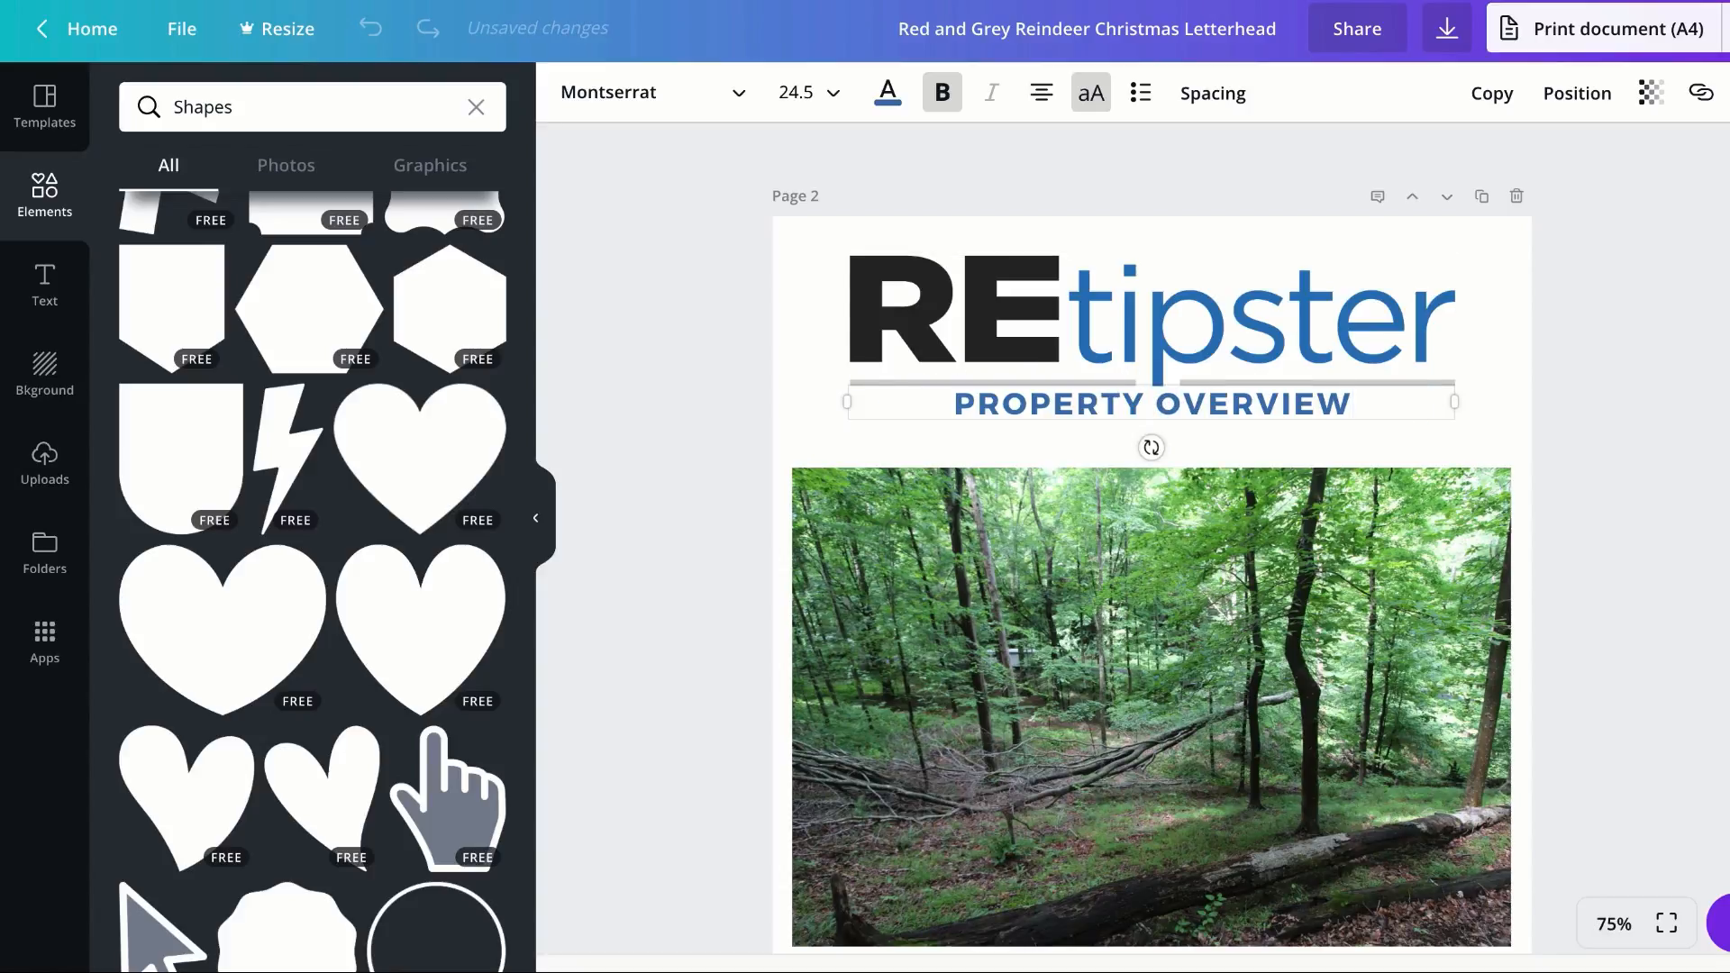
Step: Replace the subtitle under the logo on page 4 with MARKETING ACTIVITY/ COMPS
scroll(1171, 478, down, 10)
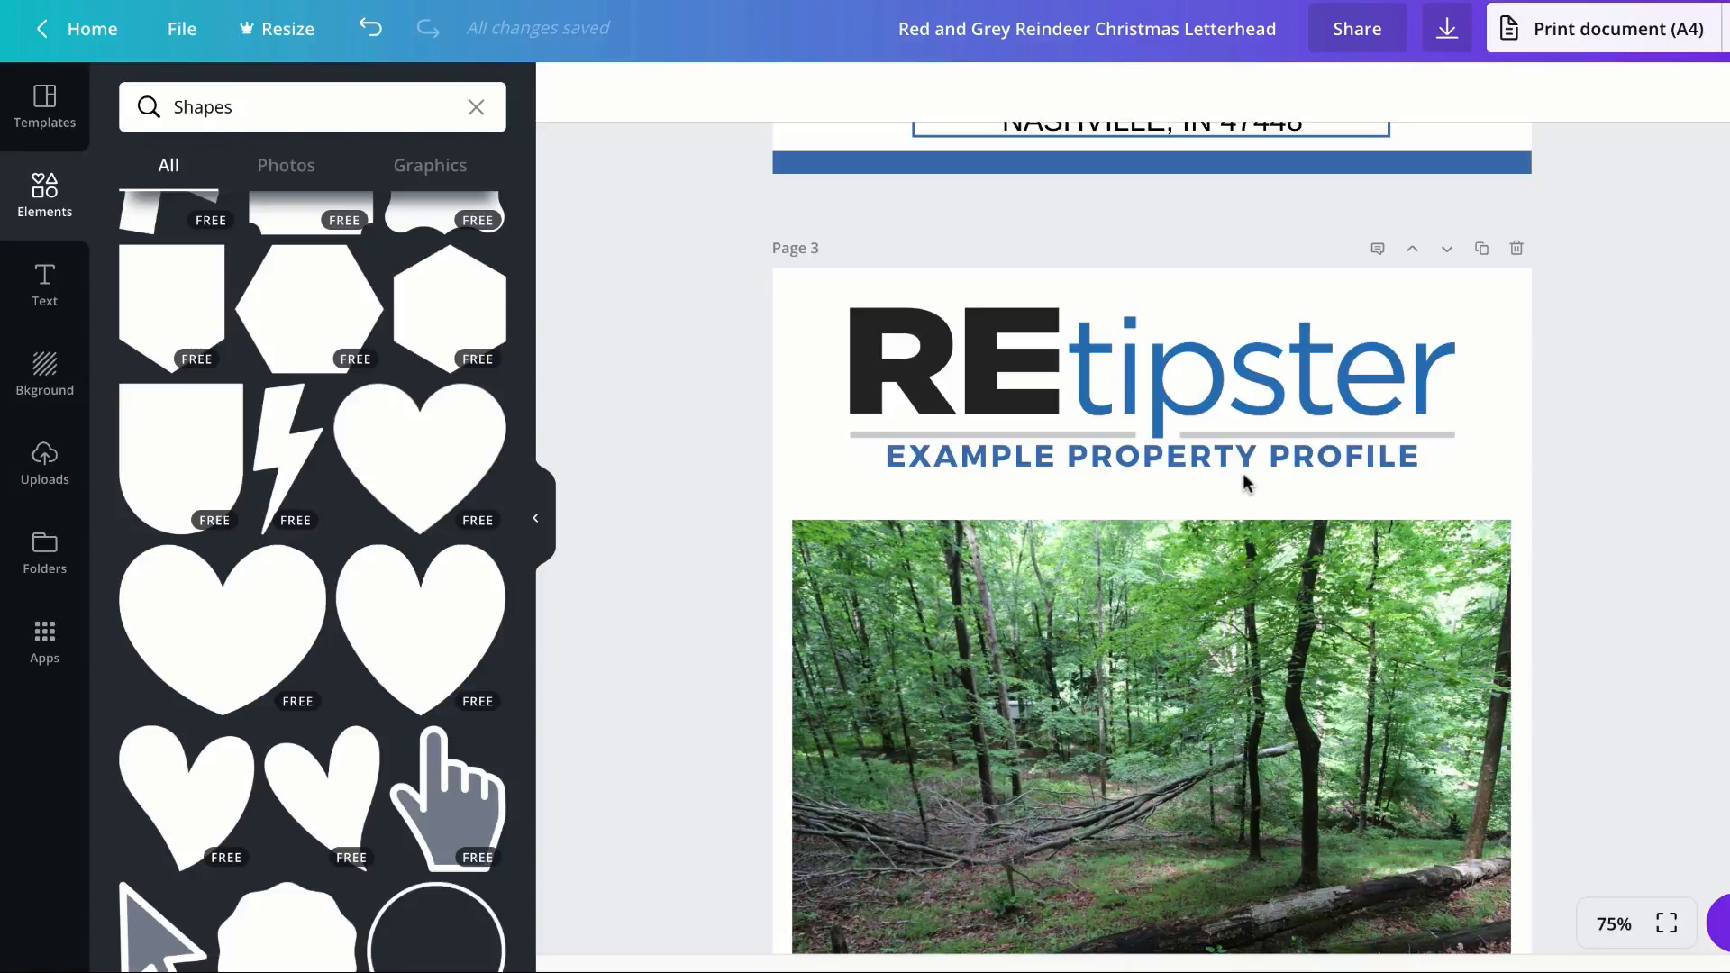
scroll(1260, 477, down, 10)
click(1266, 385)
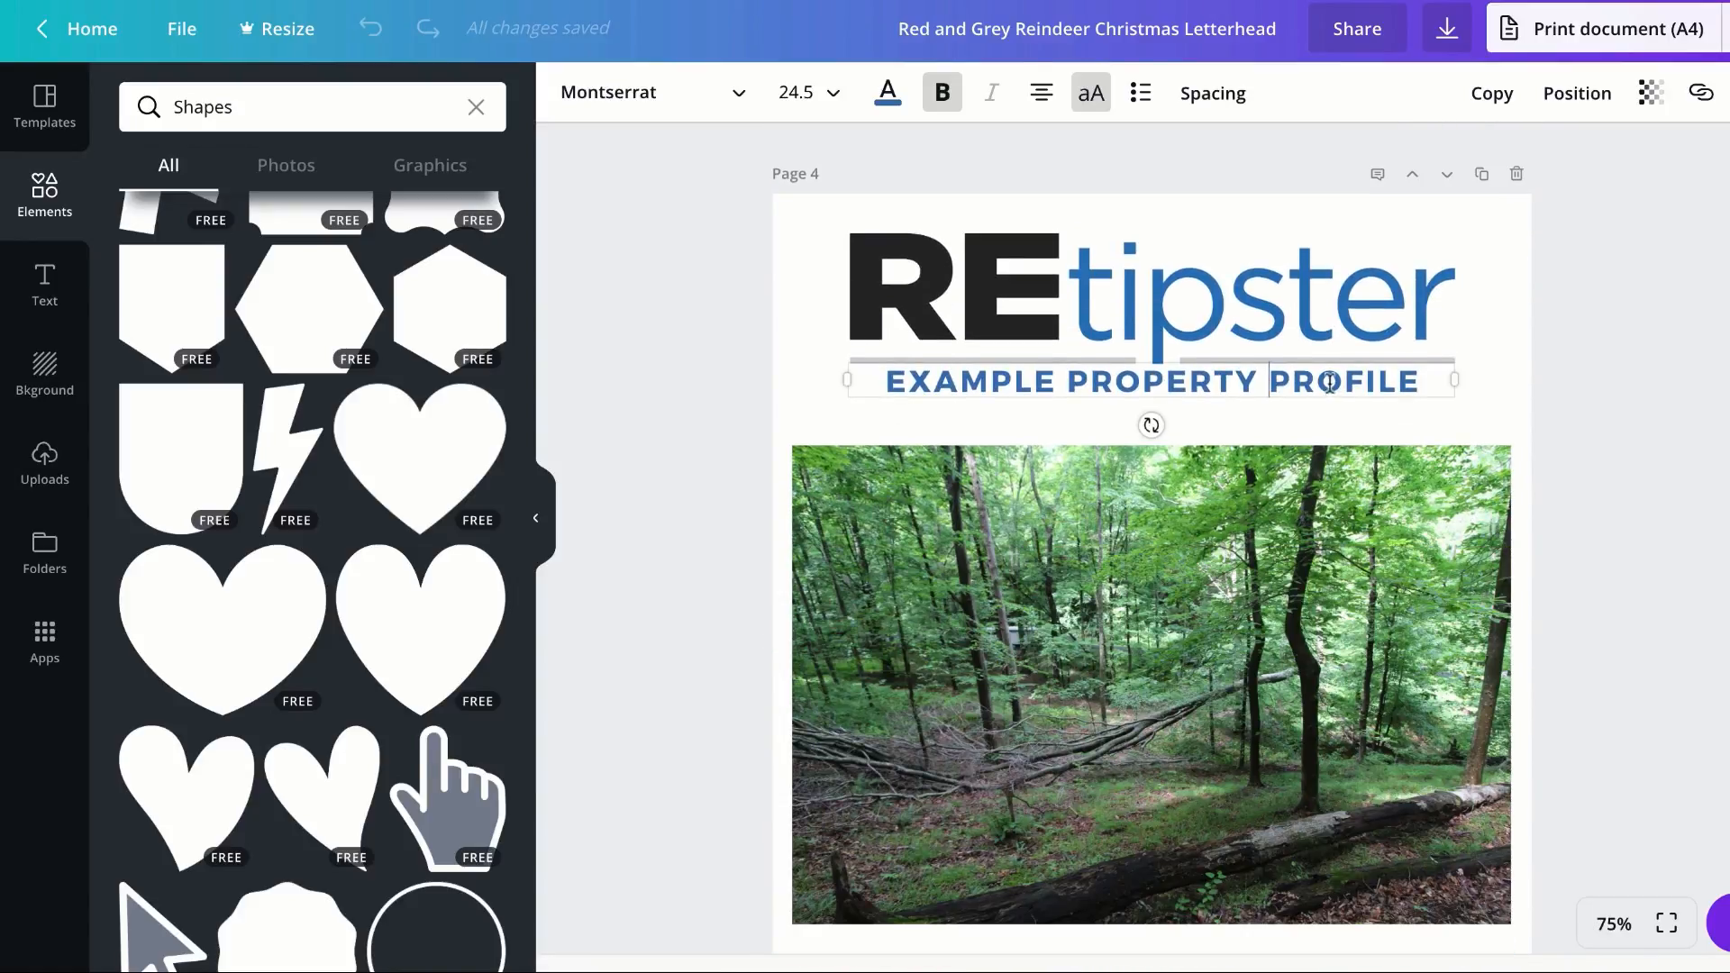
key(ctrl+a)
text(MARKE)
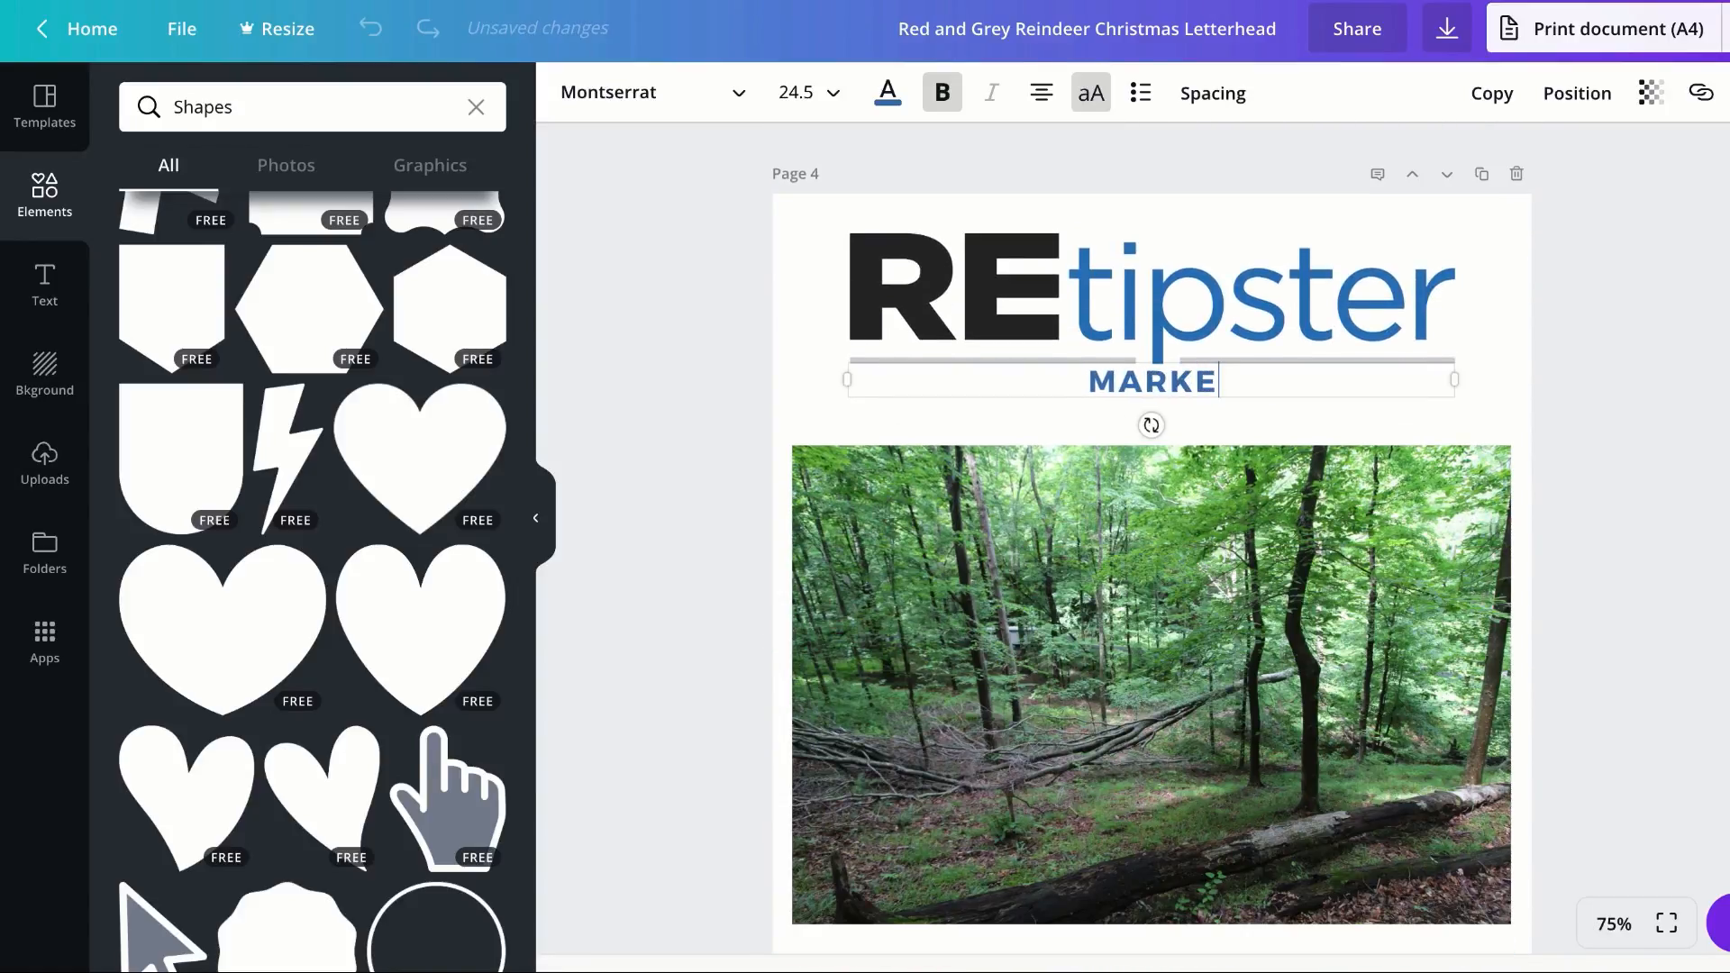
text(TING ACTIVITY/ COMPSA)
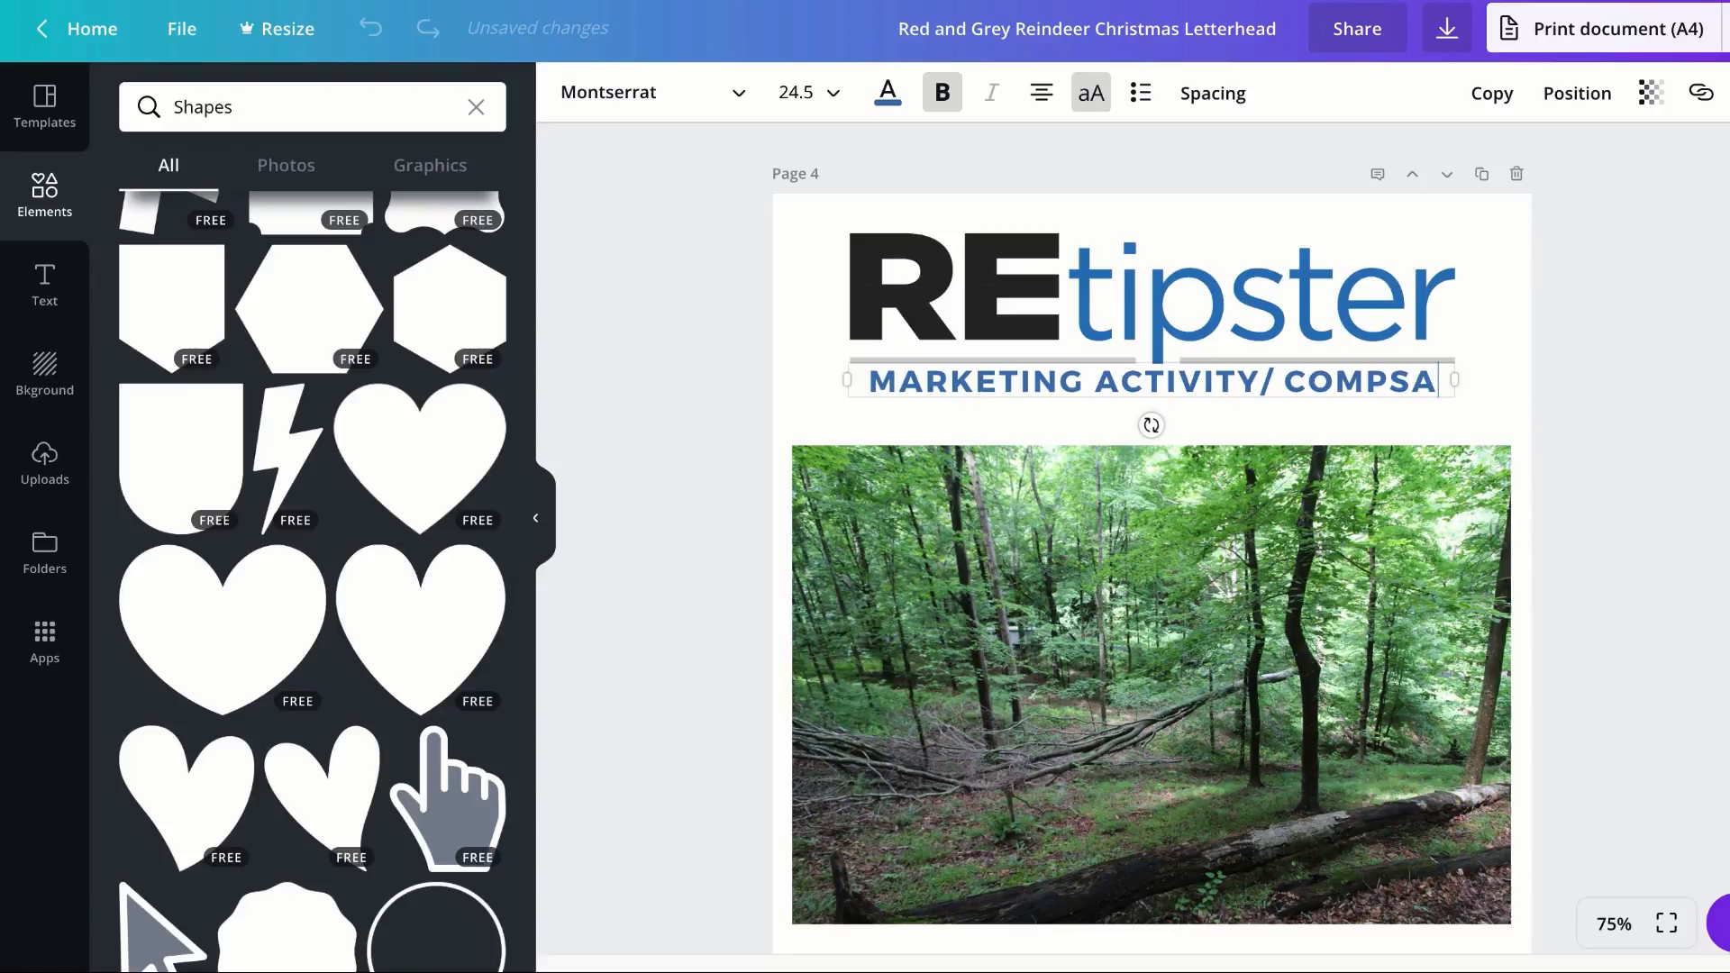
key(BackSpace)
Step: Change the subtitle under the logo on page 5 to TAX REPORT
scroll(737, 401, down, 10)
double_click(876, 415)
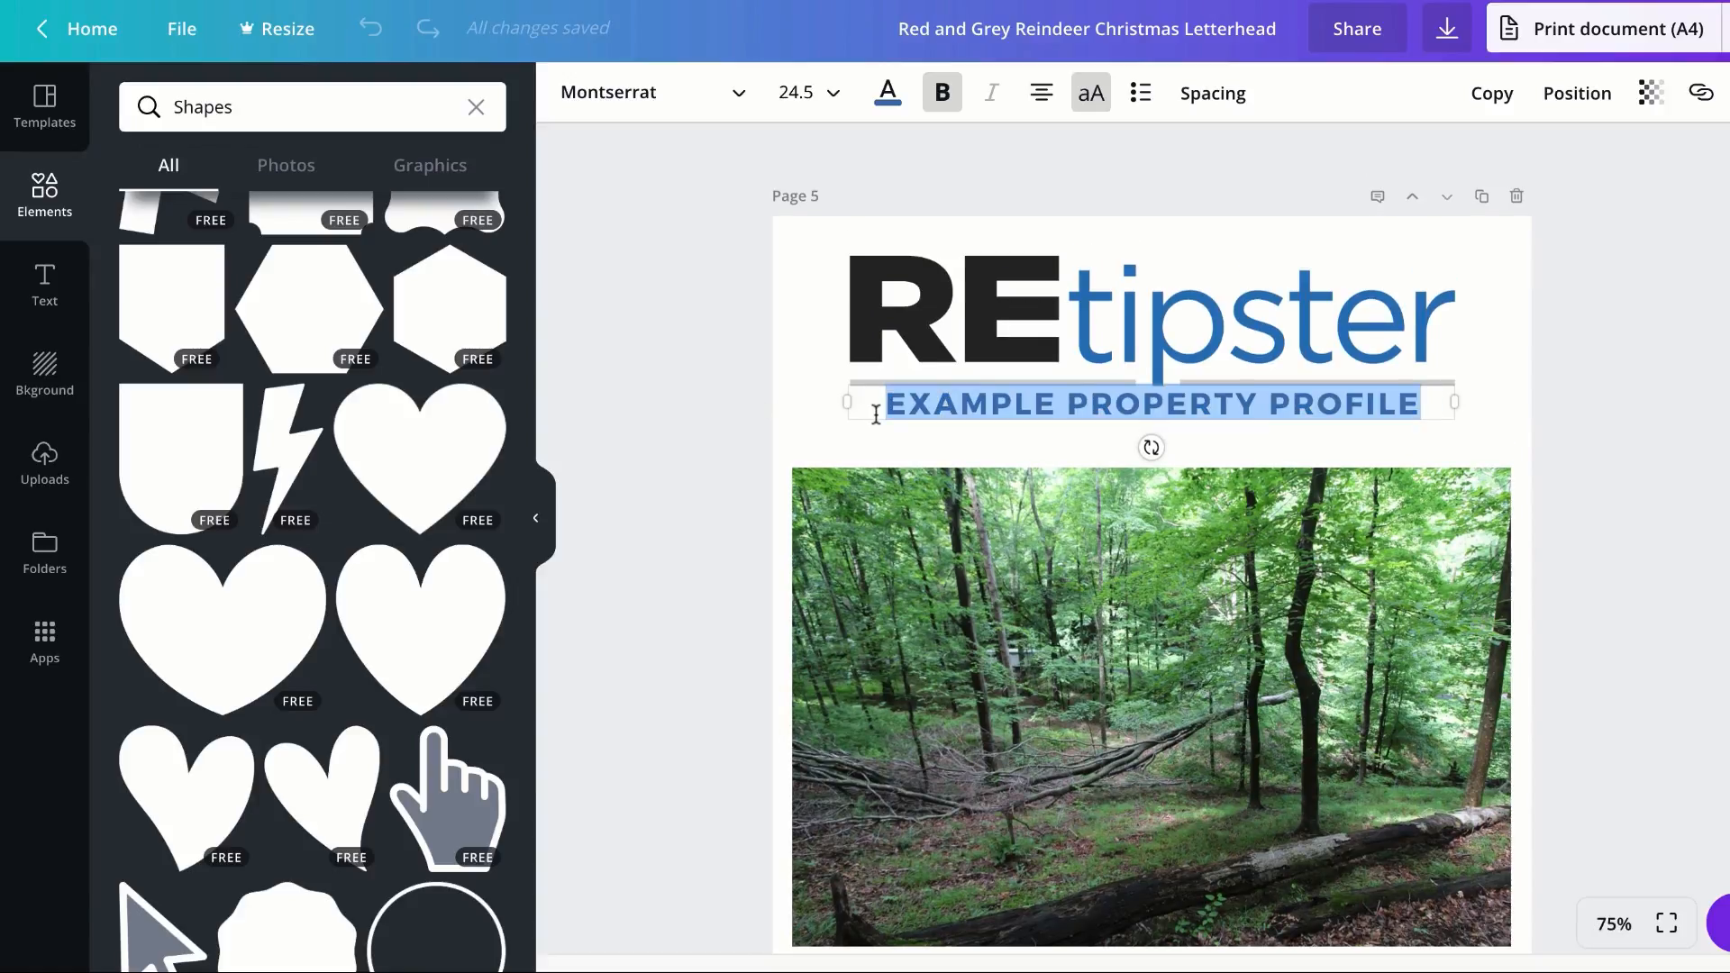
text(TAC)
key(BackSpace)
text(X REPORT)
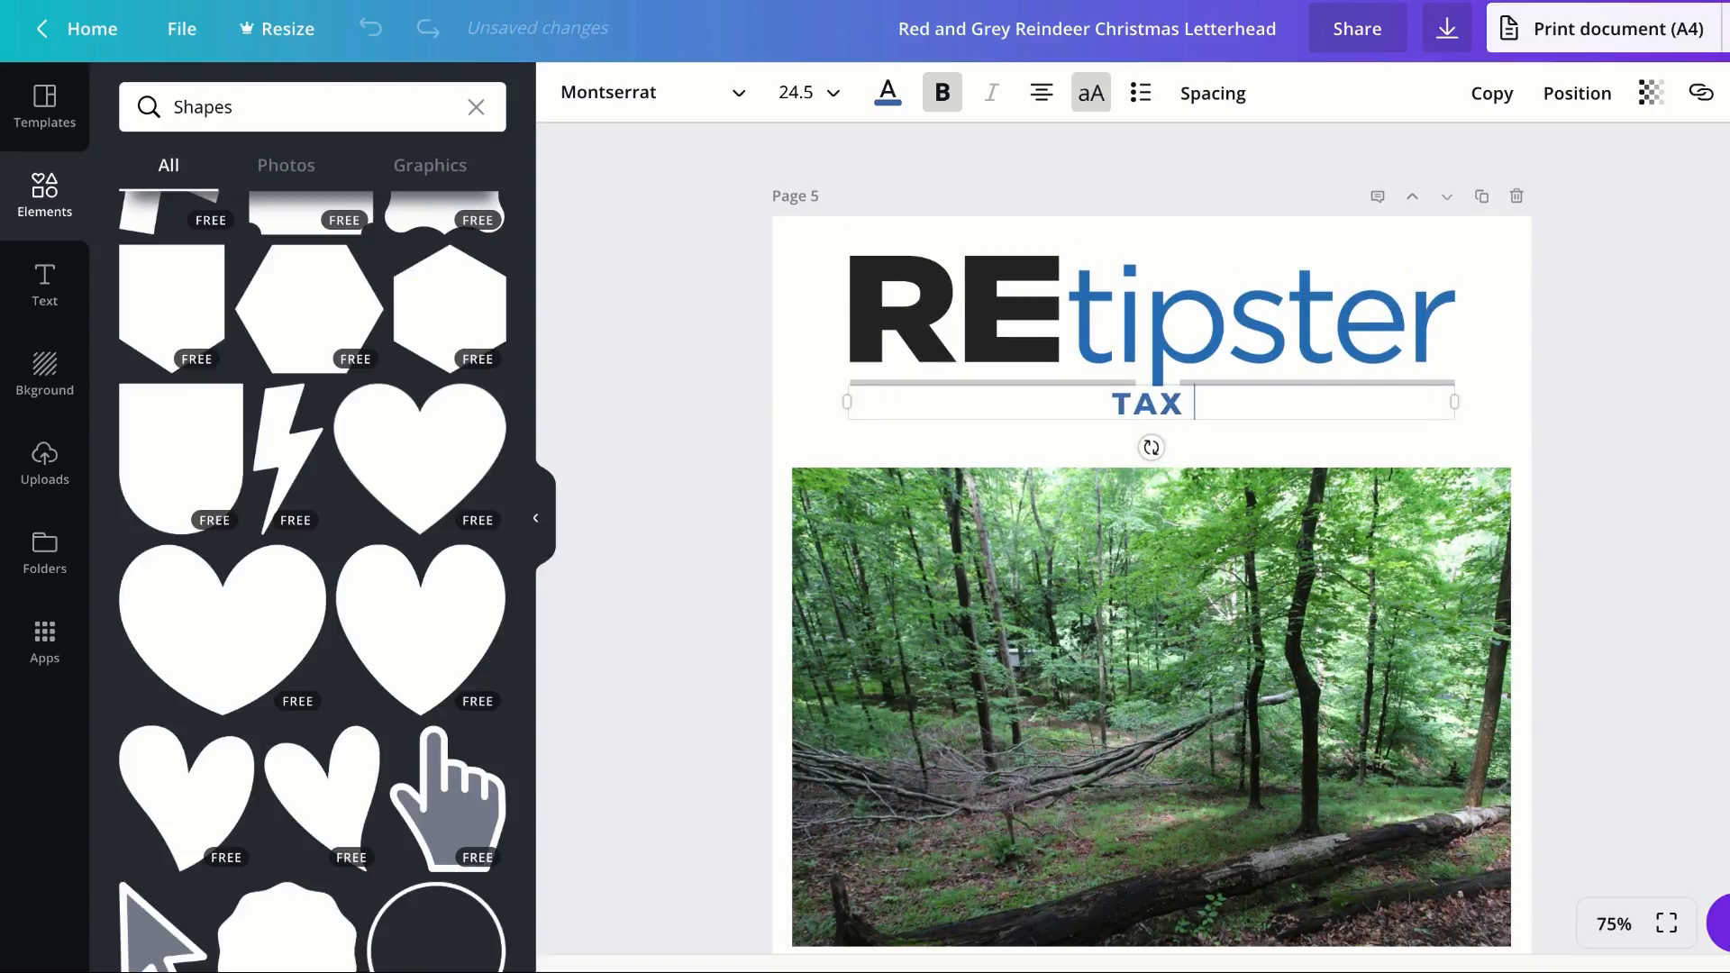
Step: Change the subtitle under the logo on page 6 to CONTACT US
scroll(1152, 540, down, 3)
scroll(1152, 541, down, 10)
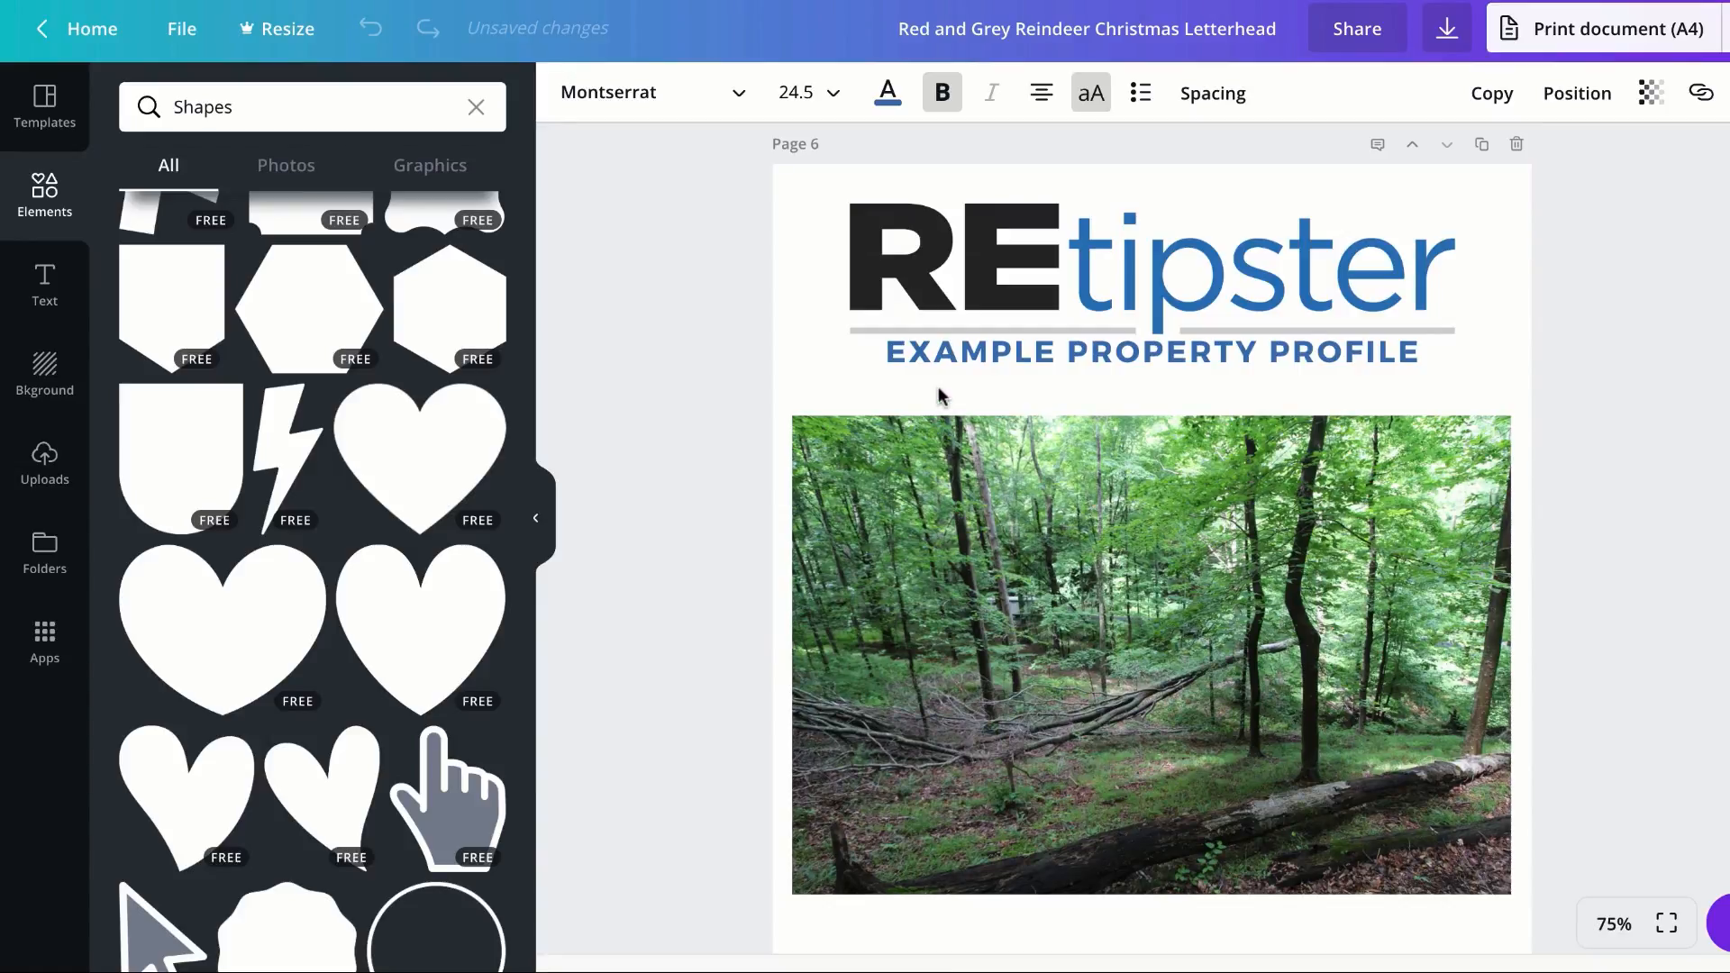
click(916, 351)
drag(885, 351, 1423, 351)
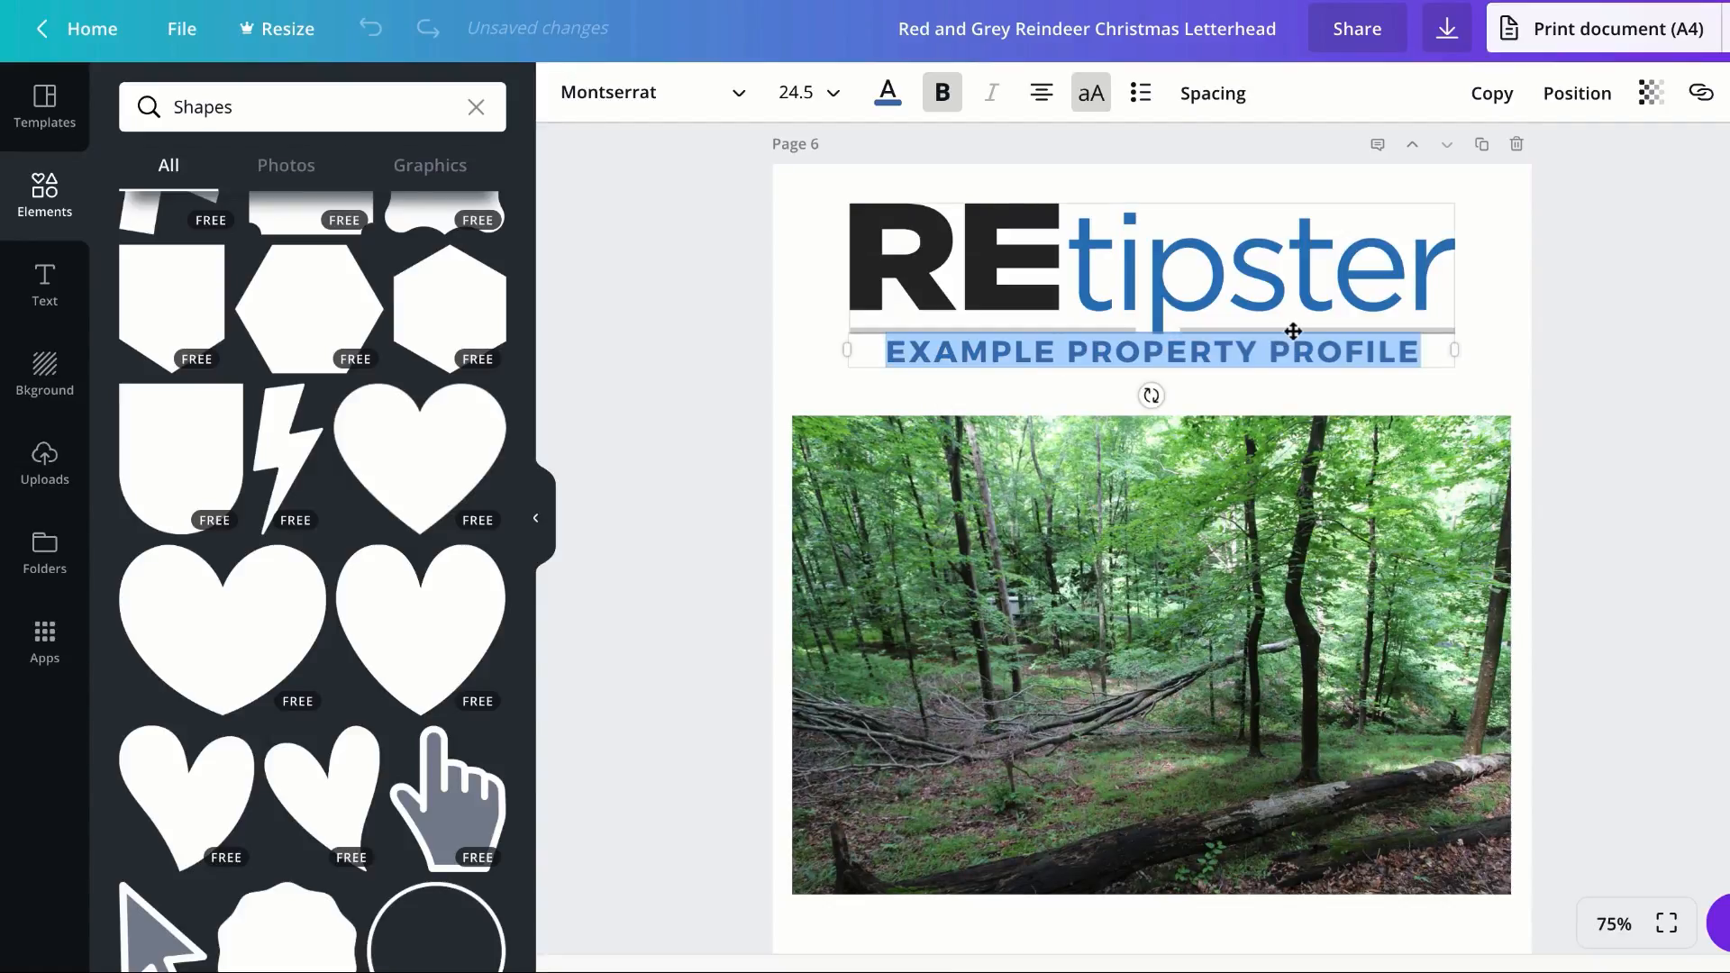
text(CONTACT US)
click(1653, 496)
Step: Copy the whole Lot Details text block from the Property Overview page of the existing property document
scroll(1653, 489, up, 20)
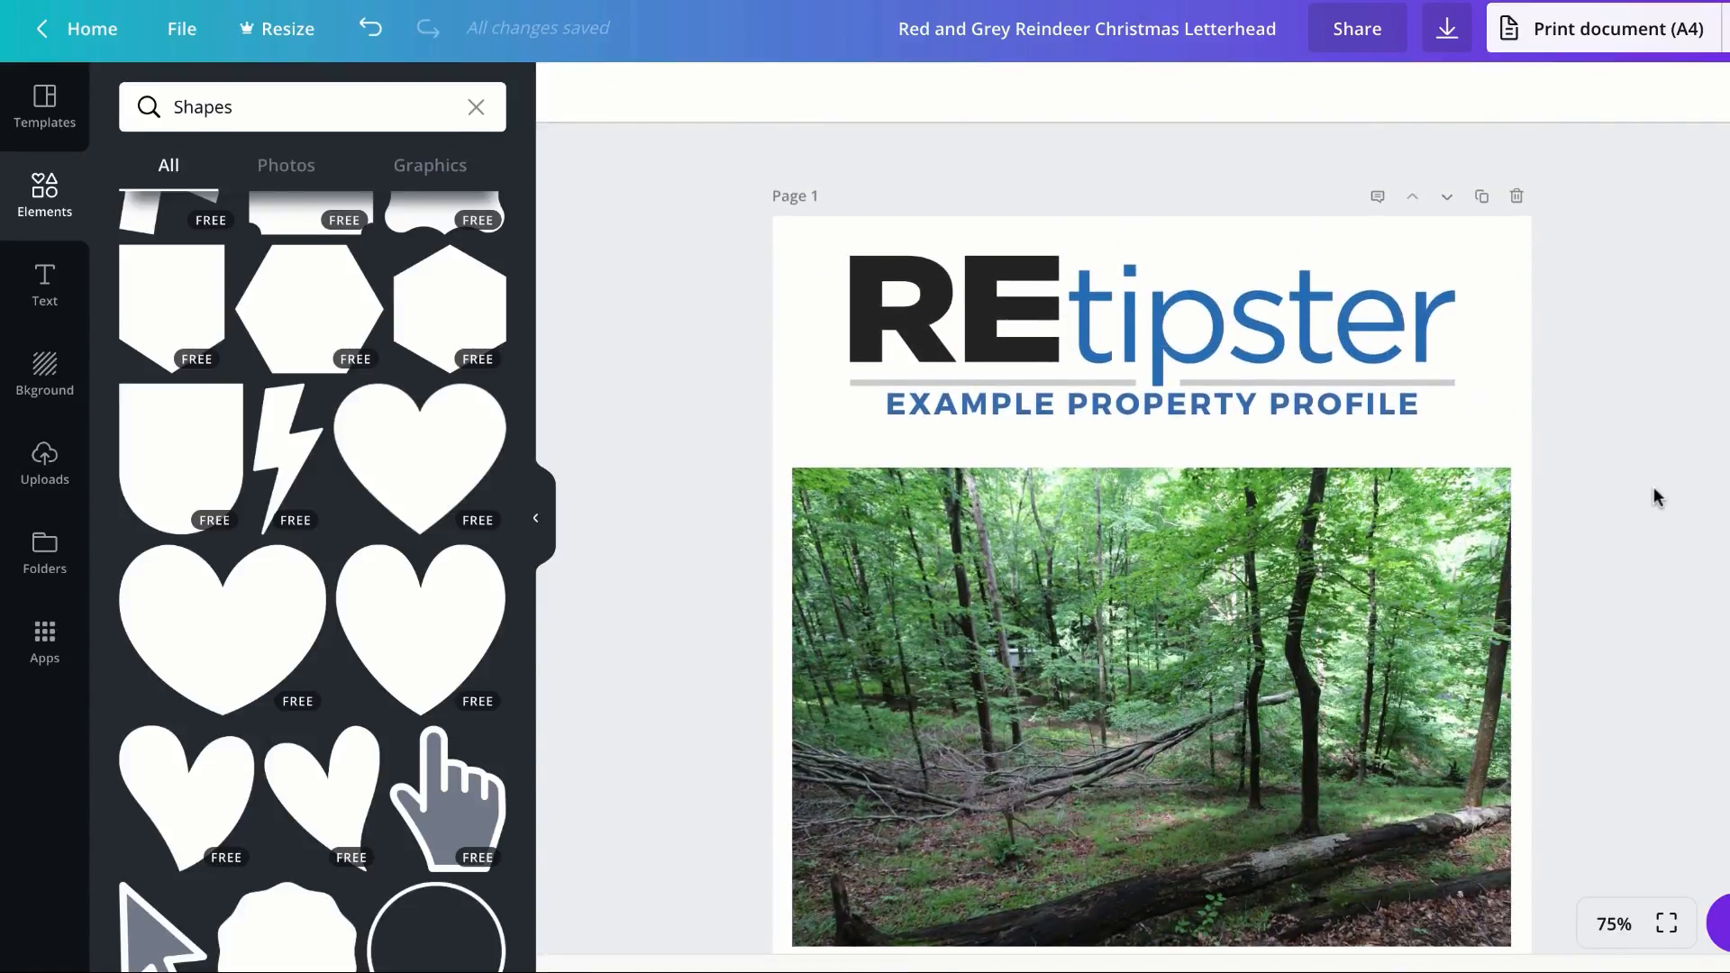
scroll(1653, 489, down, 10)
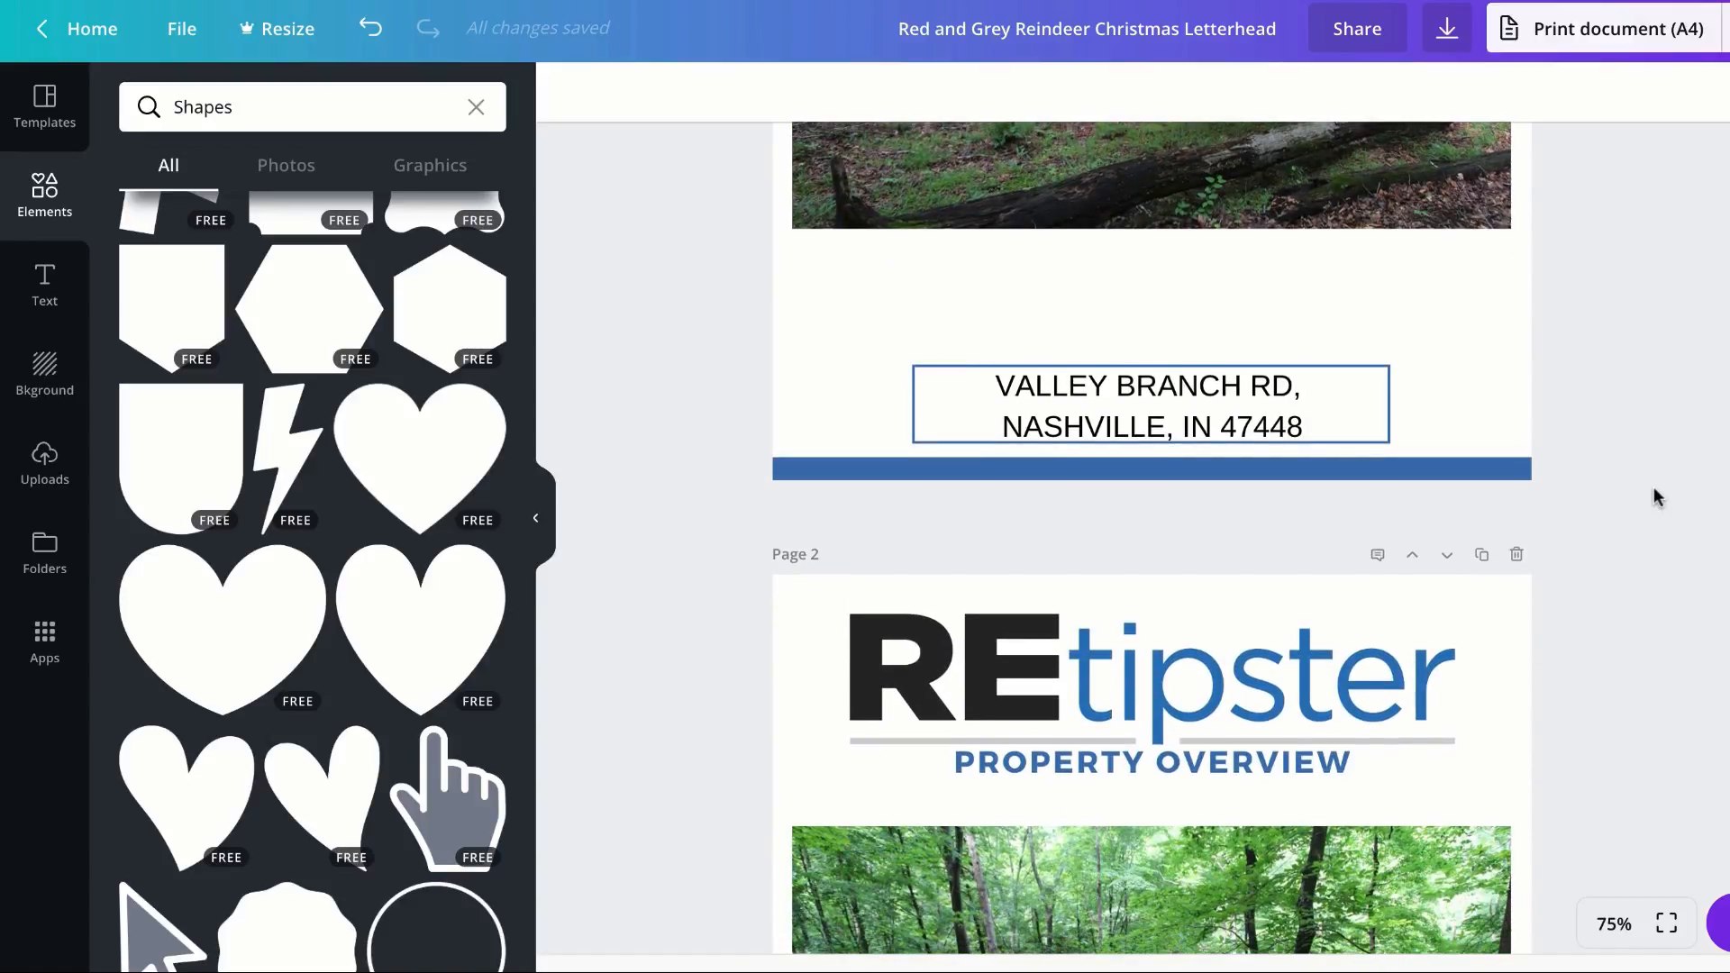
scroll(1652, 495, down, 3)
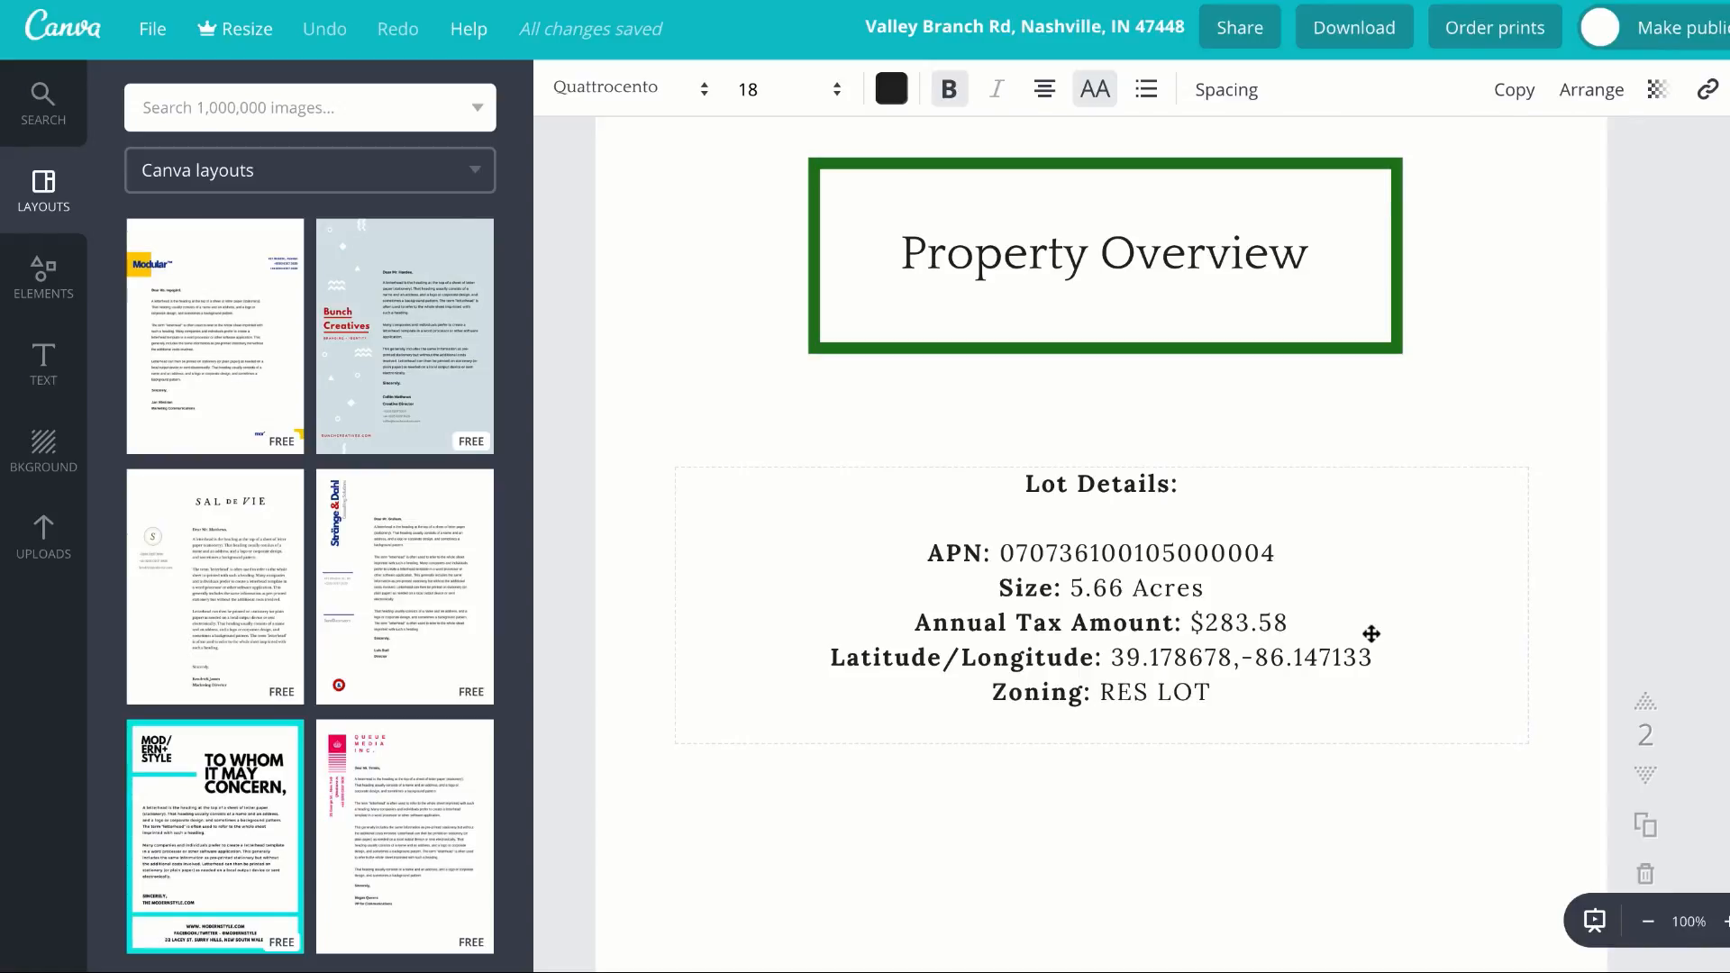
click(1226, 694)
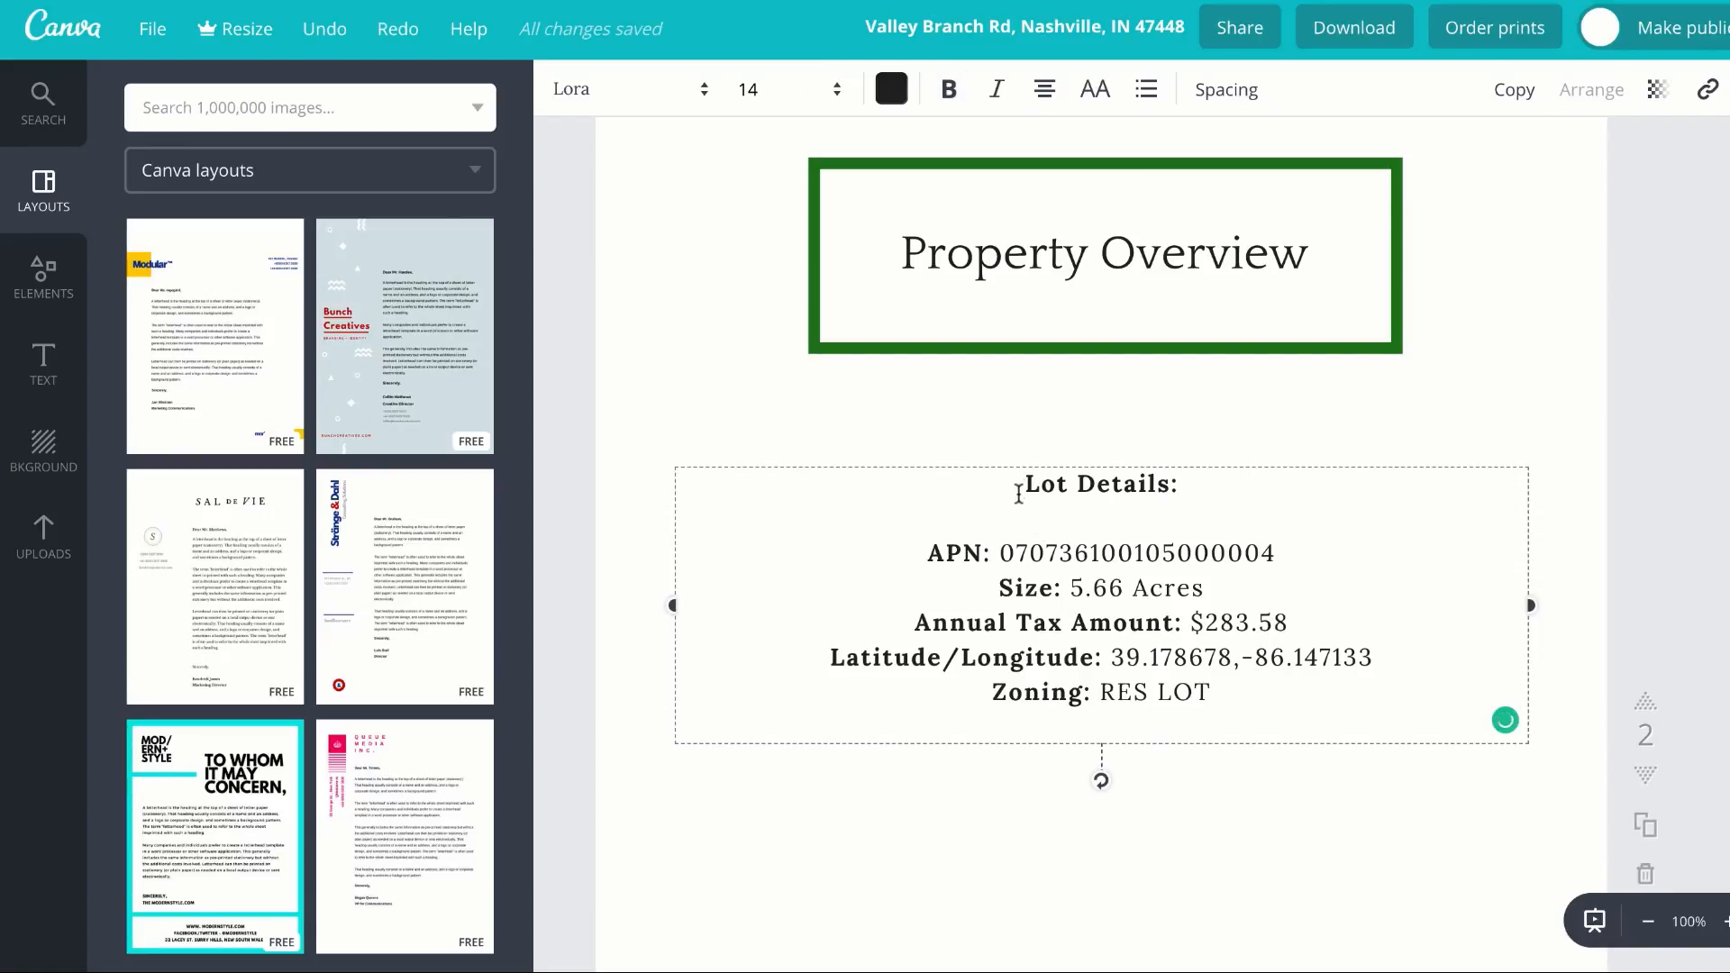
drag(1019, 491, 1220, 699)
key(ctrl+c)
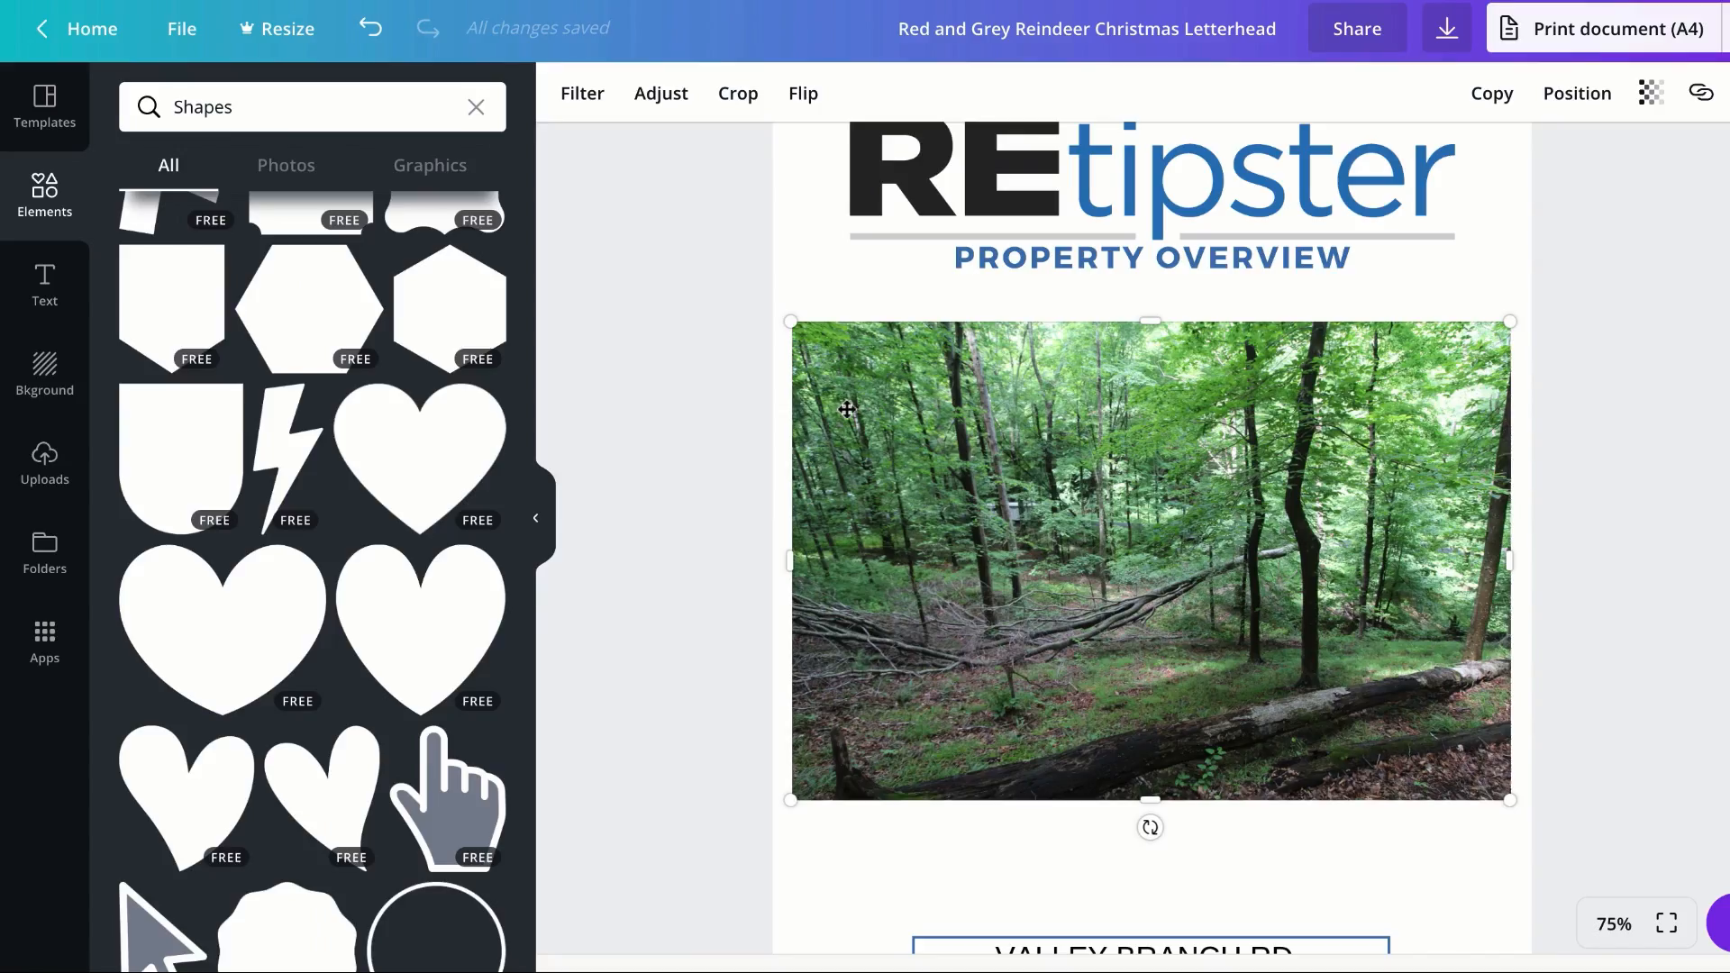
Step: Delete the property photo from the PROPERTY OVERVIEW page of the new document
scroll(883, 407, down, 1)
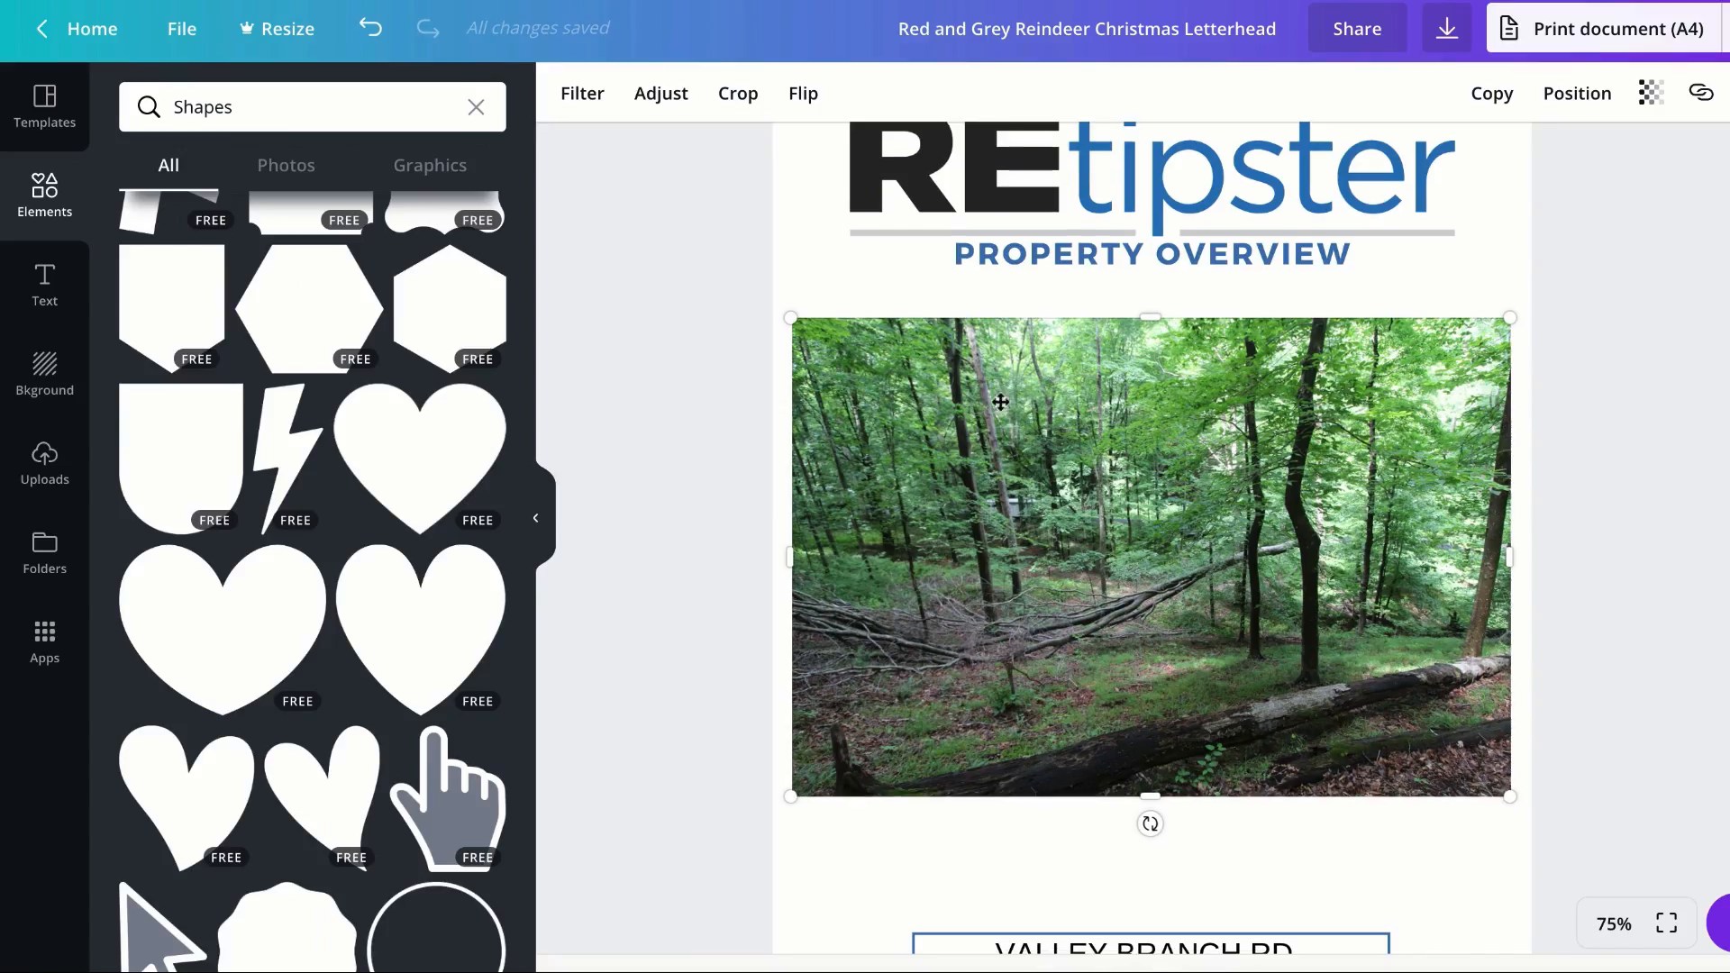
scroll(1049, 411, up, 1)
key(Delete)
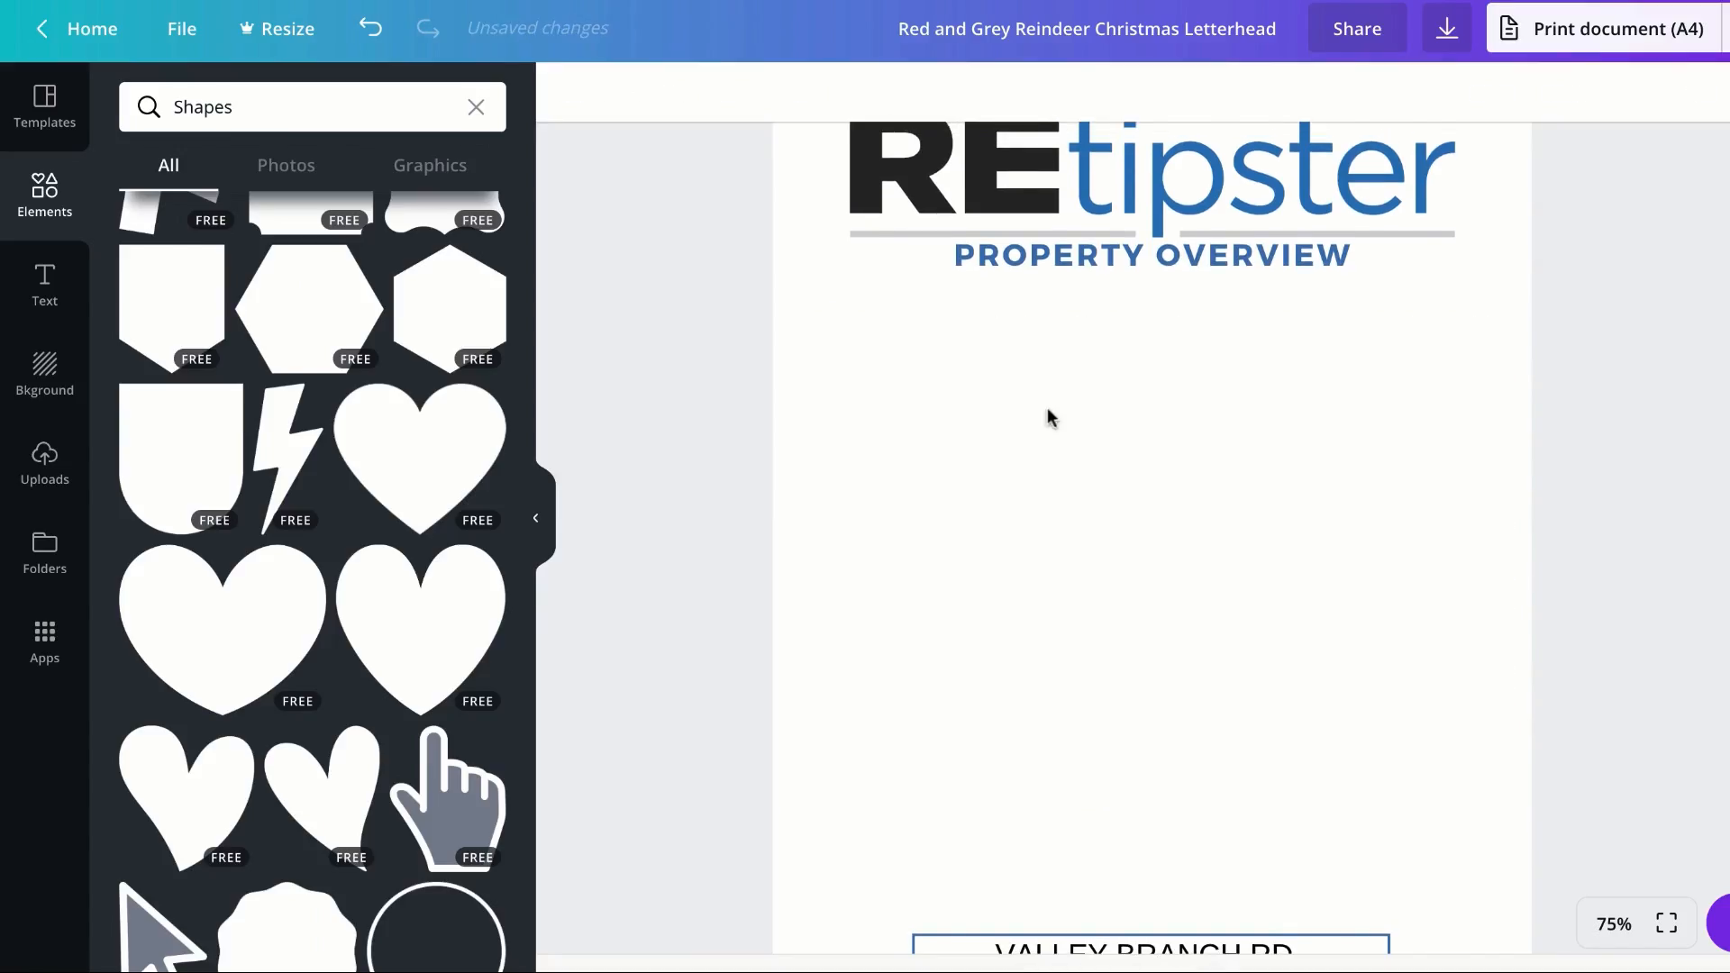
Step: Add a body text box on page 2, paste the copied lot details into it, and widen and reposition it
click(34, 303)
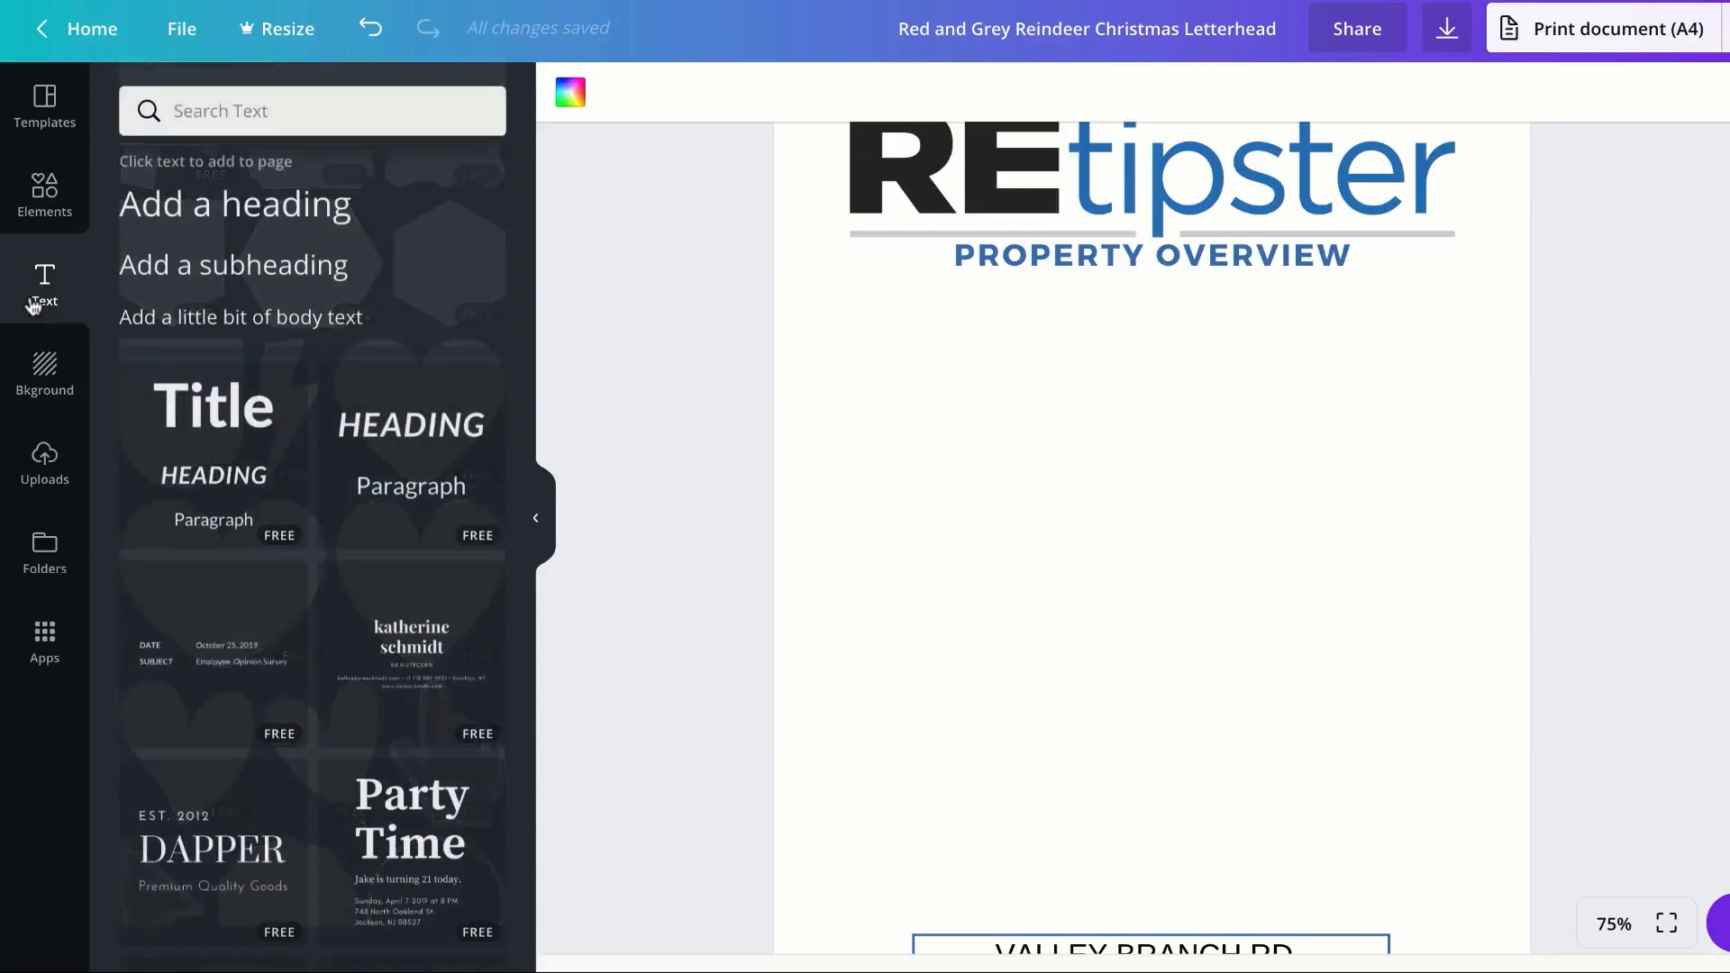
click(191, 322)
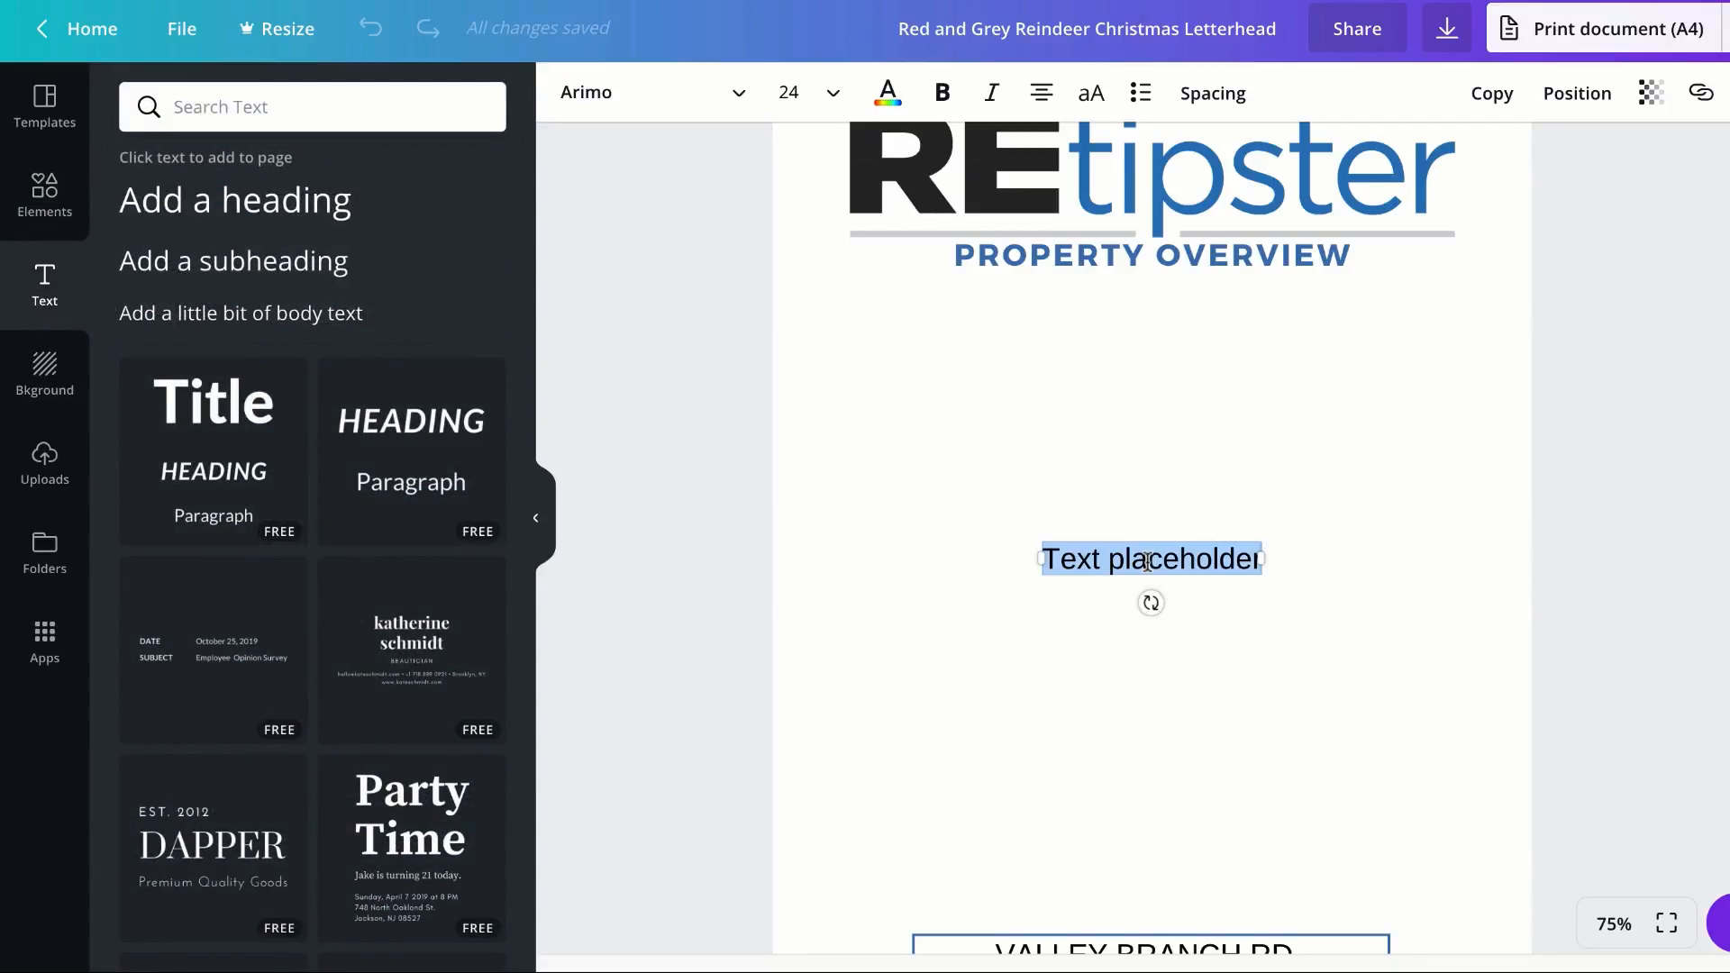
key(ctrl+v)
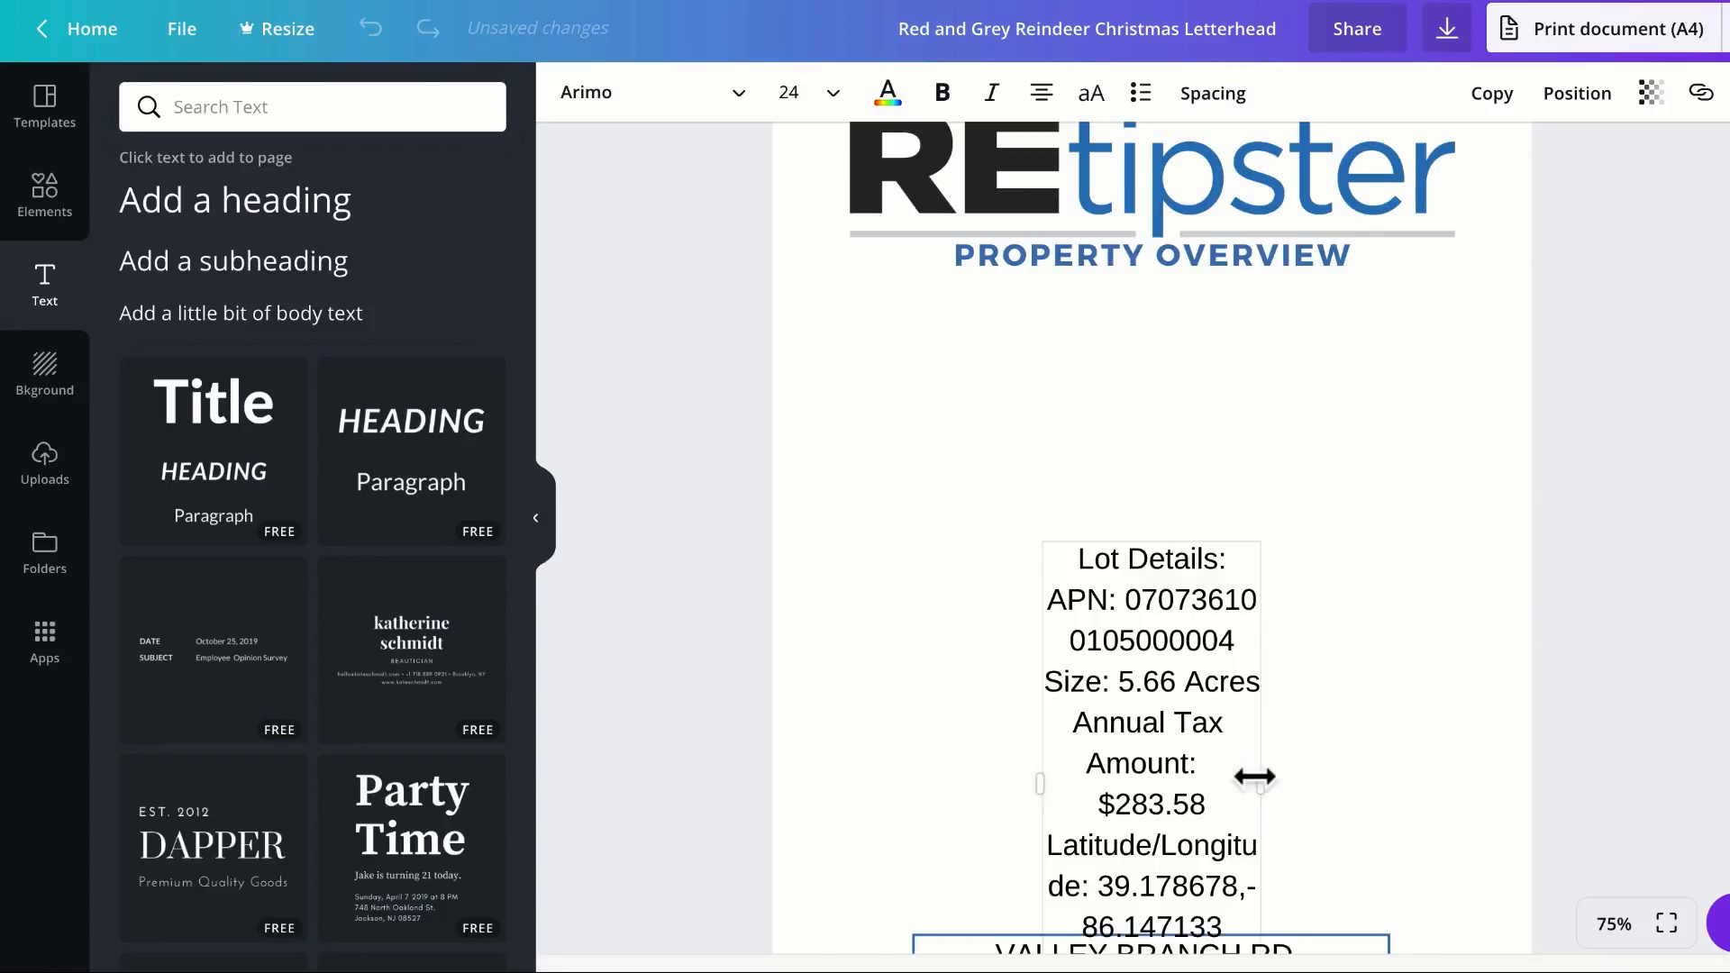
drag(1260, 781, 1486, 768)
drag(1474, 684, 1156, 599)
Step: Place the lot details below the PROPERTY OVERVIEW subtitle and make the Lot Details: line bold
click(1079, 431)
drag(1208, 654, 1241, 370)
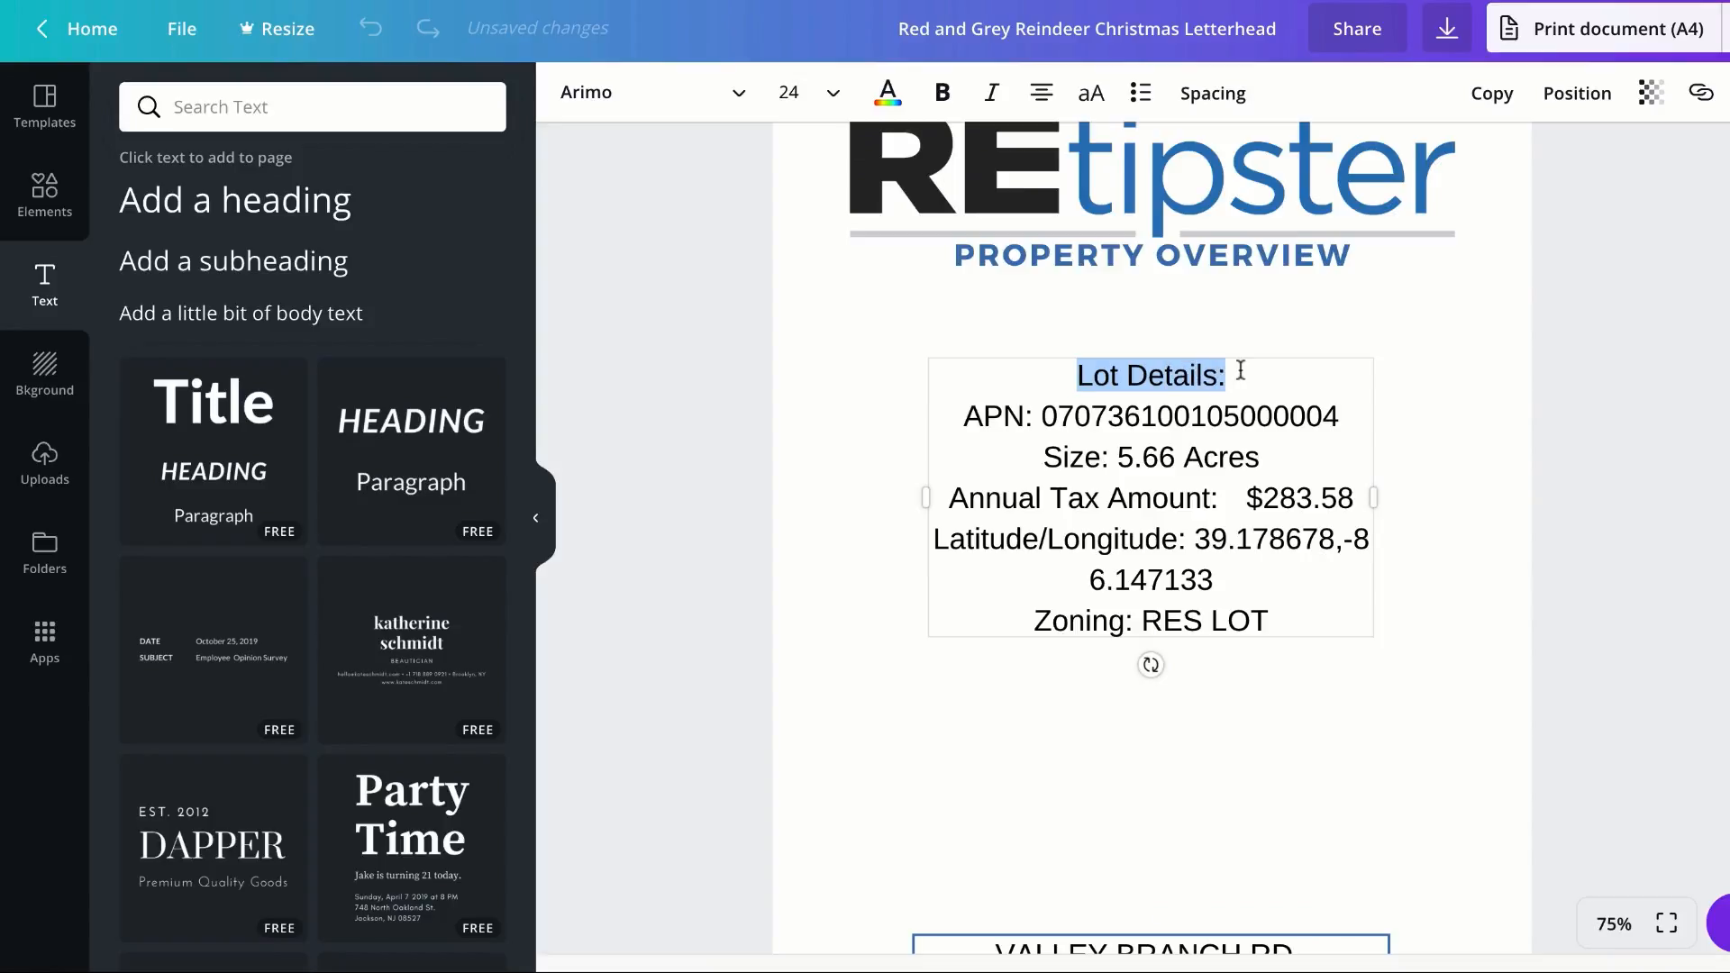
key(ctrl+b)
click(1618, 587)
Step: Delete the property photo and the header logo from page 3
scroll(1619, 587, down, 10)
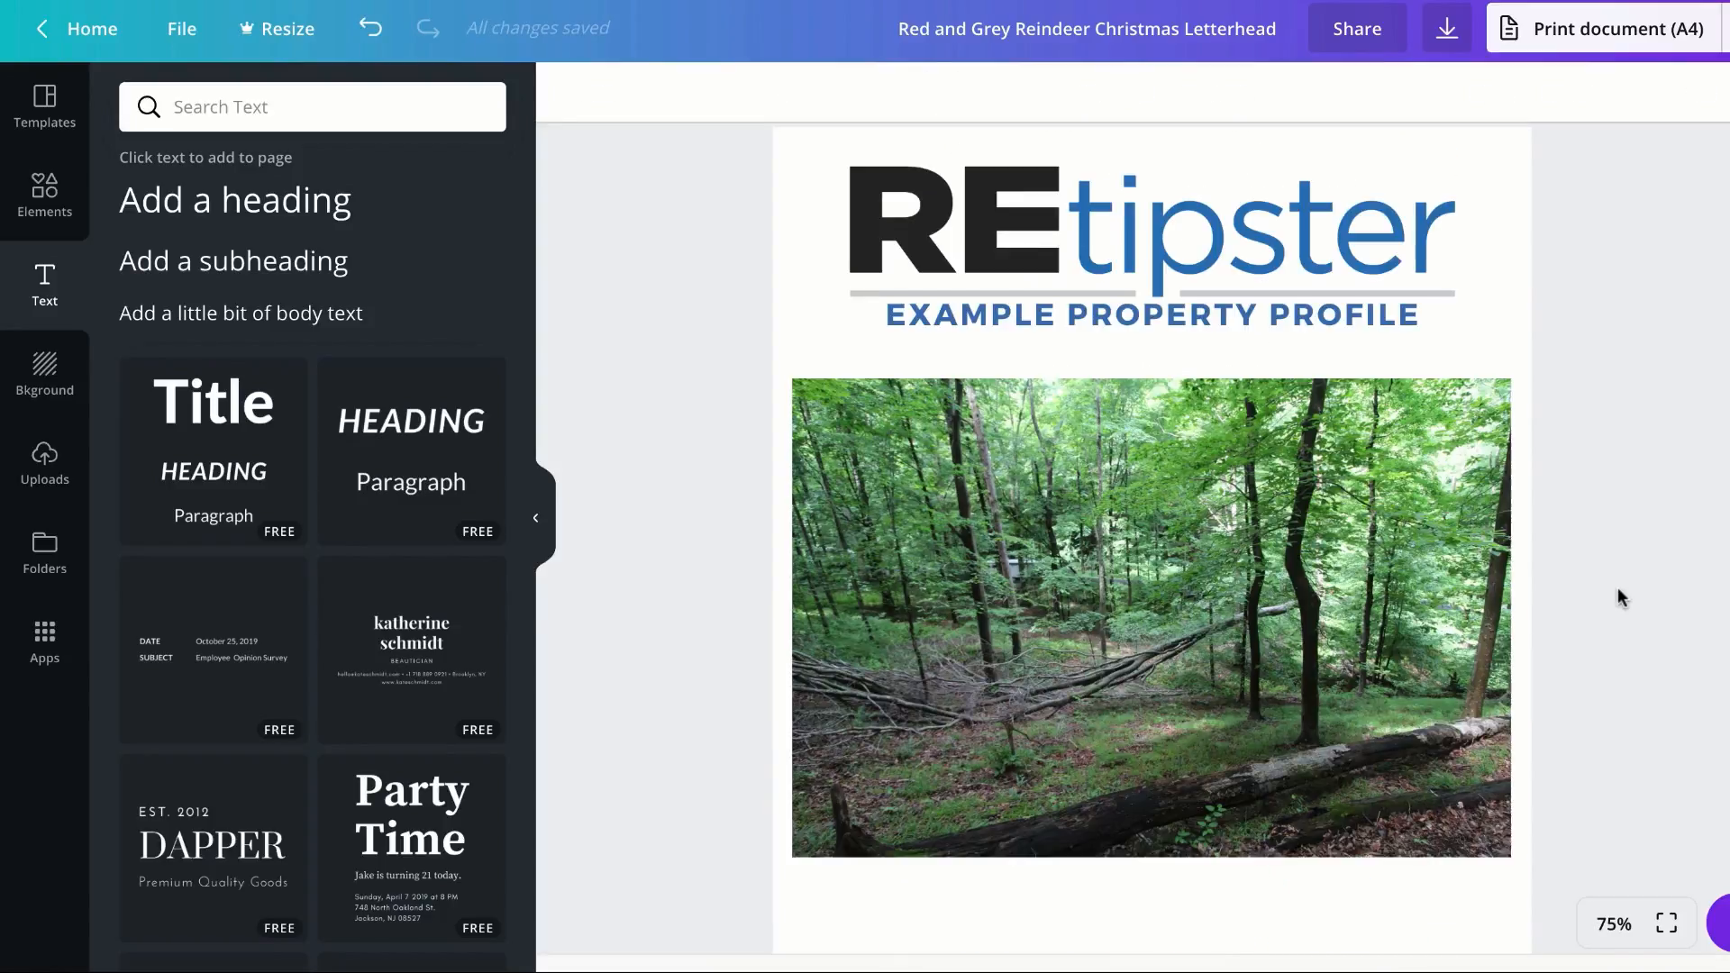
scroll(1618, 586, down, 5)
click(1224, 572)
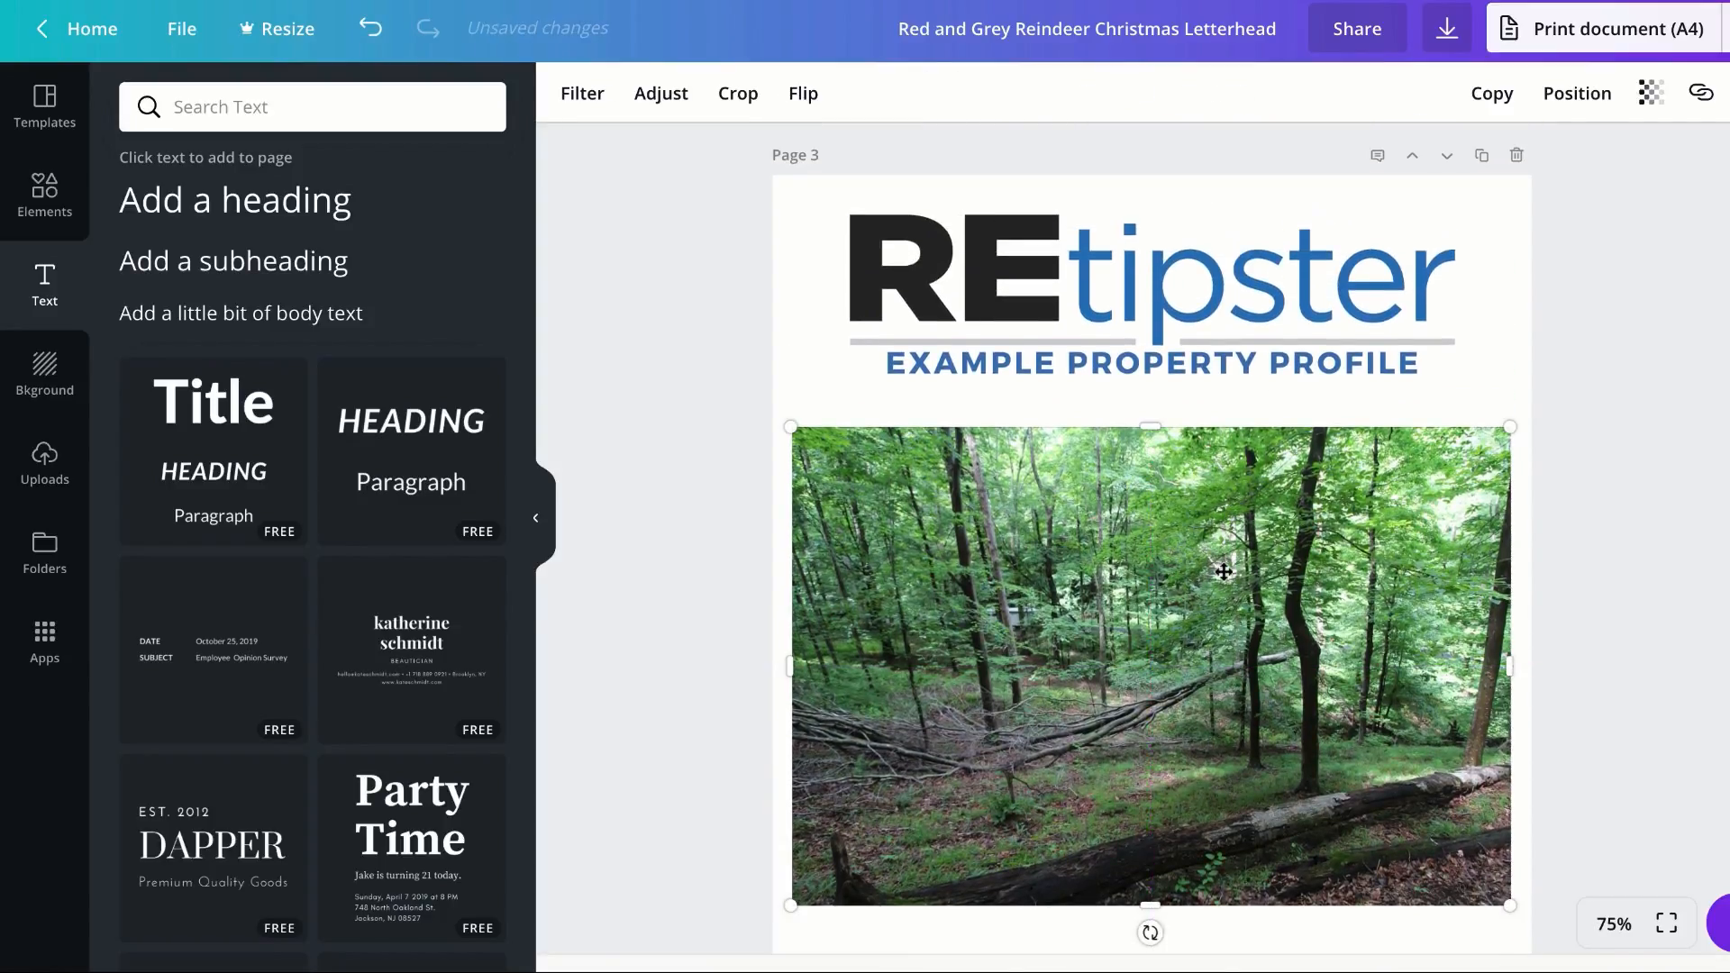
key(Delete)
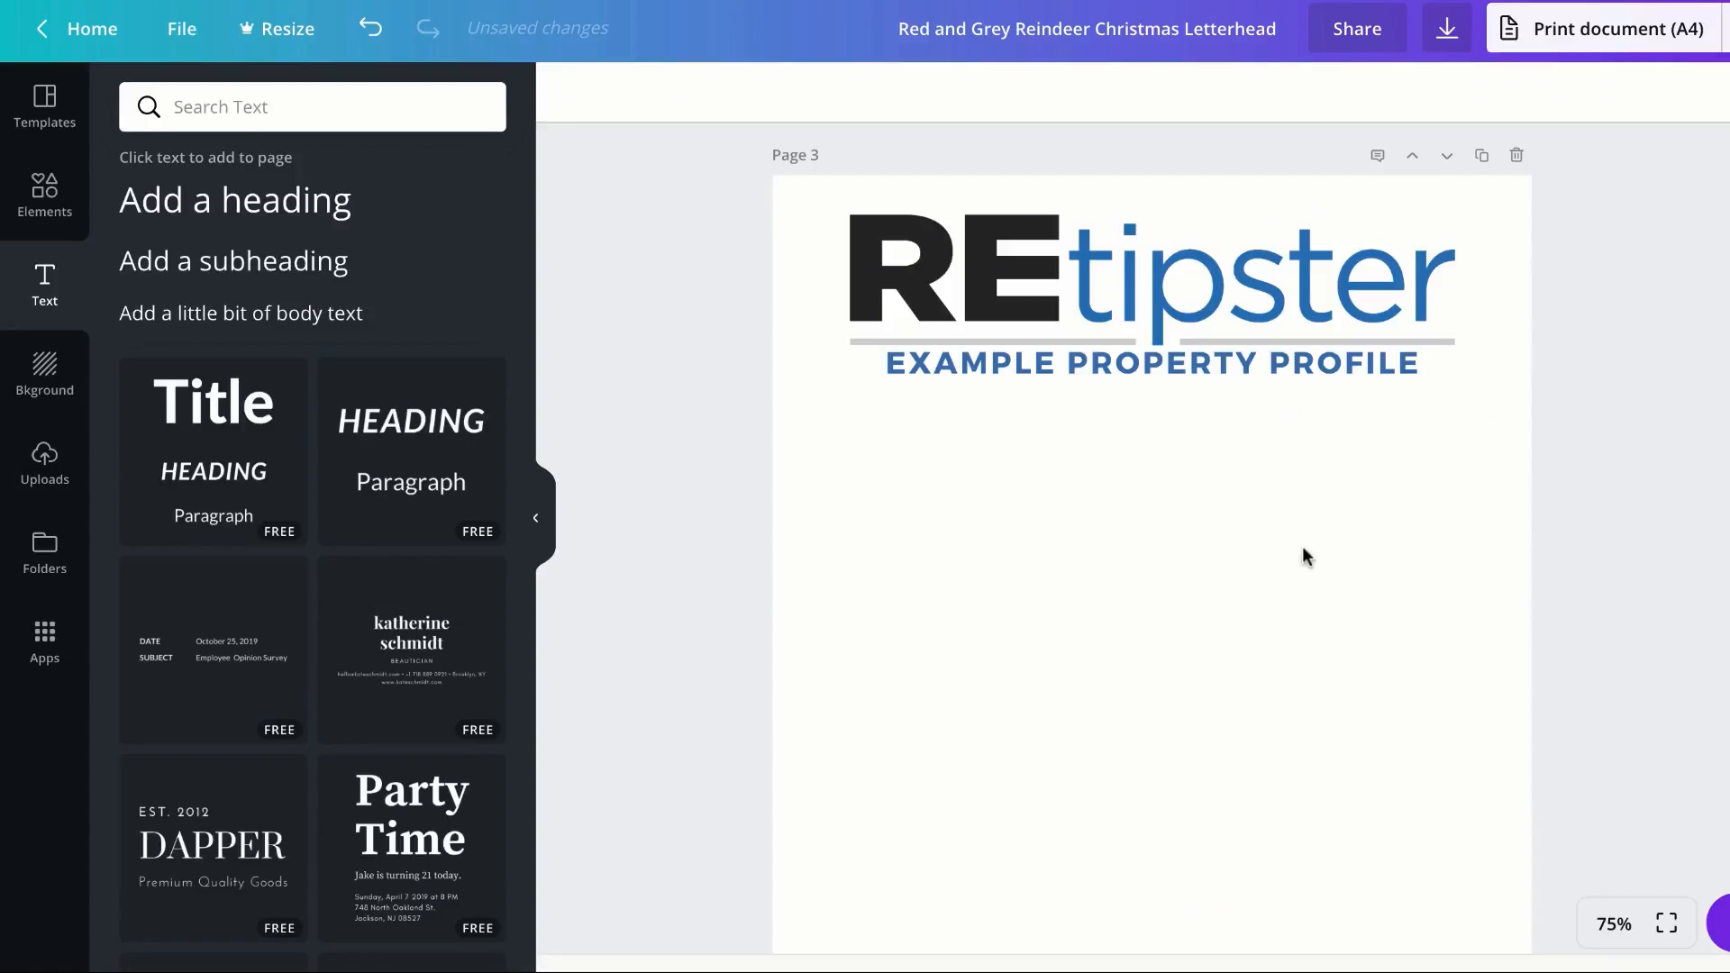
click(1016, 336)
key(Delete)
scroll(1063, 375, down, 10)
scroll(1066, 483, up, 3)
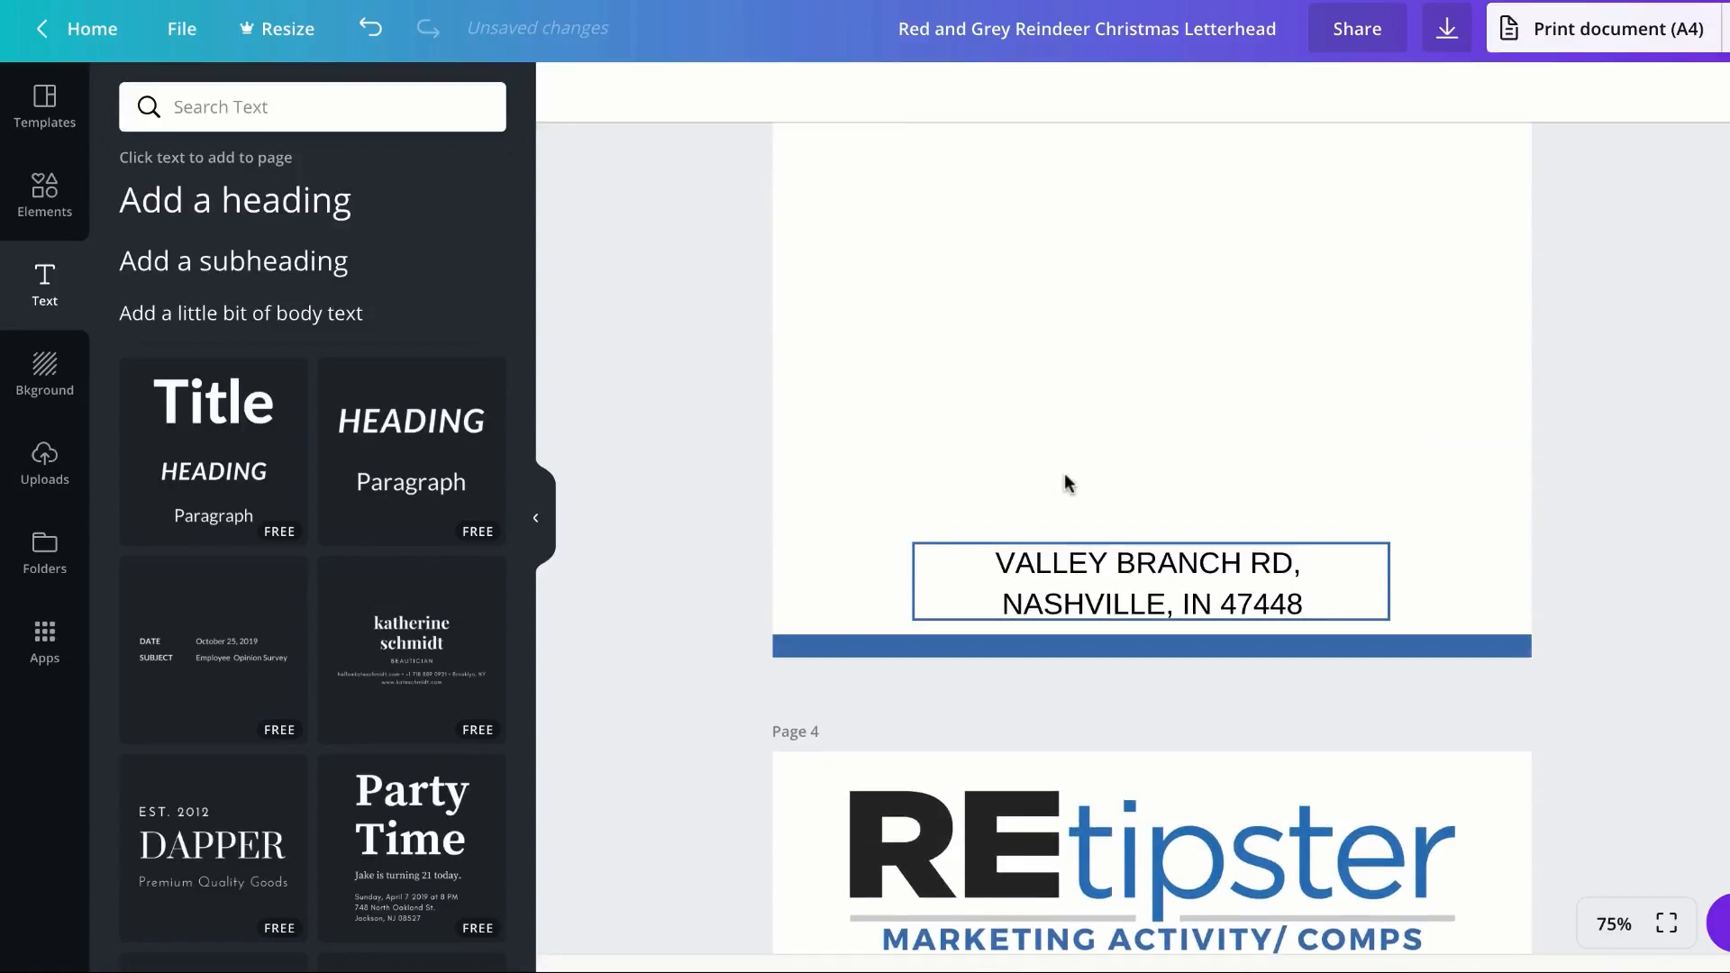
Step: Delete the address box from page 3 and list all the grid layouts among the elements
click(1081, 552)
key(Delete)
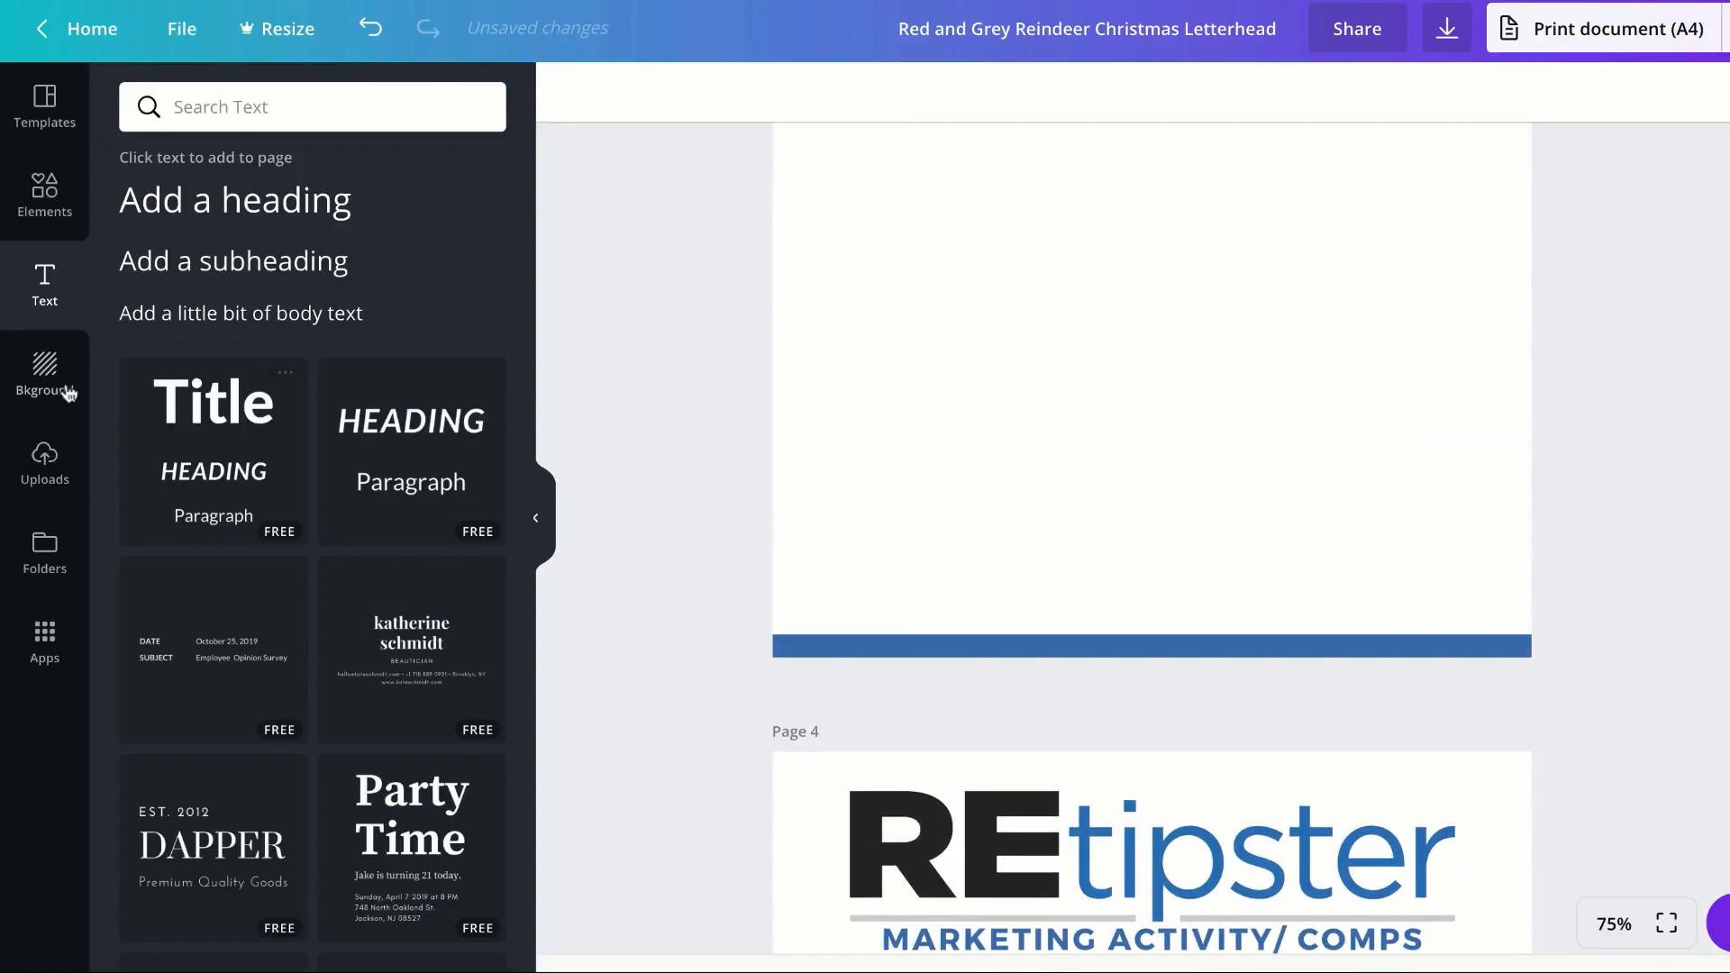
click(34, 187)
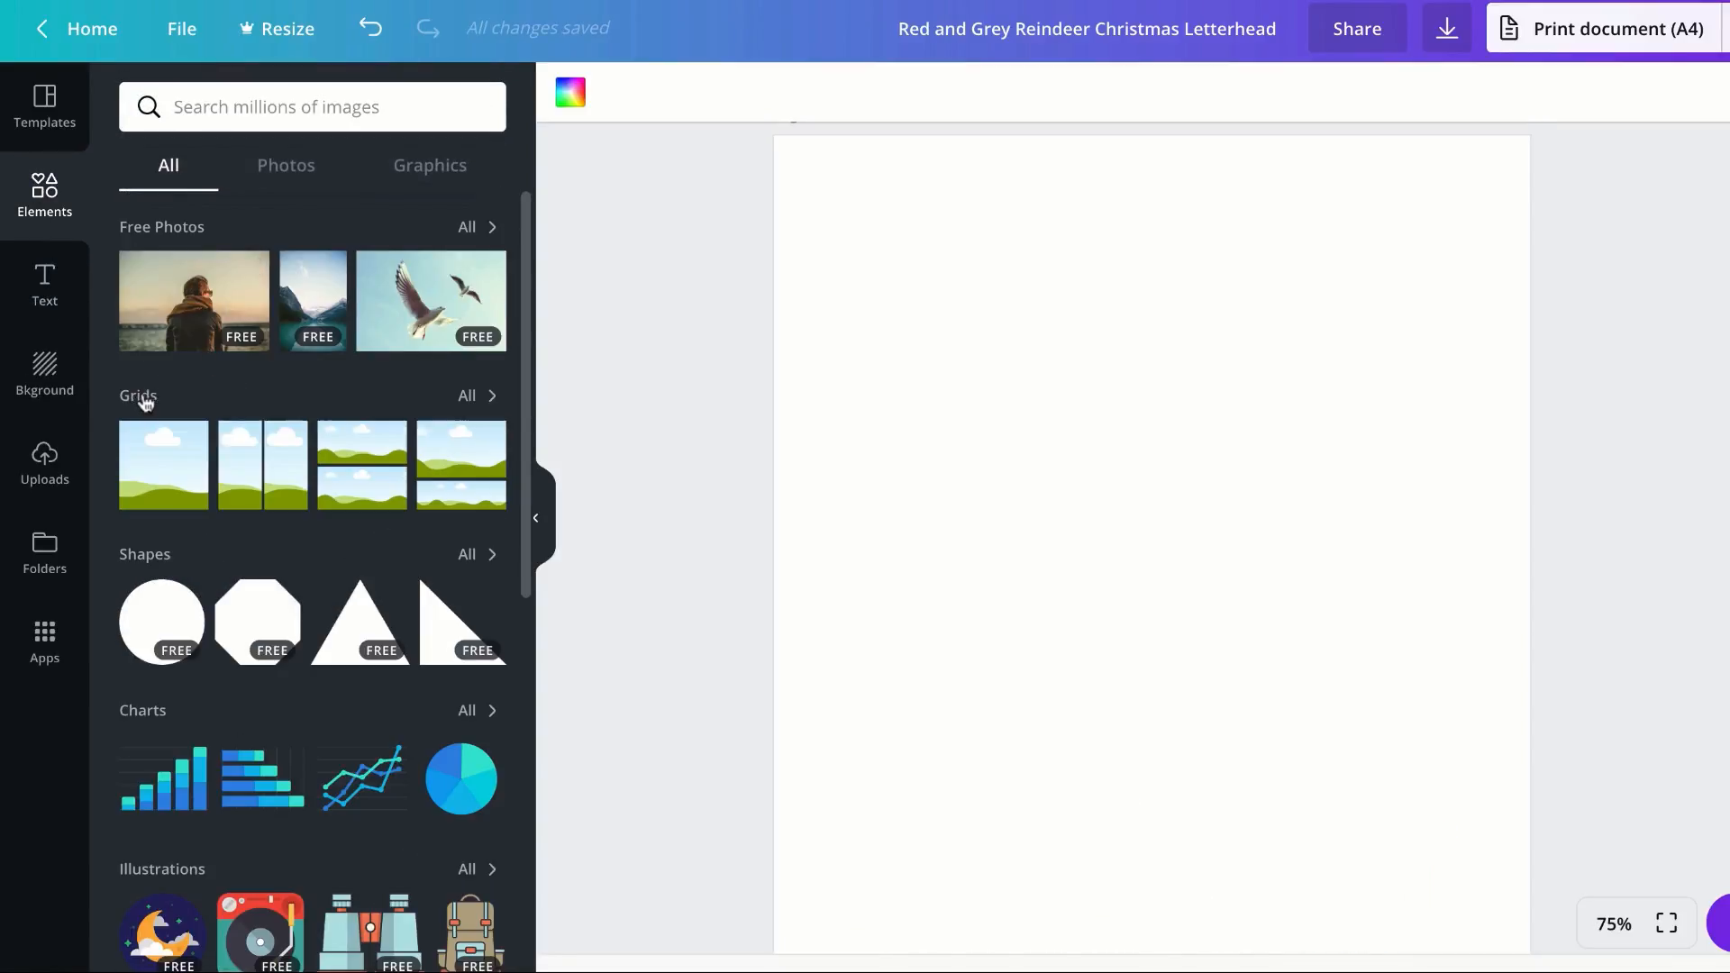
click(478, 395)
drag(153, 402, 985, 463)
scroll(838, 622, down, 3)
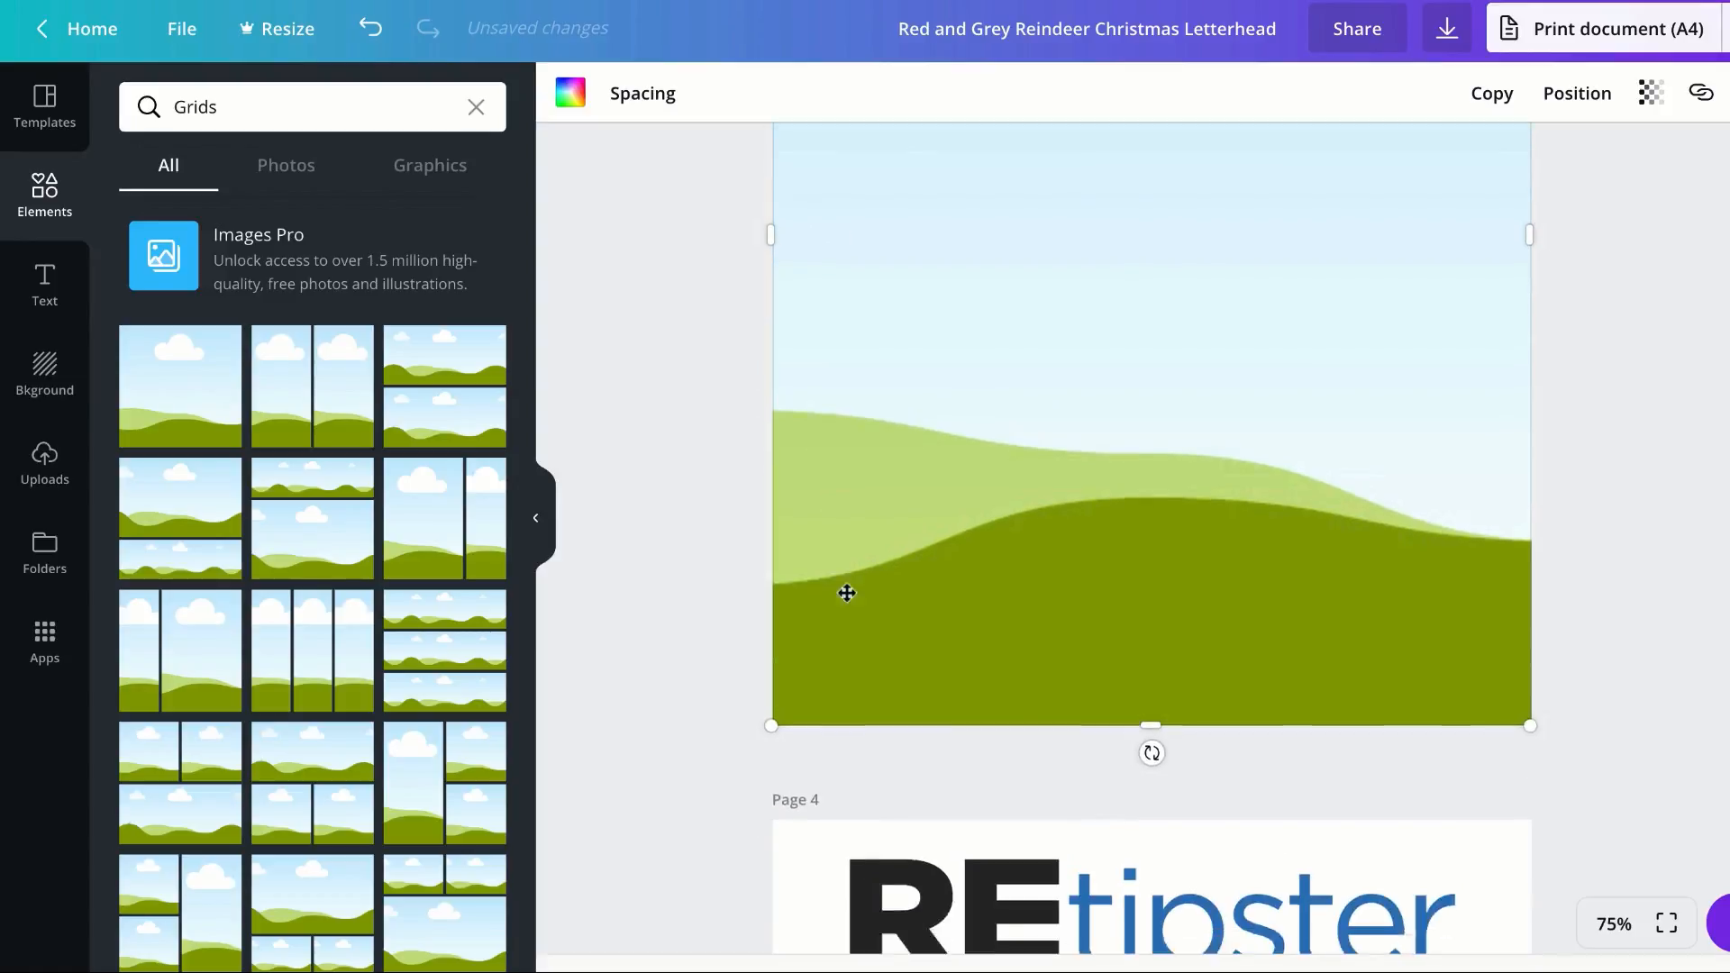
scroll(845, 585, up, 2)
scroll(1247, 448, down, 2)
scroll(1188, 360, up, 3)
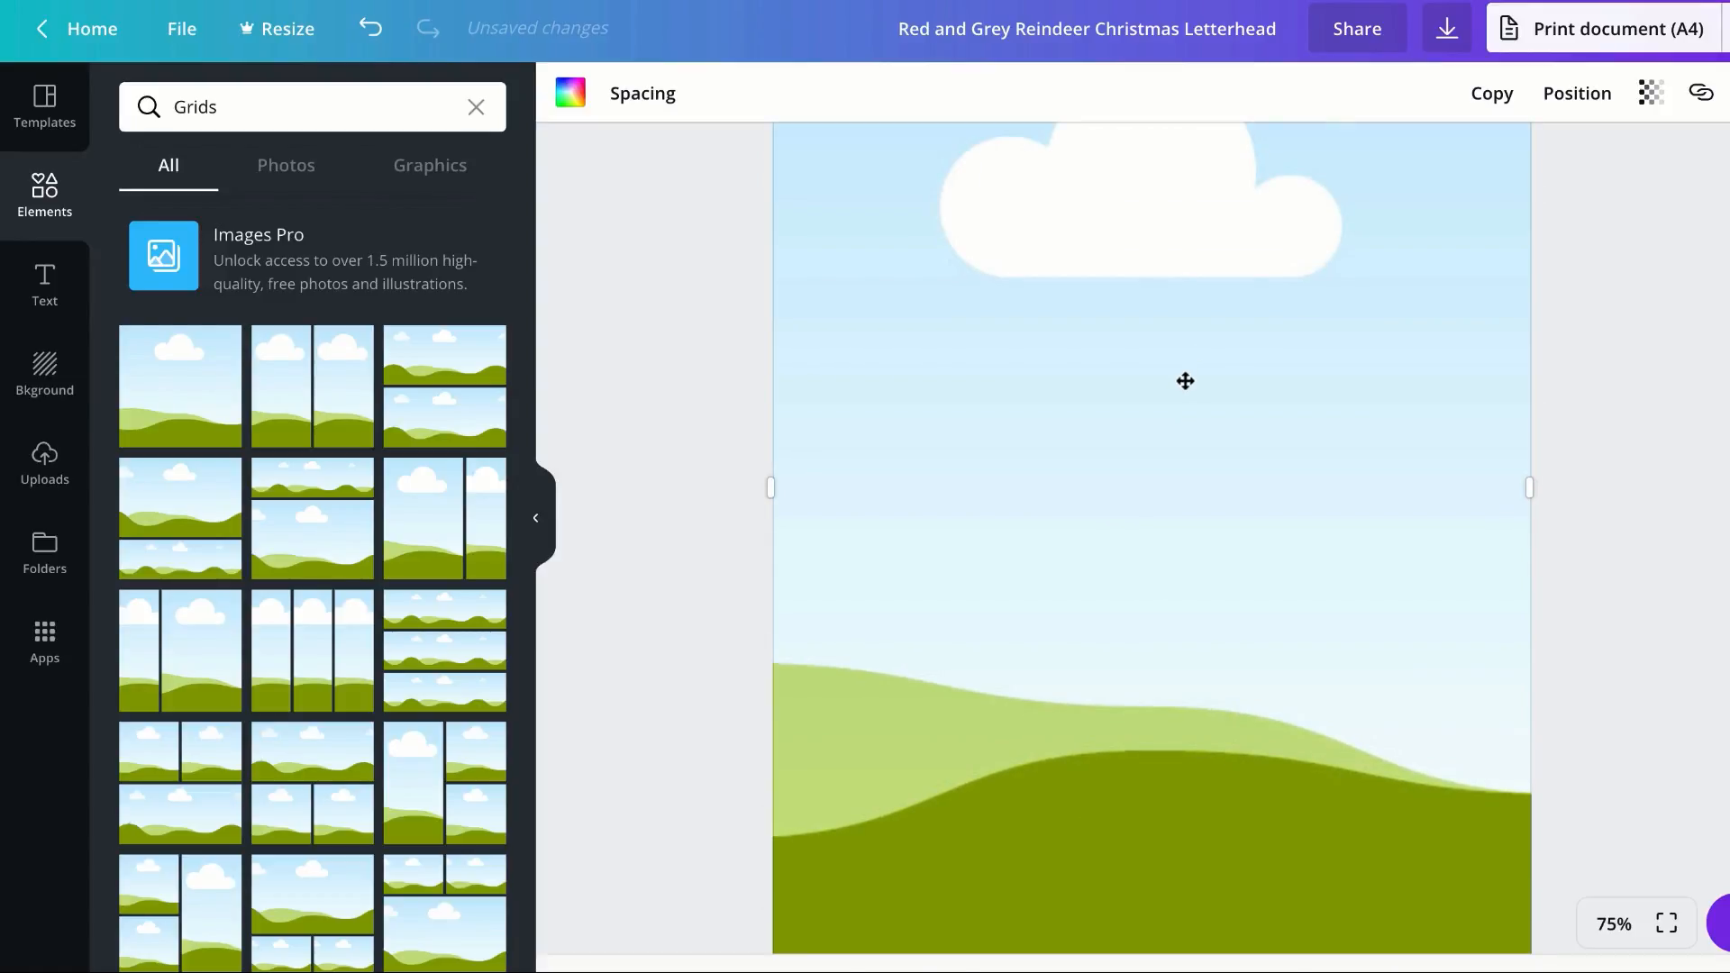
key(Delete)
Step: Fill page 3 with a photo grid that has one large cell above two smaller side-by-side cells
scroll(325, 469, down, 5)
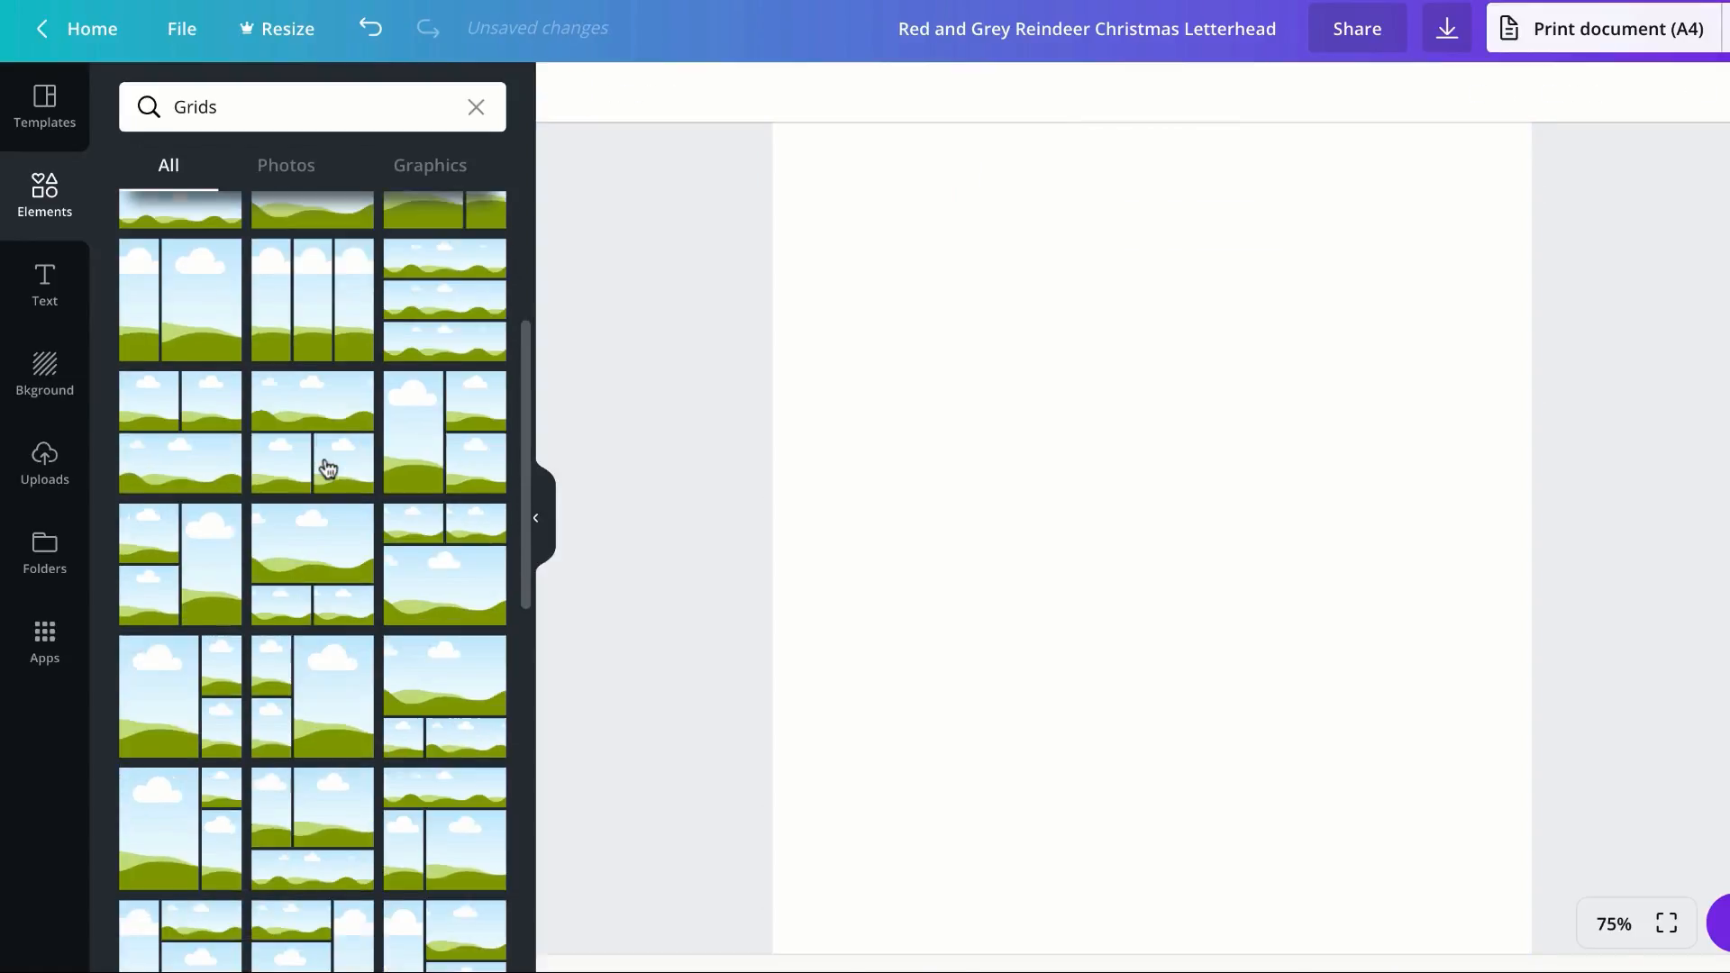
drag(335, 483, 1050, 431)
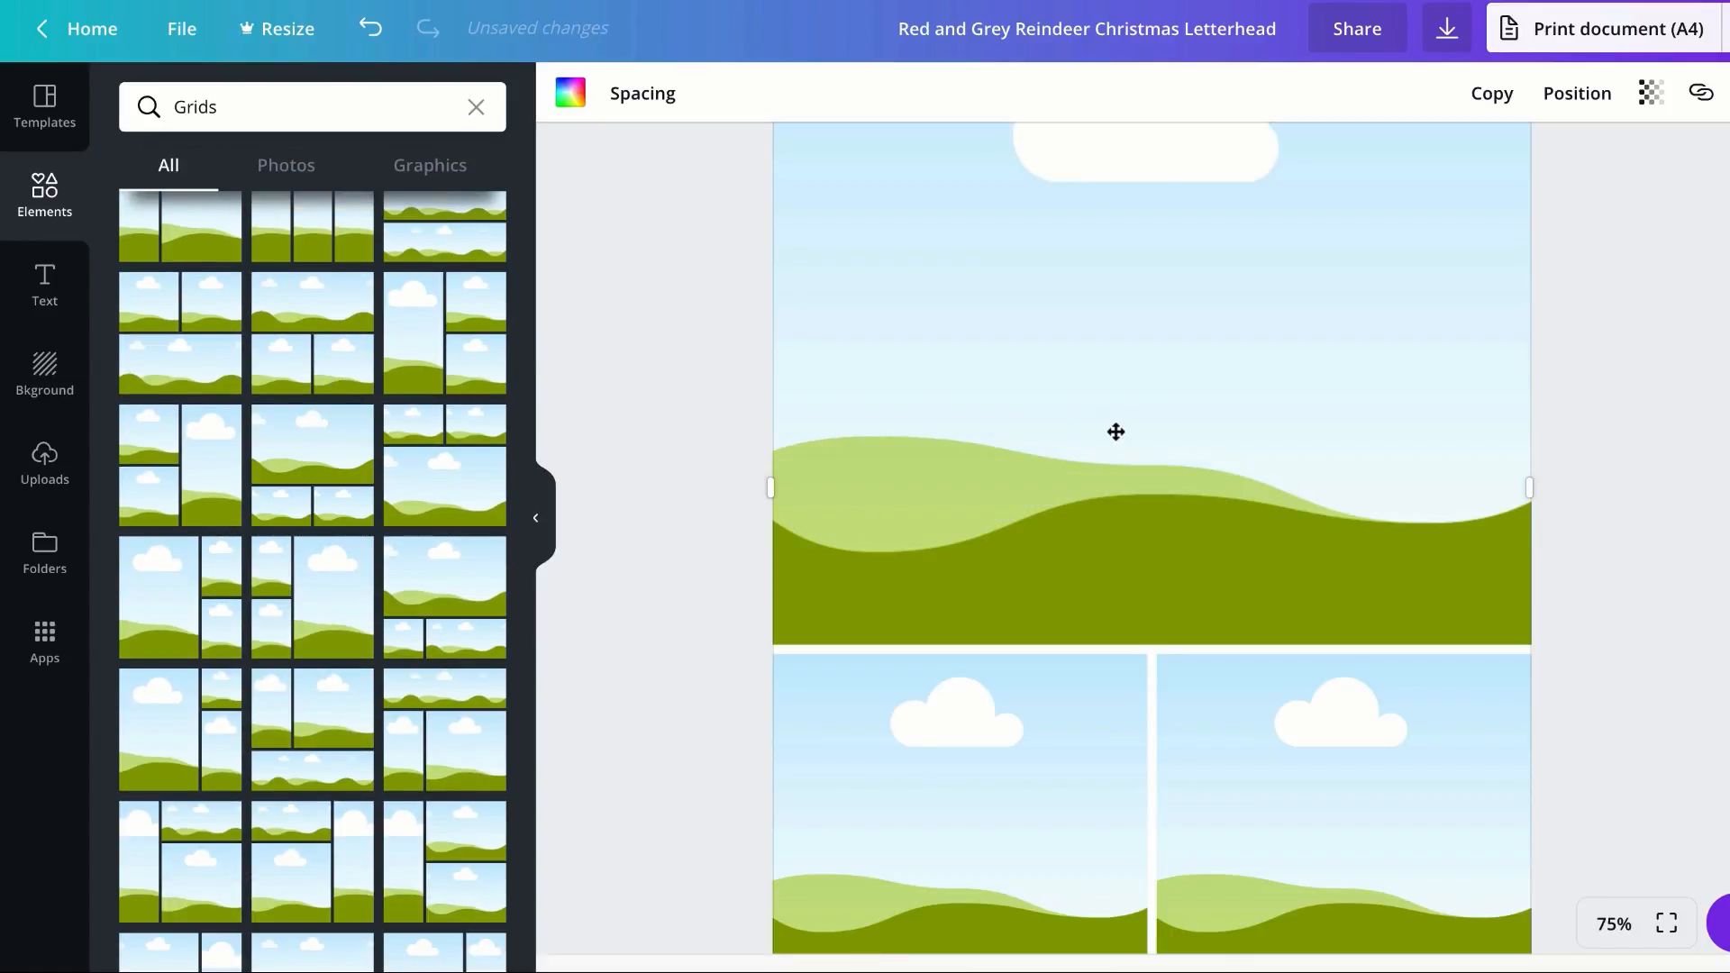
scroll(1209, 773, down, 3)
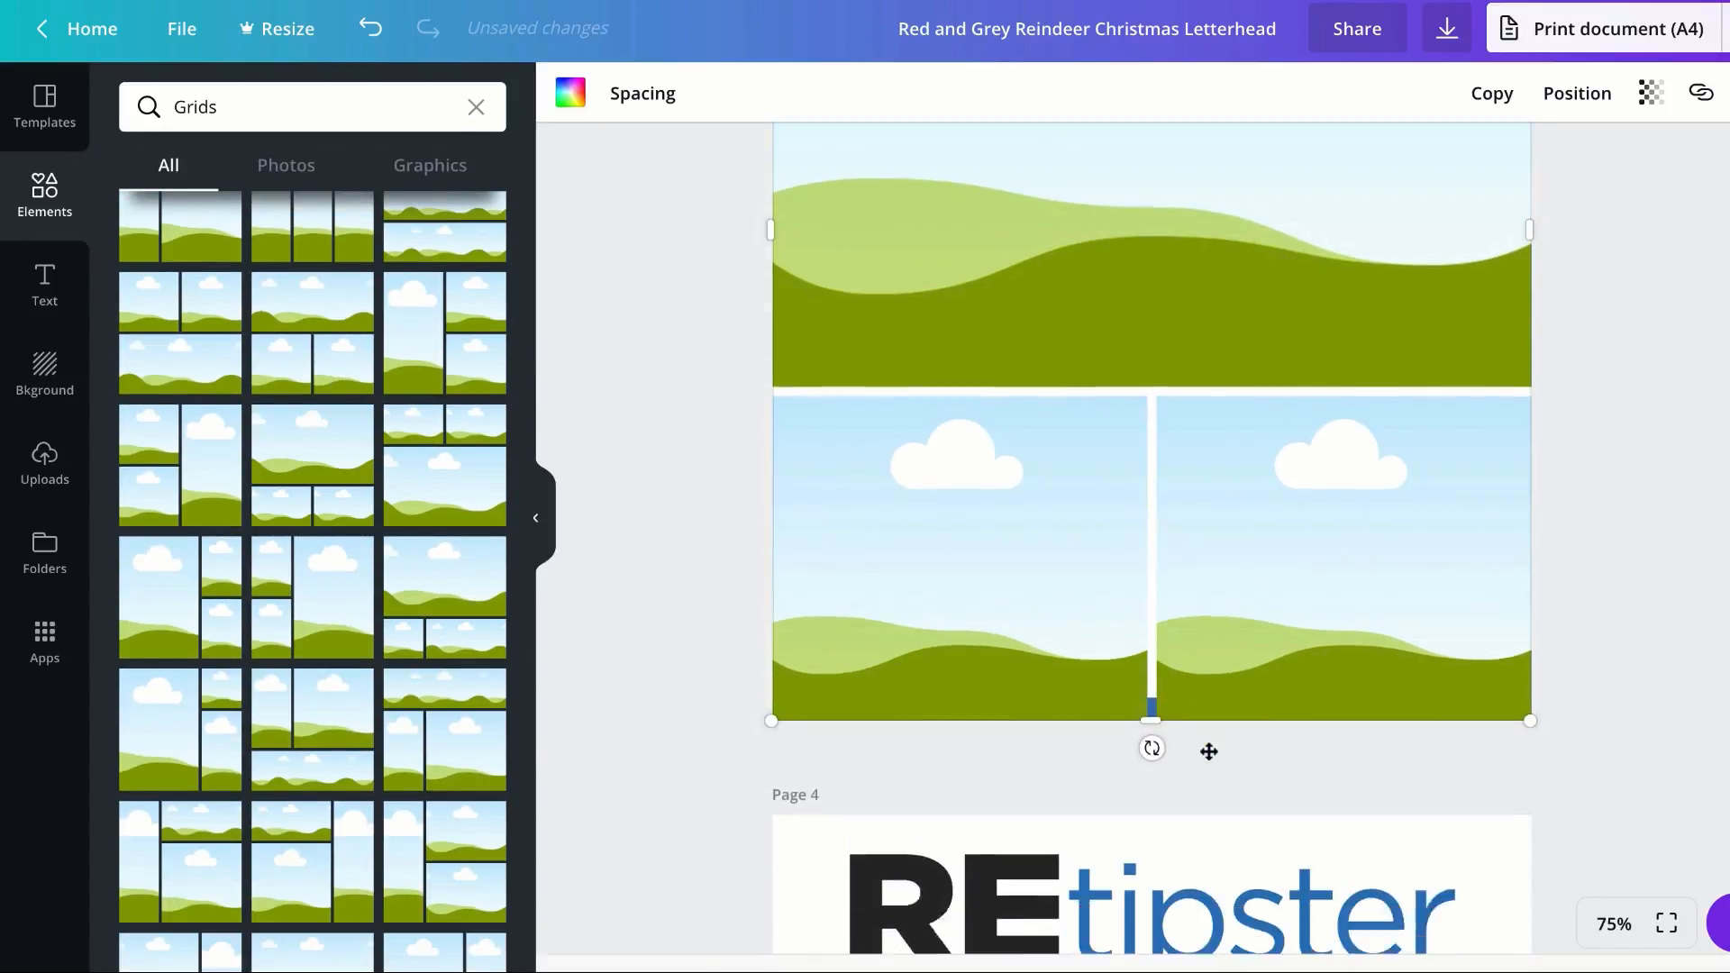
scroll(1190, 748, up, 5)
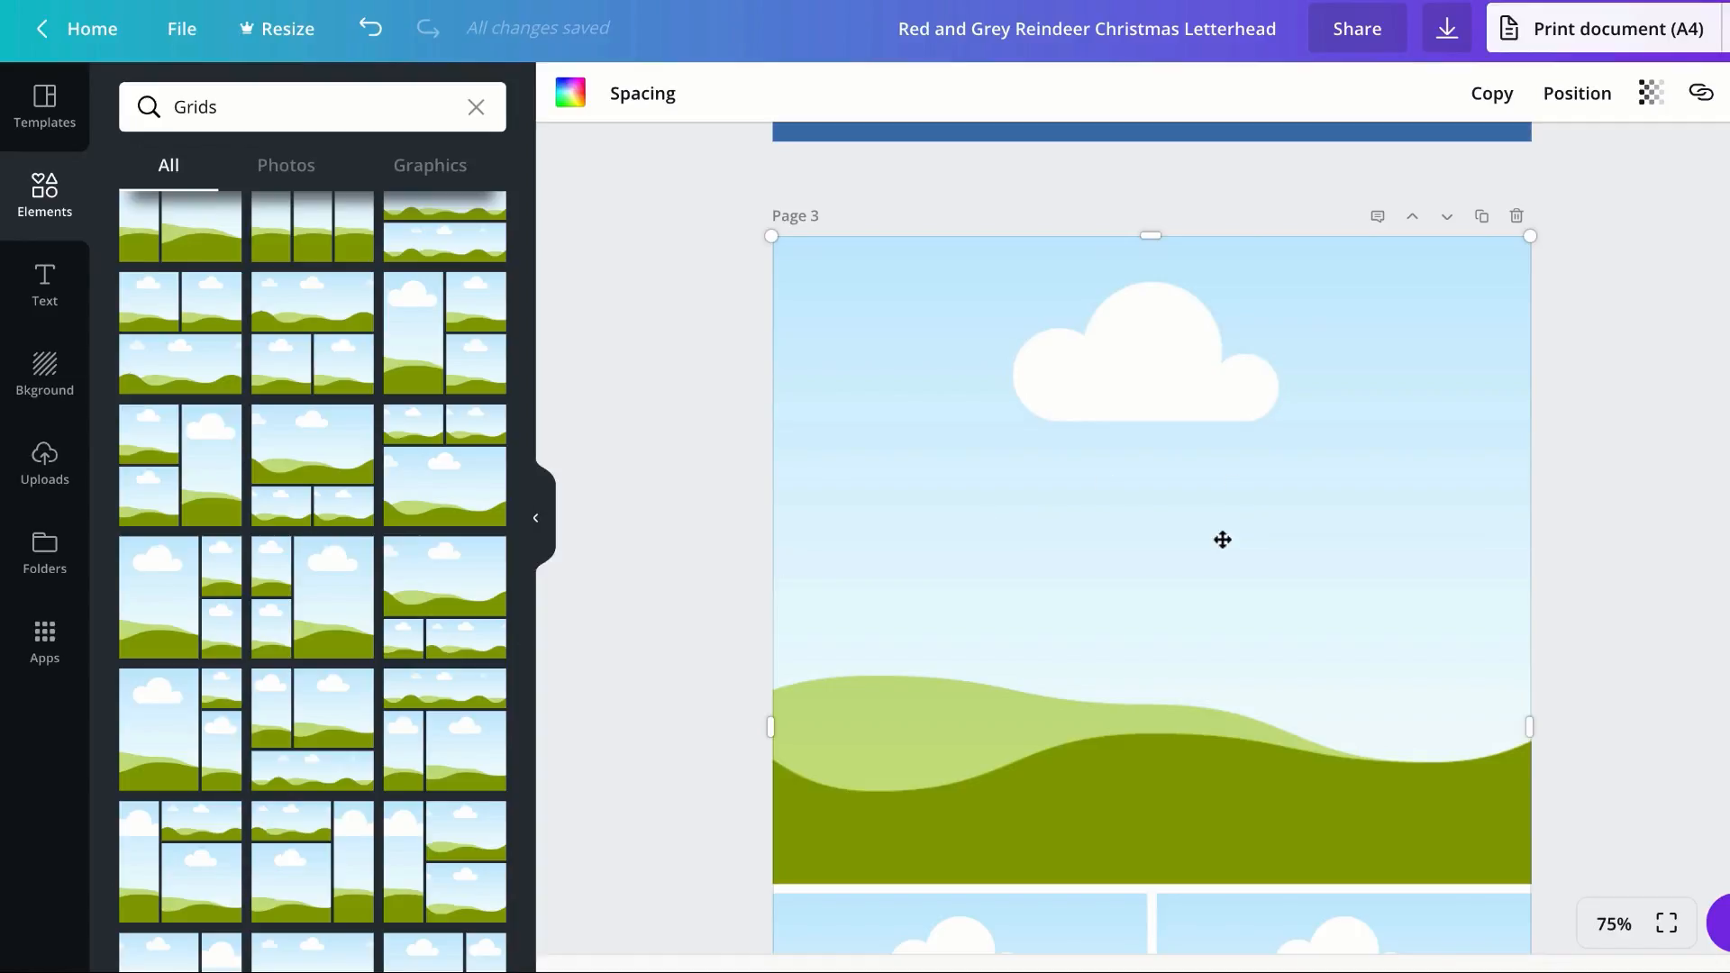
scroll(1220, 537, down, 2)
scroll(1278, 532, up, 1)
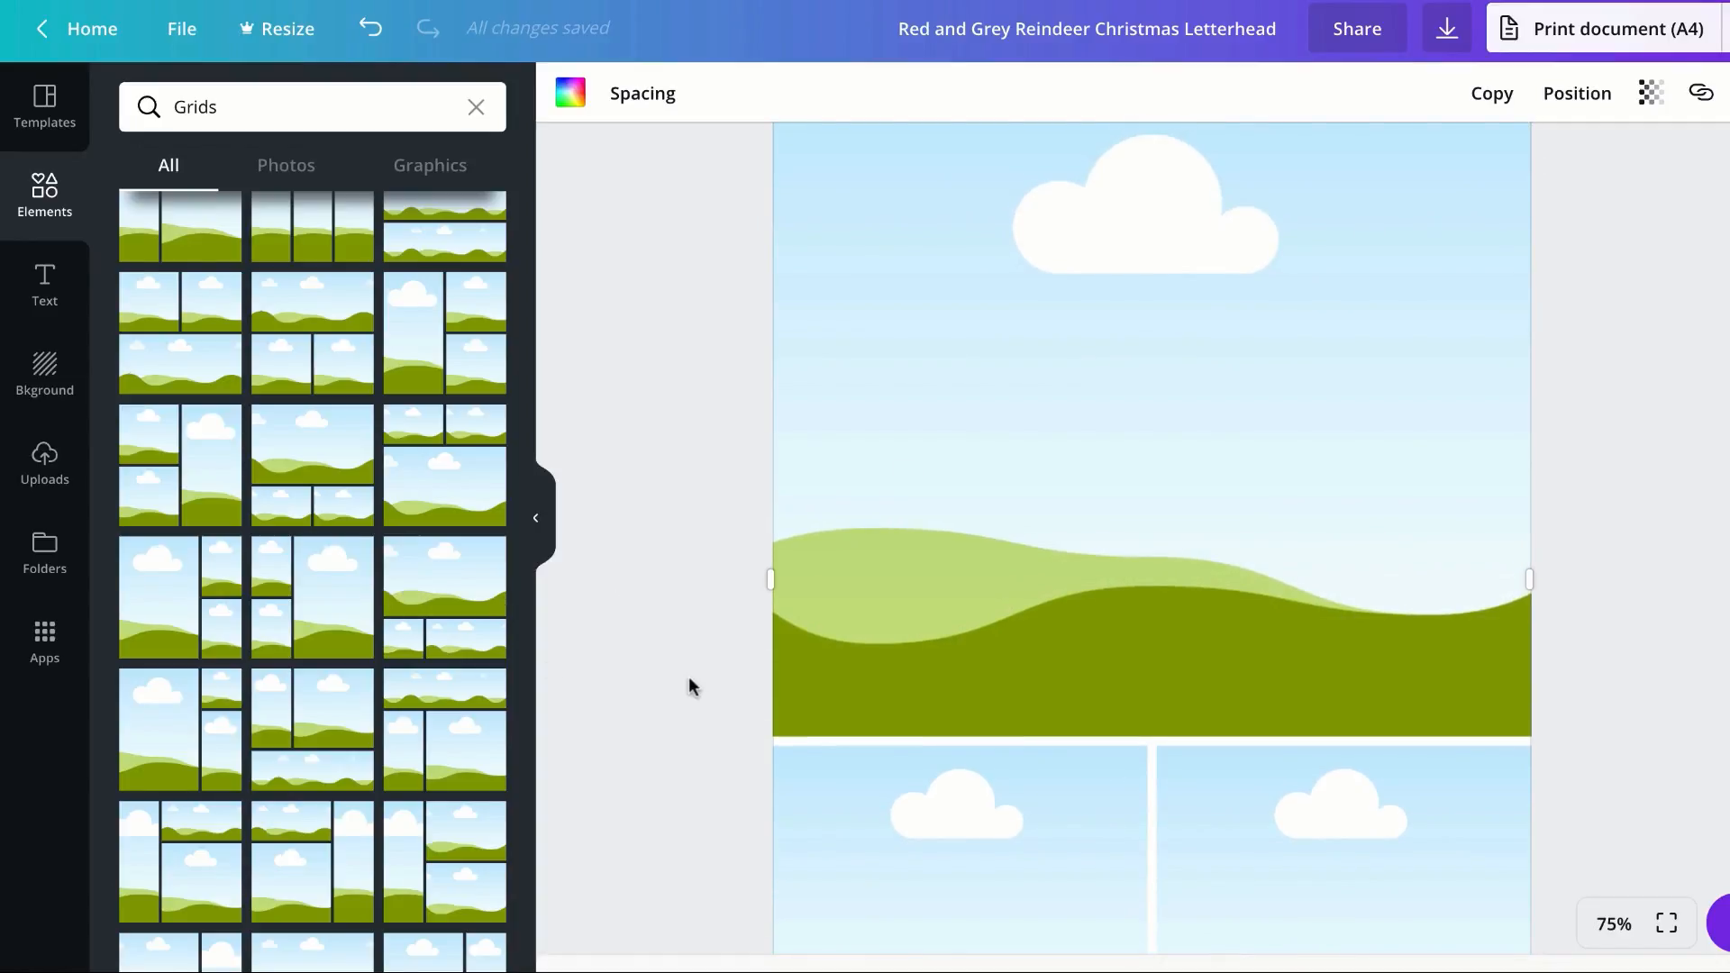
scroll(1475, 490, down, 2)
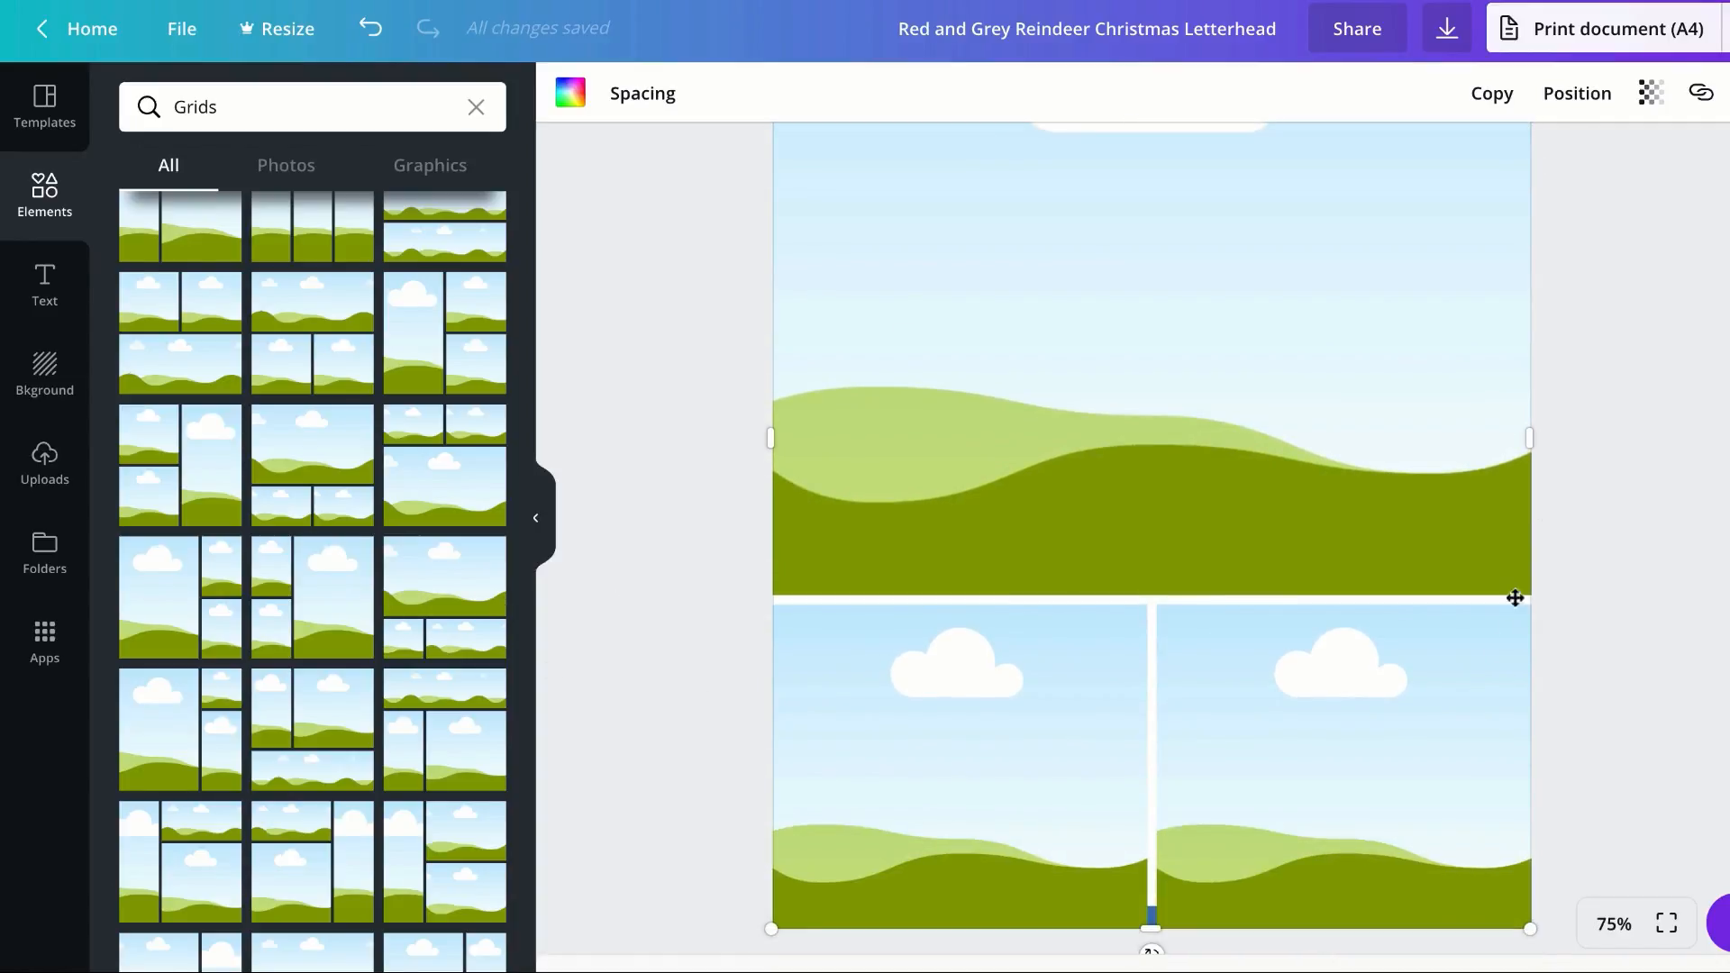
Step: Duplicate the photo grid page until pages 3 to 6 all hold the empty grid
scroll(1416, 551, up, 4)
click(1482, 389)
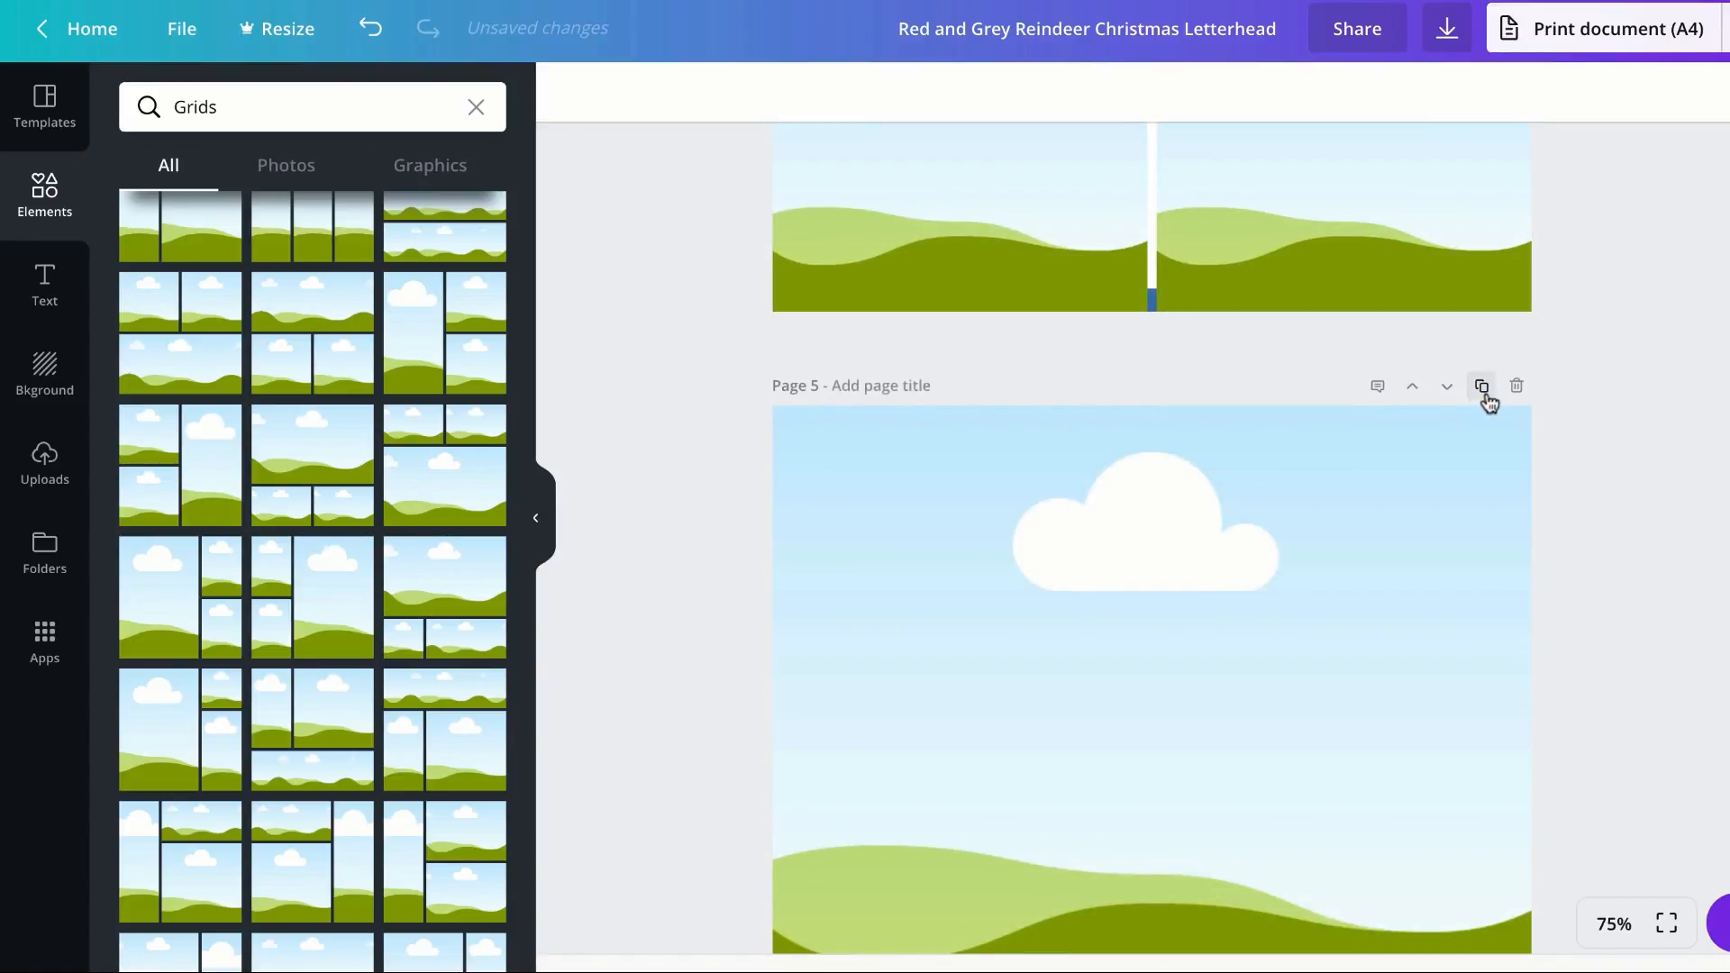
click(1483, 391)
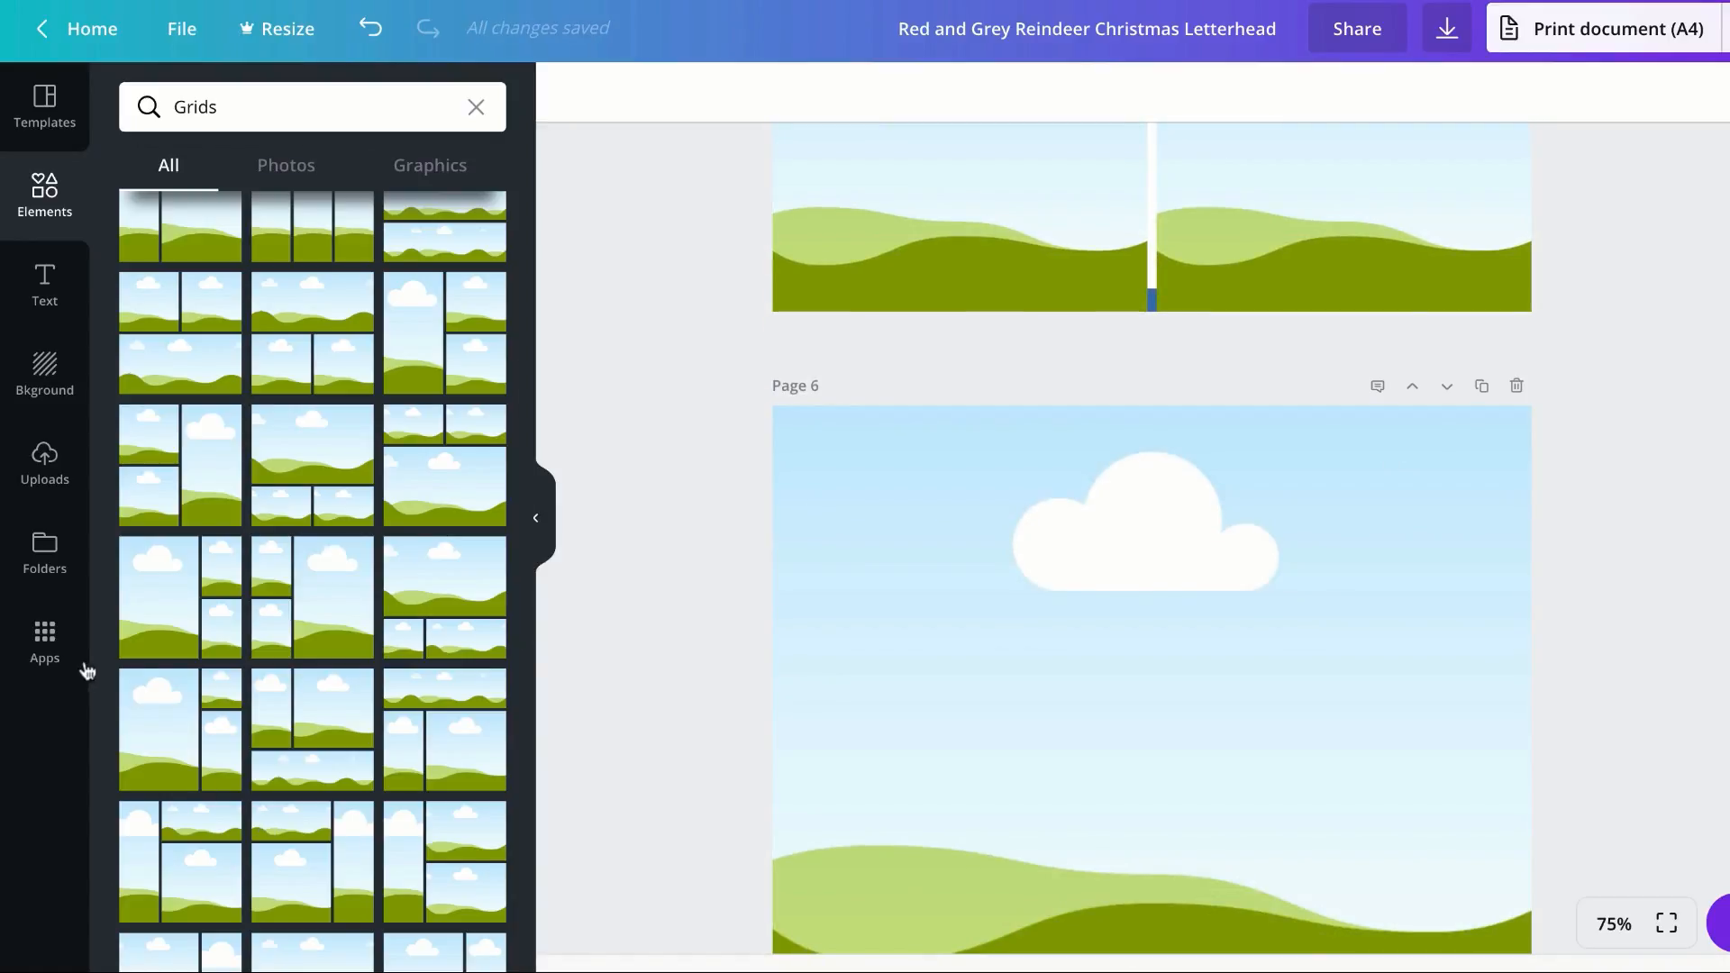
Step: Fill page 6's grid with uploaded photos: the fallen-log forest shot in the large cell, a woodland and a pond photo below
click(42, 464)
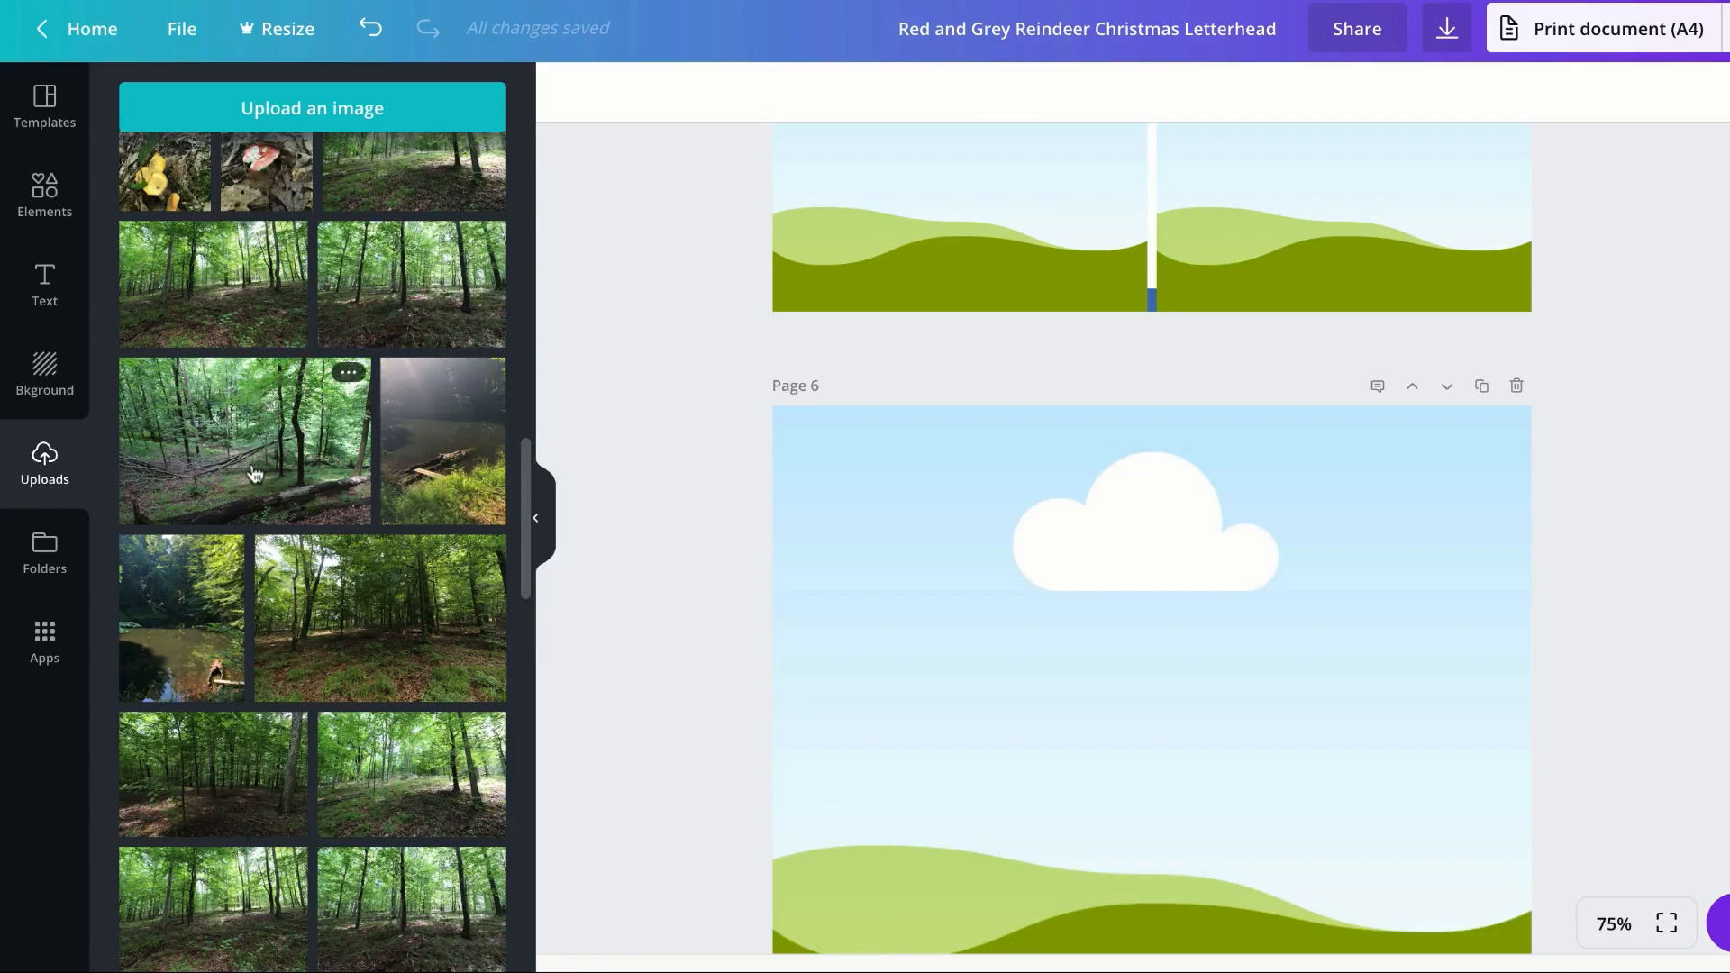
drag(255, 475, 820, 550)
scroll(820, 550, down, 5)
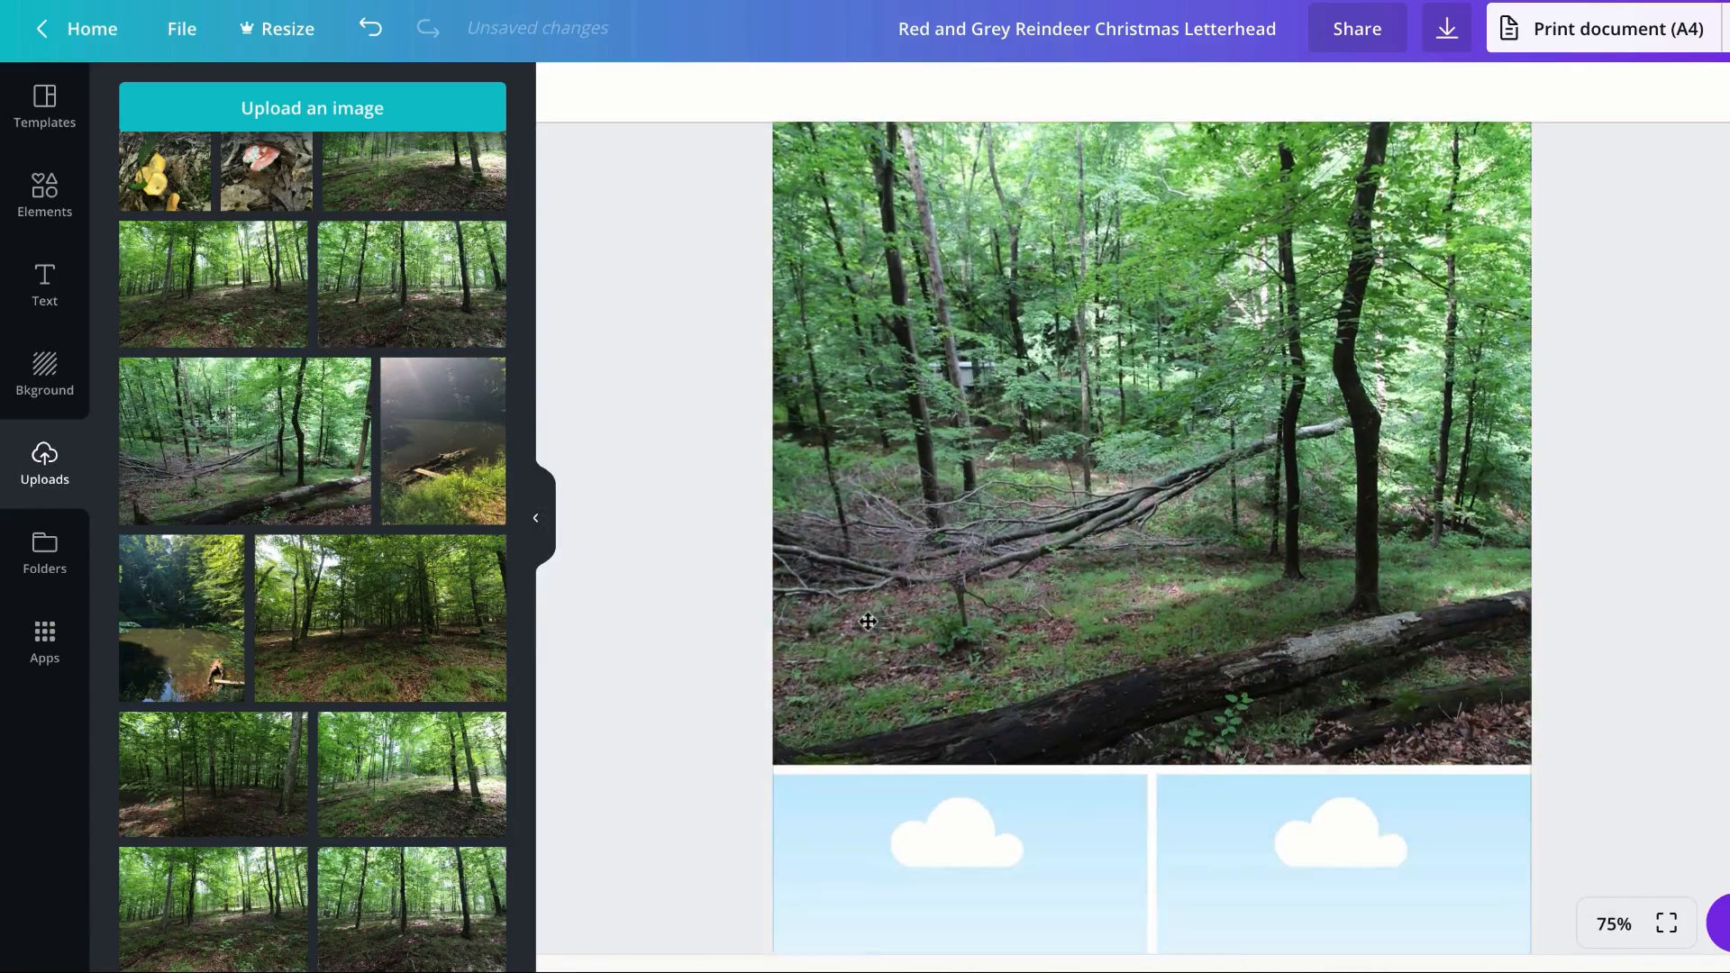
drag(383, 775, 964, 712)
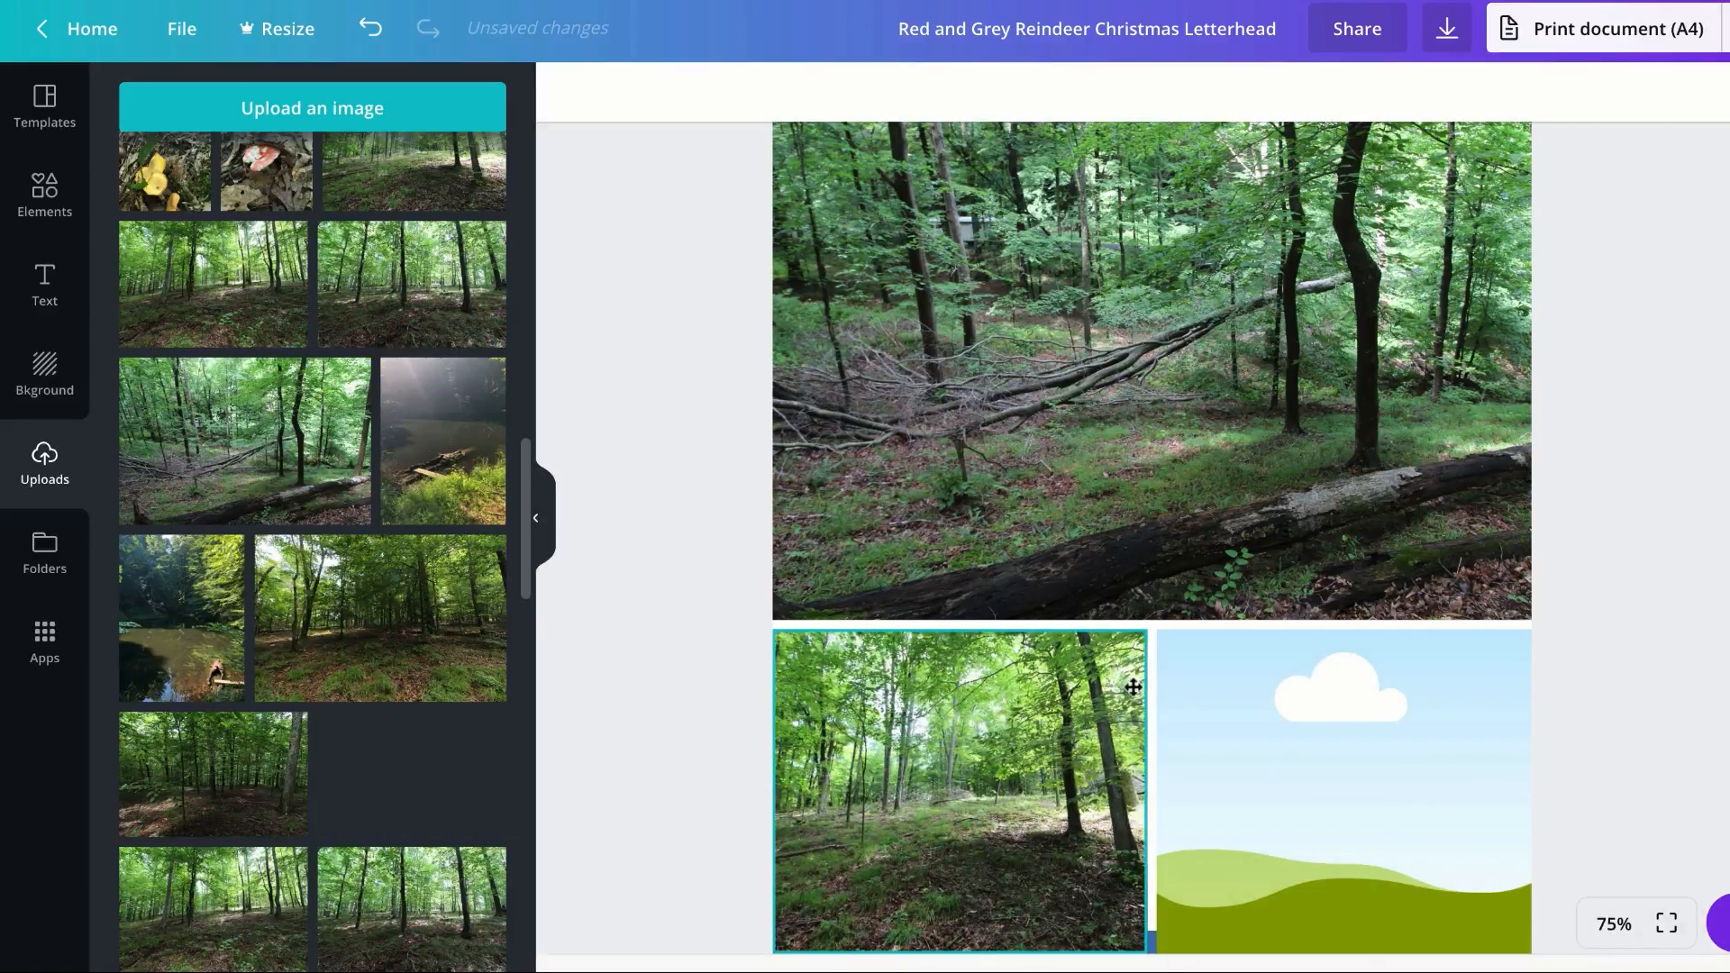
drag(225, 658, 1194, 762)
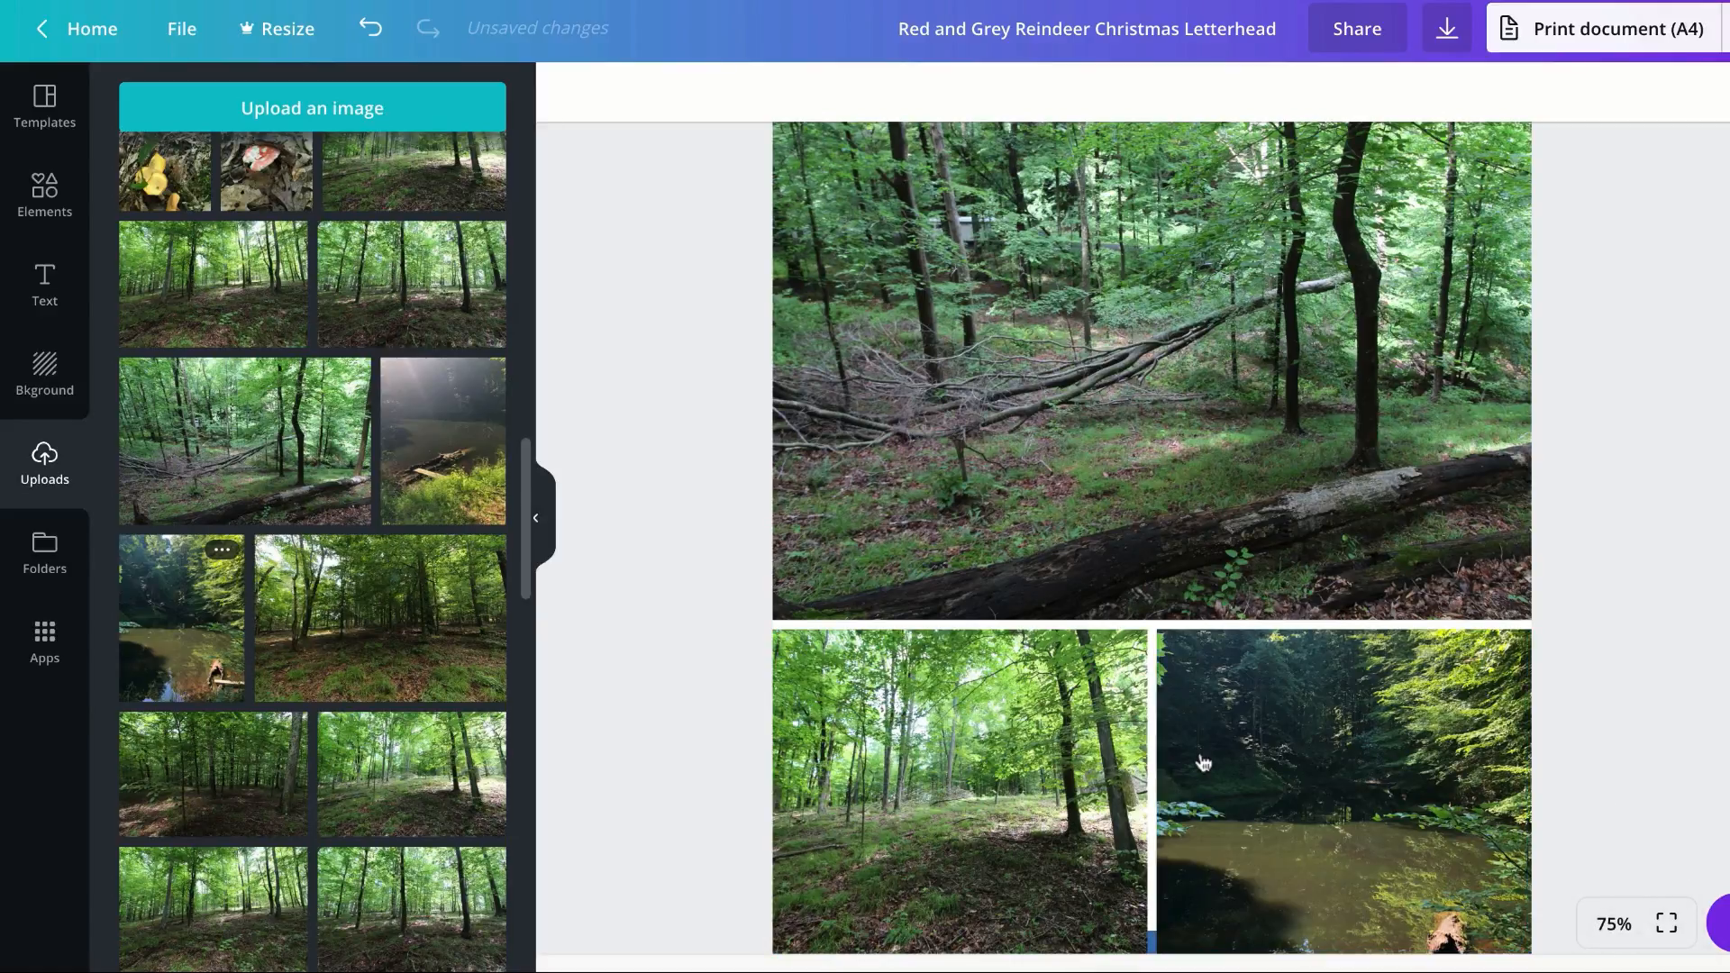
Step: Place uploaded forest photos in the large cell and the lower-left cell of page 3's grid
scroll(1056, 745, up, 5)
scroll(1056, 745, up, 10)
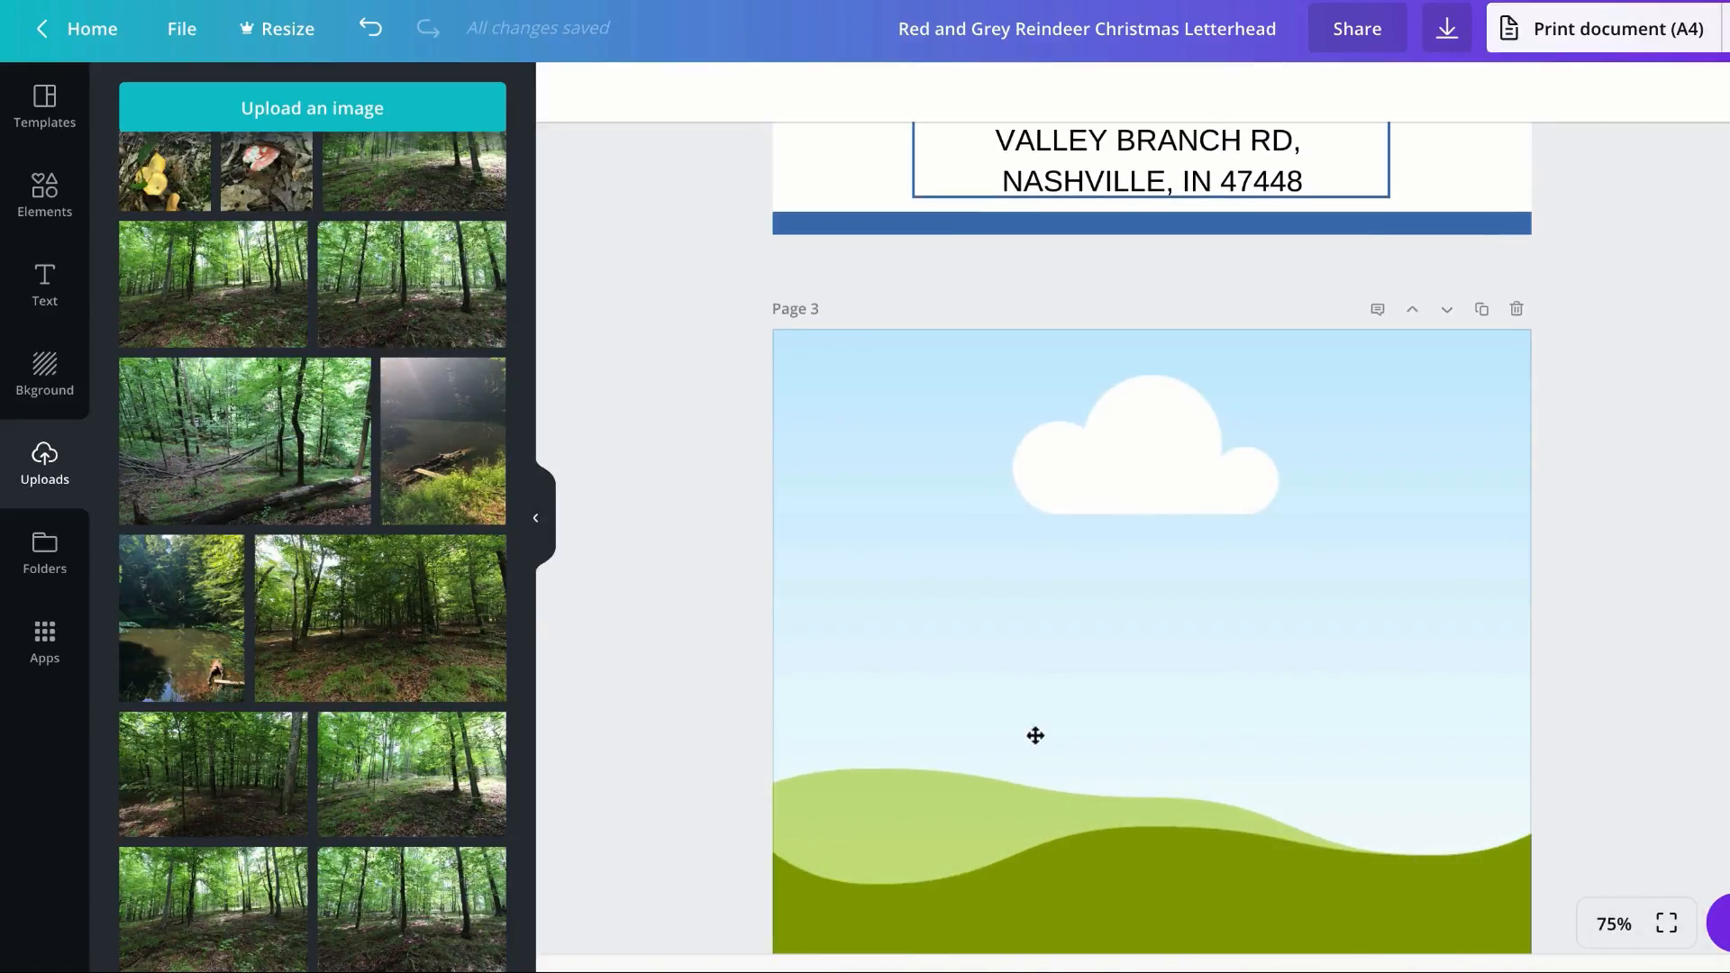
drag(213, 775, 883, 624)
scroll(923, 770, down, 6)
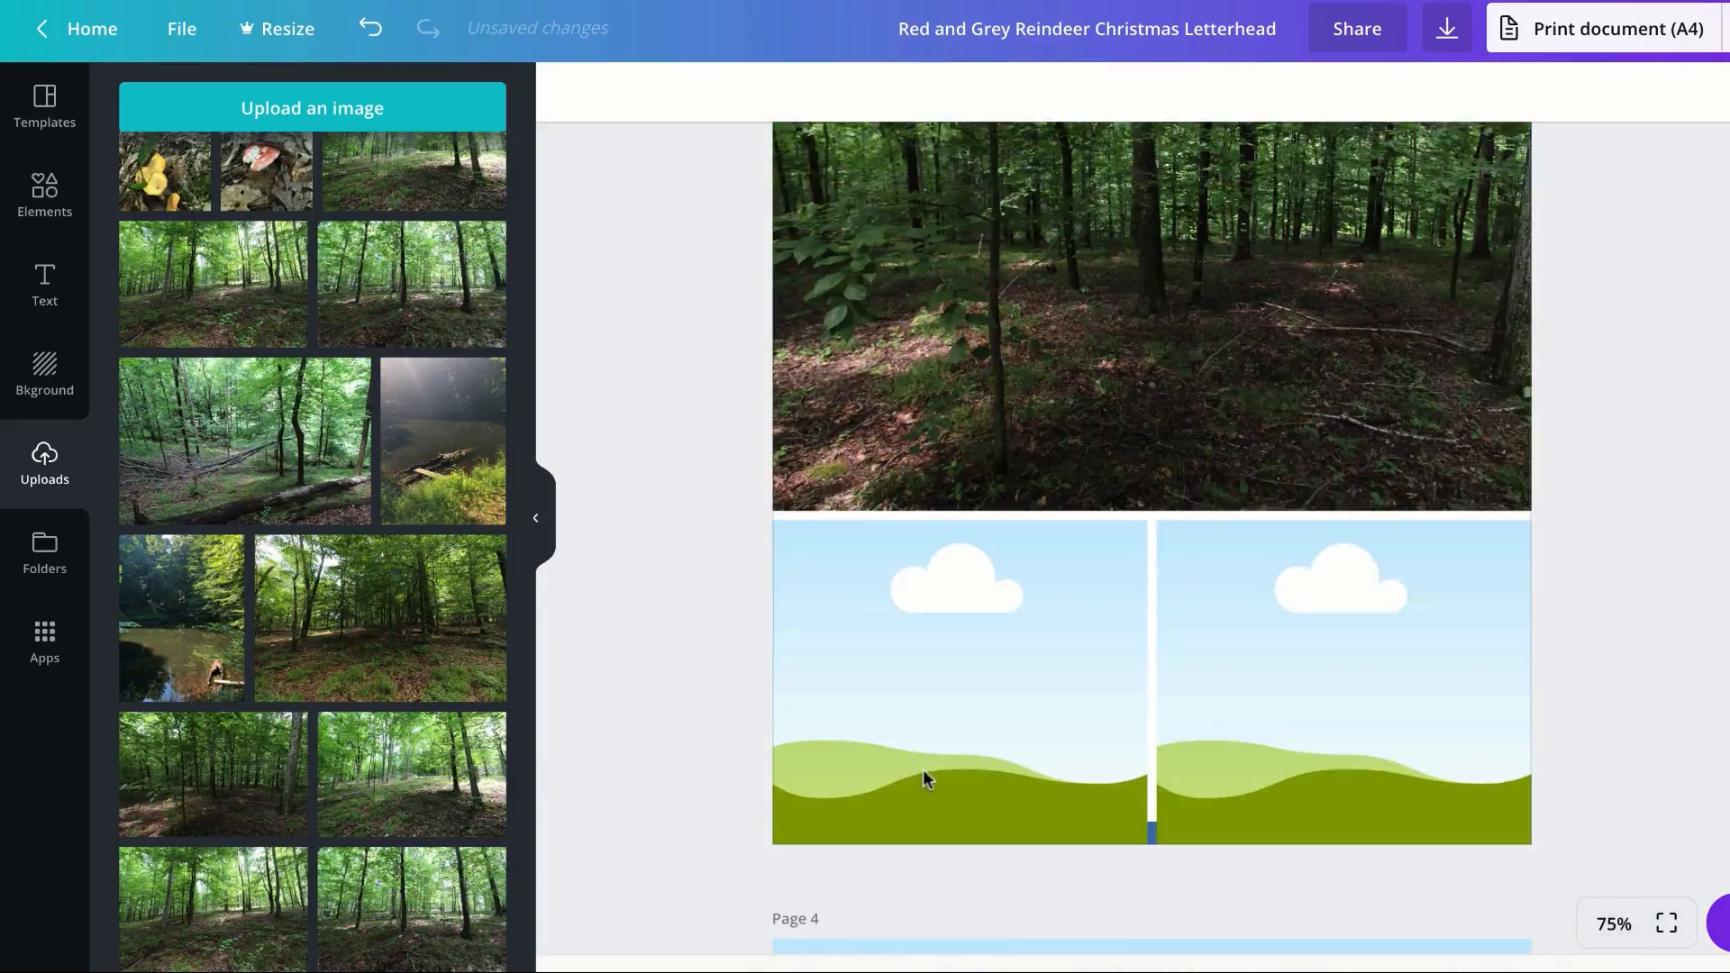
drag(469, 892, 960, 586)
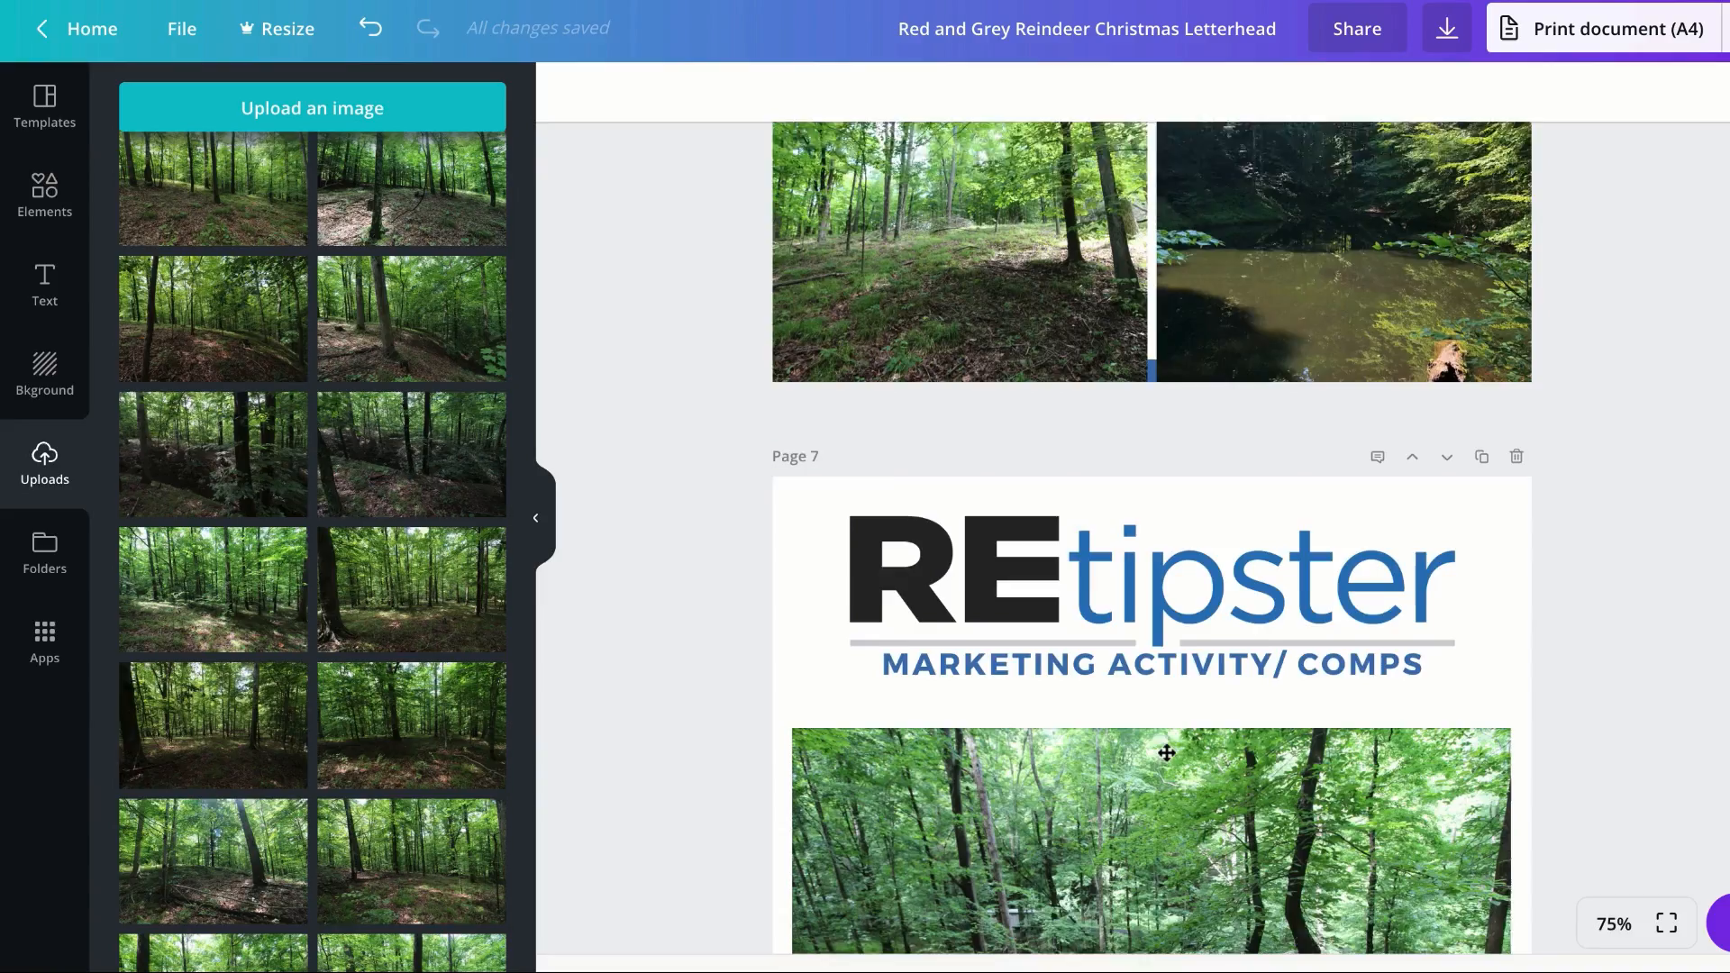
Step: Delete the property photo from the MARKETING ACTIVITY/ COMPS page
scroll(1167, 752, down, 1)
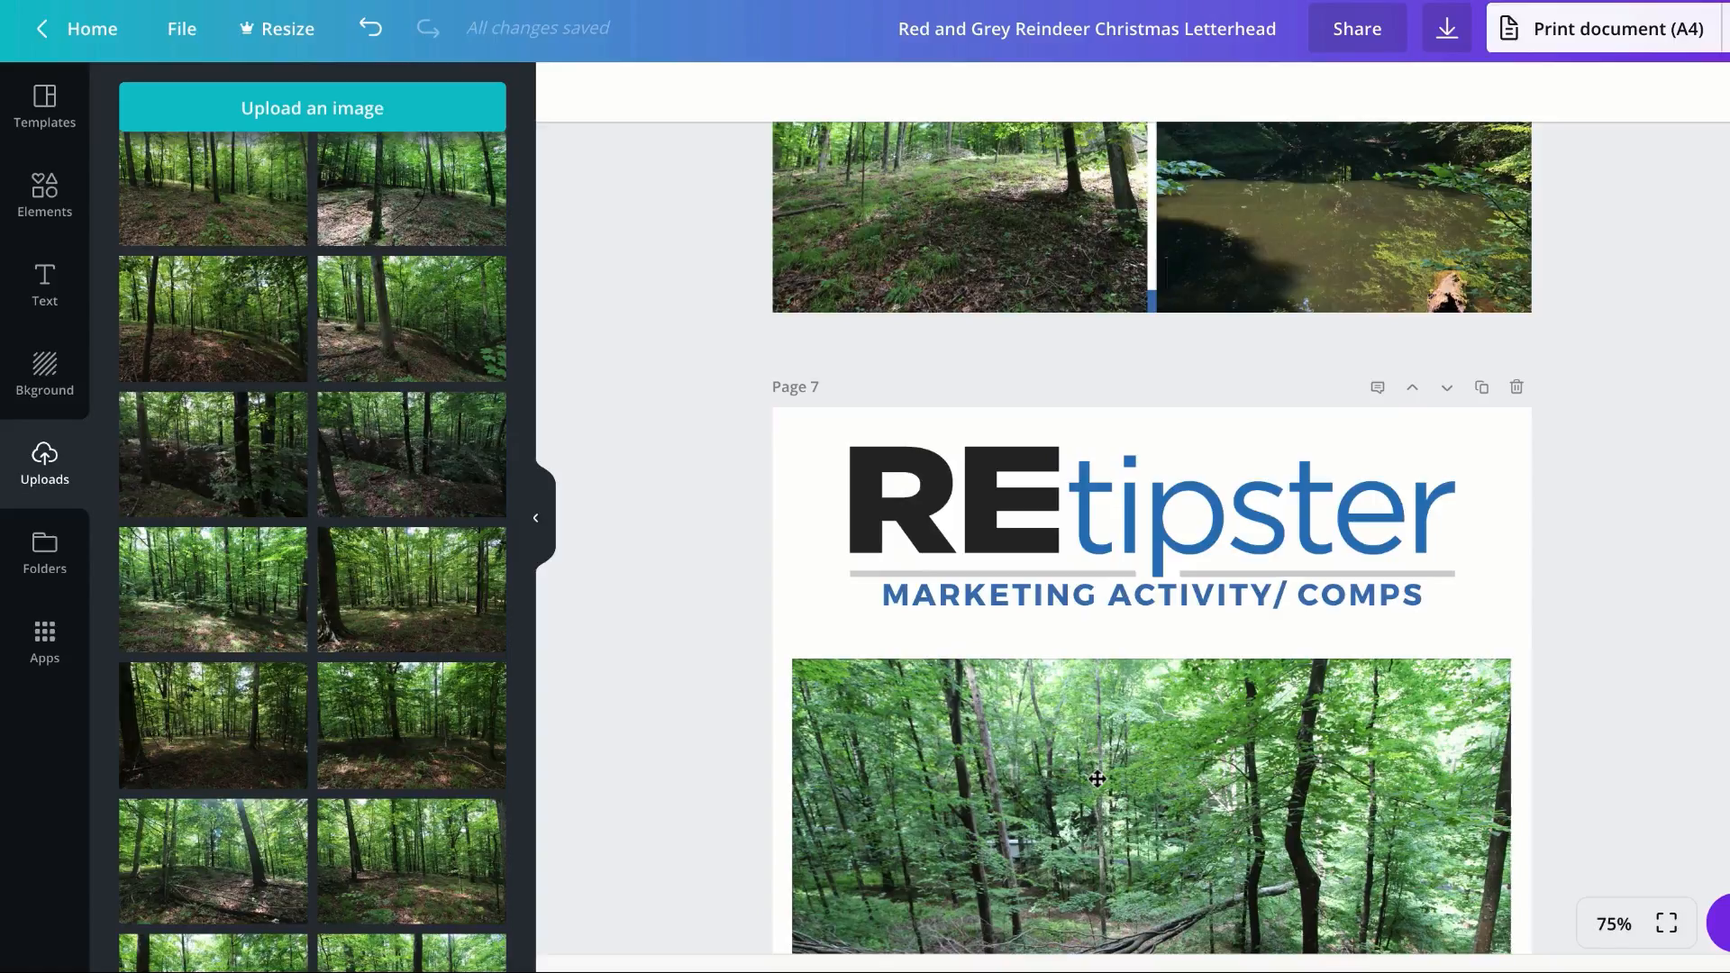
scroll(1096, 779, down, 6)
click(981, 369)
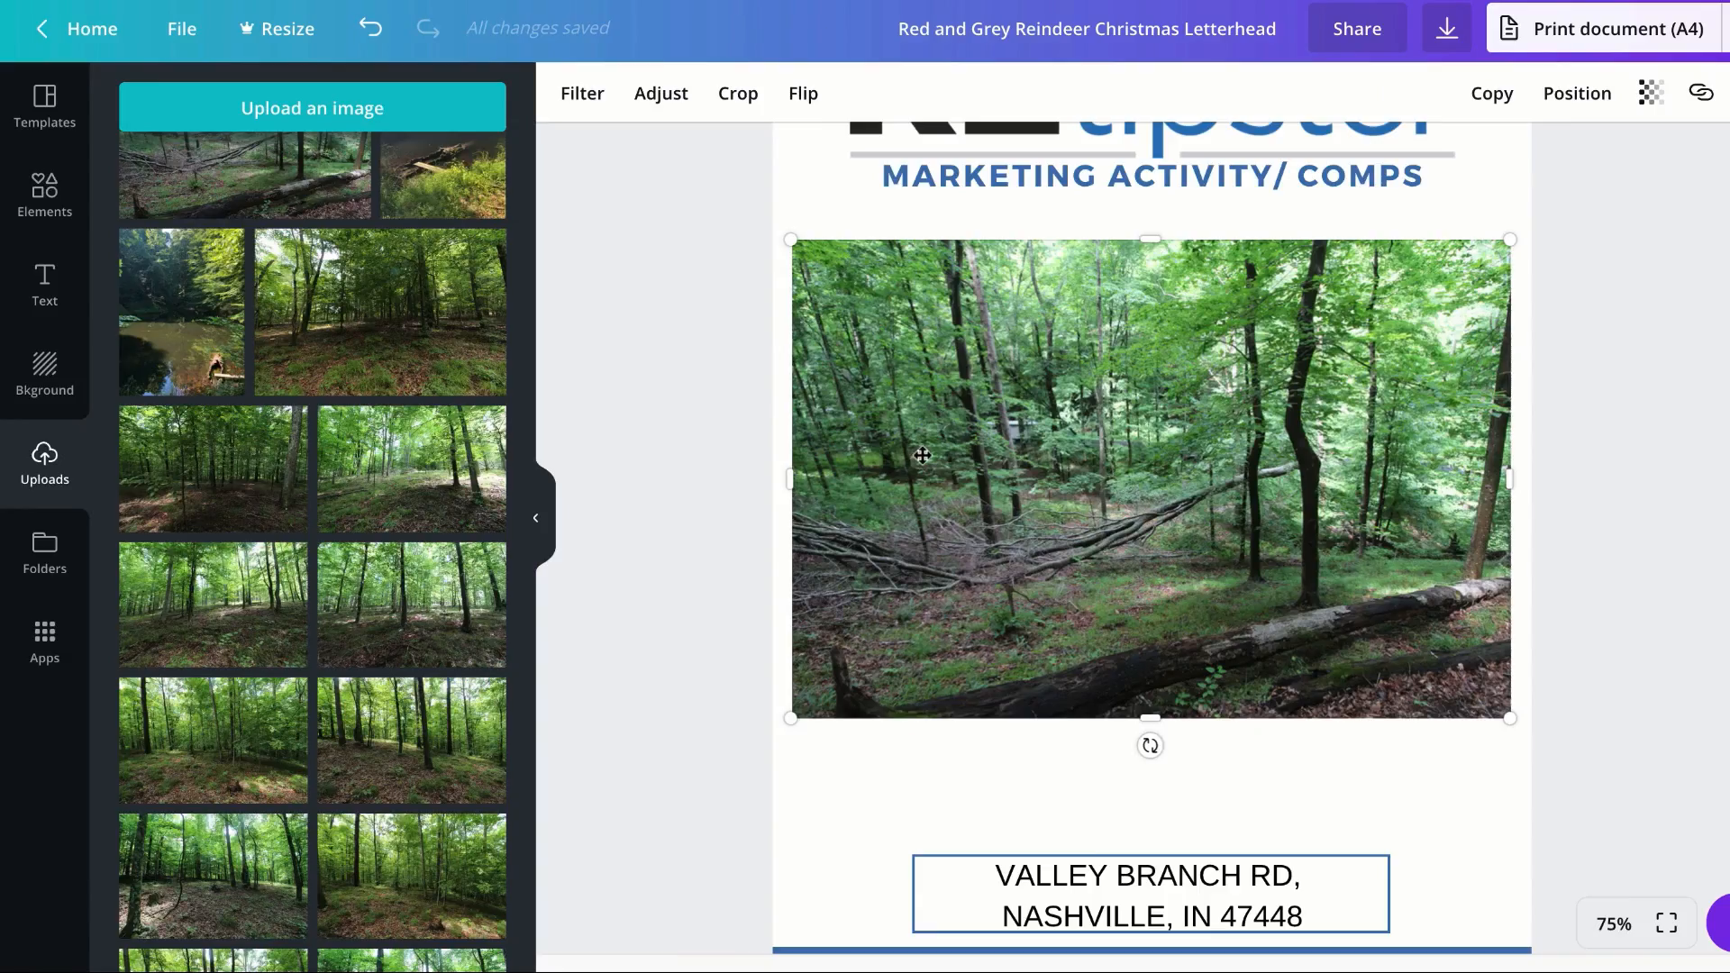
key(Delete)
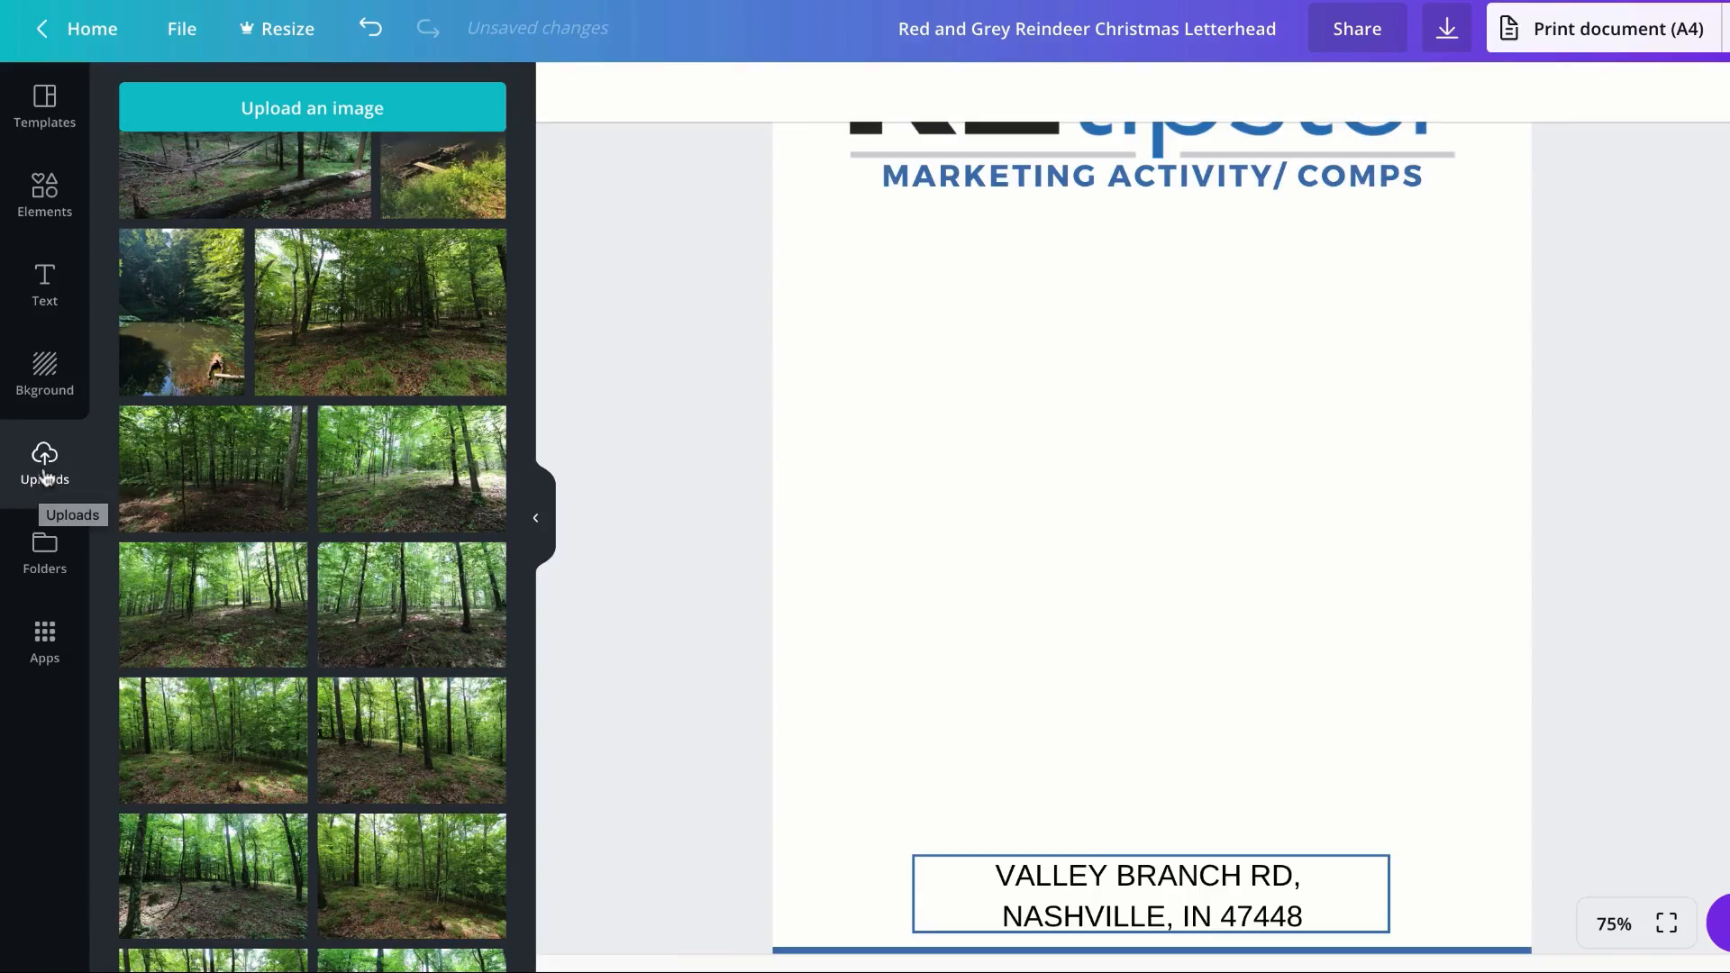
Step: Upload a comps screenshot from the Desktop folder and place the sales table image on the MARKETING ACTIVITY/ COMPS page
click(247, 127)
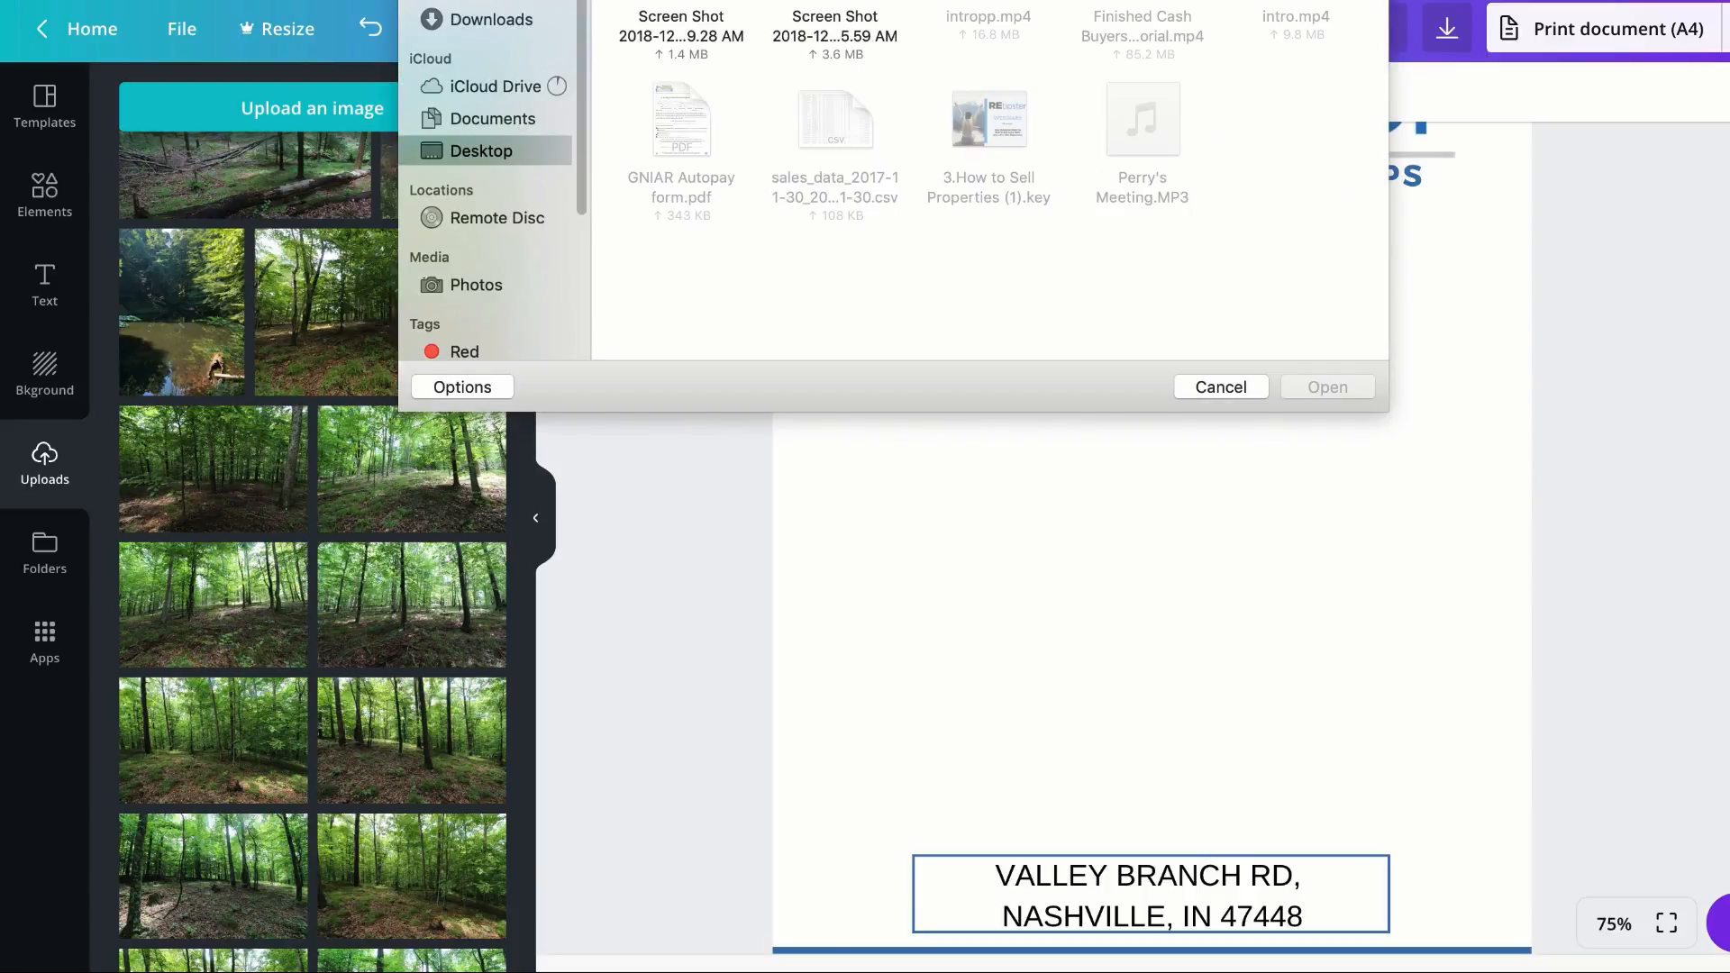
click(687, 20)
click(1332, 385)
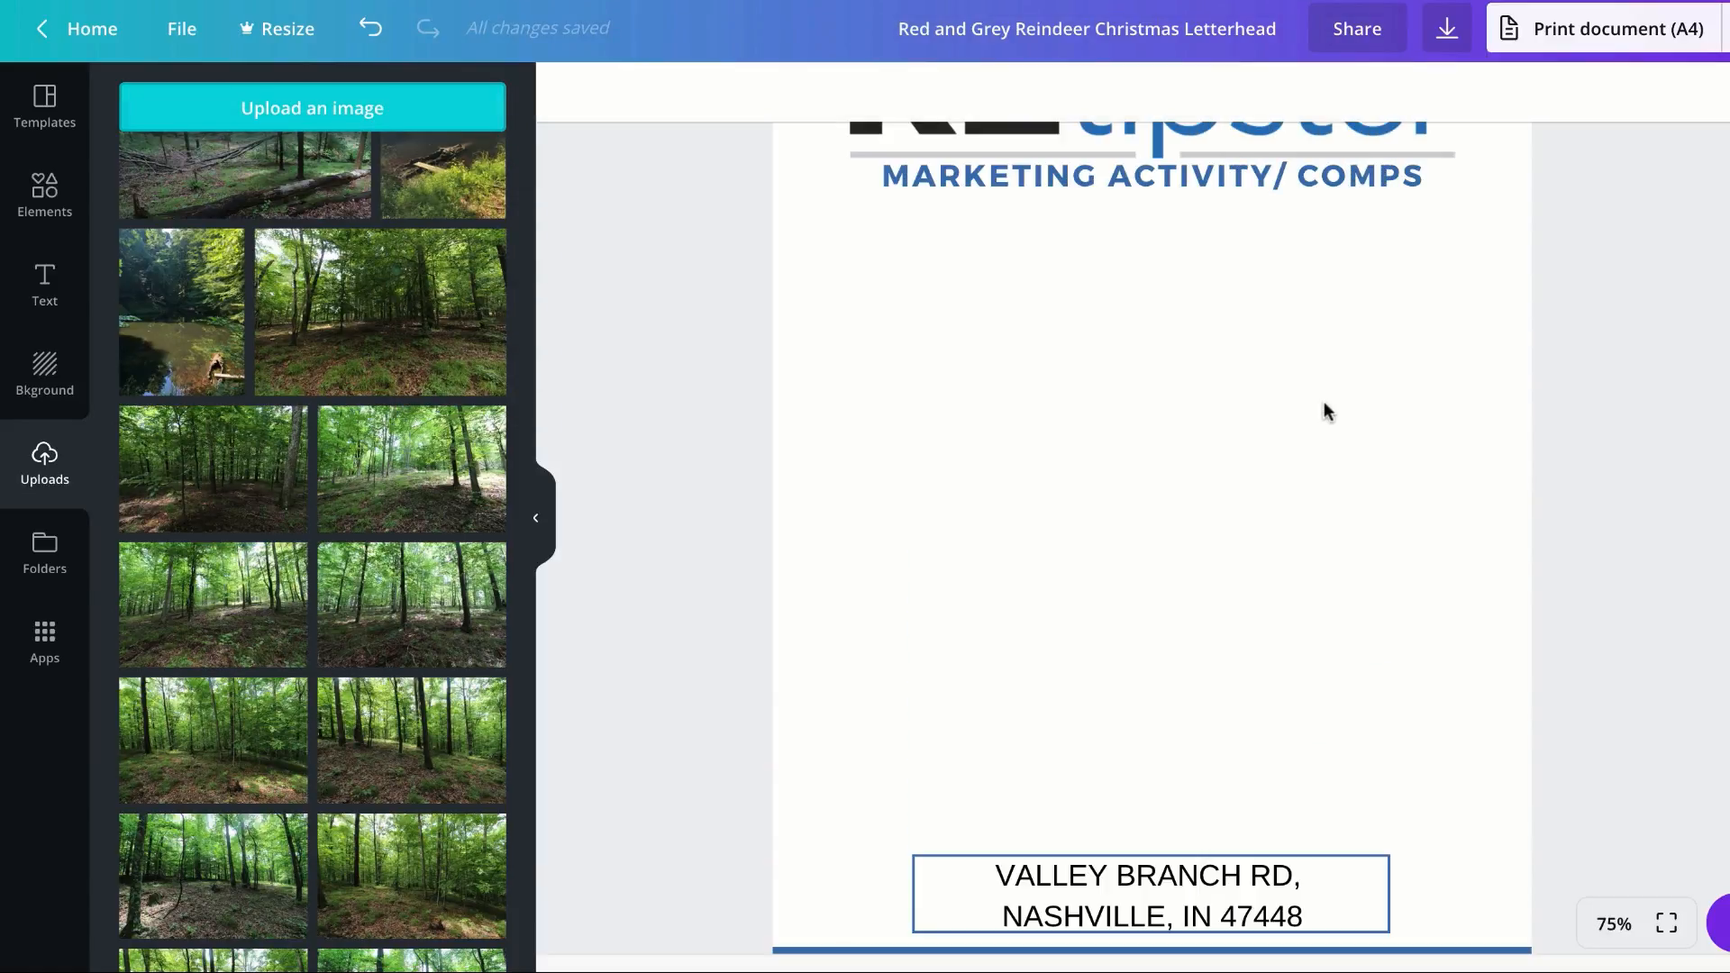
scroll(359, 365, up, 15)
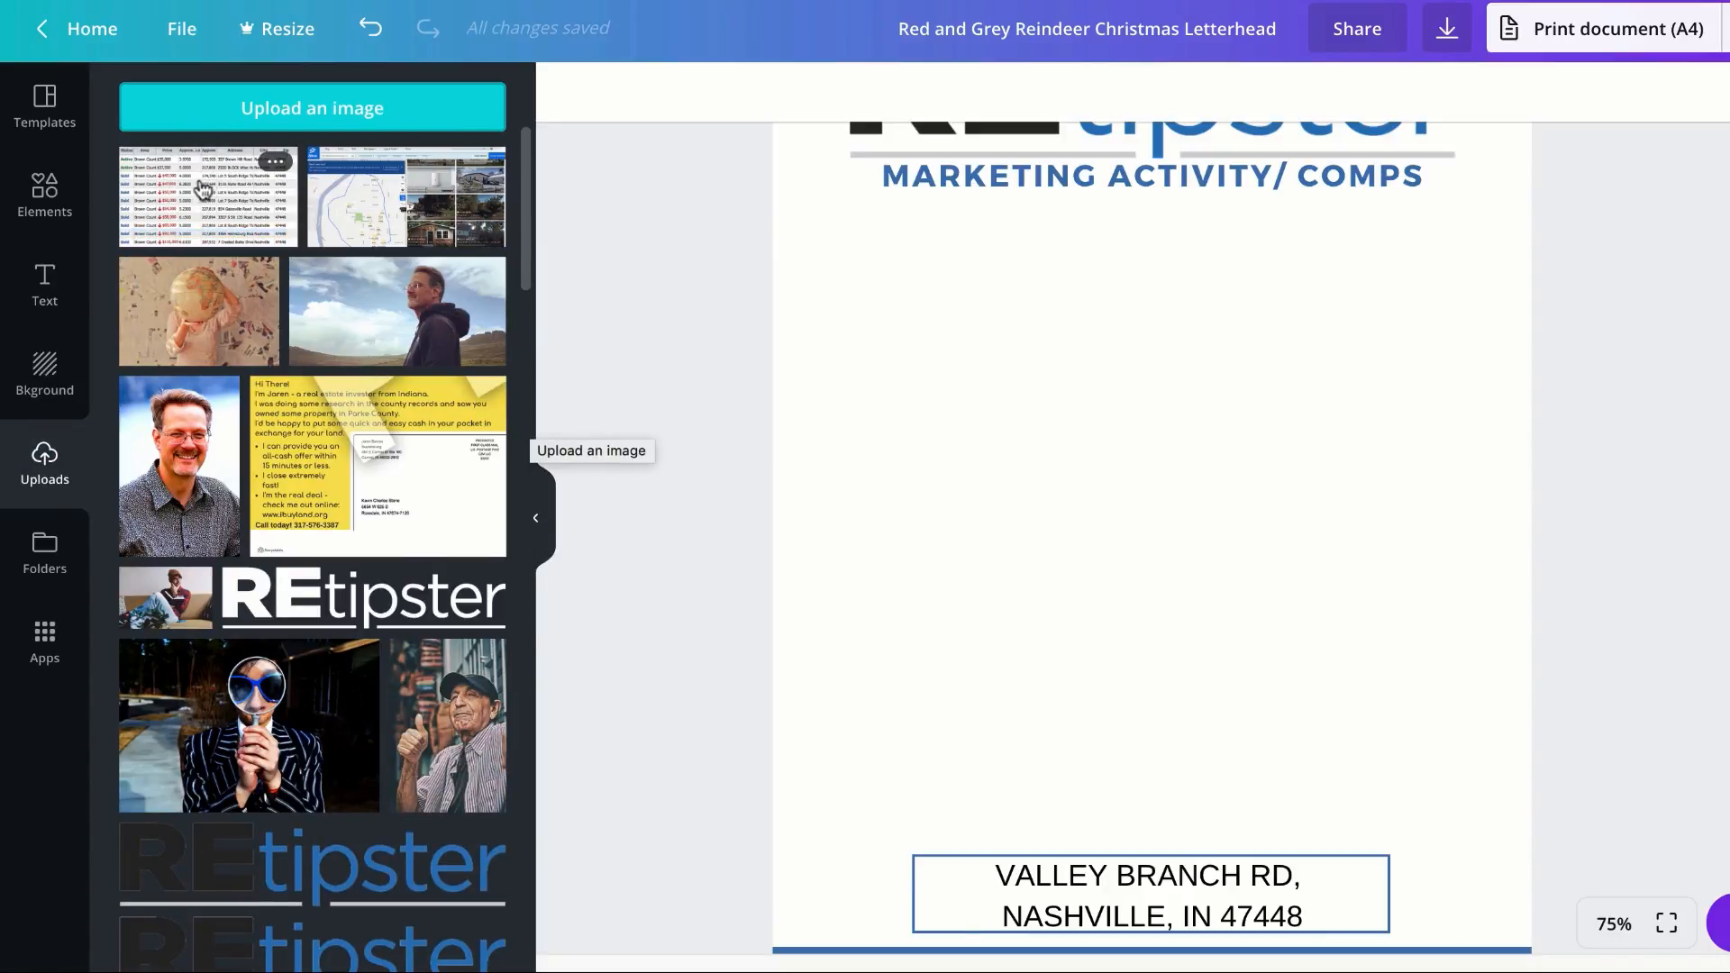
drag(208, 197, 927, 338)
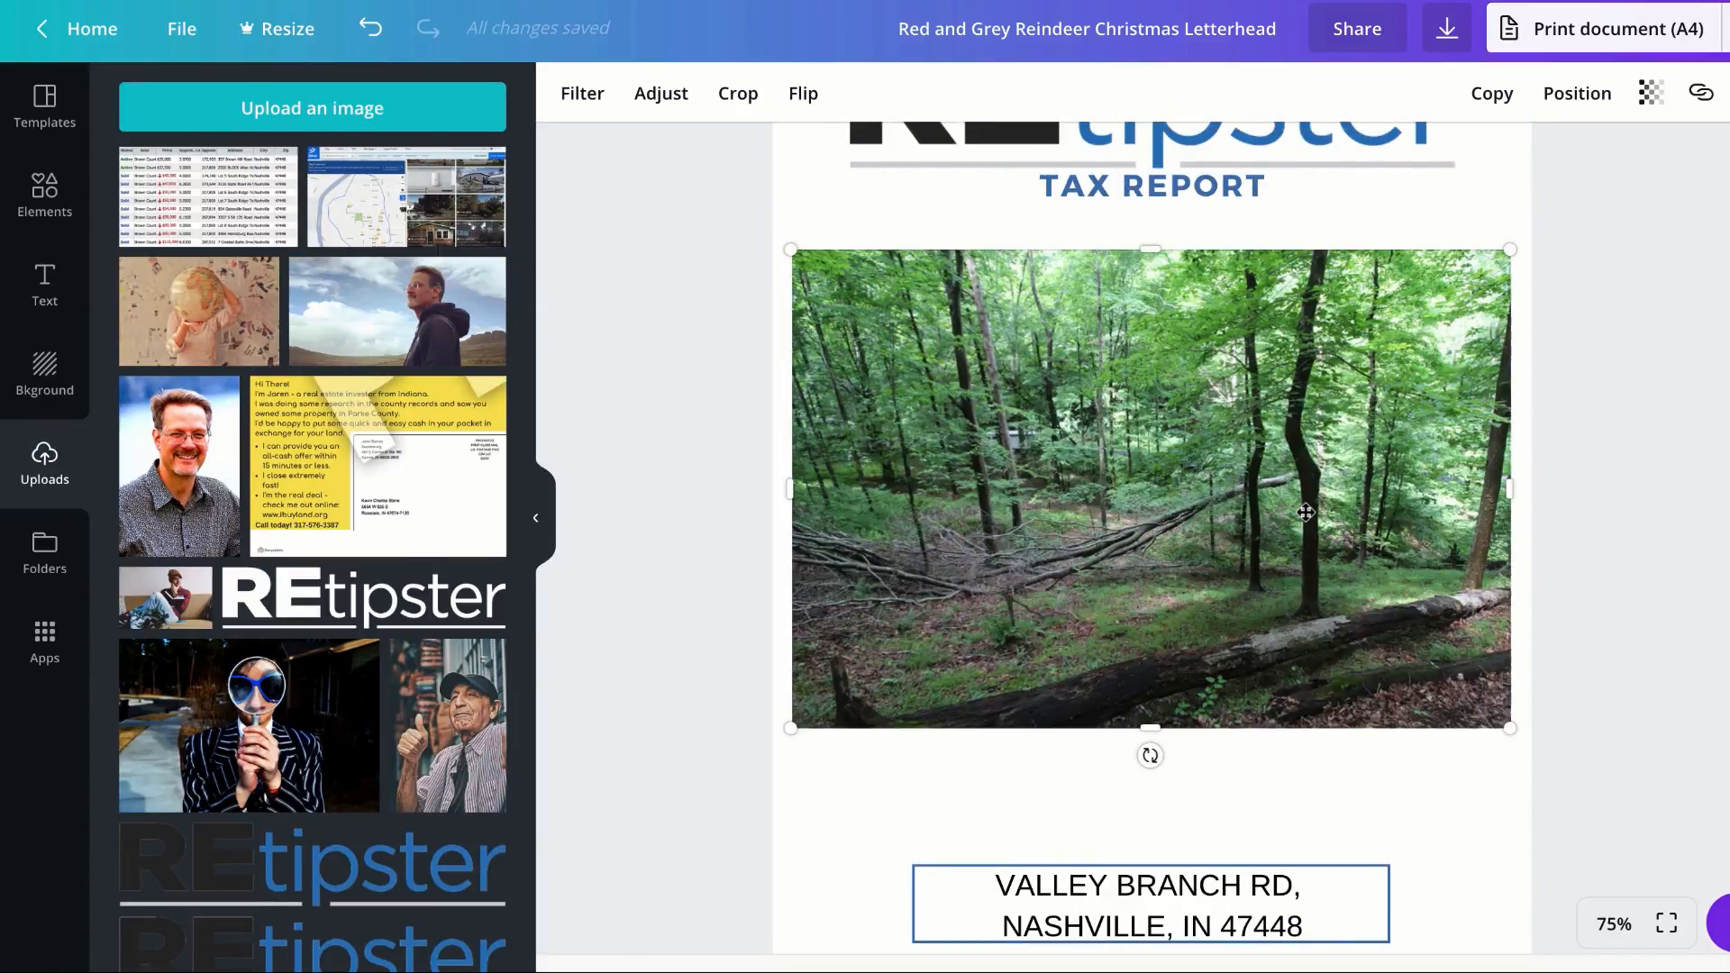
Step: Replace the property photo on the TAX REPORT page with the copied tax information image
key(Delete)
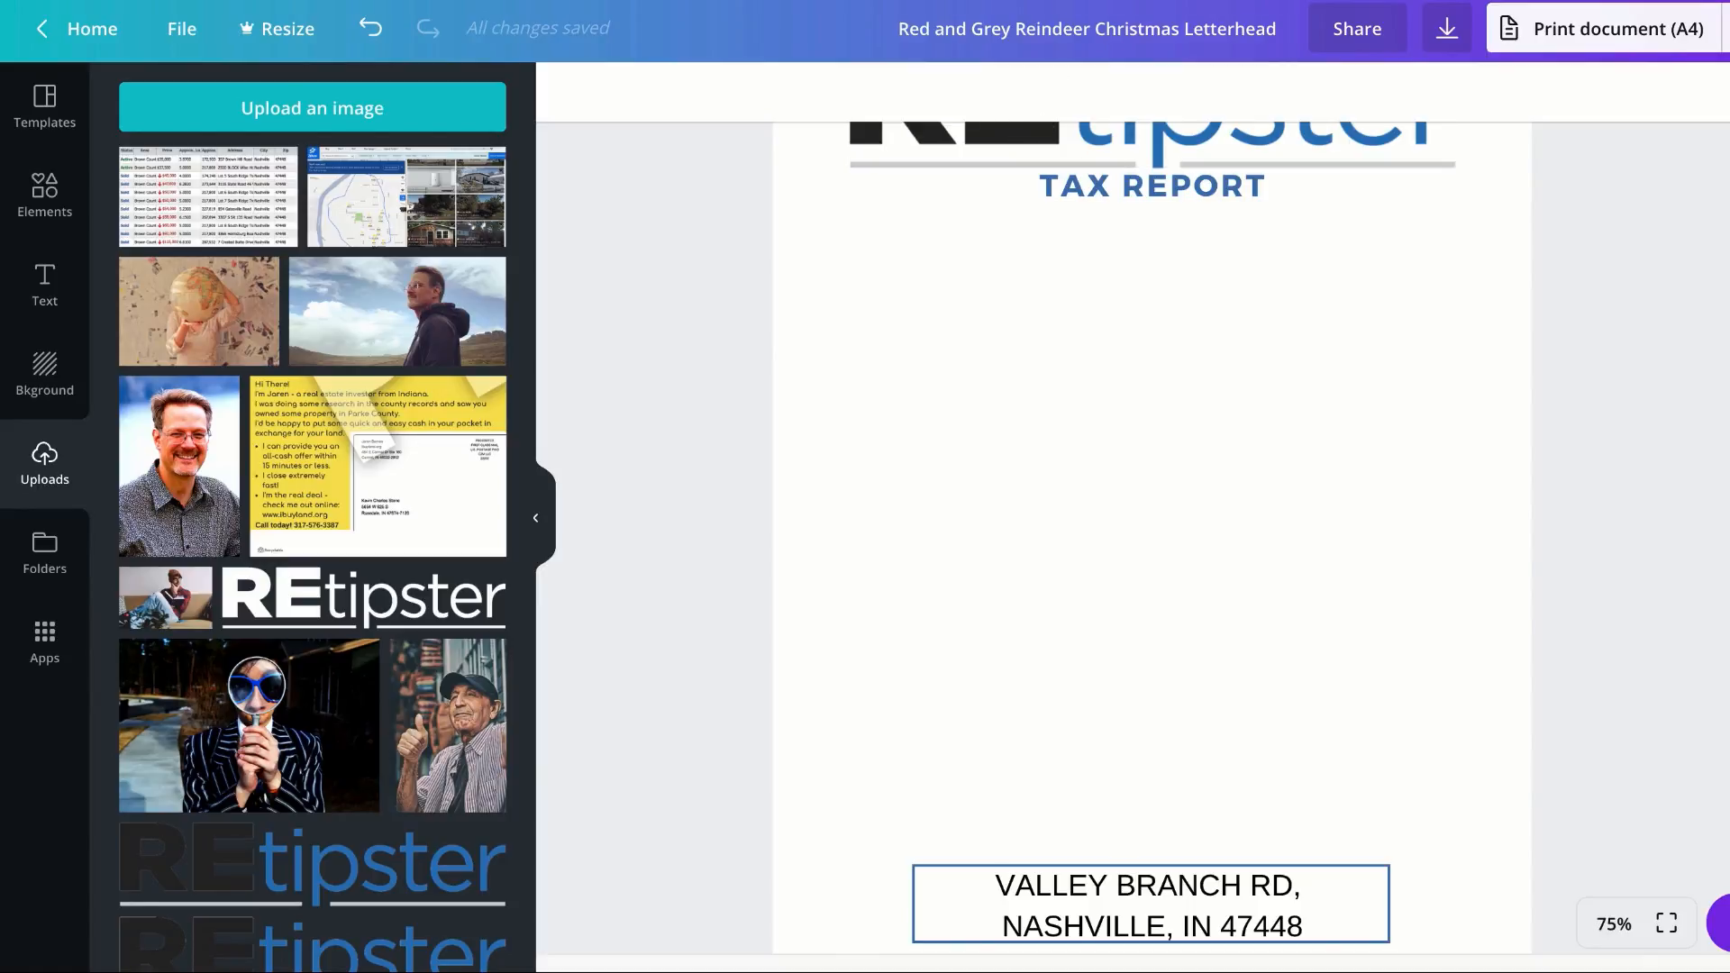
key(ctrl+v)
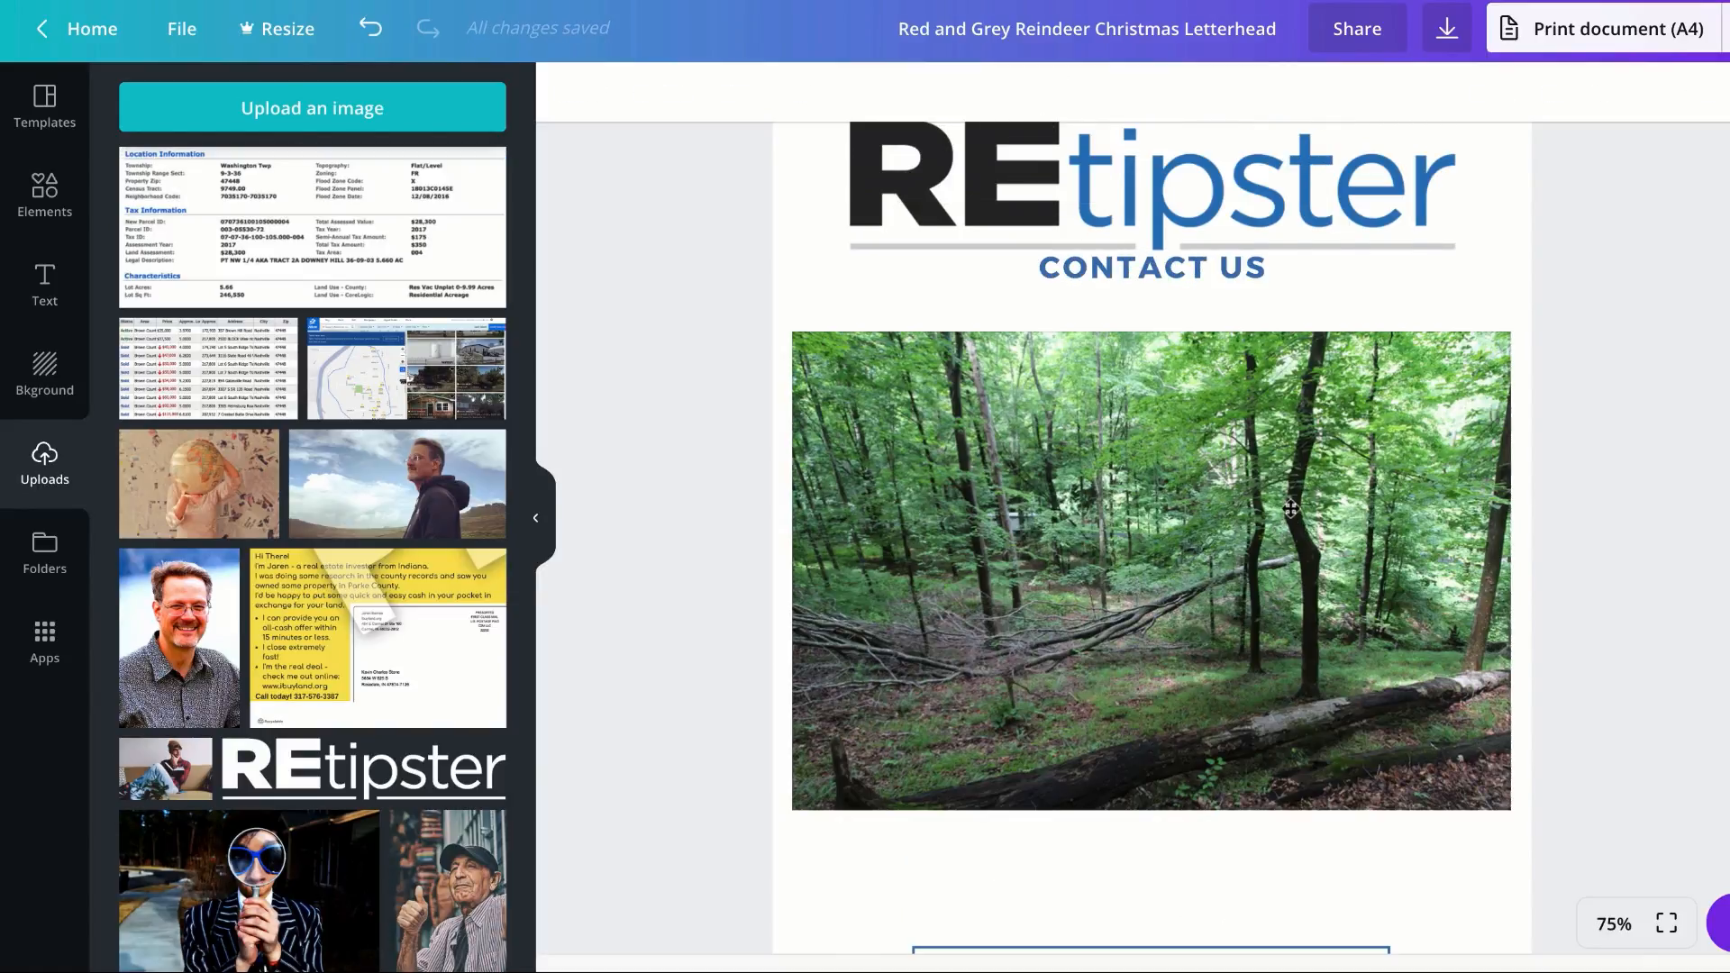
Step: Delete the property photo from the CONTACT US page and paste the copied contact details into a new text box
key(Delete)
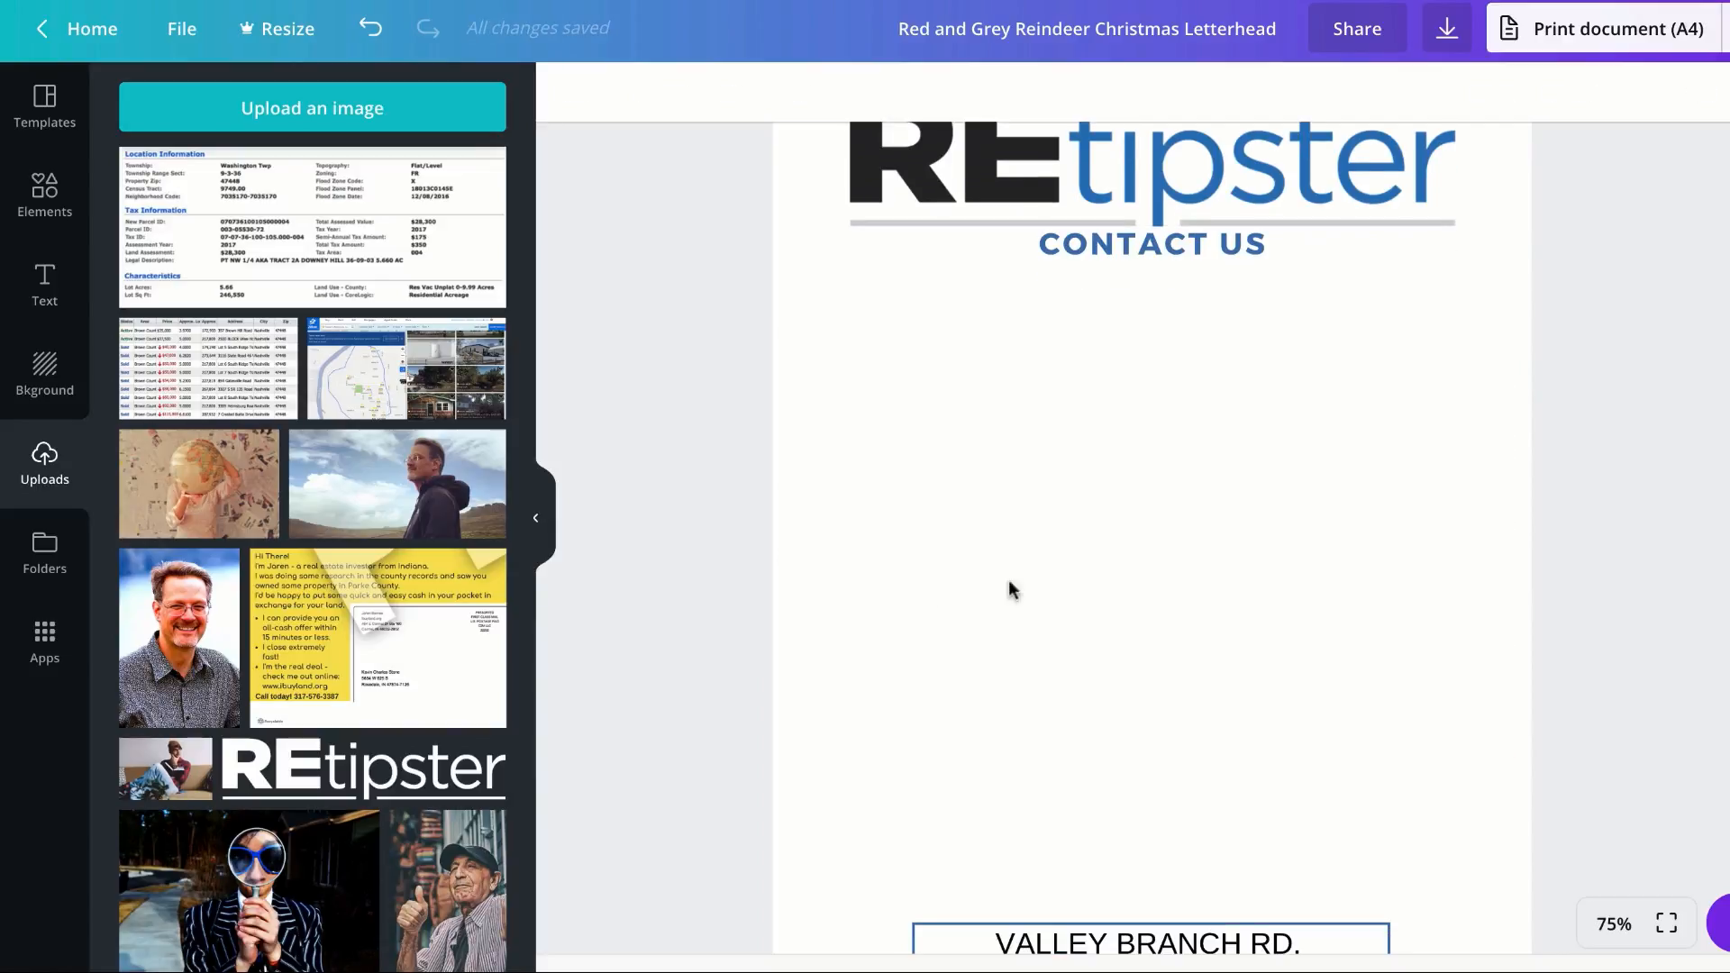
click(44, 284)
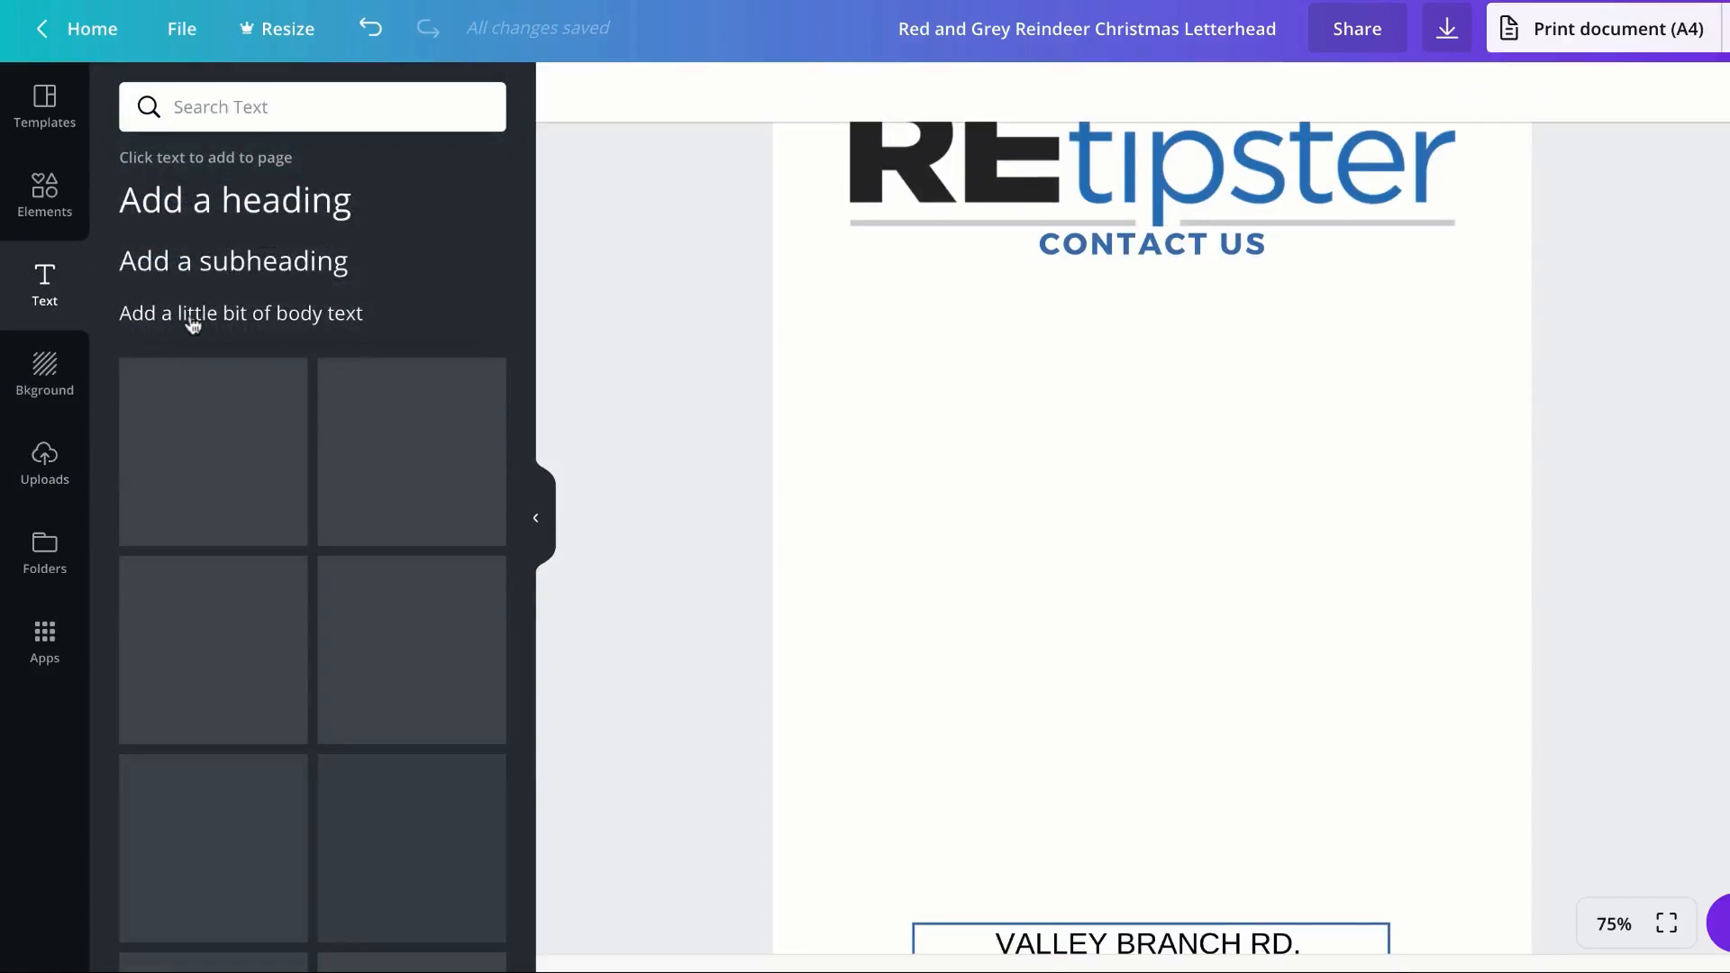
key(t)
key(ctrl+v)
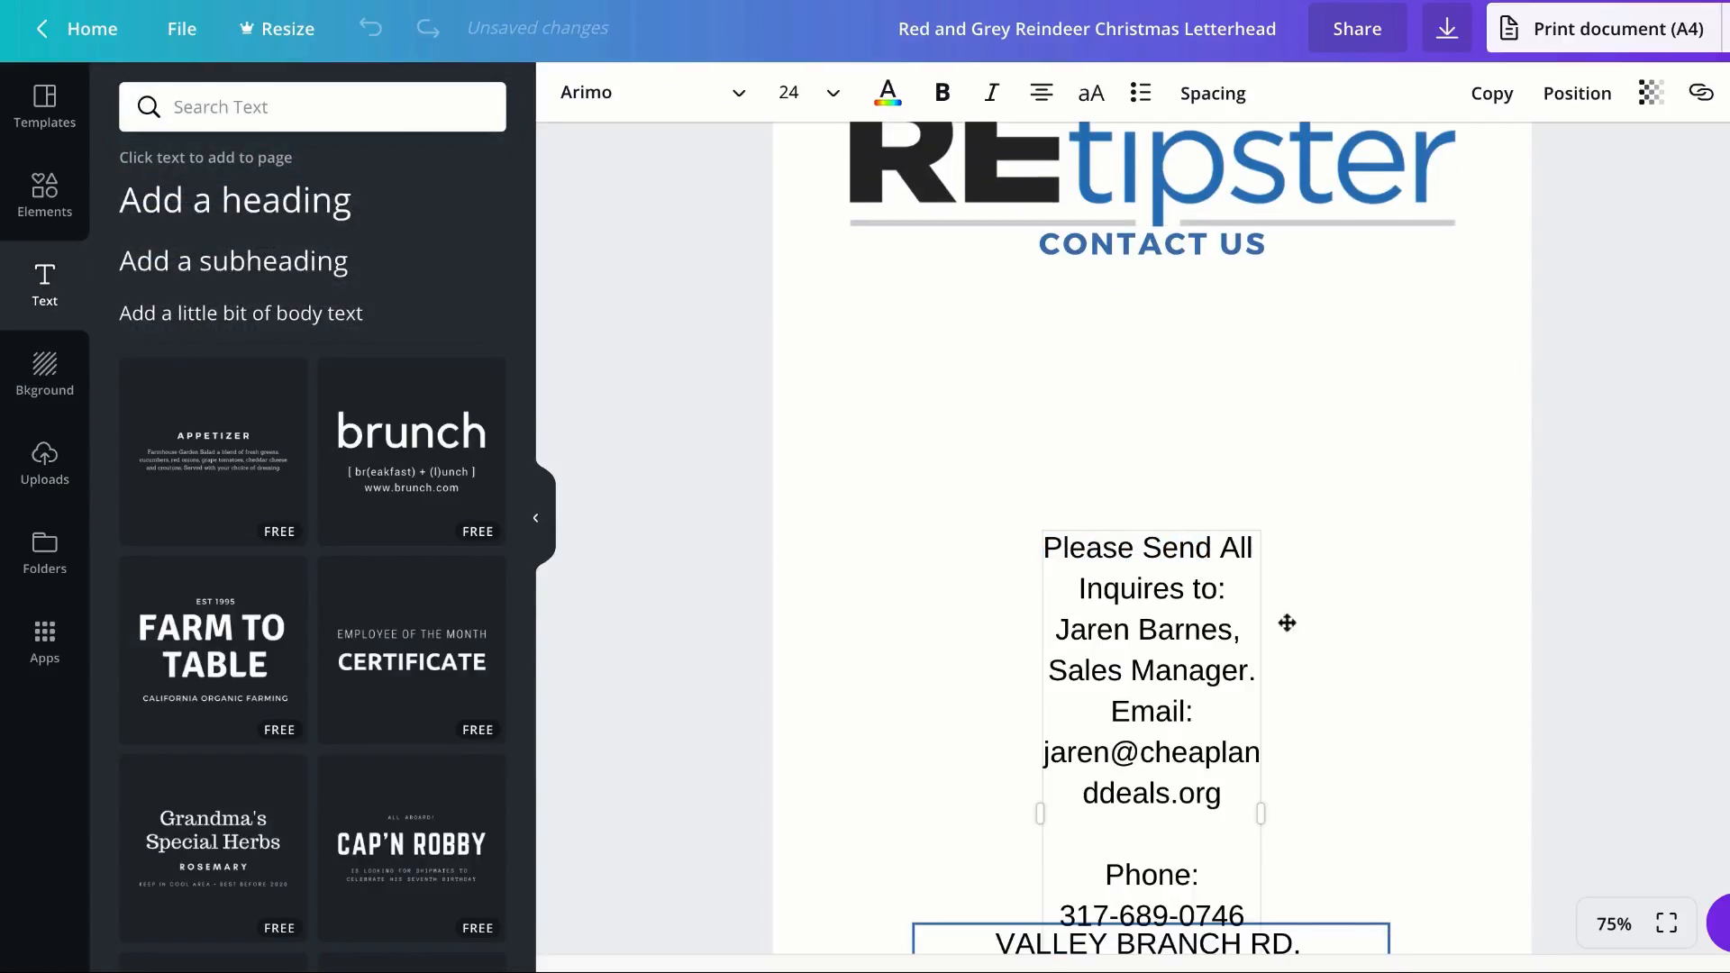
Step: Widen the contact details box to nearly the page width and move it up below the CONTACT US subtitle
drag(1266, 813, 1547, 770)
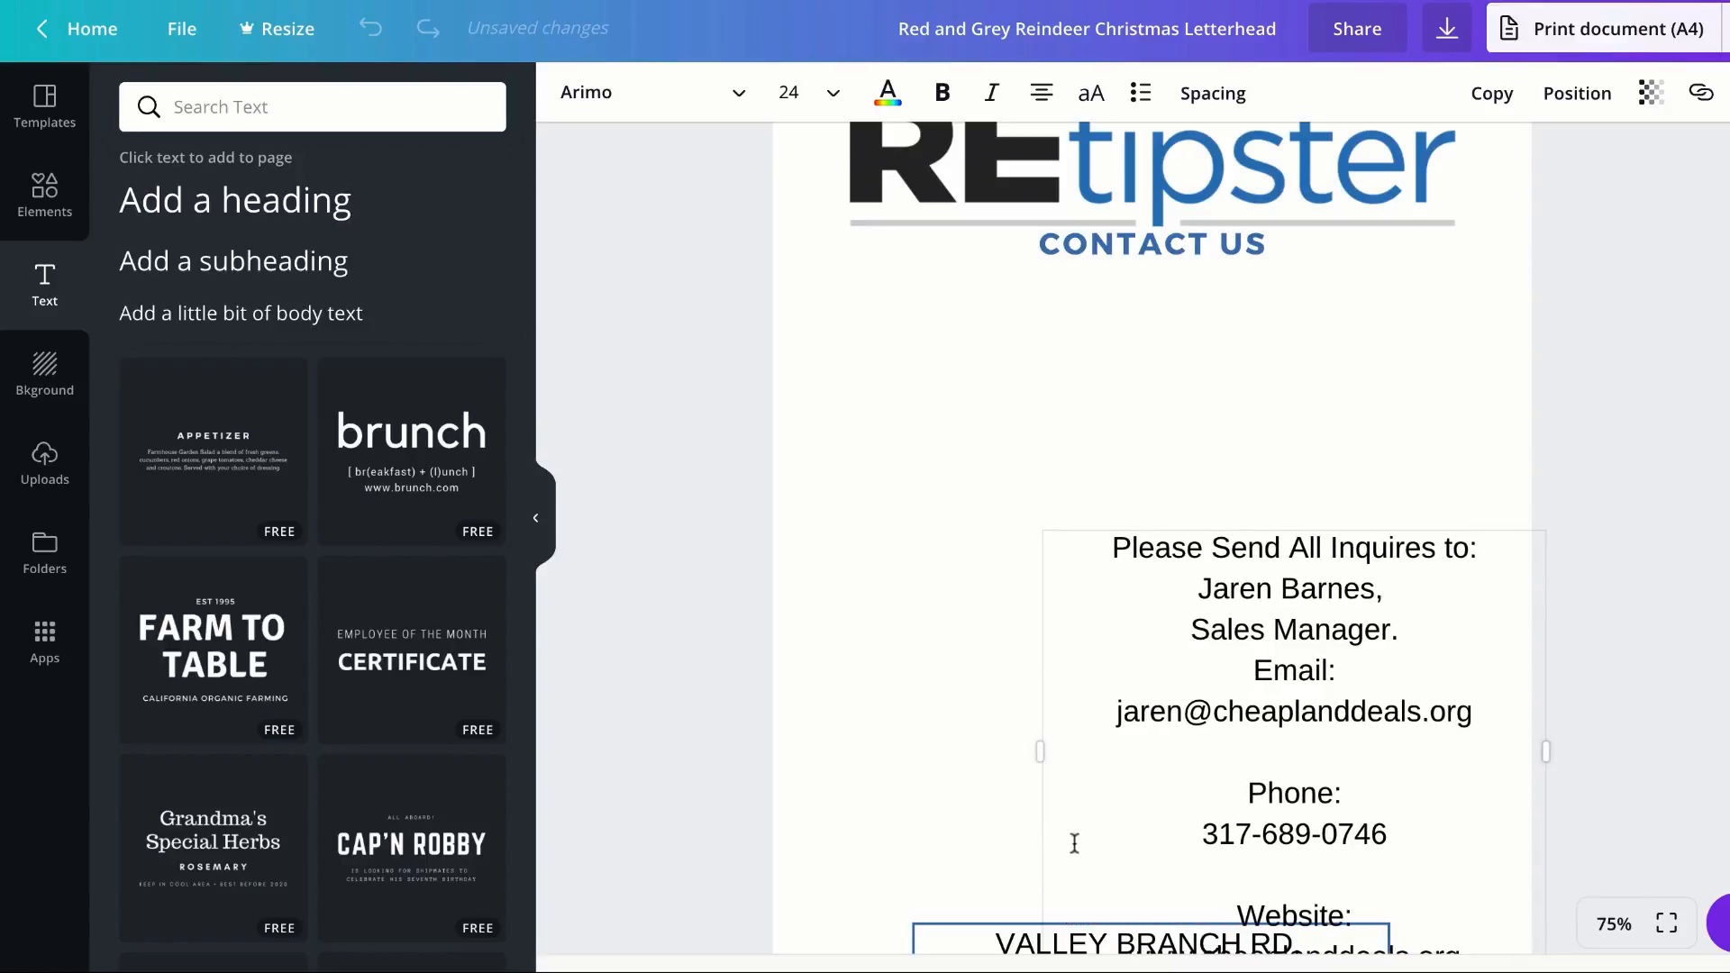
drag(1035, 757, 796, 749)
drag(1235, 641, 1227, 407)
click(1326, 531)
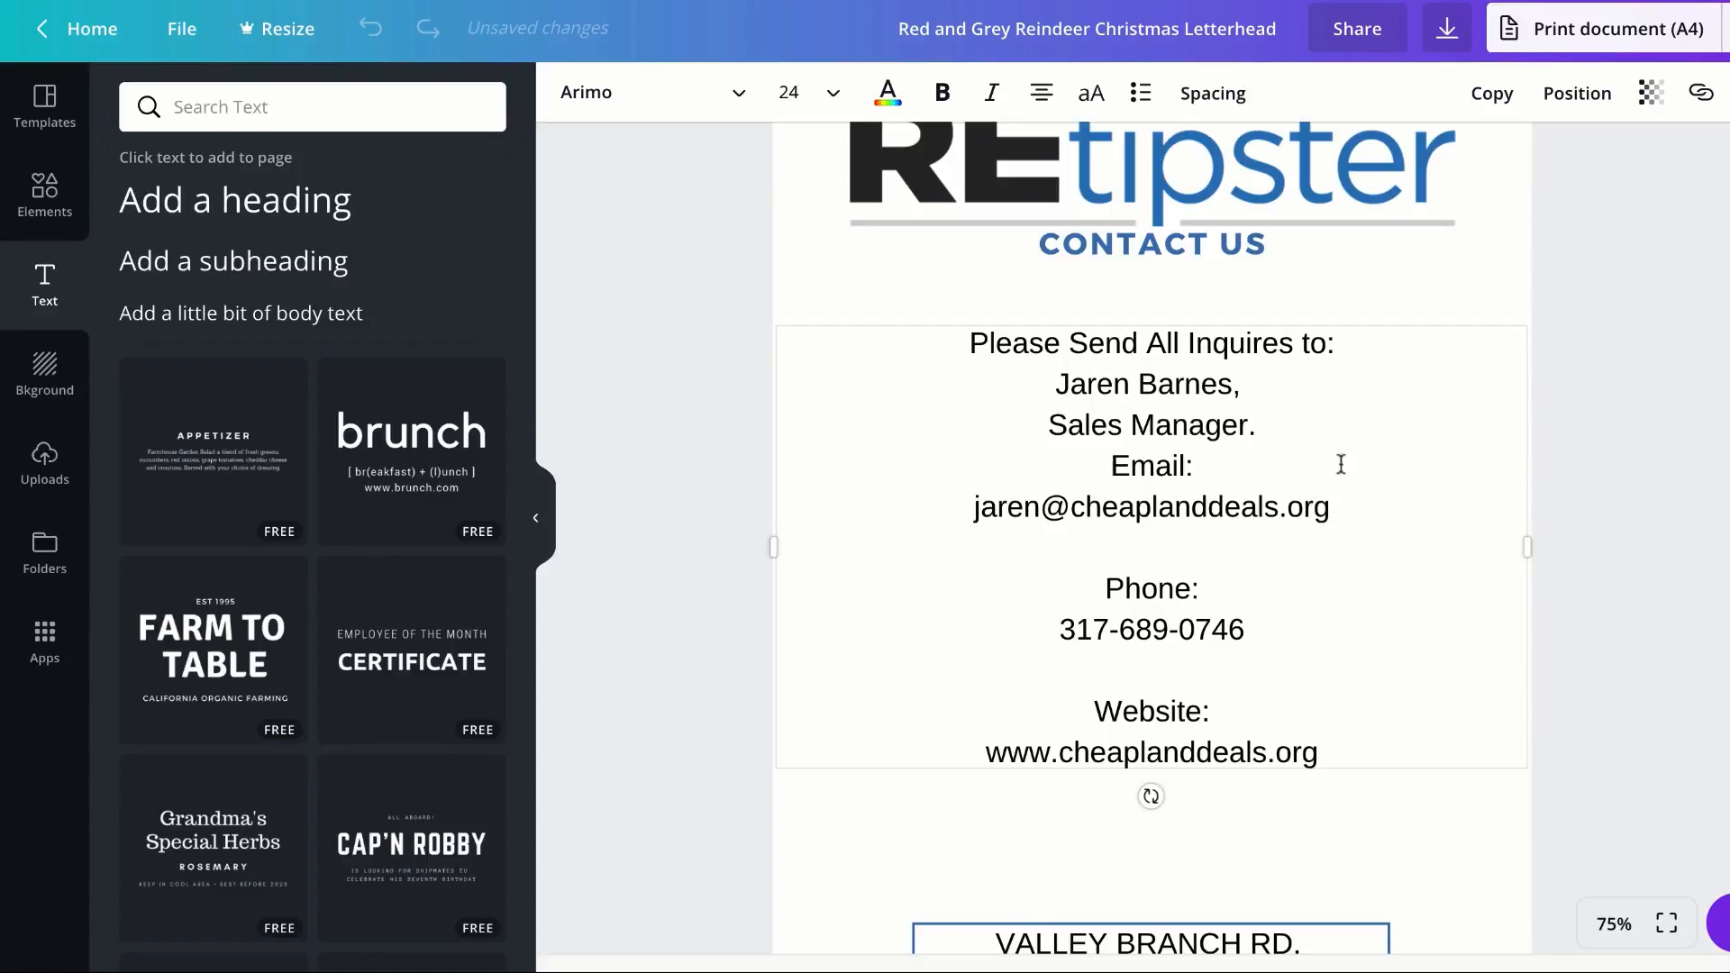
Step: Make the "Please Send All Inquires to:" line of the contact details bold
drag(1351, 351, 955, 354)
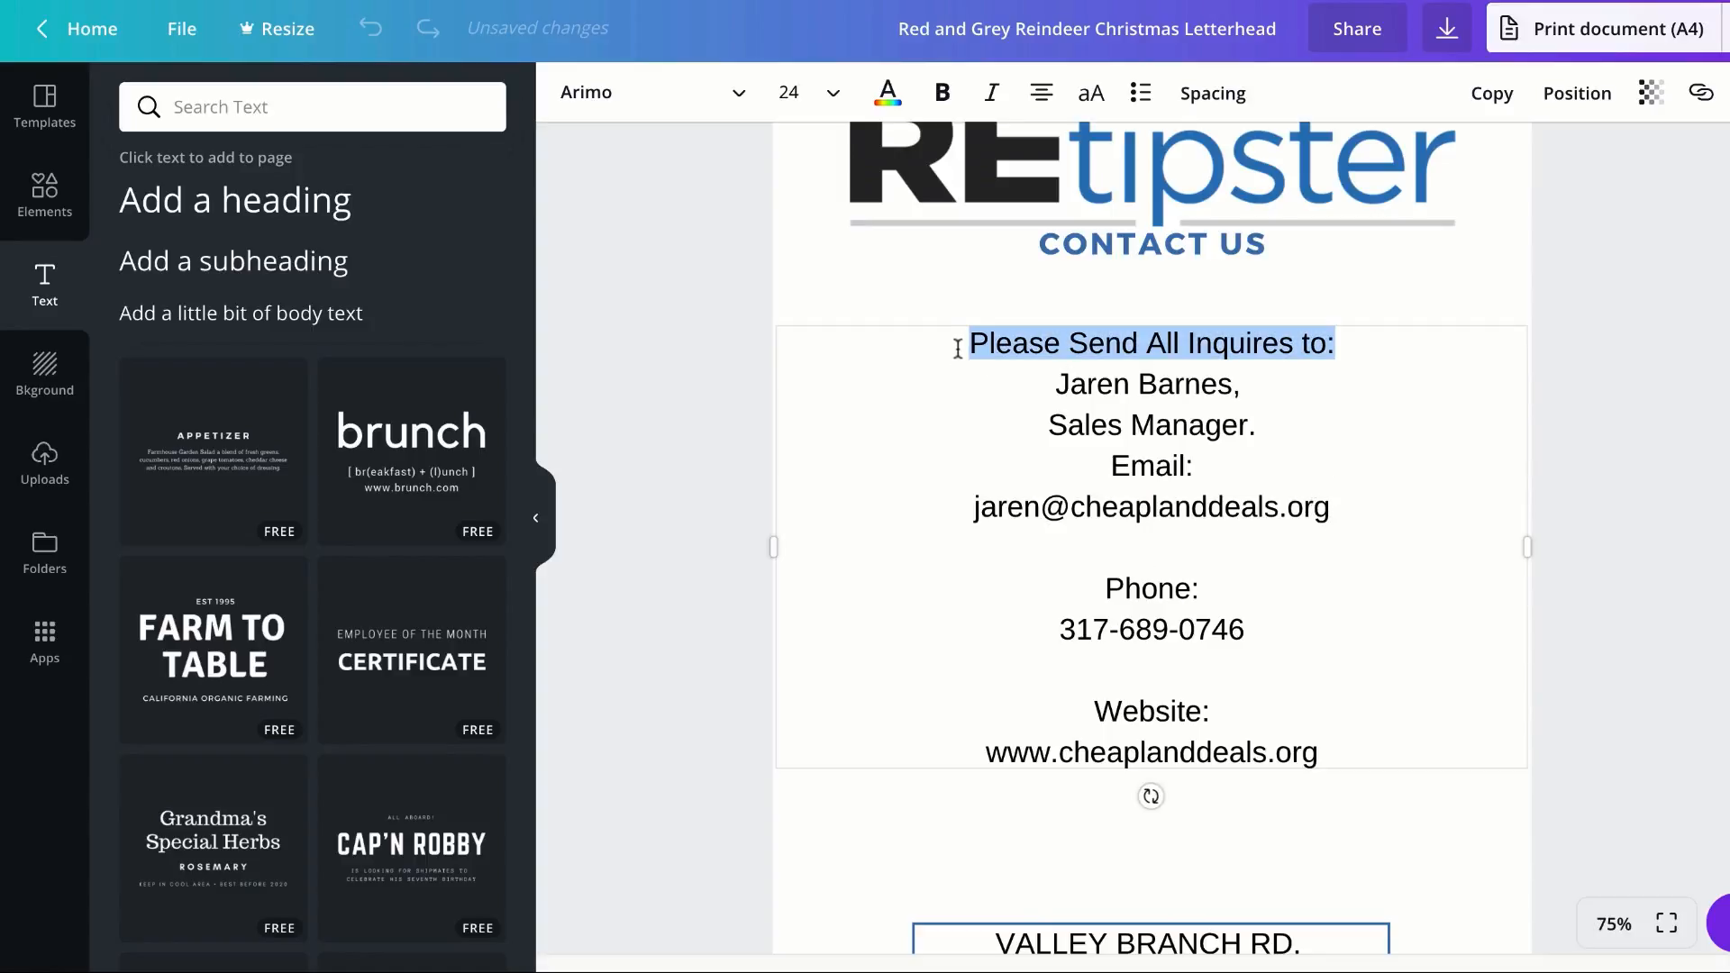
key(ctrl+b)
click(993, 501)
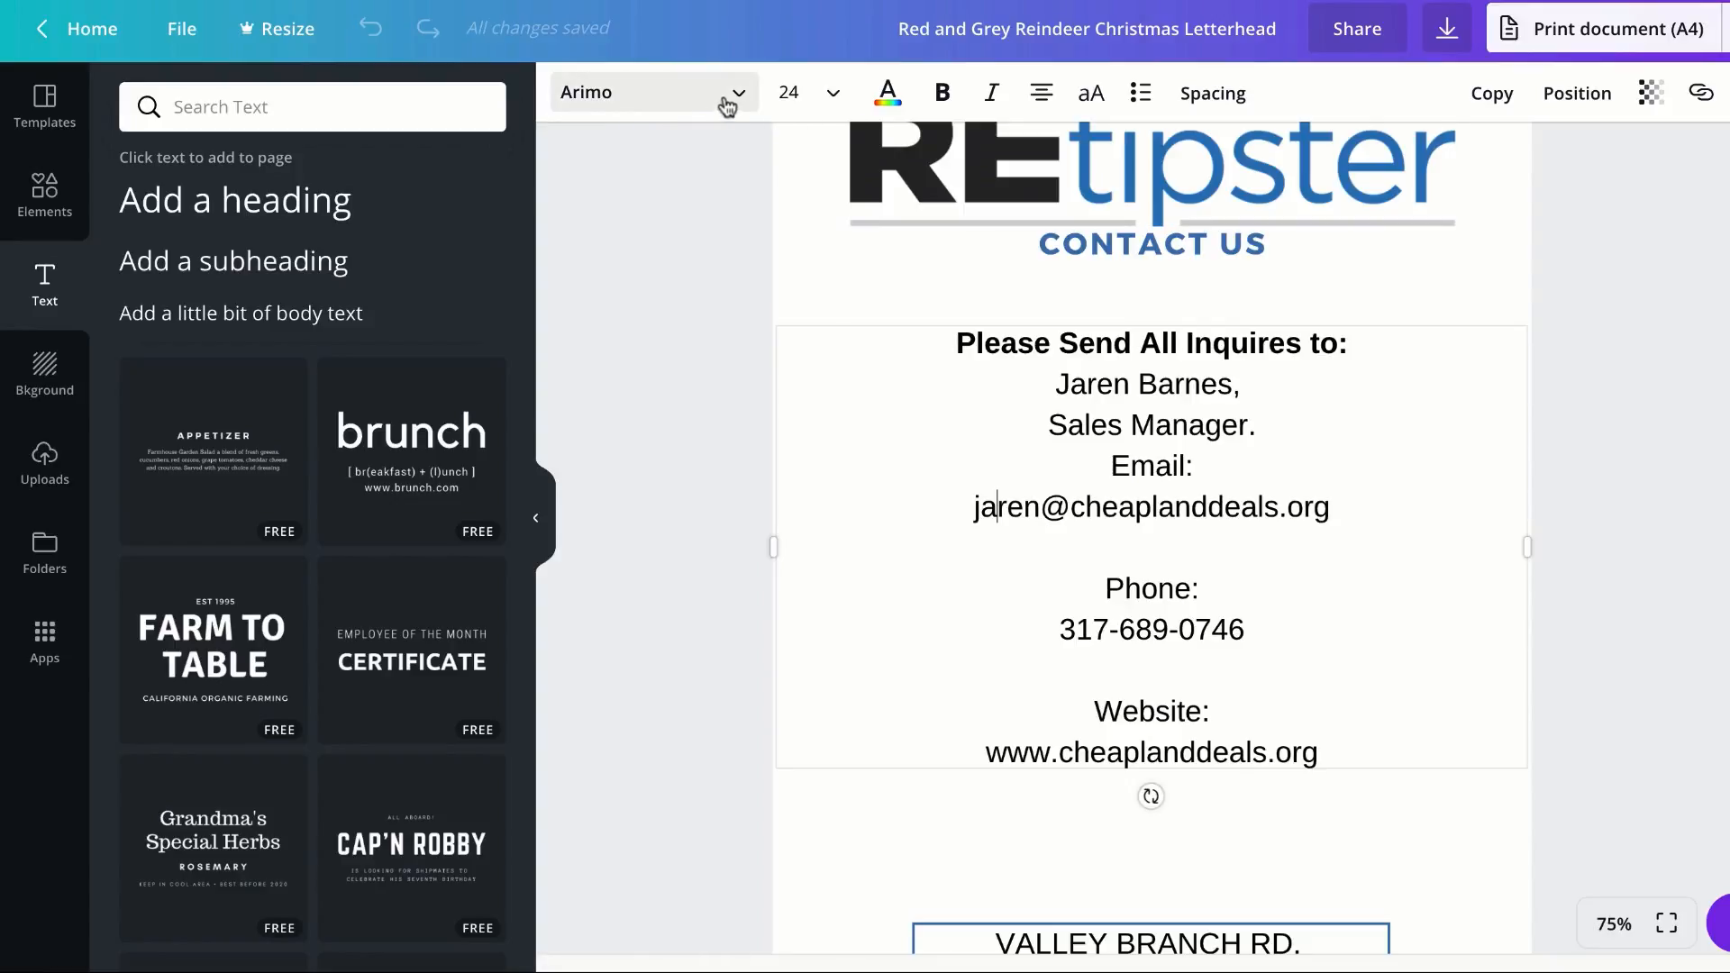
click(1243, 674)
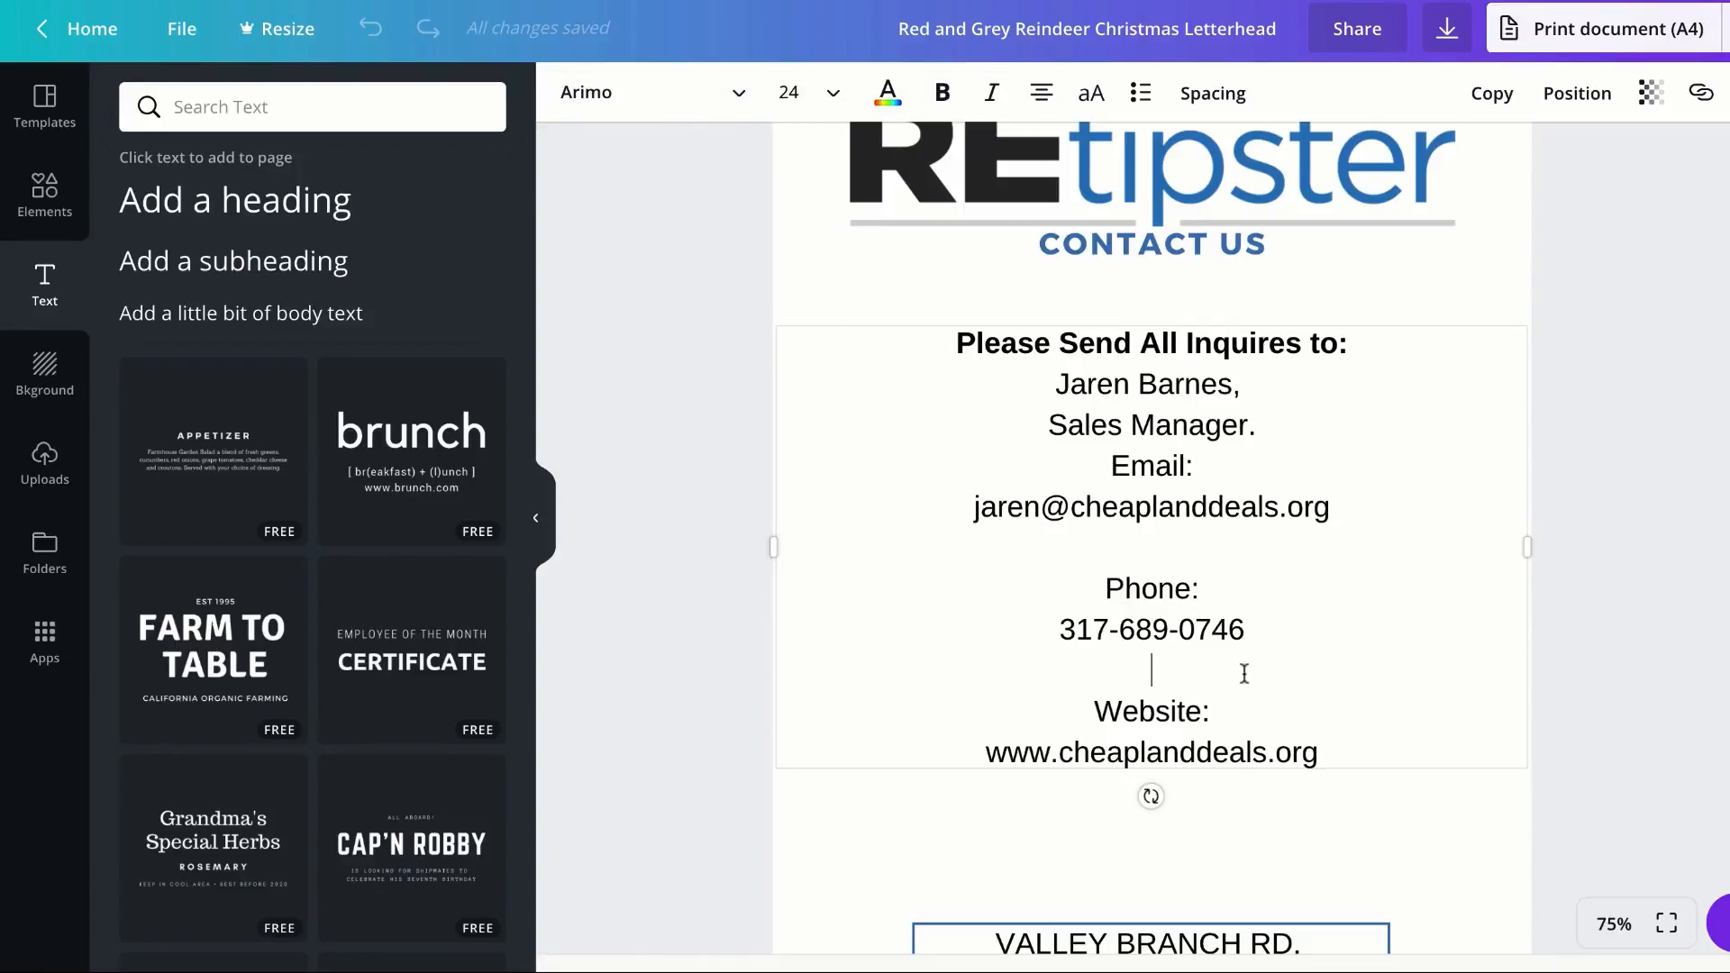
click(1225, 802)
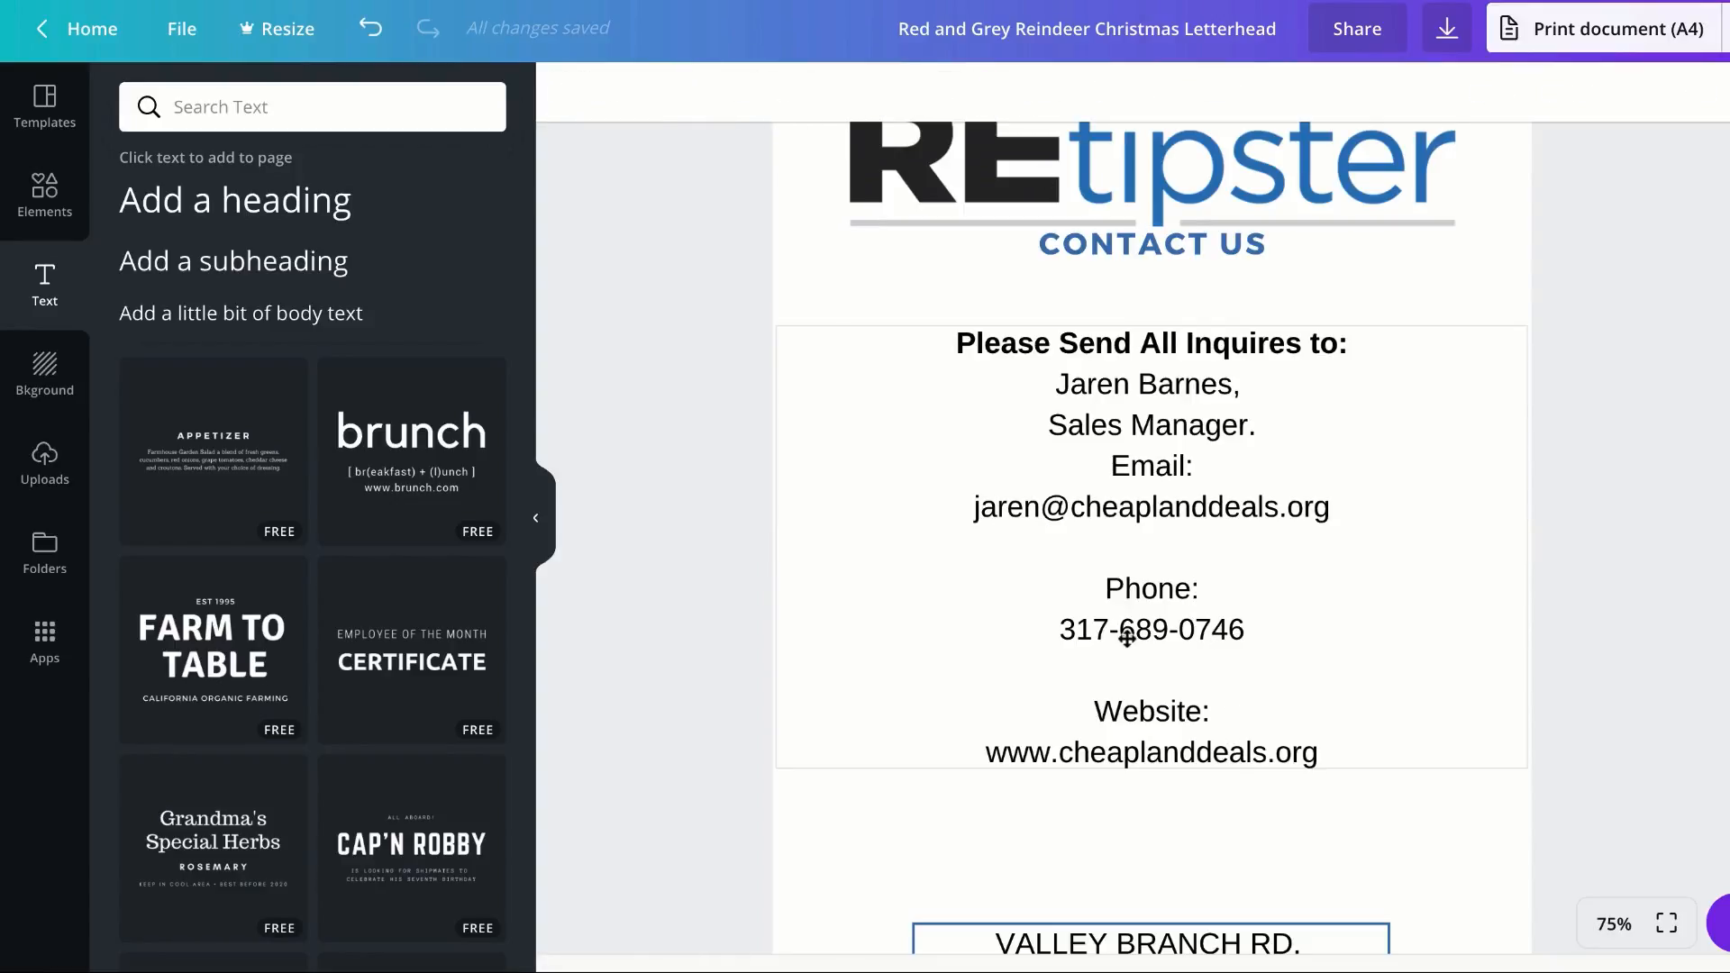